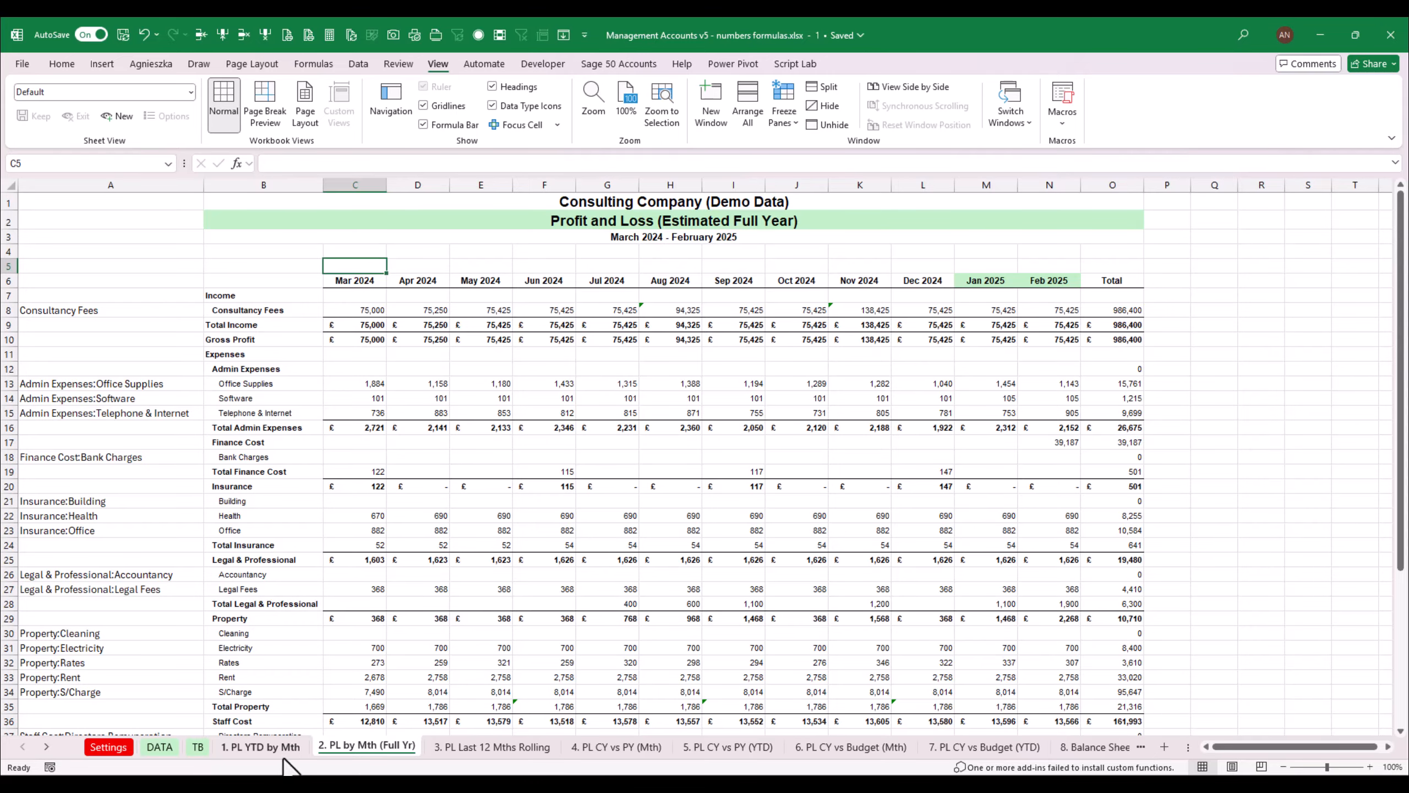
Copy the period numbers from row 6 of the "1. PL YTD by Mth" sheet into C5:N5 of "2. PL by Mth (Full Yr)"
click(284, 756)
key(ctrl+c)
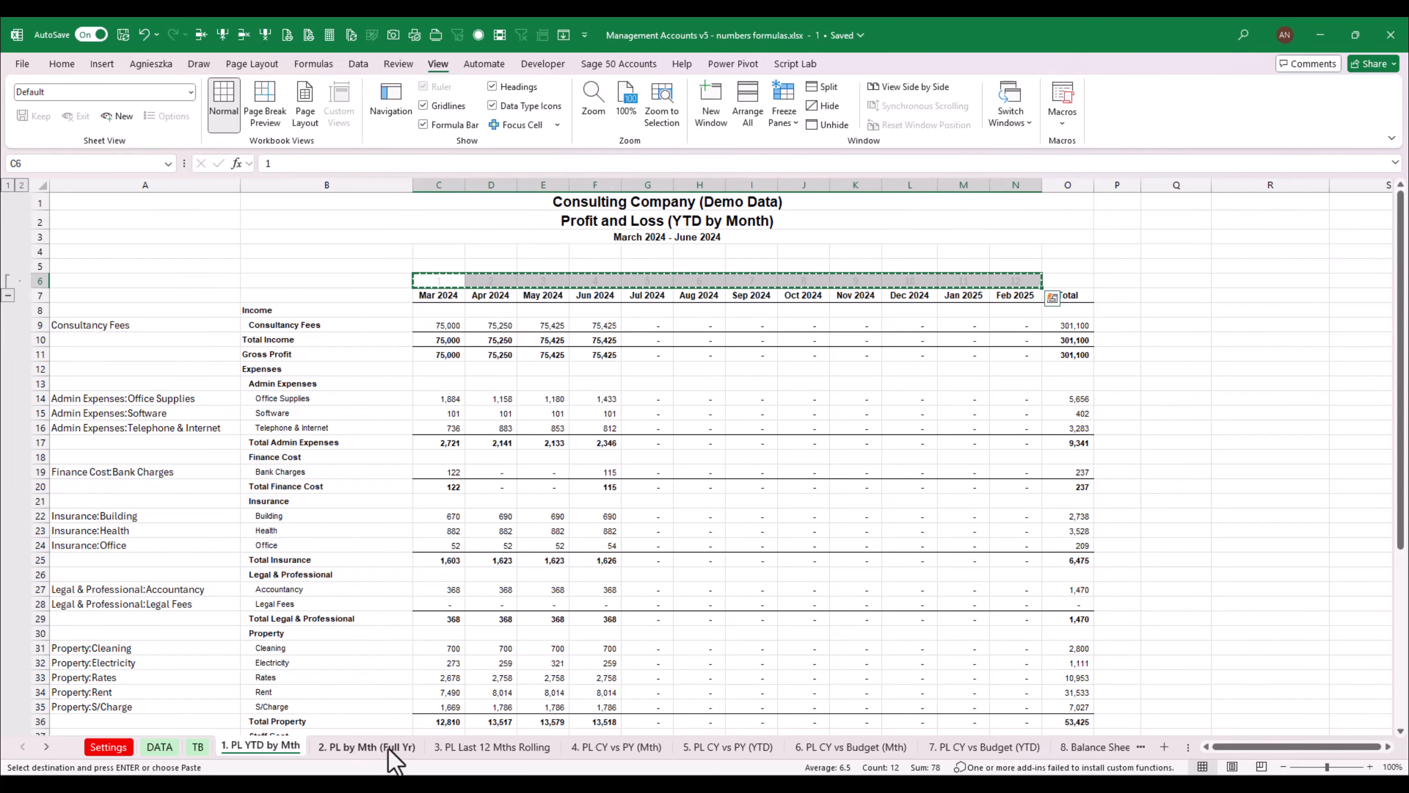
click(396, 747)
key(ctrl+v)
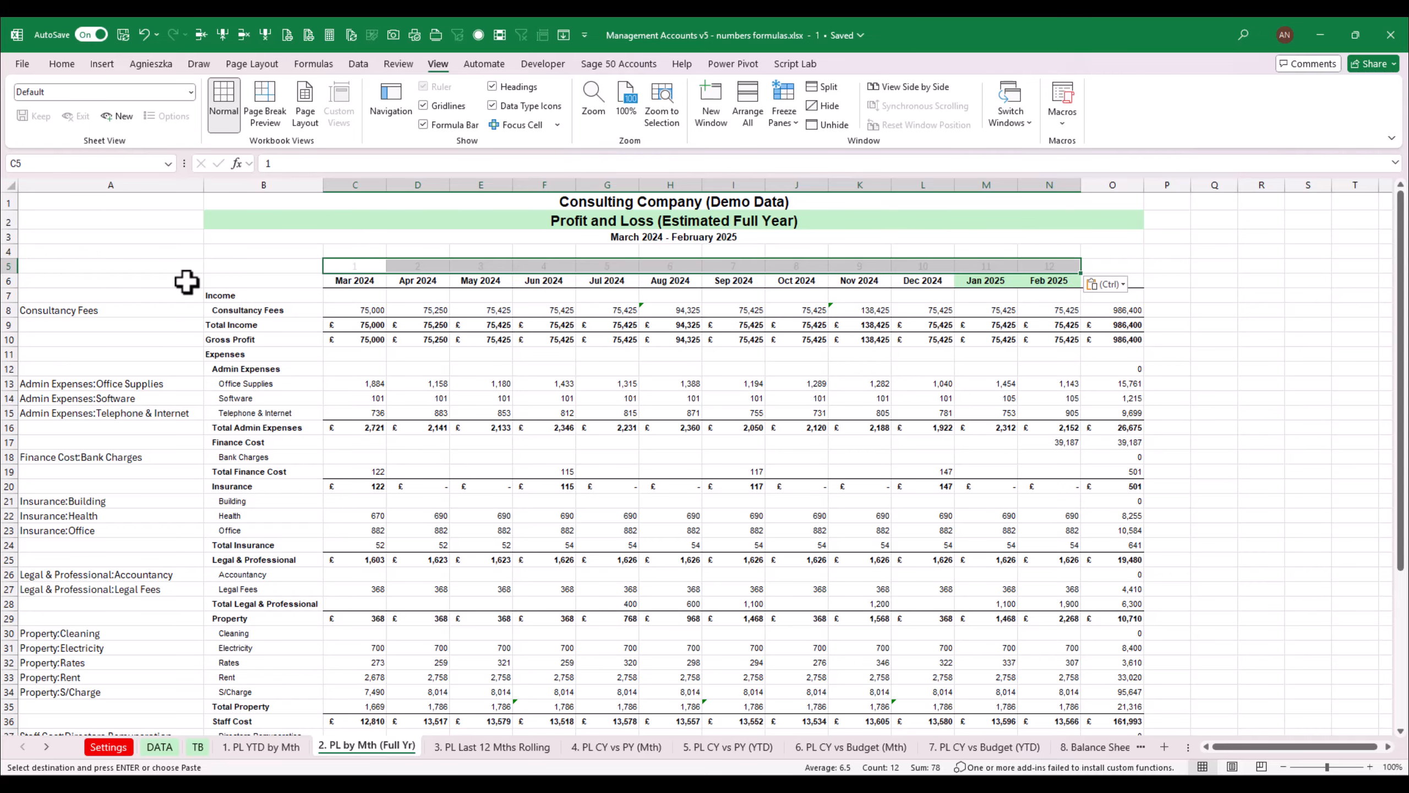
click(549, 411)
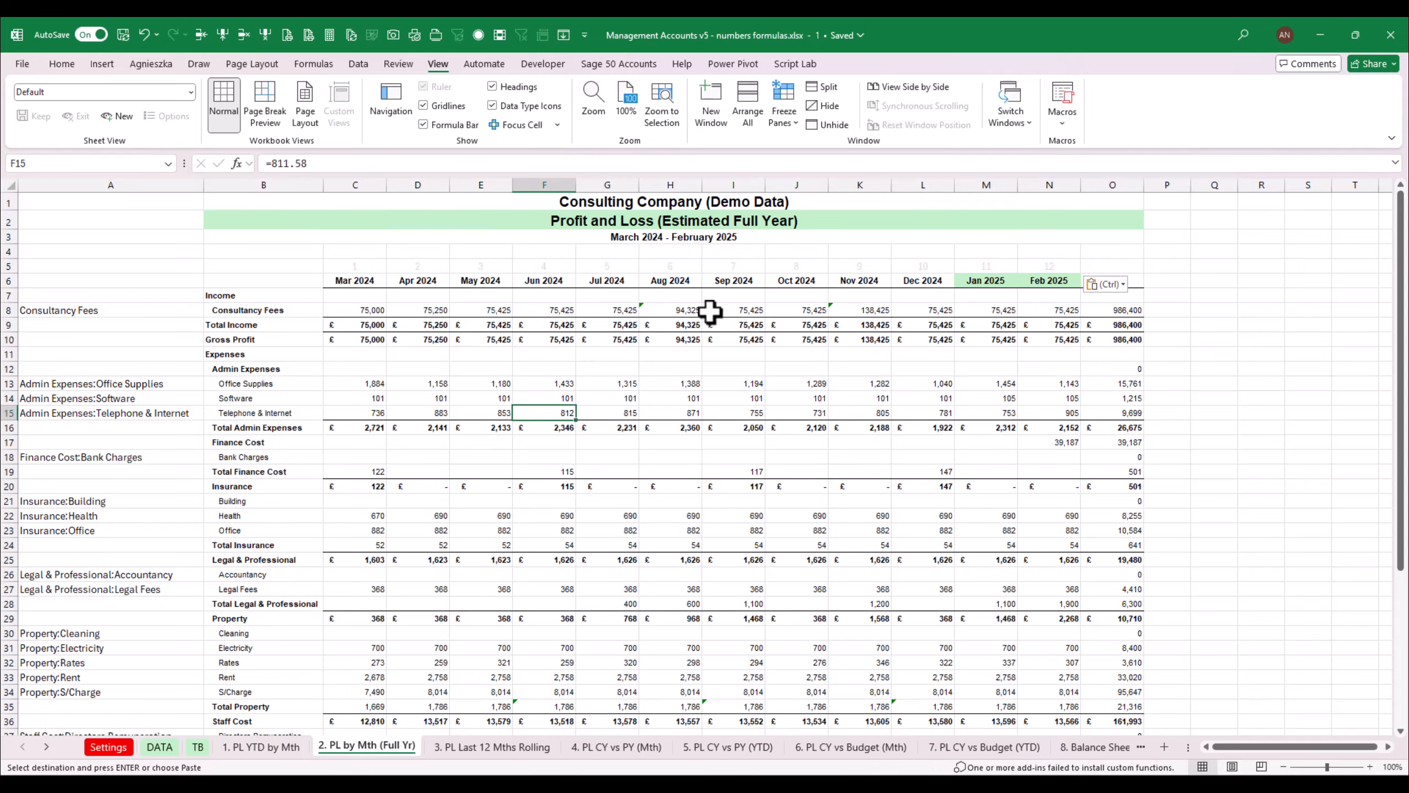
Copy the formula text of the March 2024 Consultancy Fees cell C9 on "1. PL YTD by Mth" into C8 of the full-year sheet
click(291, 750)
click(441, 322)
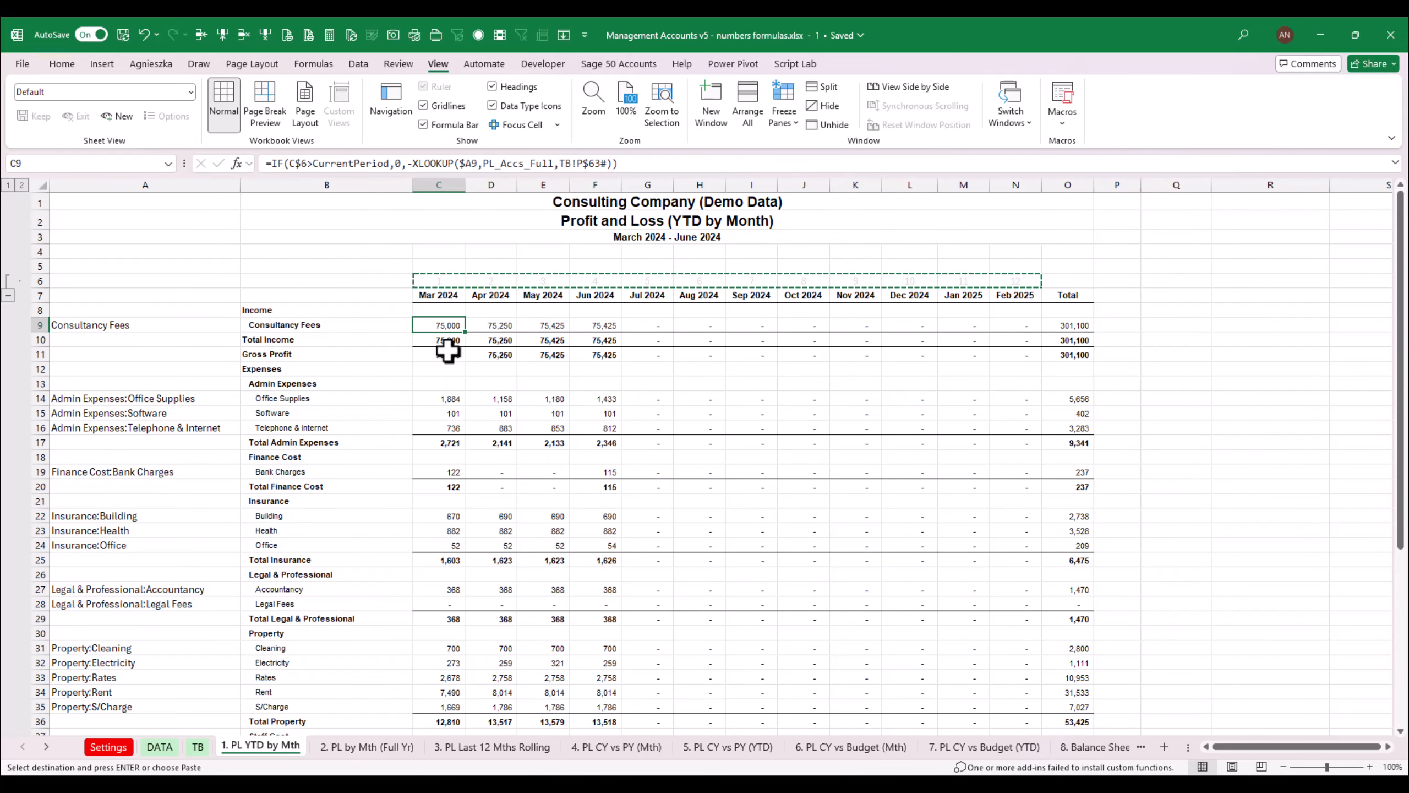
key(F2)
key(Escape)
key(F2)
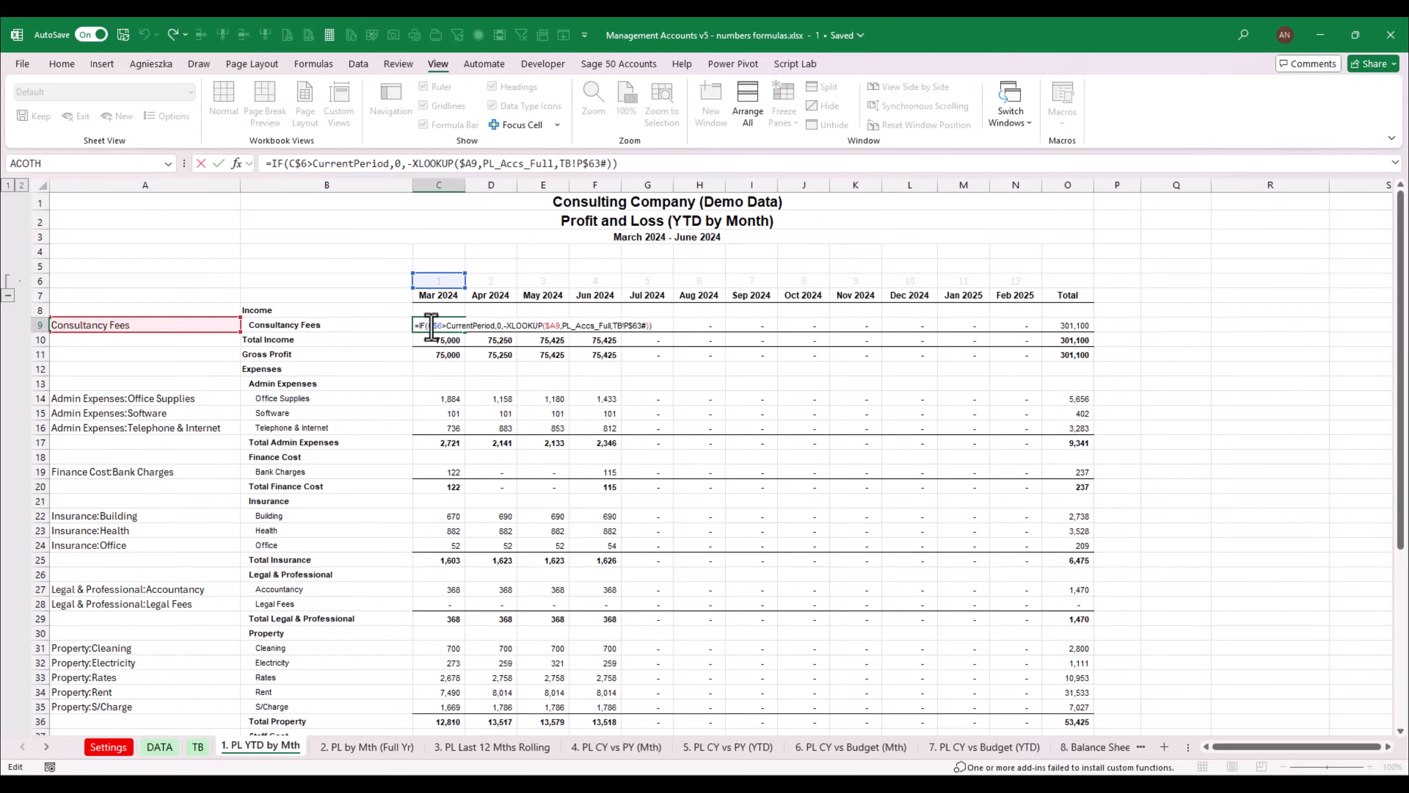
drag(419, 325, 654, 326)
key(Escape)
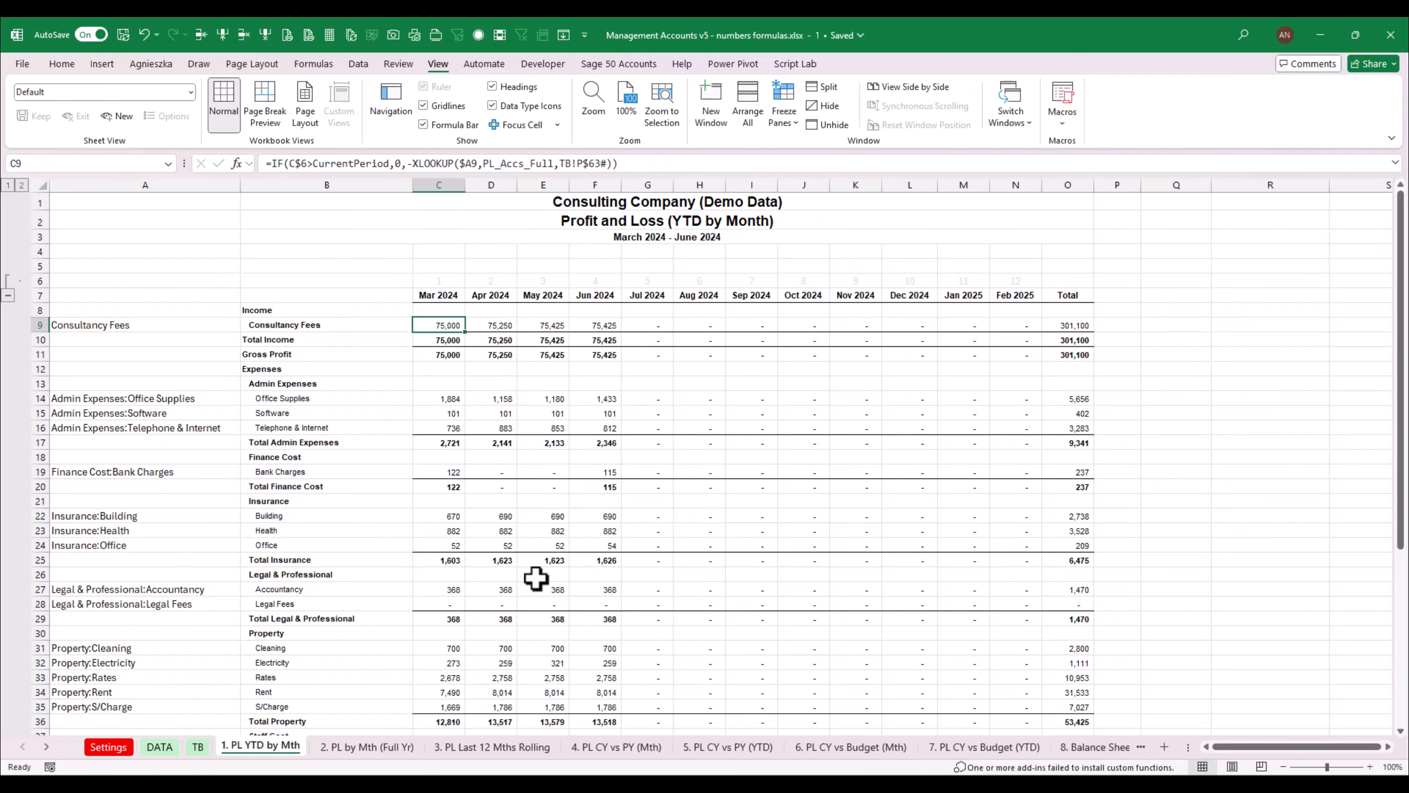
click(395, 748)
click(377, 315)
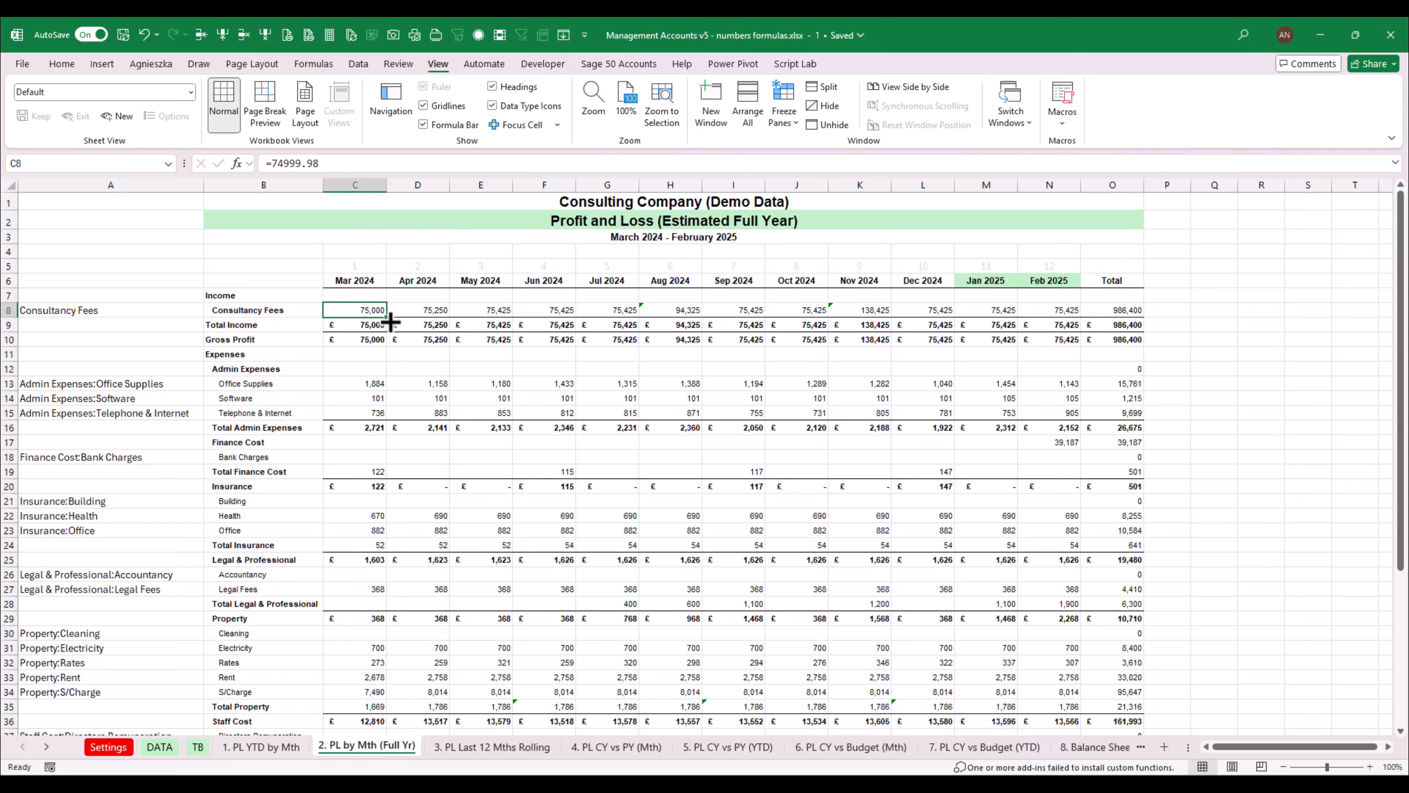
text(=)
key(ctrl+v)
key(ctrl+Return)
Repoint the references in C8's formula to the account name in $A8 and the period number in C$5
key(F2)
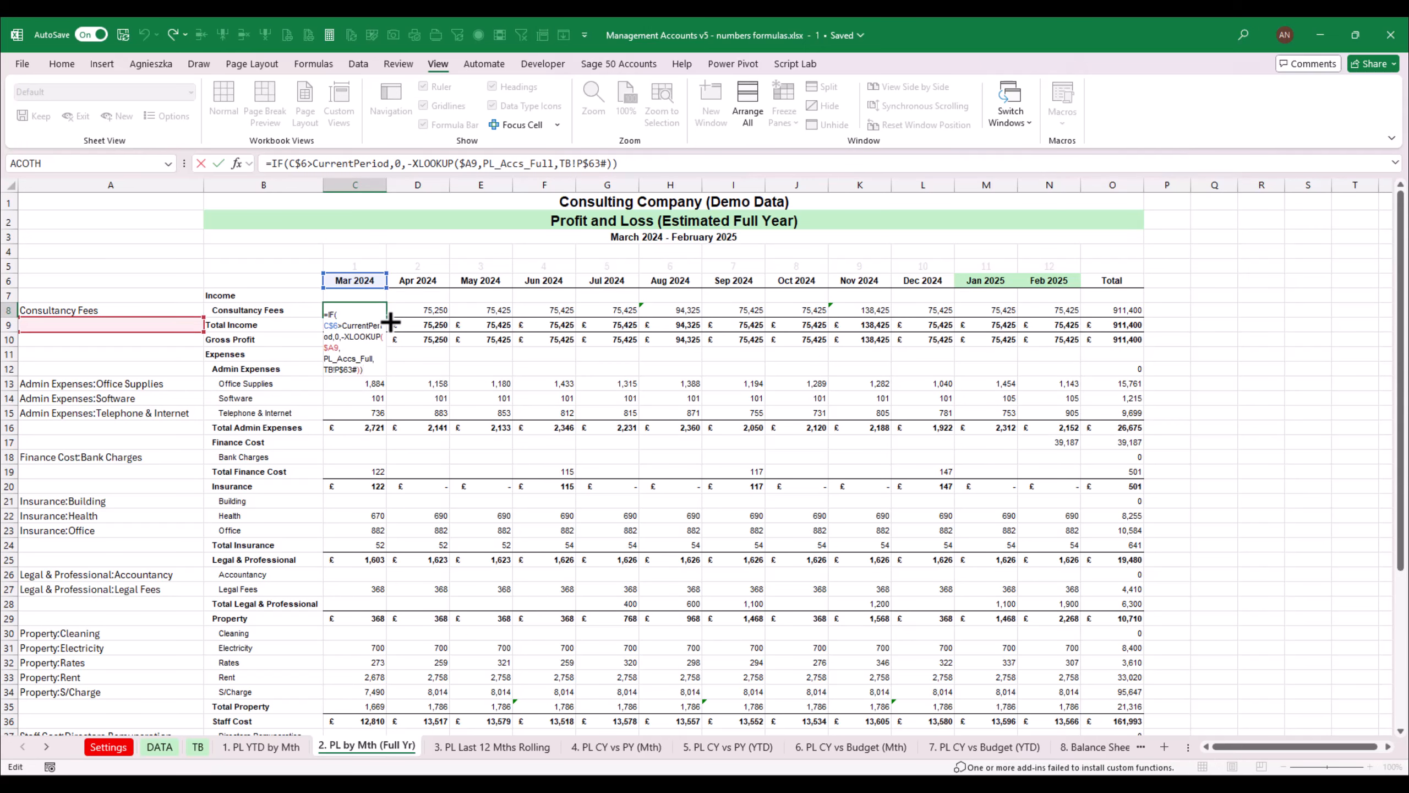
mouse_move(204, 317)
mouse_down()
mouse_move(204, 341)
mouse_move(204, 313)
mouse_up()
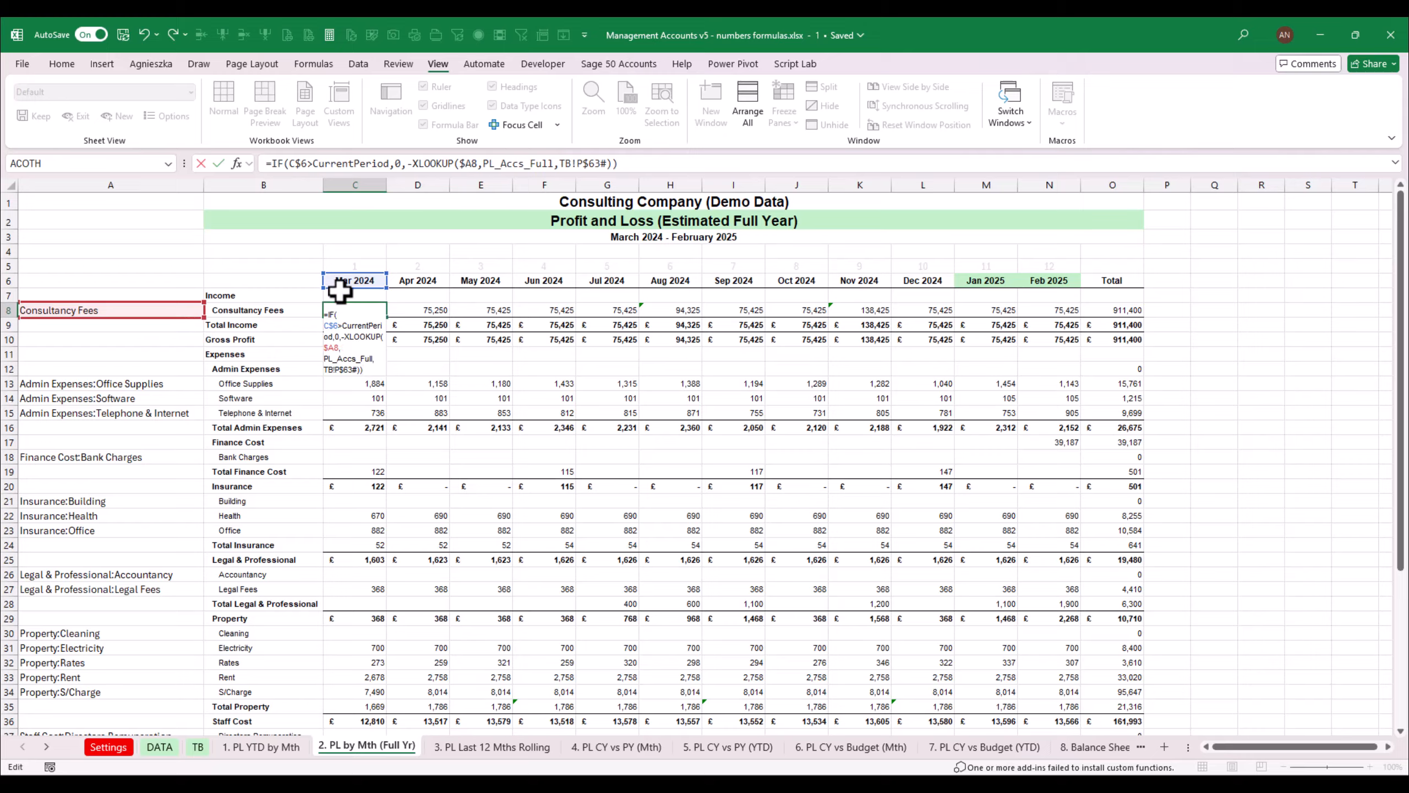
mouse_move(387, 273)
mouse_down()
mouse_move(387, 260)
mouse_move(386, 277)
mouse_up()
key(ctrl+Return)
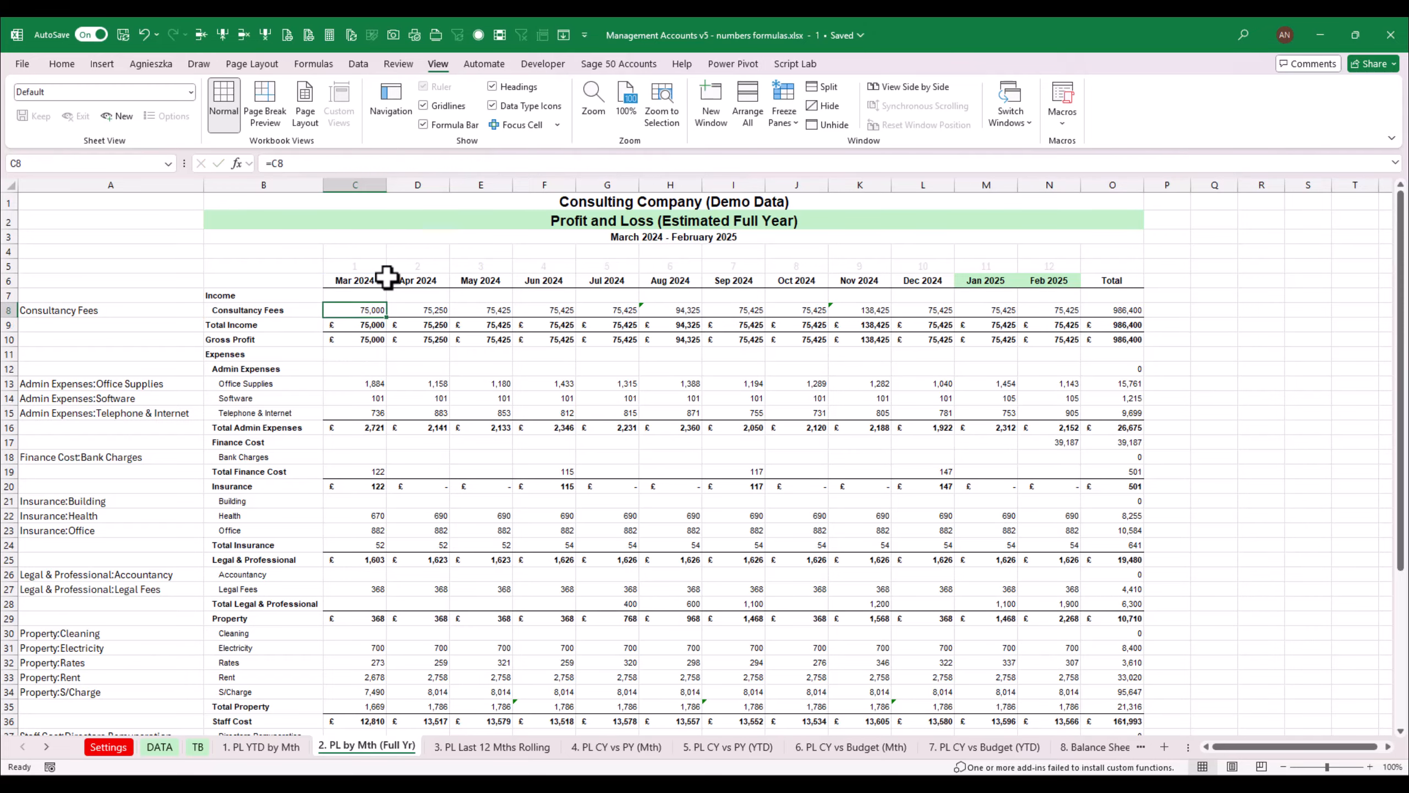
Copy the Consultancy Fees formula from C8 across D8:N8 for April 2024 to February 2025
key(ctrl+c)
key(Right)
key(shift+Right)
key(shift+Right)
key(shift+Right)
key(shift+Right)
key(shift+Right)
key(shift+Right)
key(shift+Right)
key(shift+Right)
key(shift+Right)
key(shift+Right)
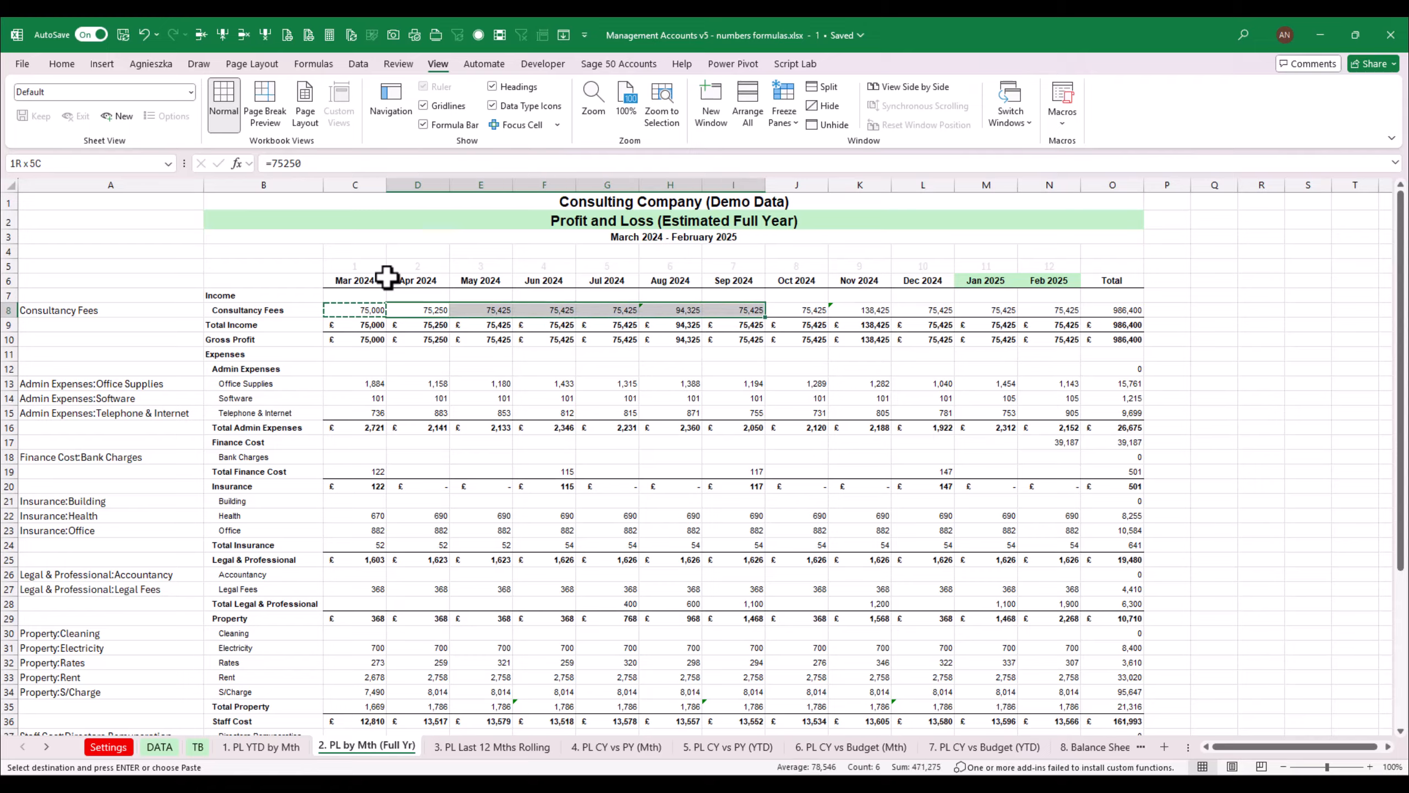
key(Return)
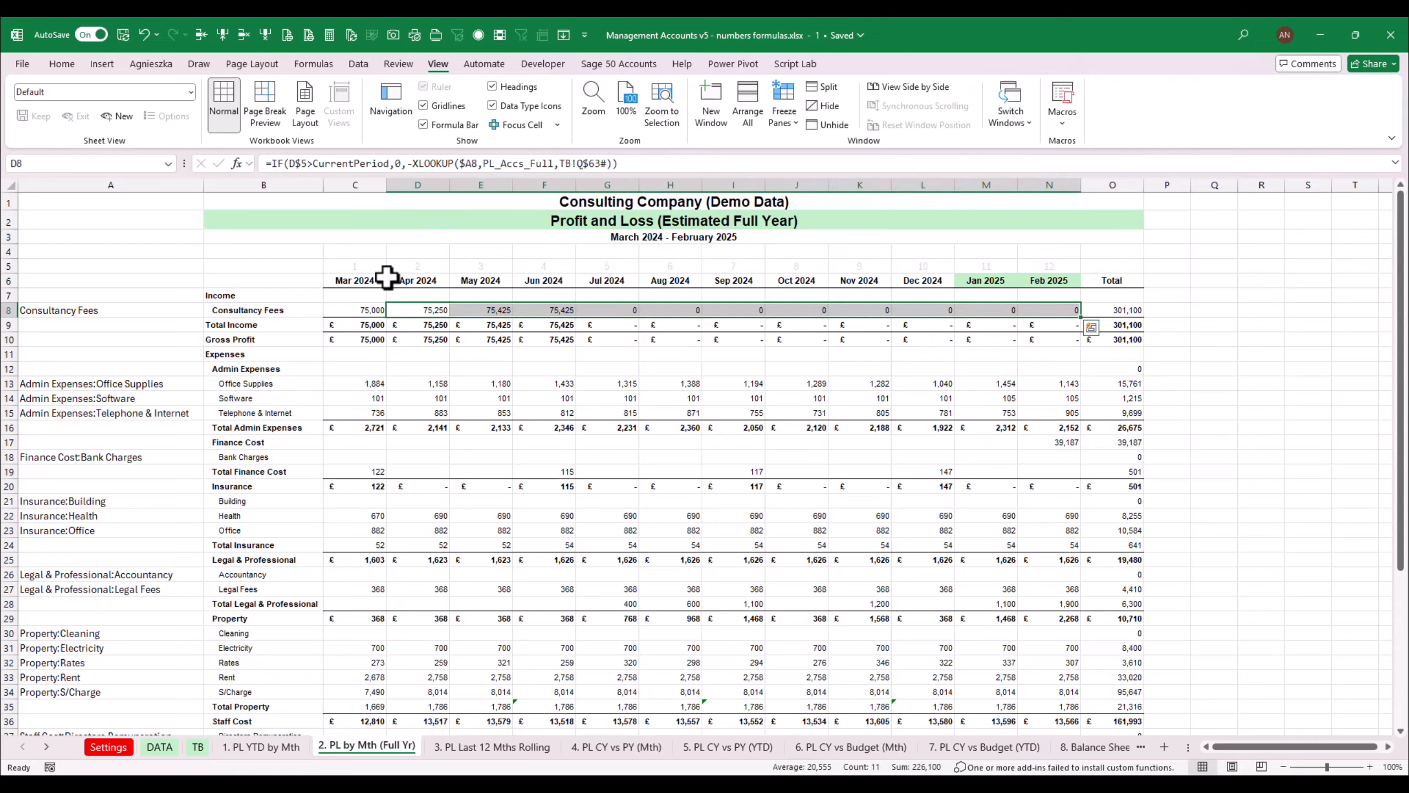
Set the current month on the Settings sheet to 31/12/2024 and check the January and February 2025 Consultancy Fees on the full-year sheet
click(109, 747)
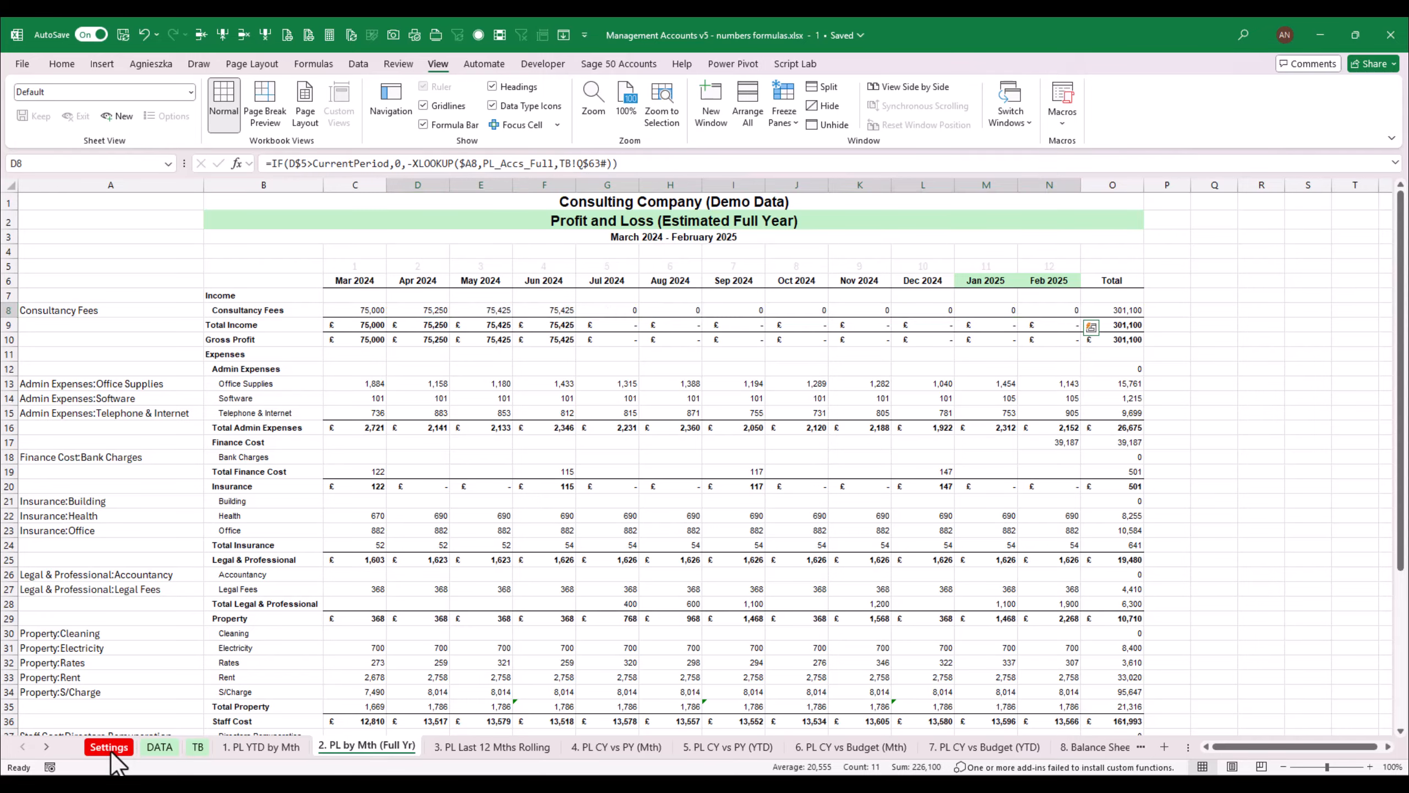
click(136, 214)
click(169, 215)
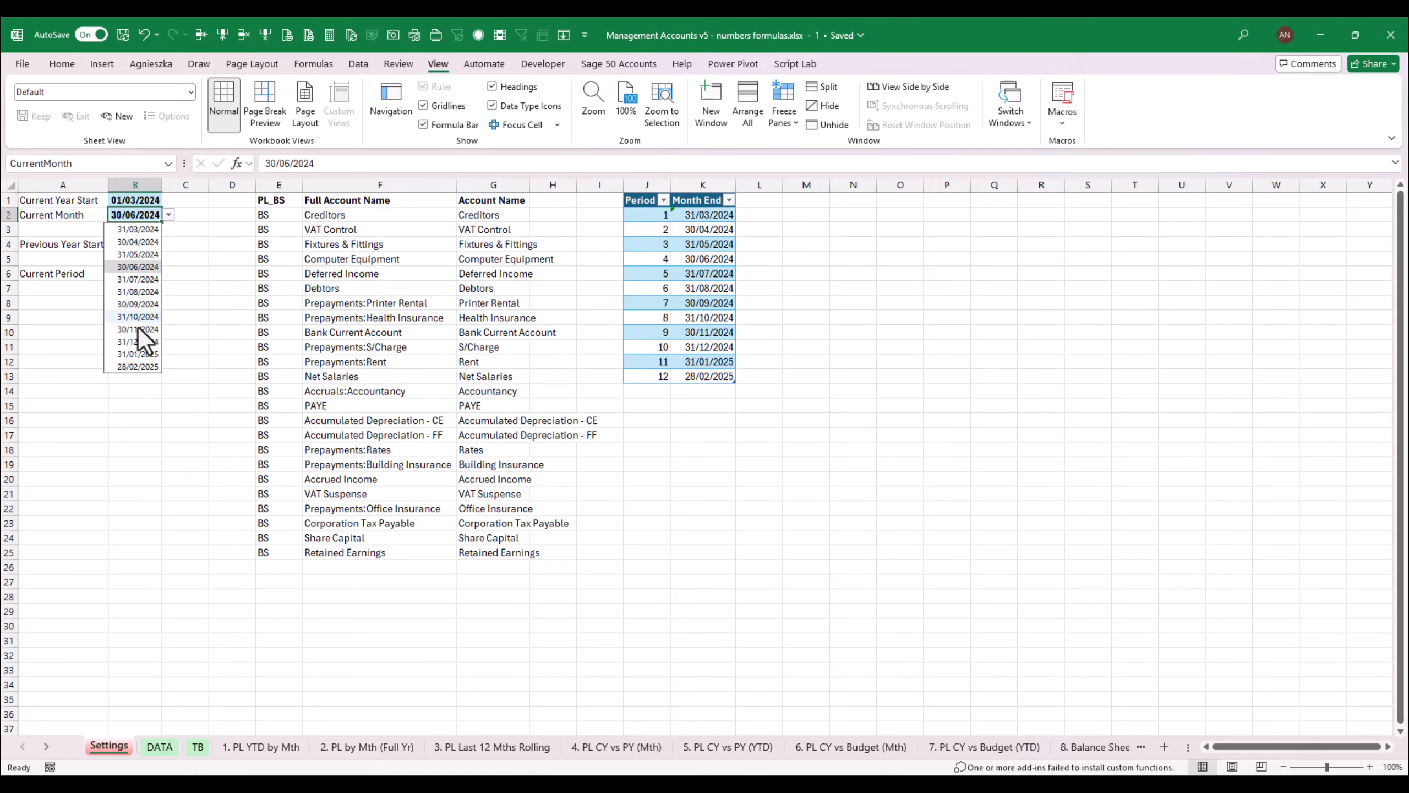
click(139, 341)
click(242, 746)
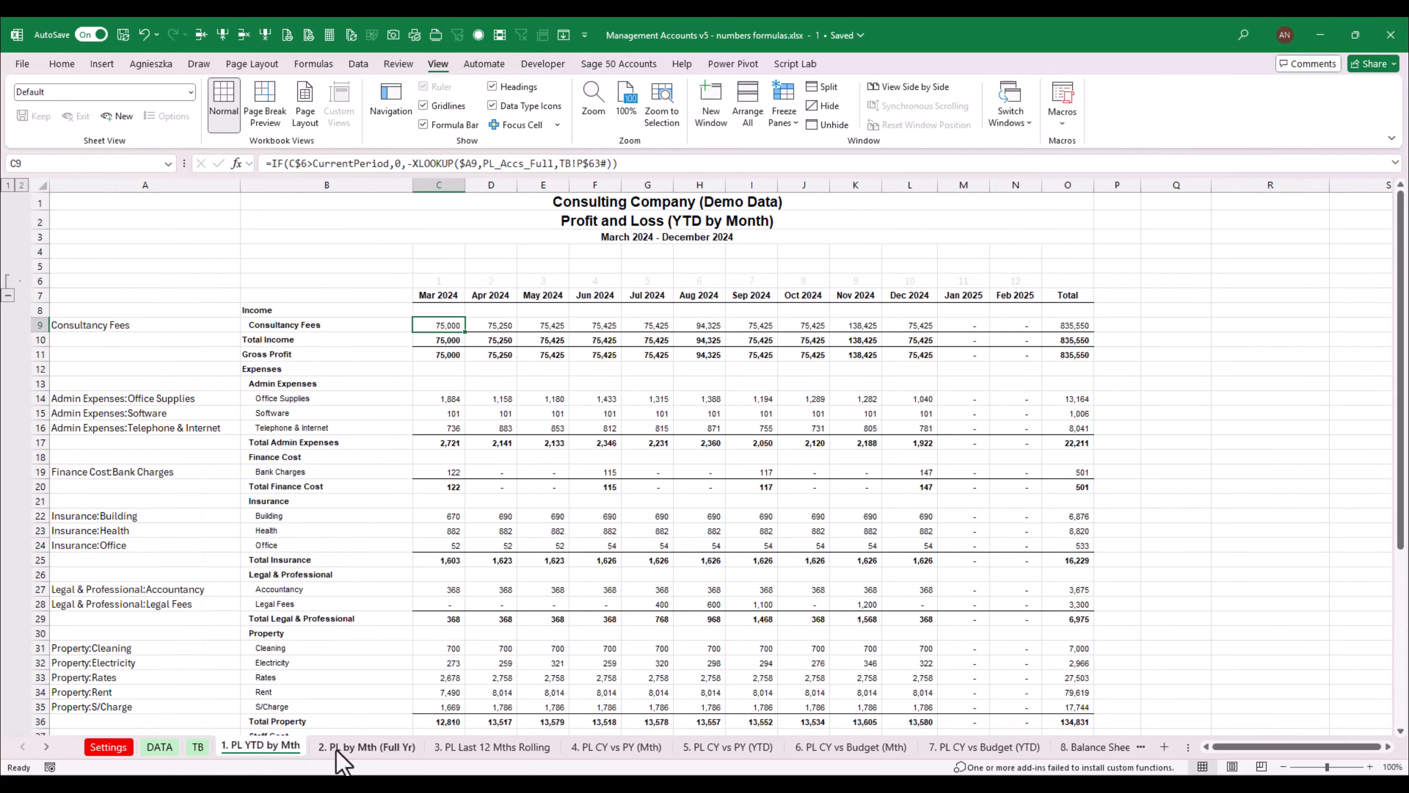
click(336, 747)
click(1007, 310)
click(1048, 310)
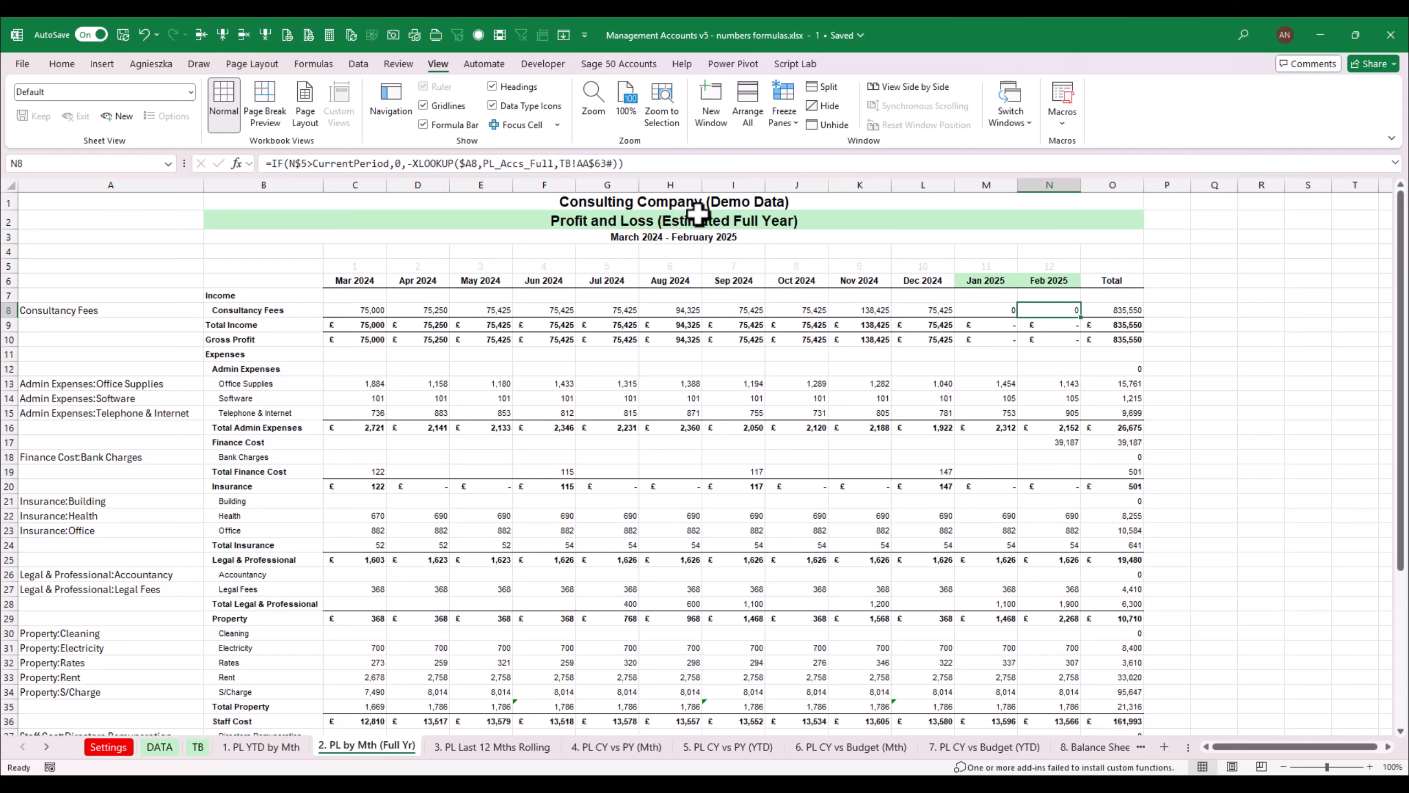
Insert one blank row above the period numbers and another between them and the month headings
click(359, 266)
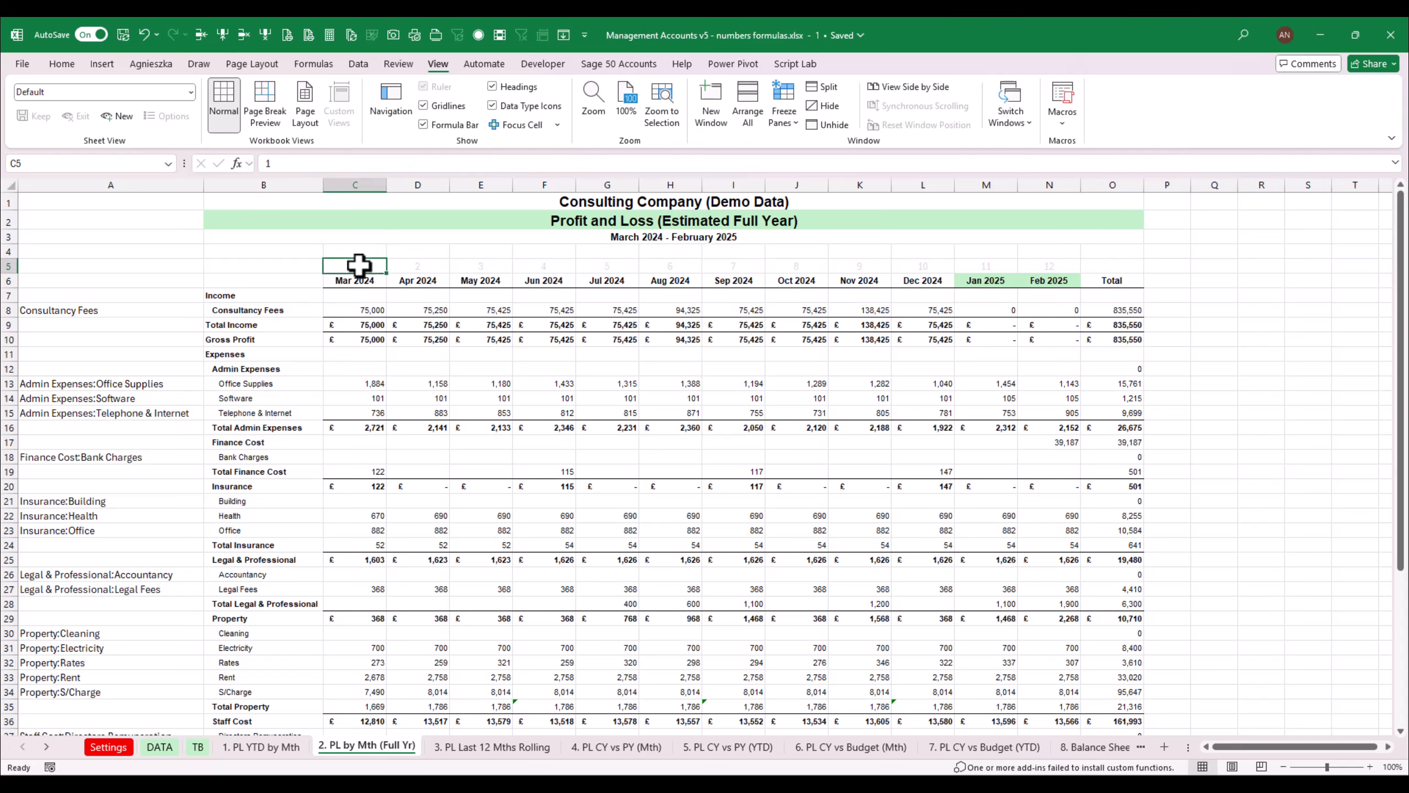
click(200, 35)
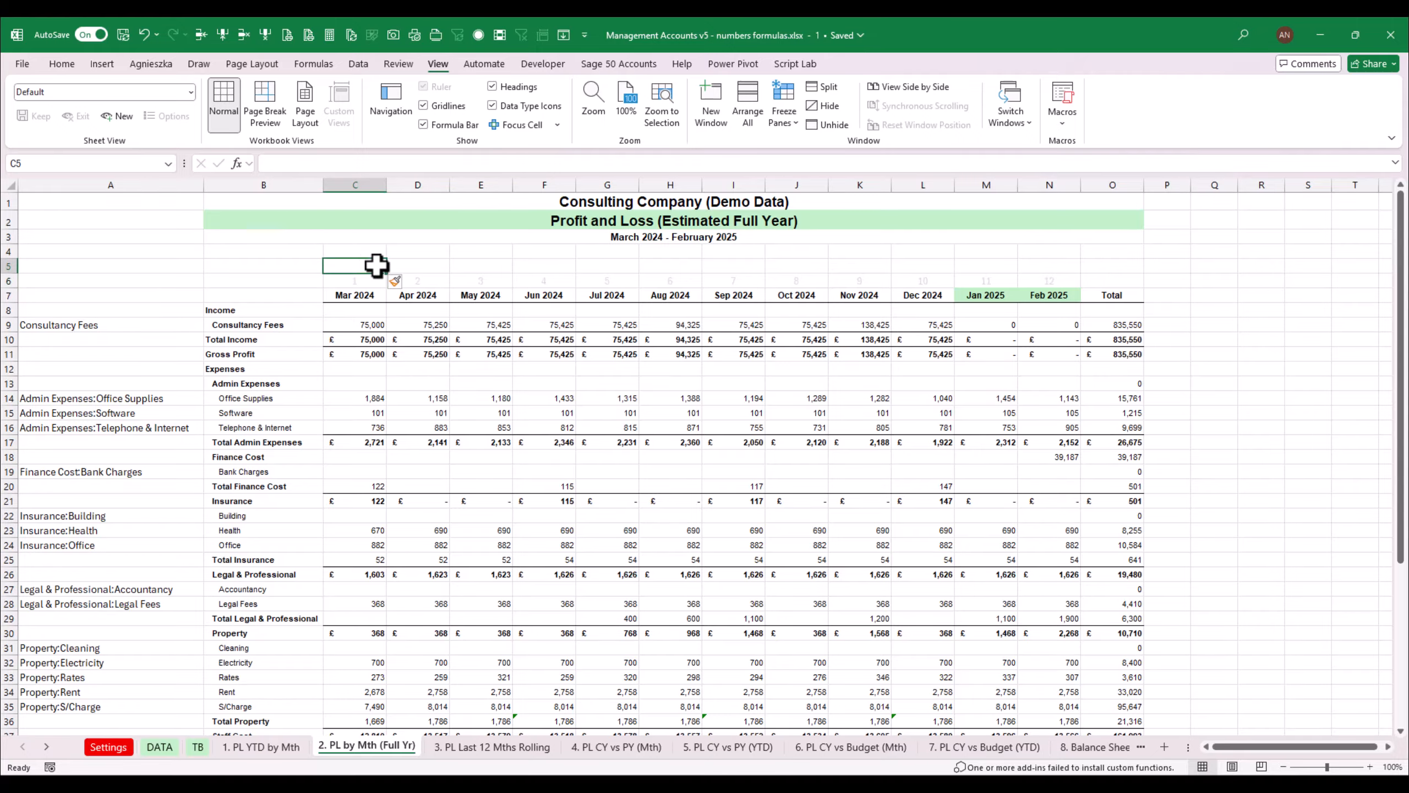
text(=)
key(Escape)
key(Down)
key(Down)
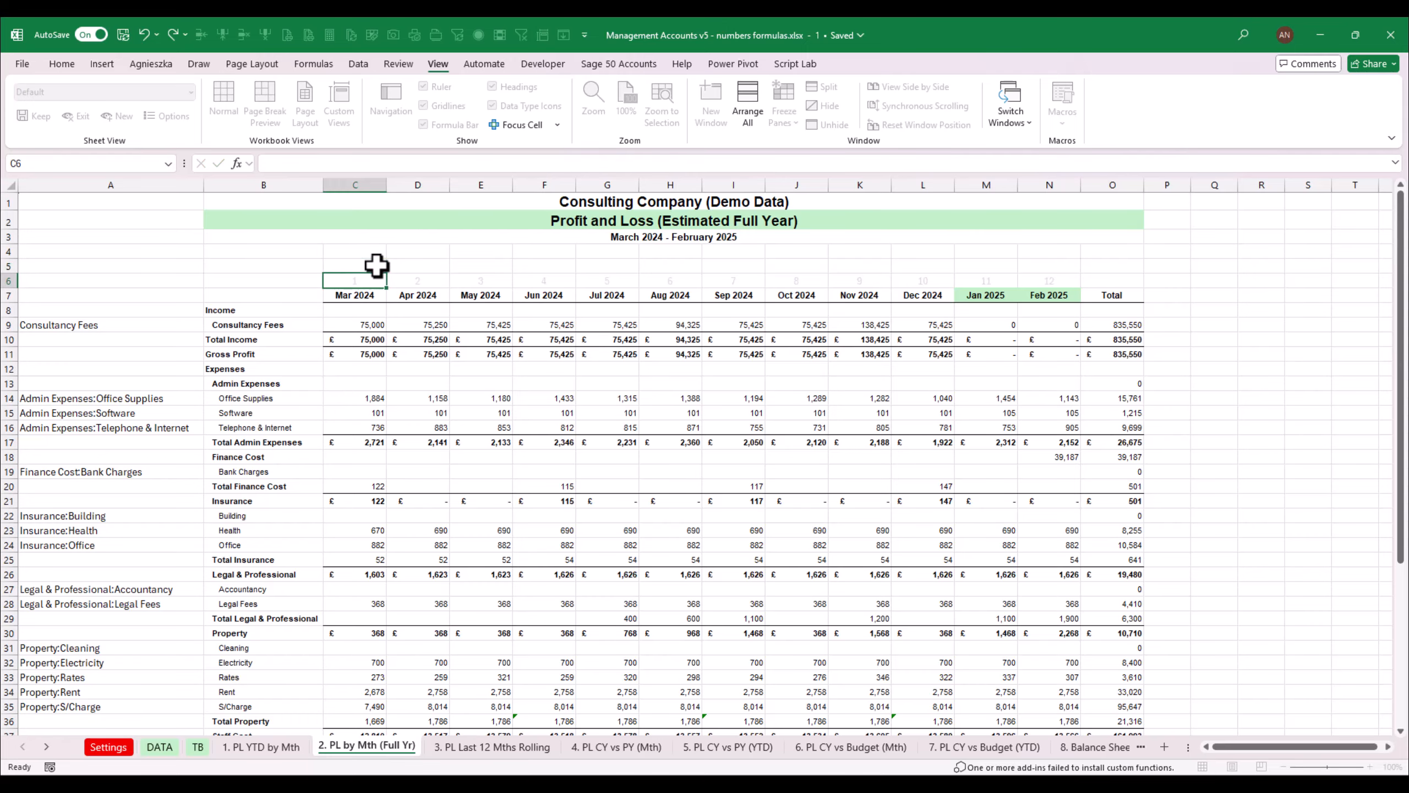
click(201, 35)
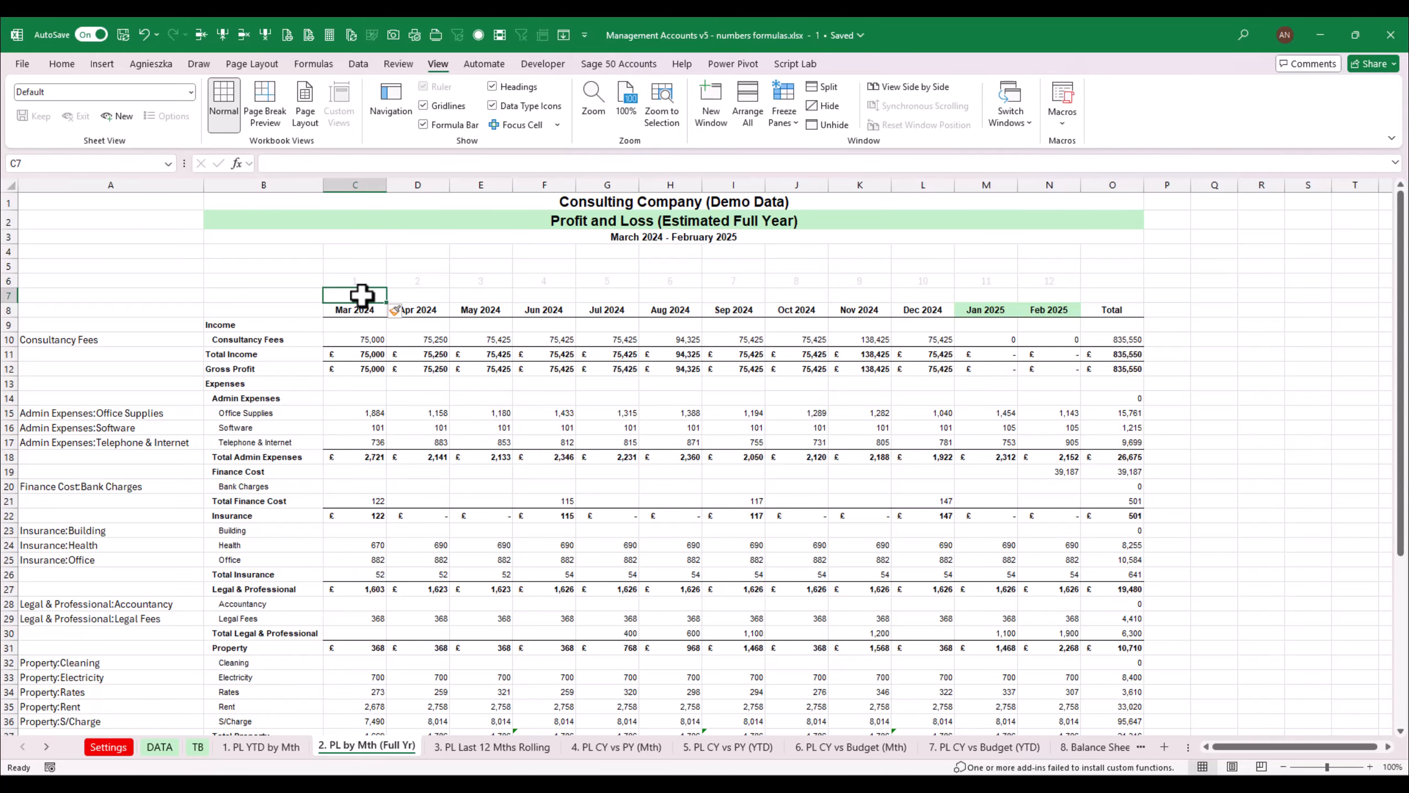
Group the period number row 6 and collapse the group to hide it
click(9, 281)
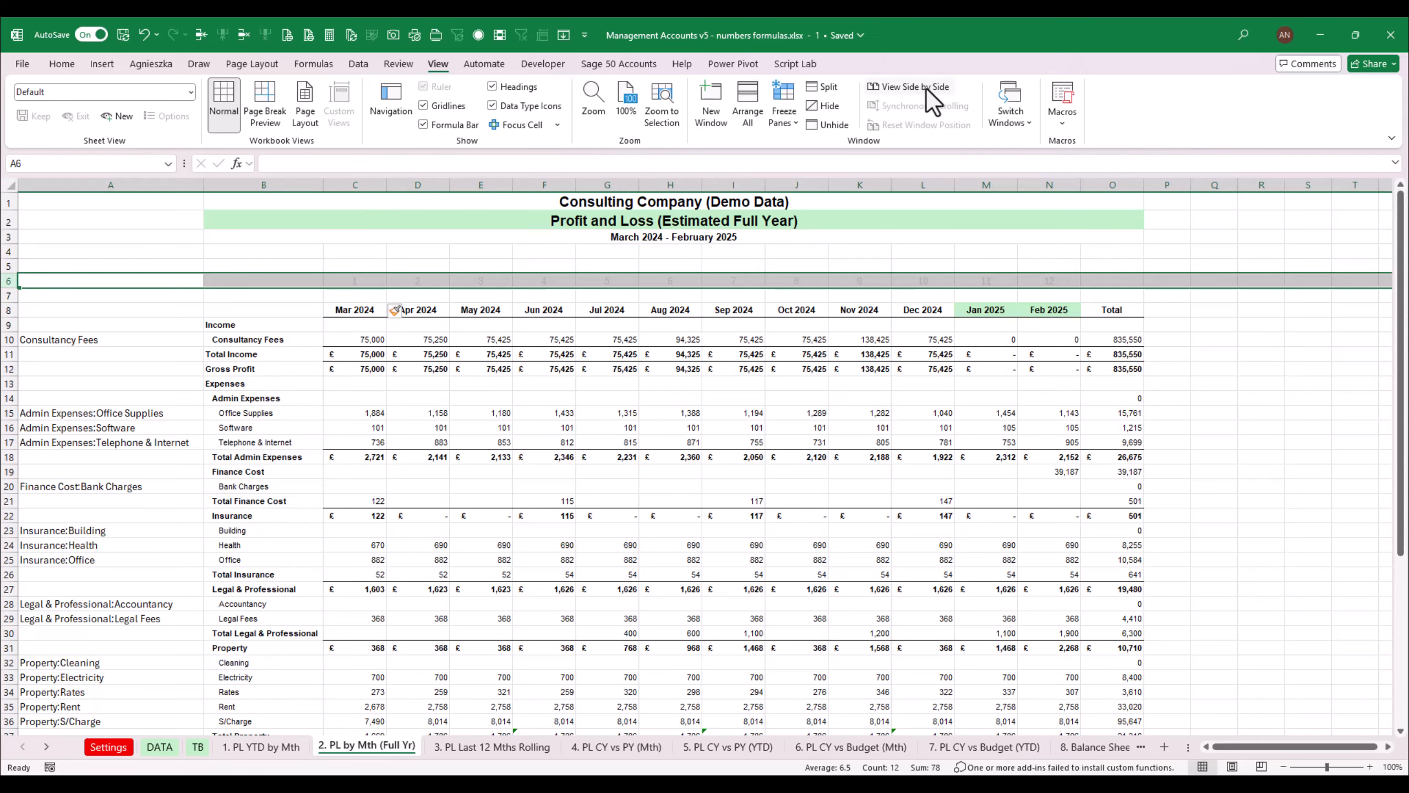
click(355, 65)
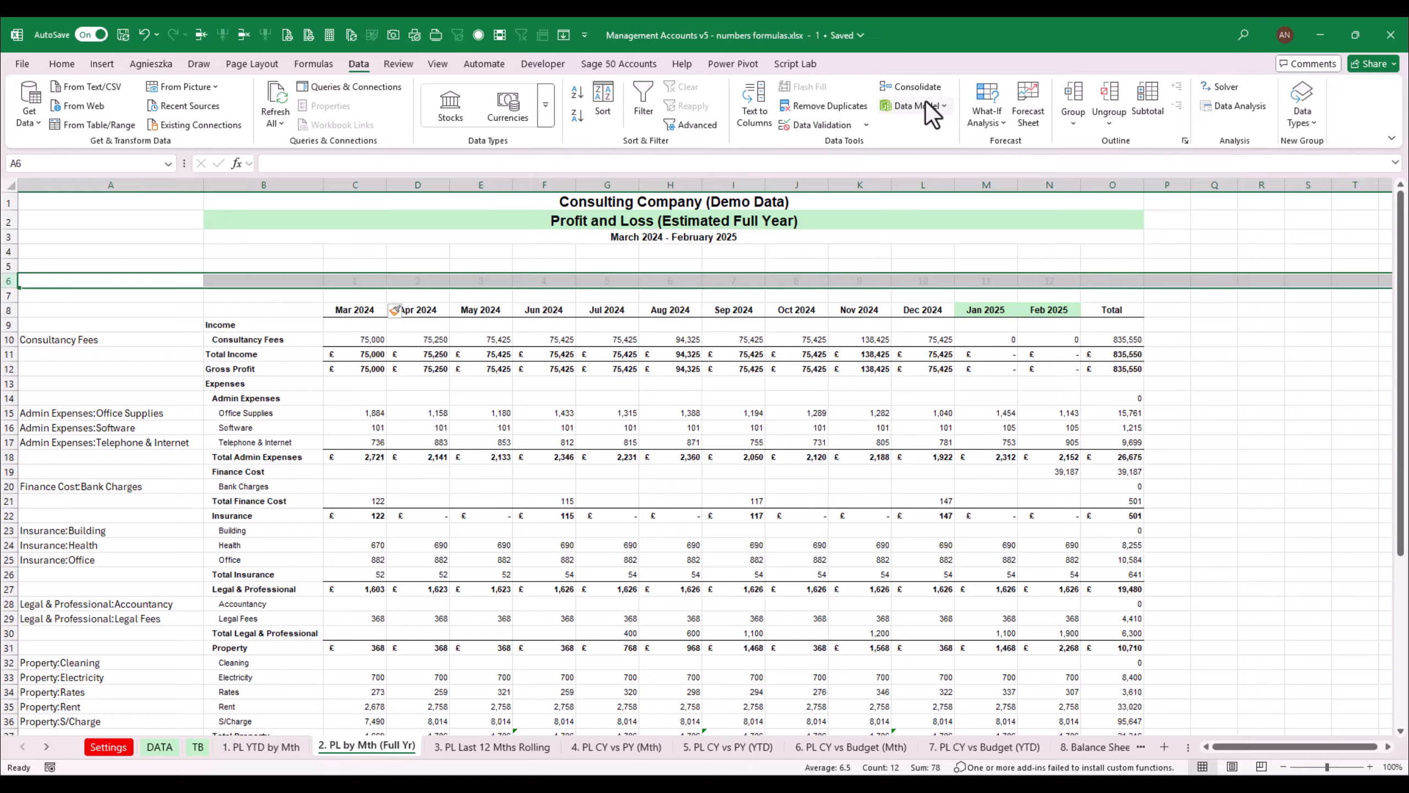
click(1085, 126)
click(1106, 145)
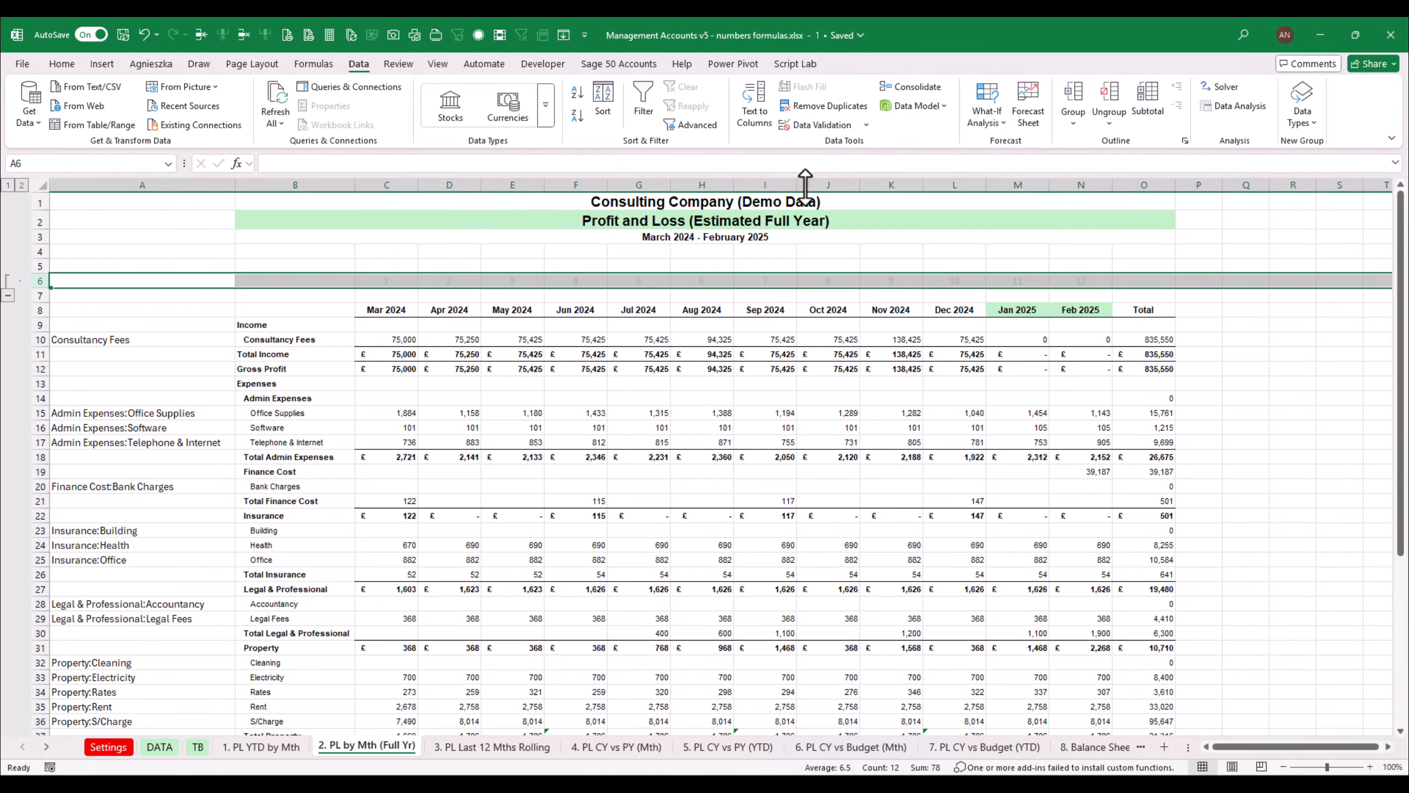
click(8, 295)
Enter the label "Actual" in C7 above the Mar 2024 heading
click(401, 279)
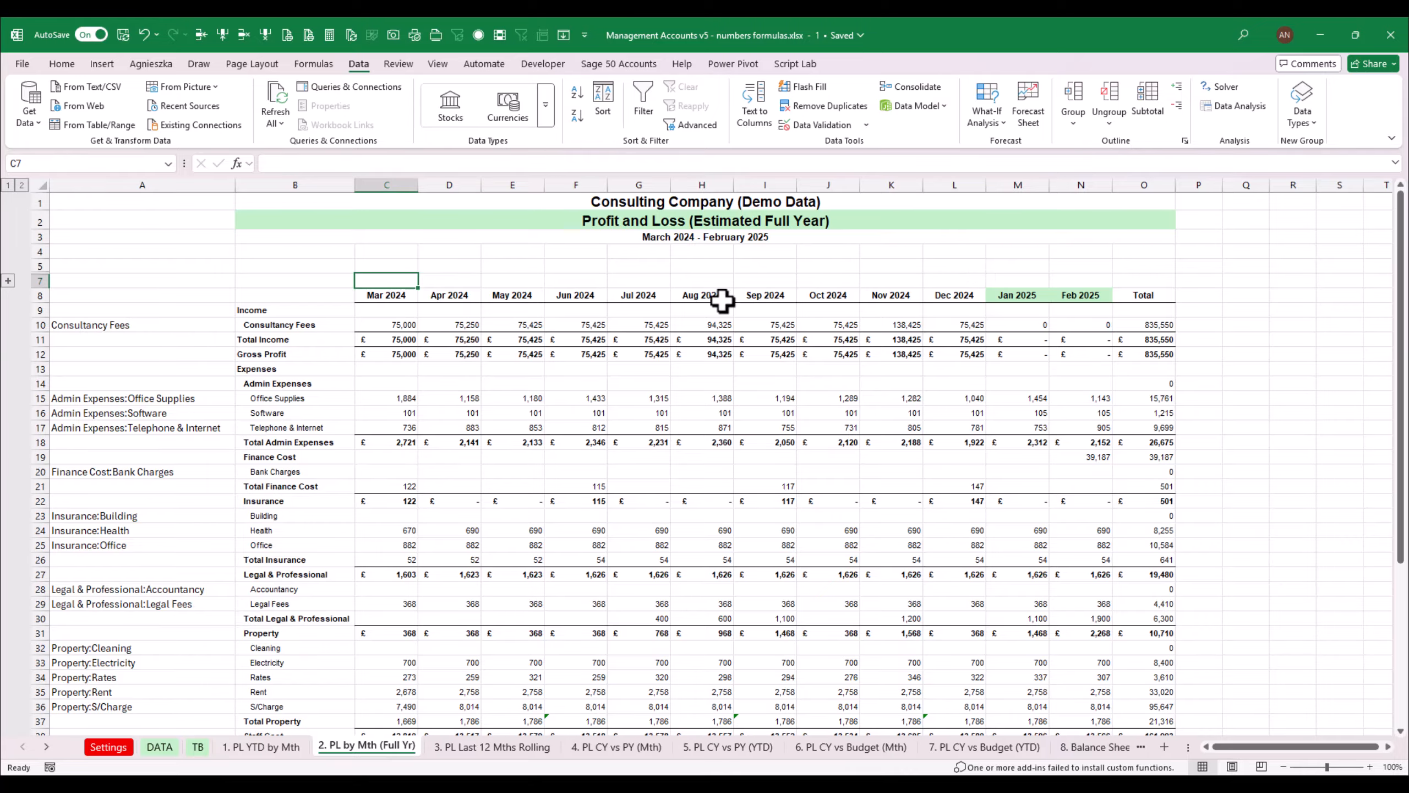
text(Ac)
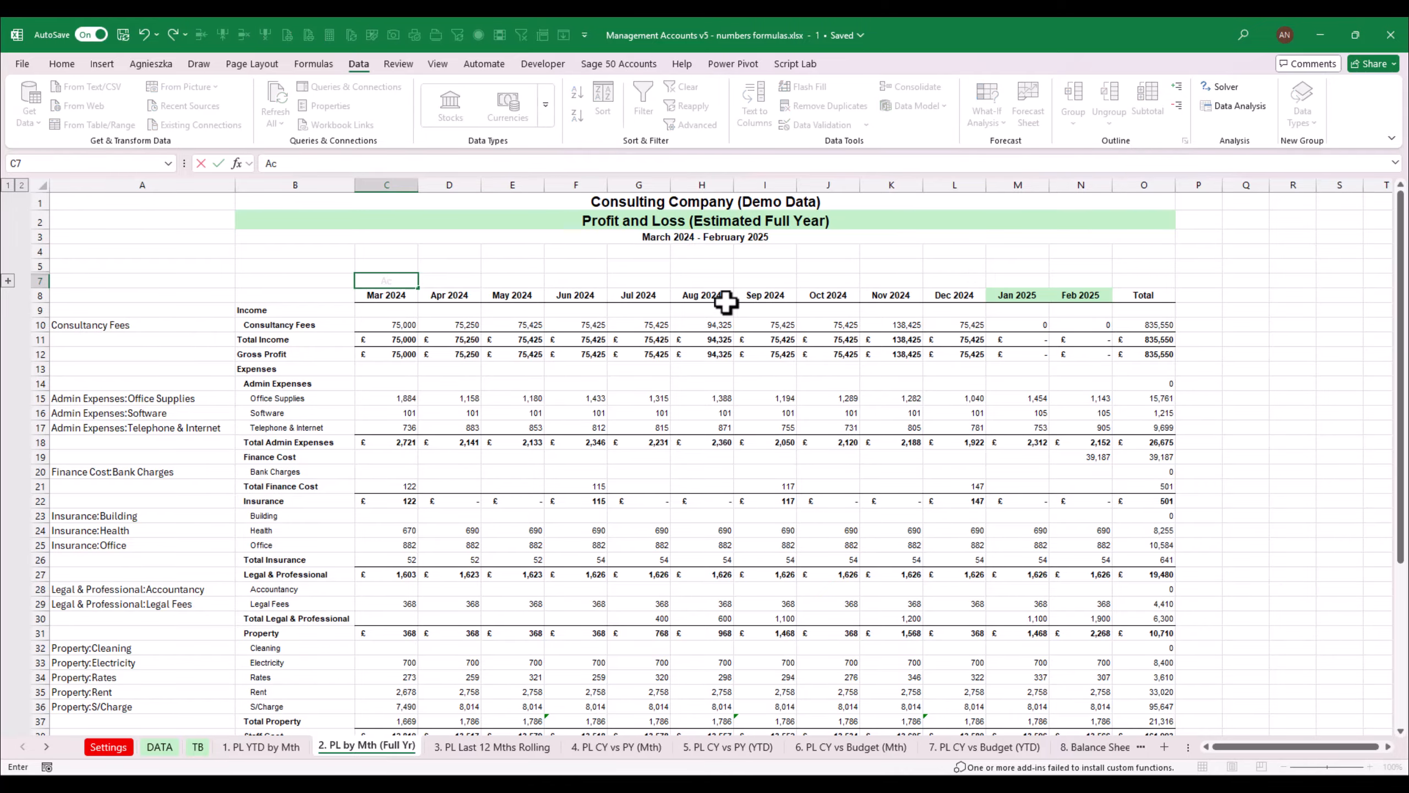
text(tual)
key(ctrl+Return)
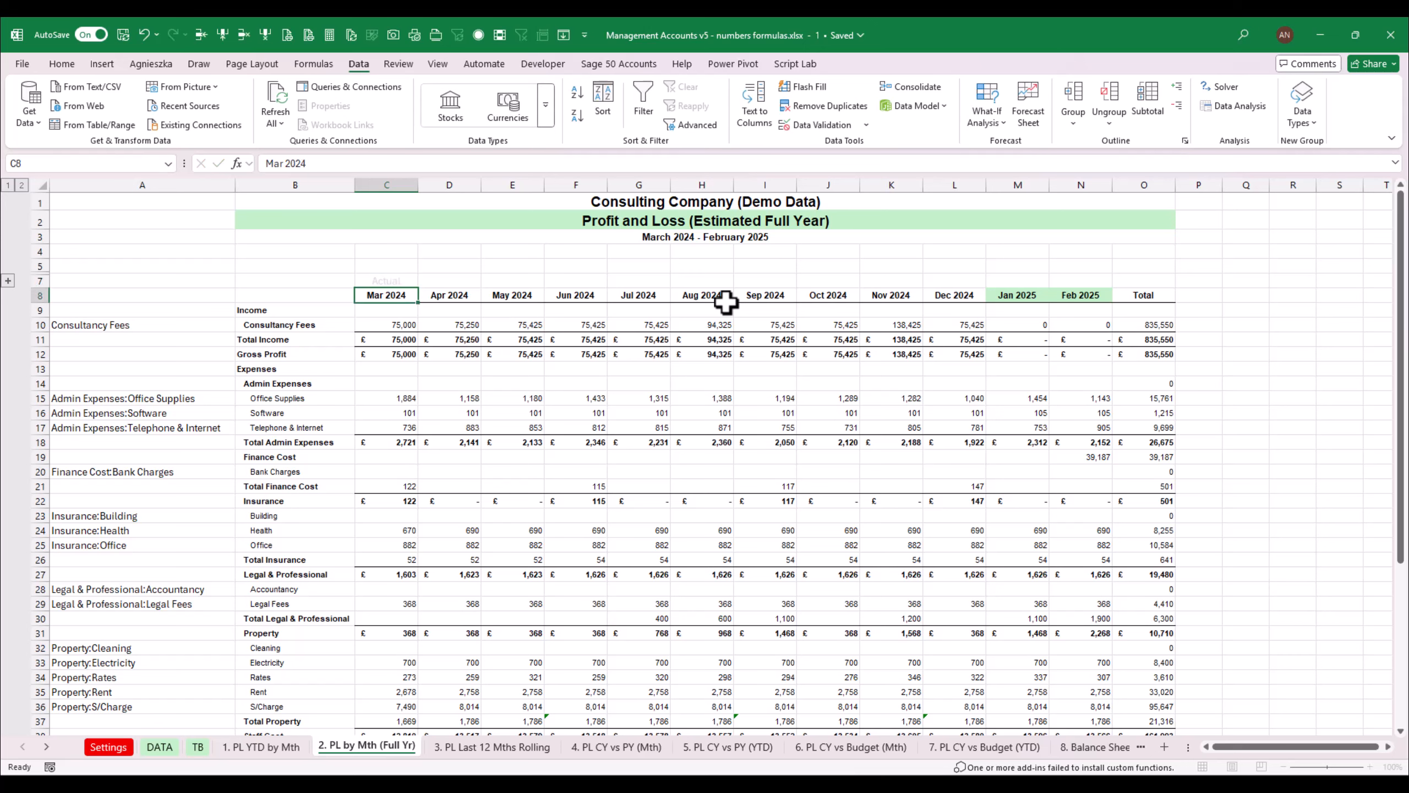
Format the "Actual" label in C7 as italic with black font and copy that formatting to D7:N7
click(62, 64)
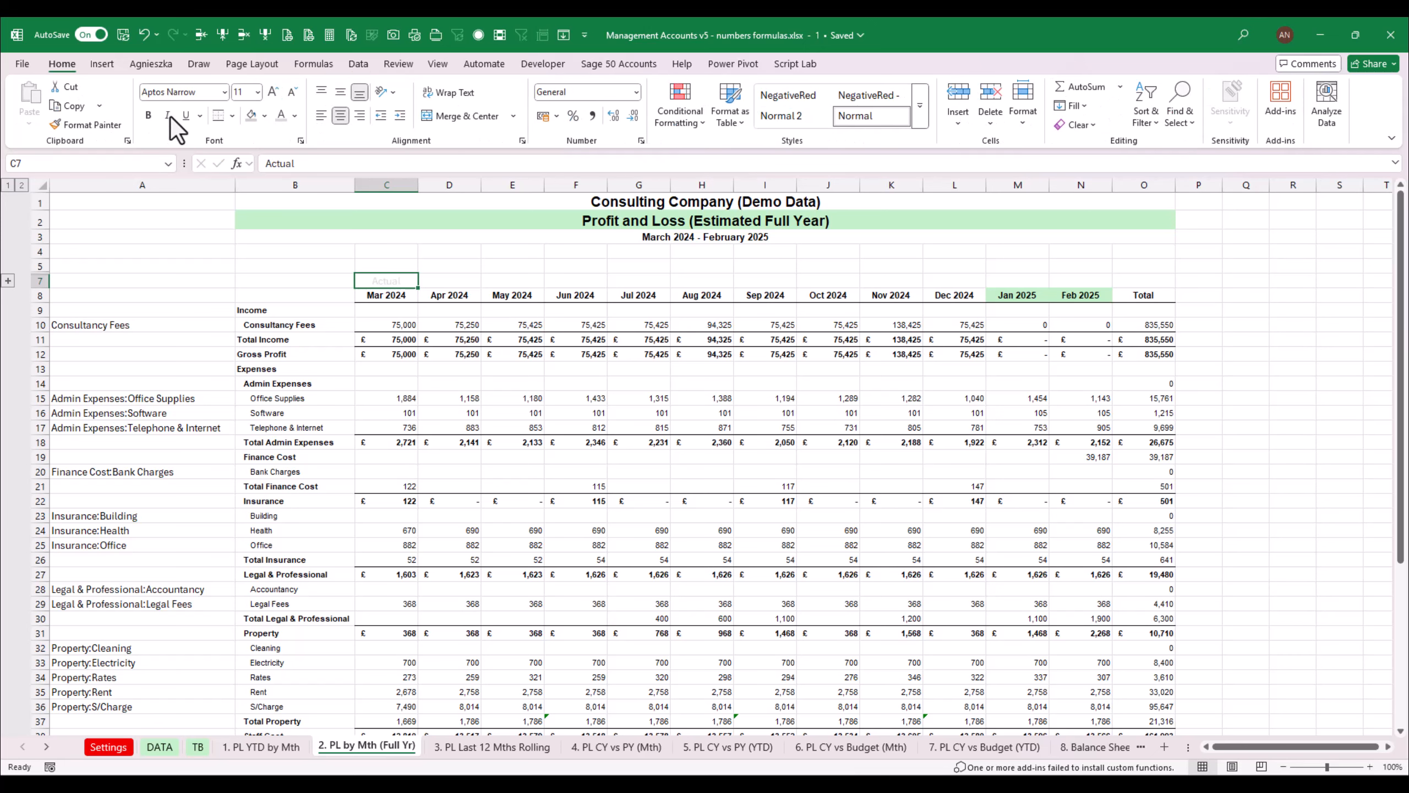
click(295, 118)
click(302, 177)
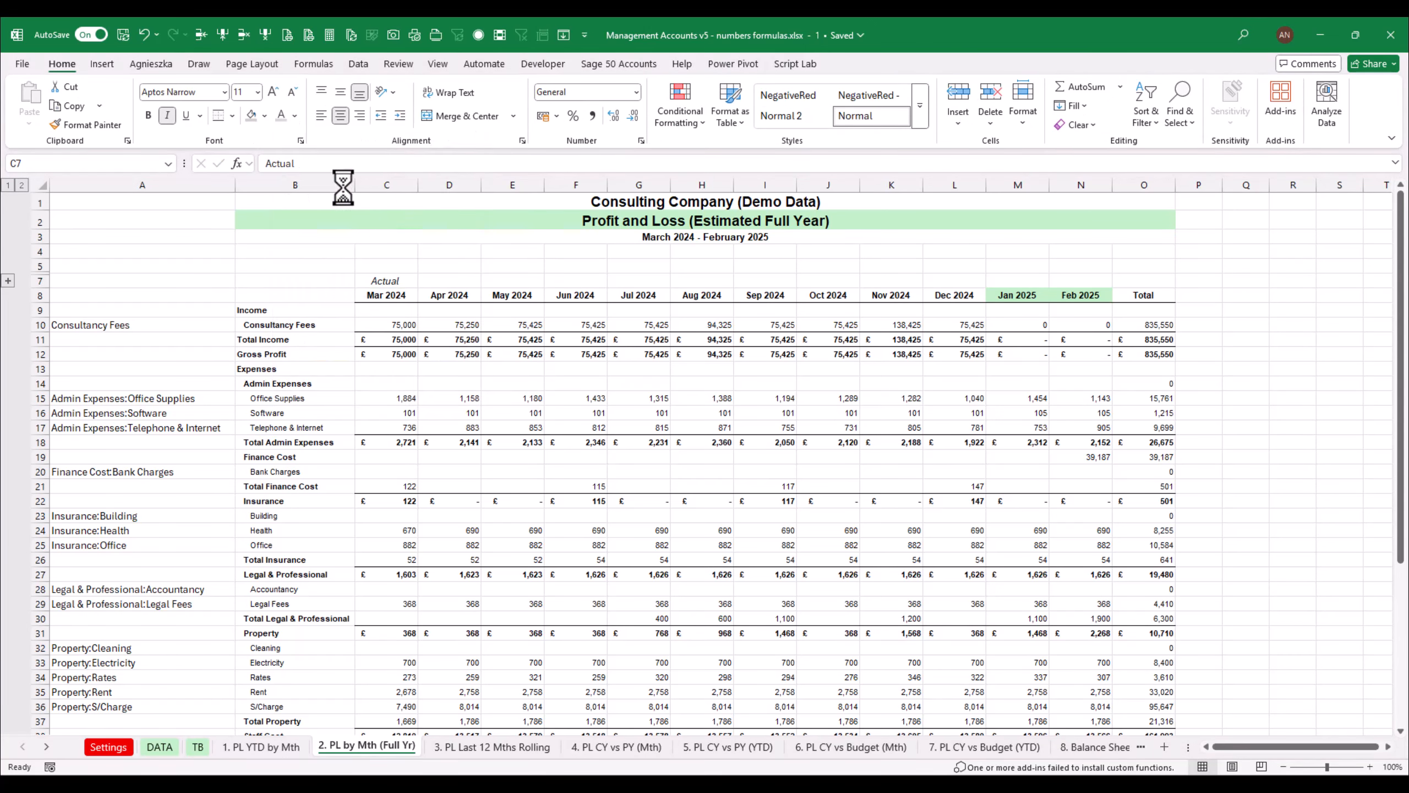
click(129, 125)
drag(450, 280, 1082, 282)
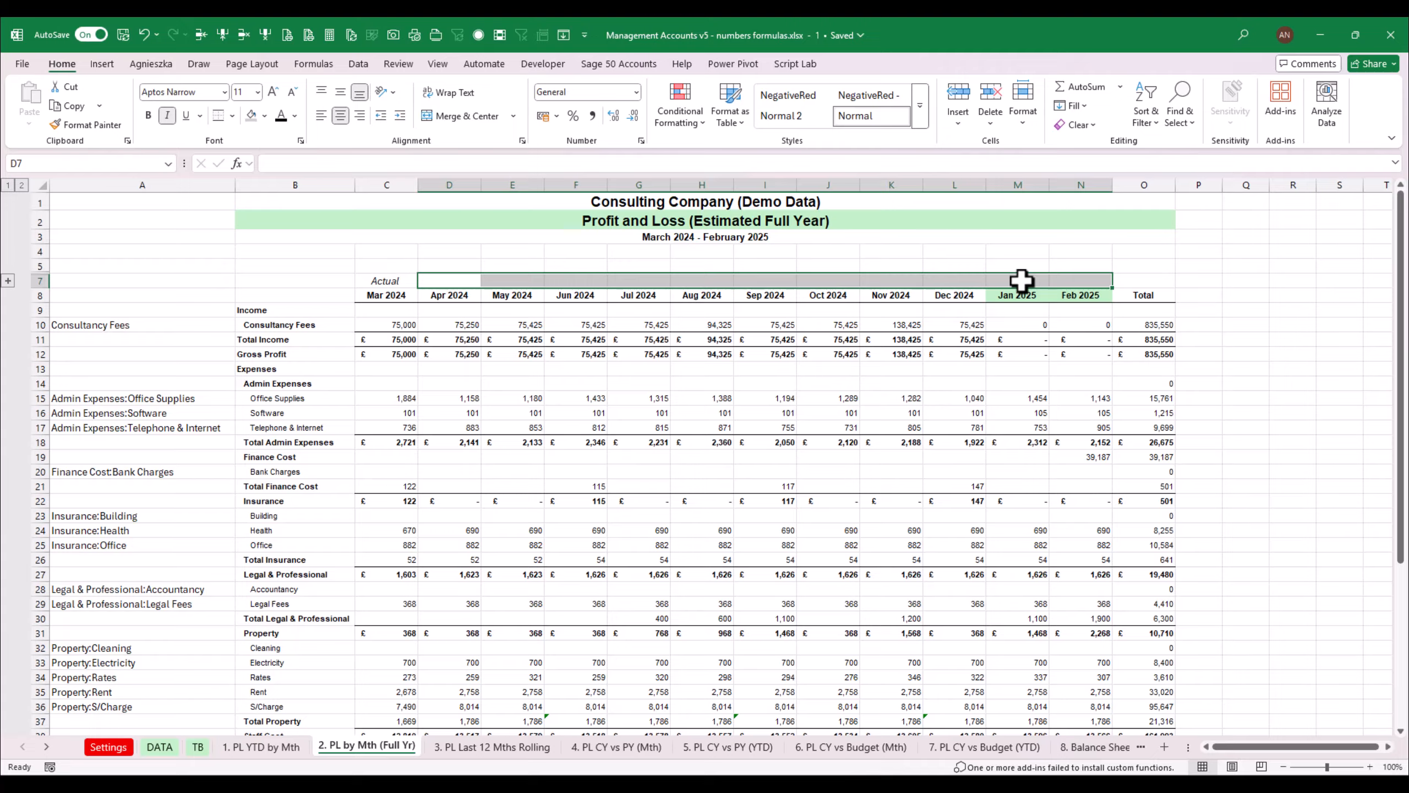
Enter the label "Budget" in M7 above Jan 2025 and fill it into N7 above Feb 2025
click(389, 279)
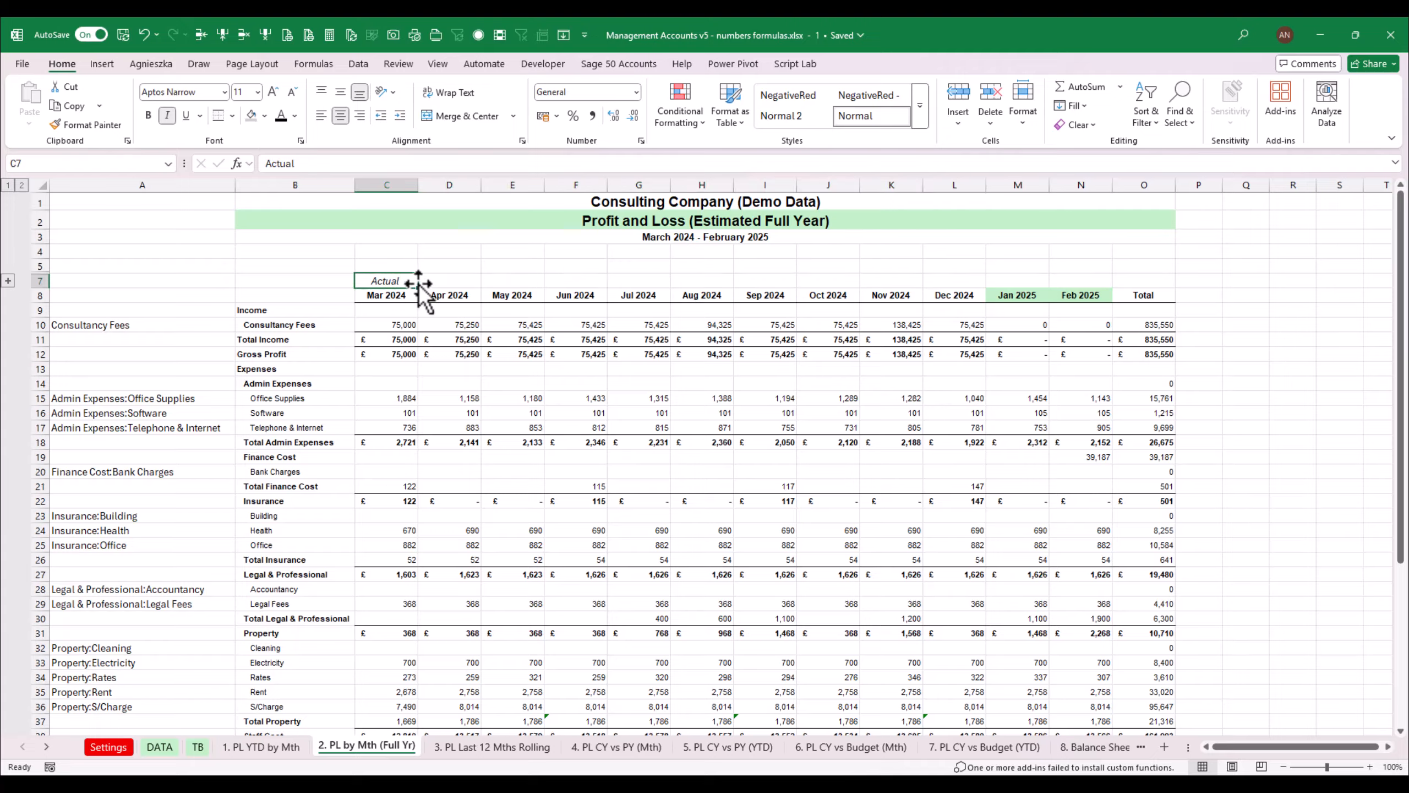
click(1016, 281)
text(Budge)
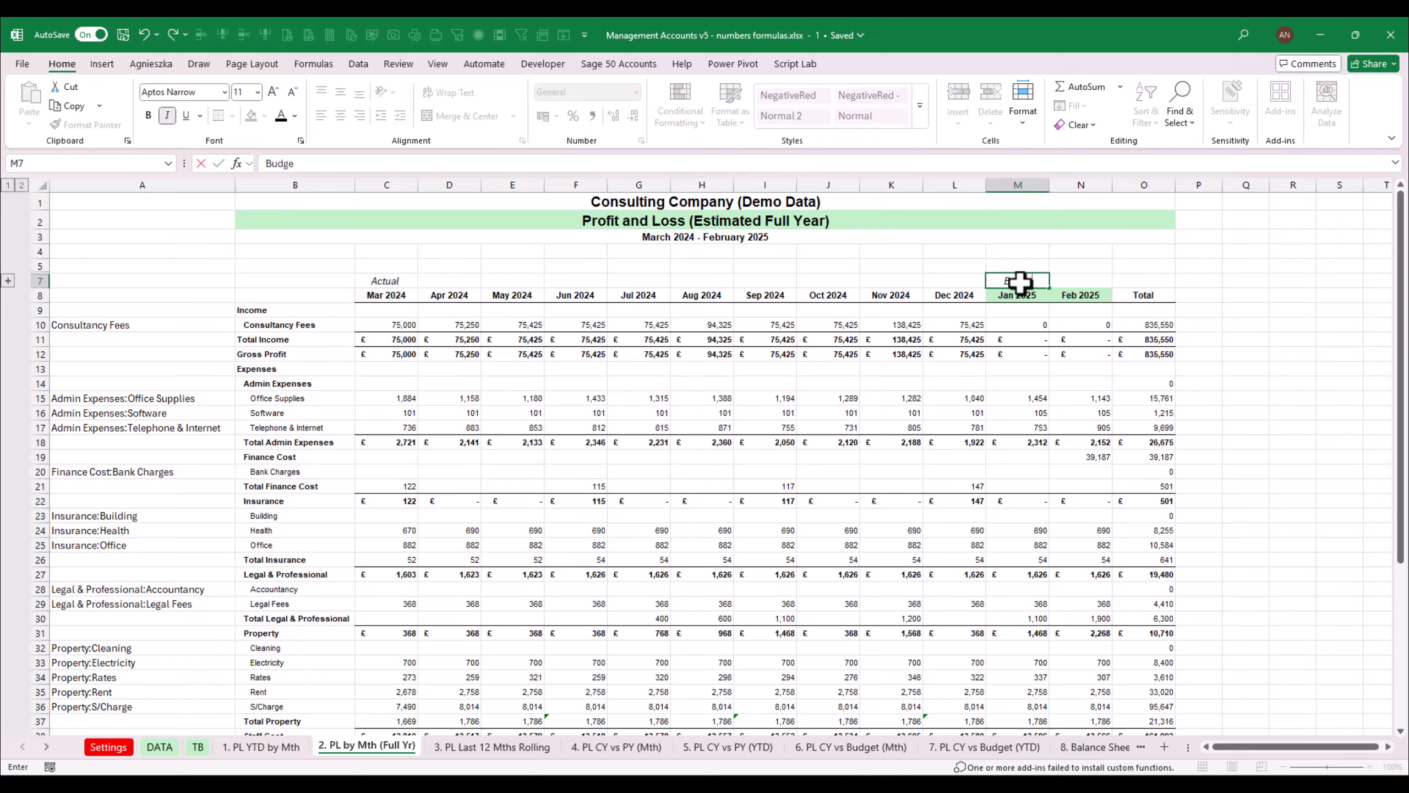
text(t)
key(Return)
key(Up)
key(shift+Right)
key(ctrl+r)
Copy the "Actual" label from C7 across D7:L7, covering April to December 2024
key(Left)
key(Left)
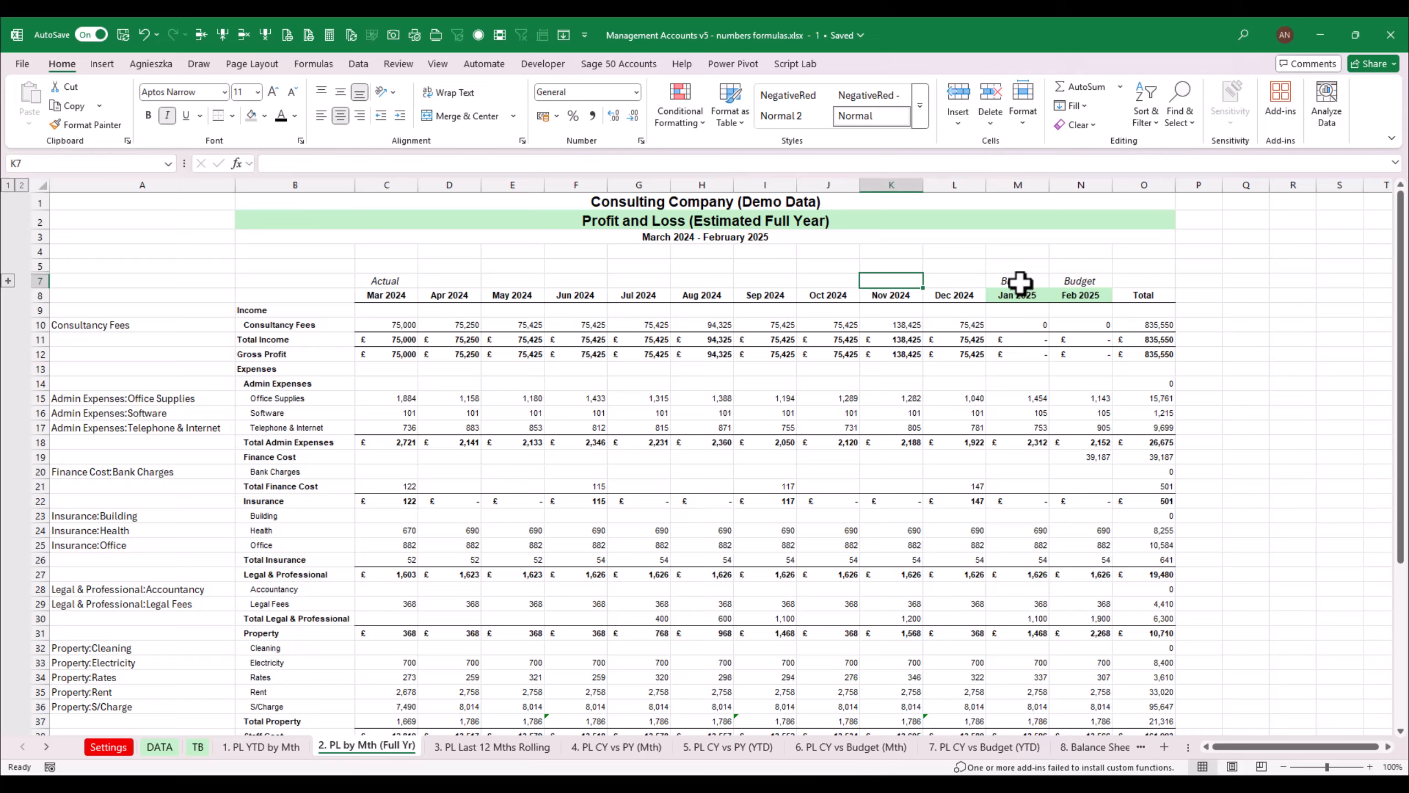
key(Left)
key(Left)
key(Left)
key(Left)
key(Left)
key(Left)
key(Left)
key(Left)
key(ctrl+c)
key(Right)
key(shift+Right)
key(shift+Right)
key(shift+Right)
key(shift+Right)
key(shift+Right)
key(shift+Right)
key(shift+Right)
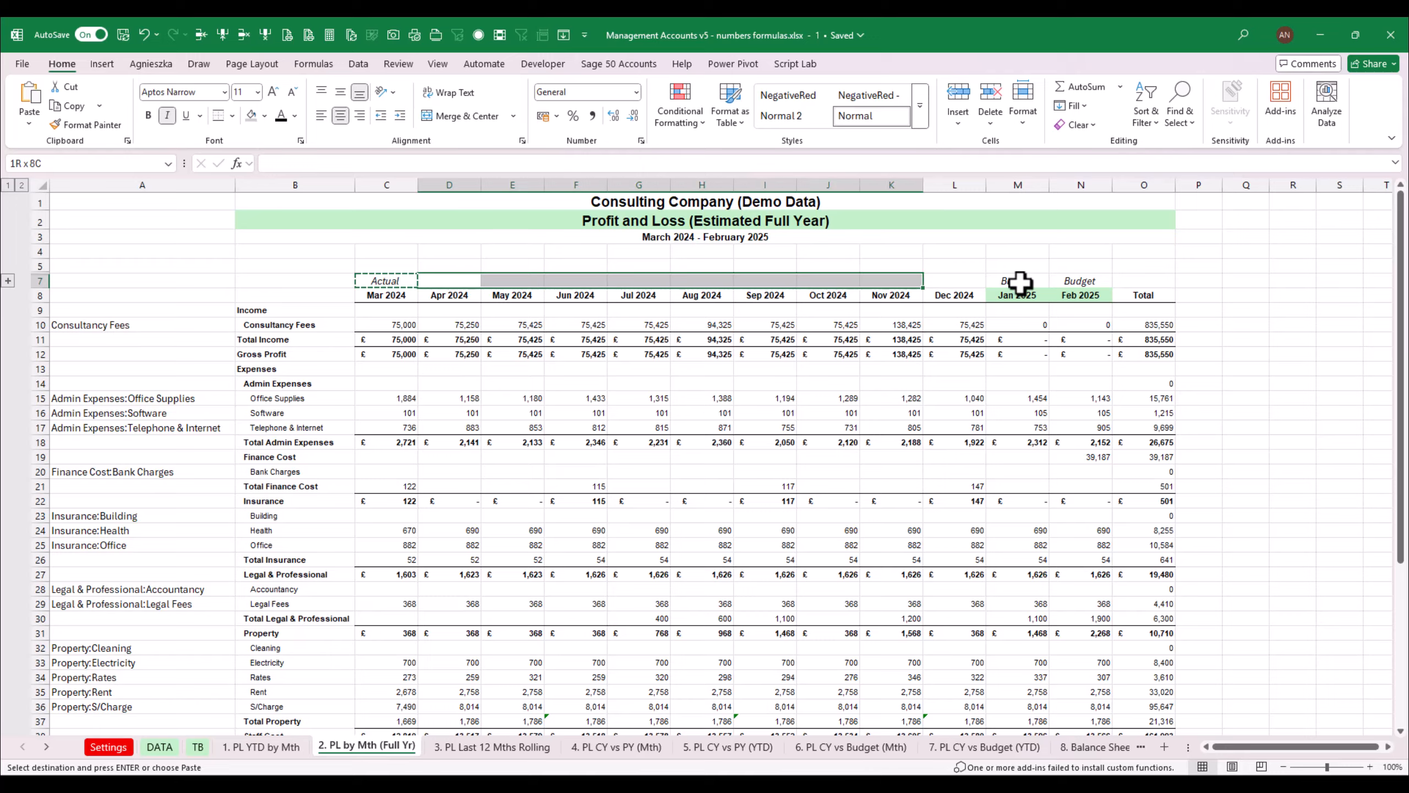
key(shift+Right)
key(Return)
Replace the January 2025 label in M7 with a copy of "Actual" from L7
key(Right)
key(Right)
key(Right)
key(Right)
key(Right)
key(Right)
key(Right)
key(Right)
key(Right)
key(Right)
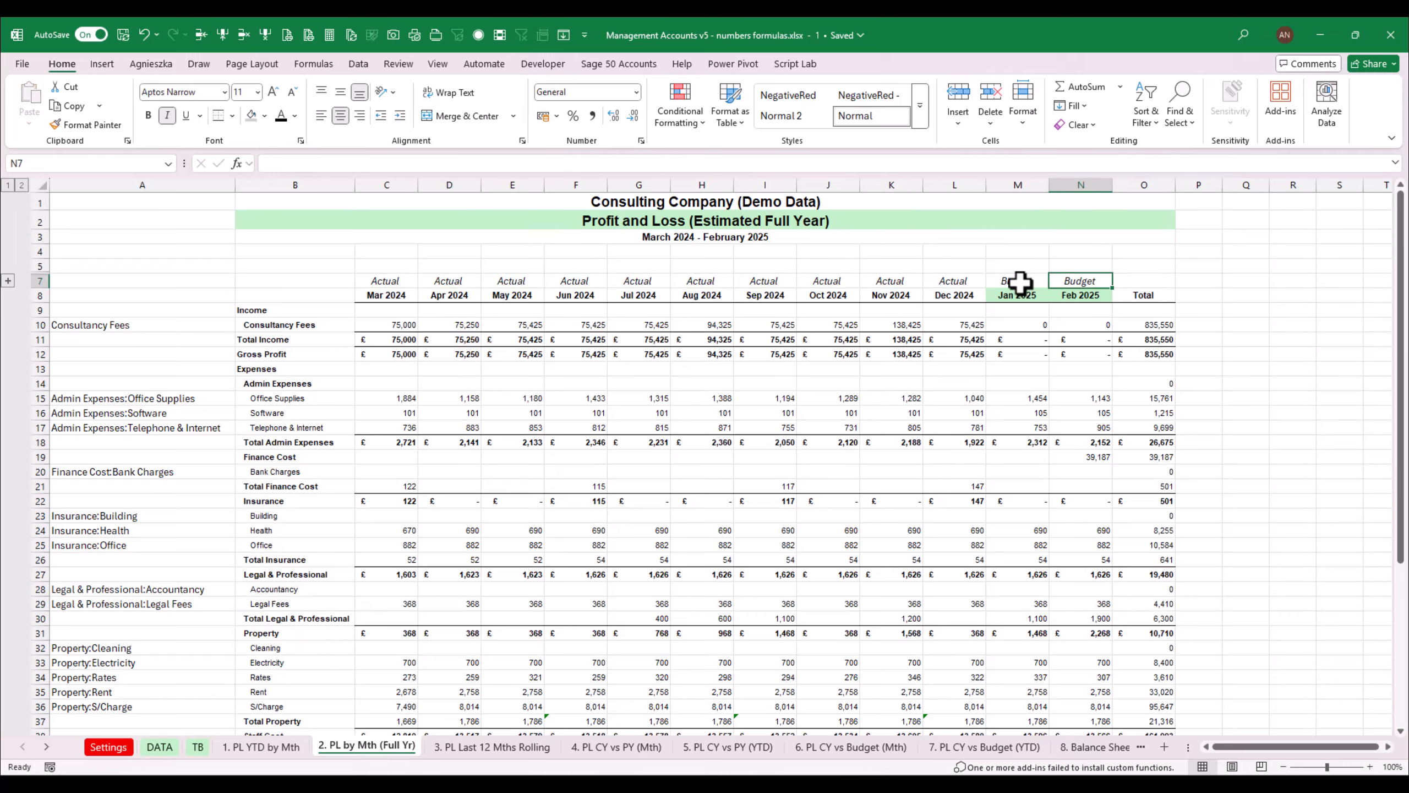
key(Left)
key(Left)
key(ctrl+c)
key(Right)
key(Return)
key(Left)
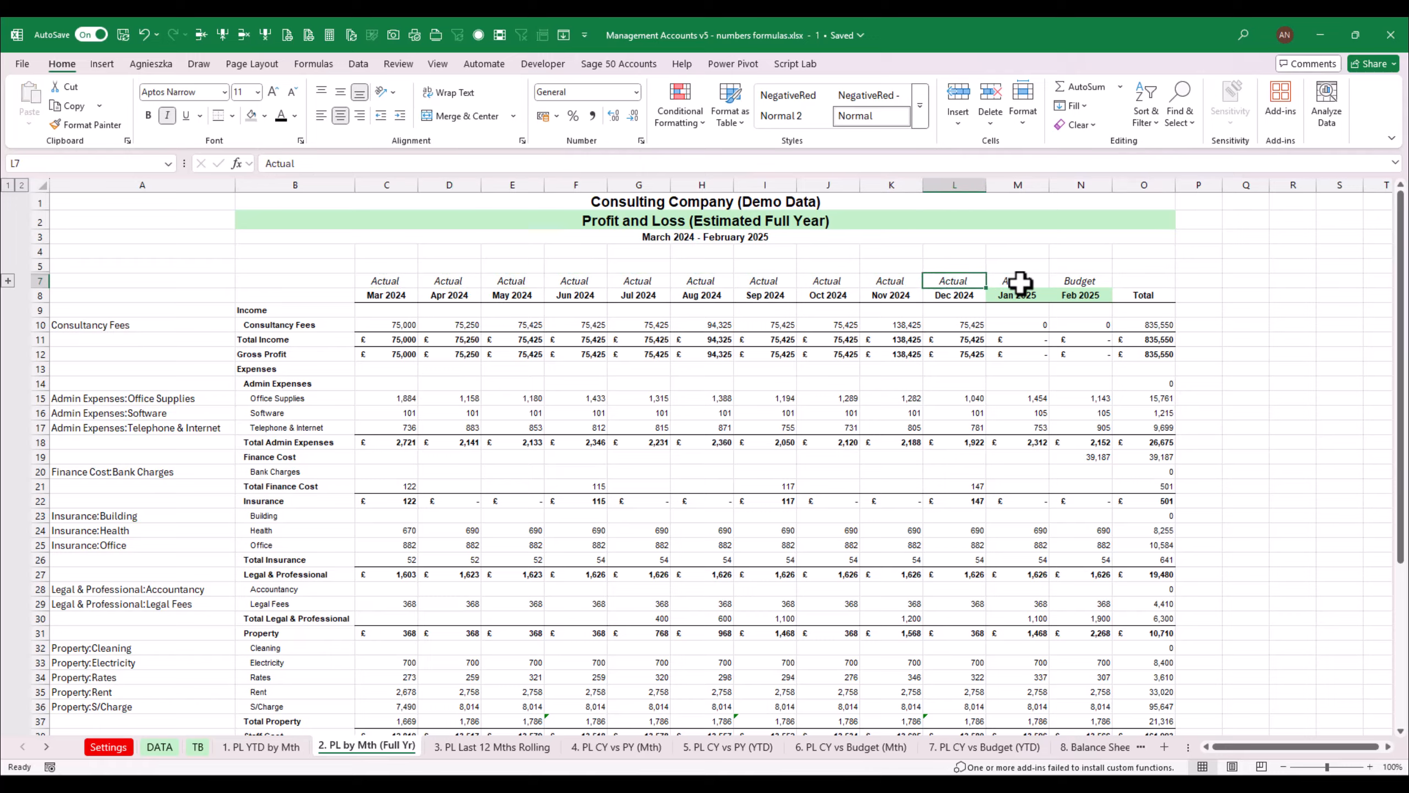
Copy the "Budget" label from N7 into M7 above Jan 2025
key(Right)
key(Right)
key(ctrl+c)
key(Left)
key(Return)
key(Left)
Expand the grouped period row and enter the formula =IF(C6>CurrentPeriod,"Budget","Actual") in C7 above Mar 2024
click(378, 282)
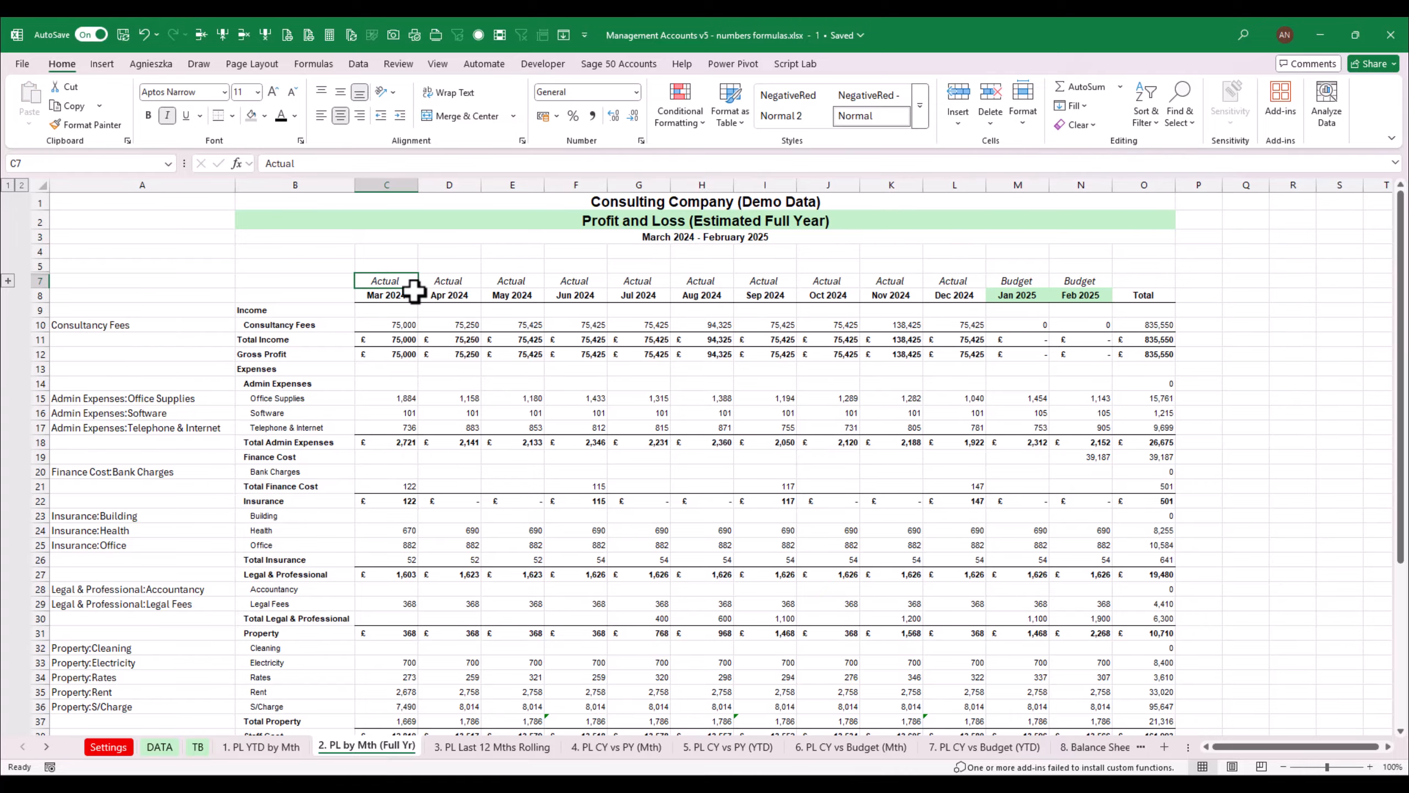
click(8, 281)
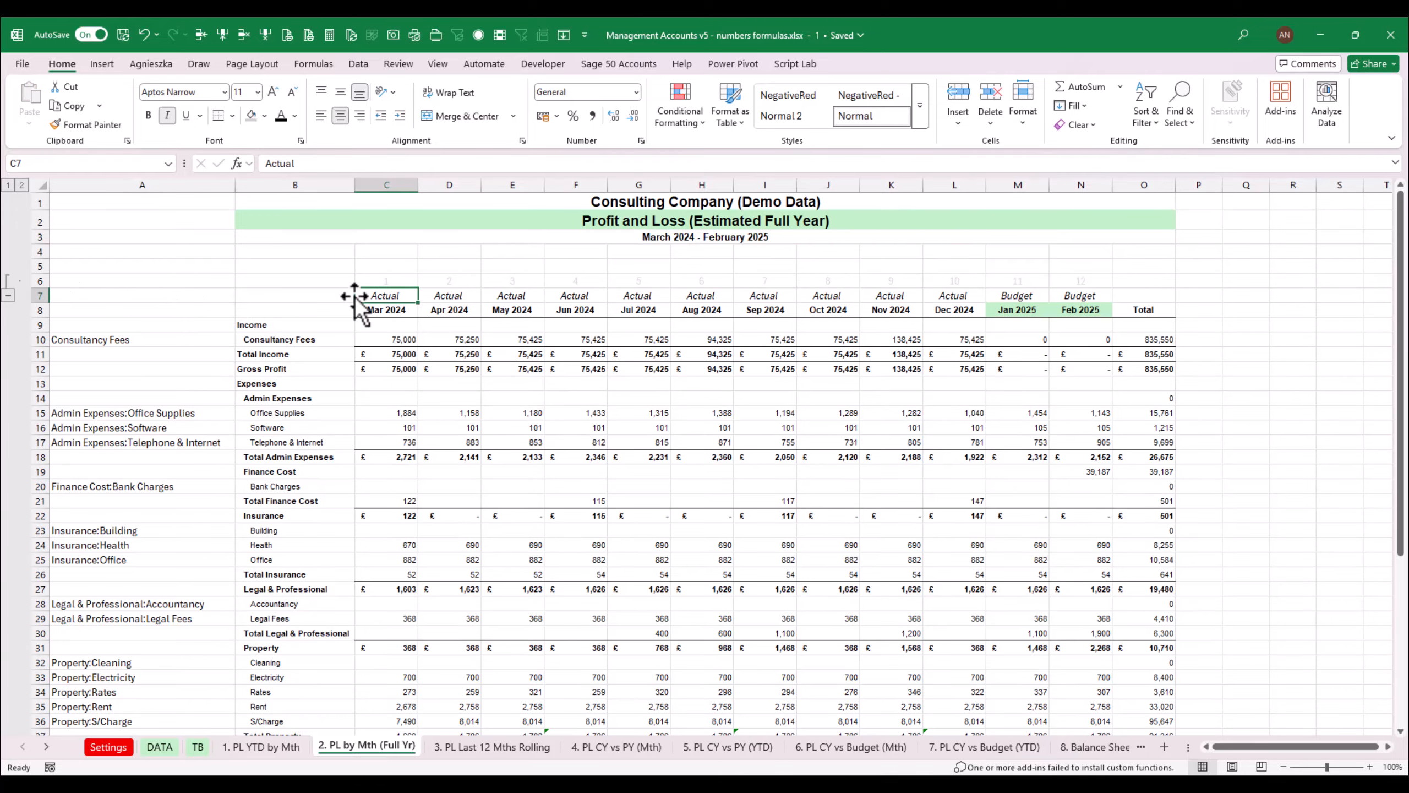
text(=i)
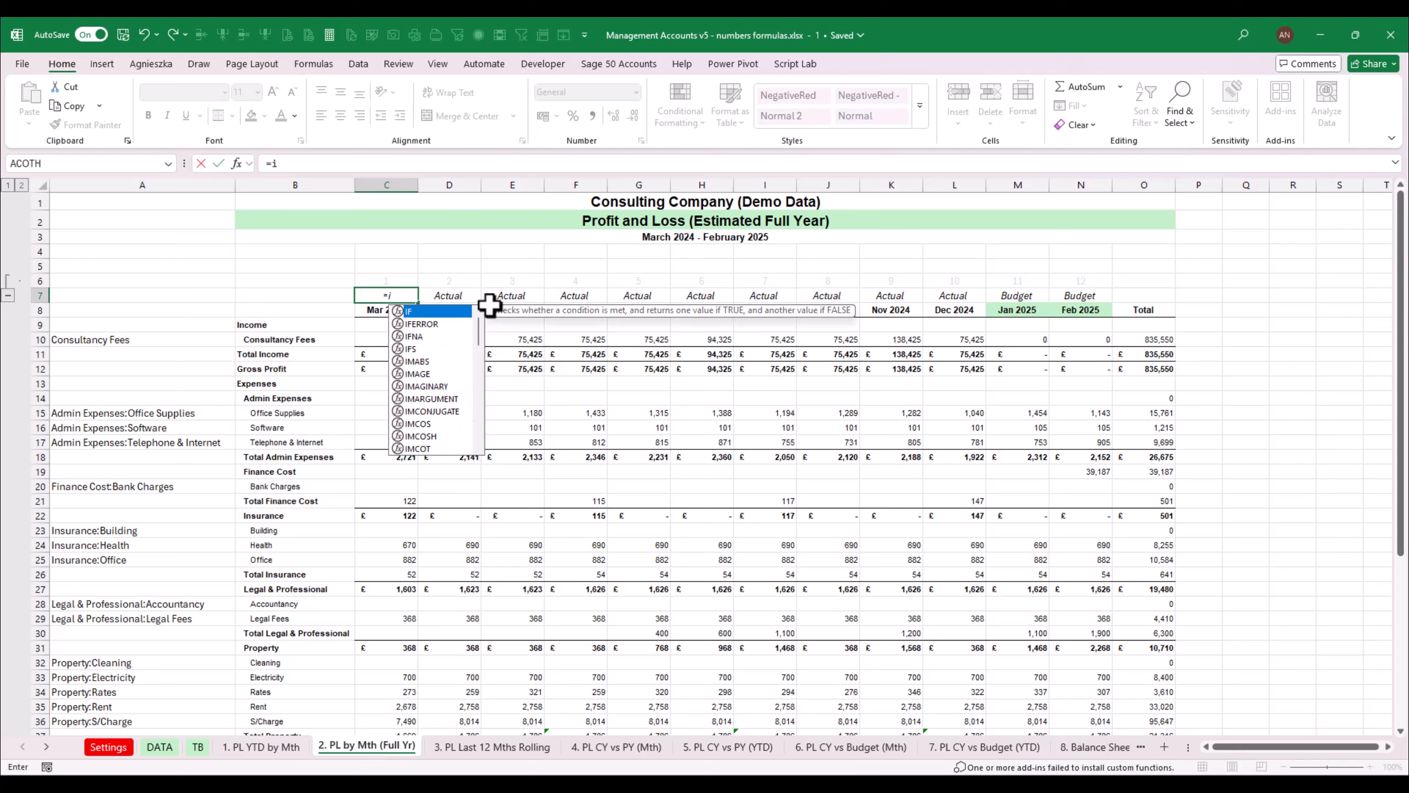
text(f()
key(Up)
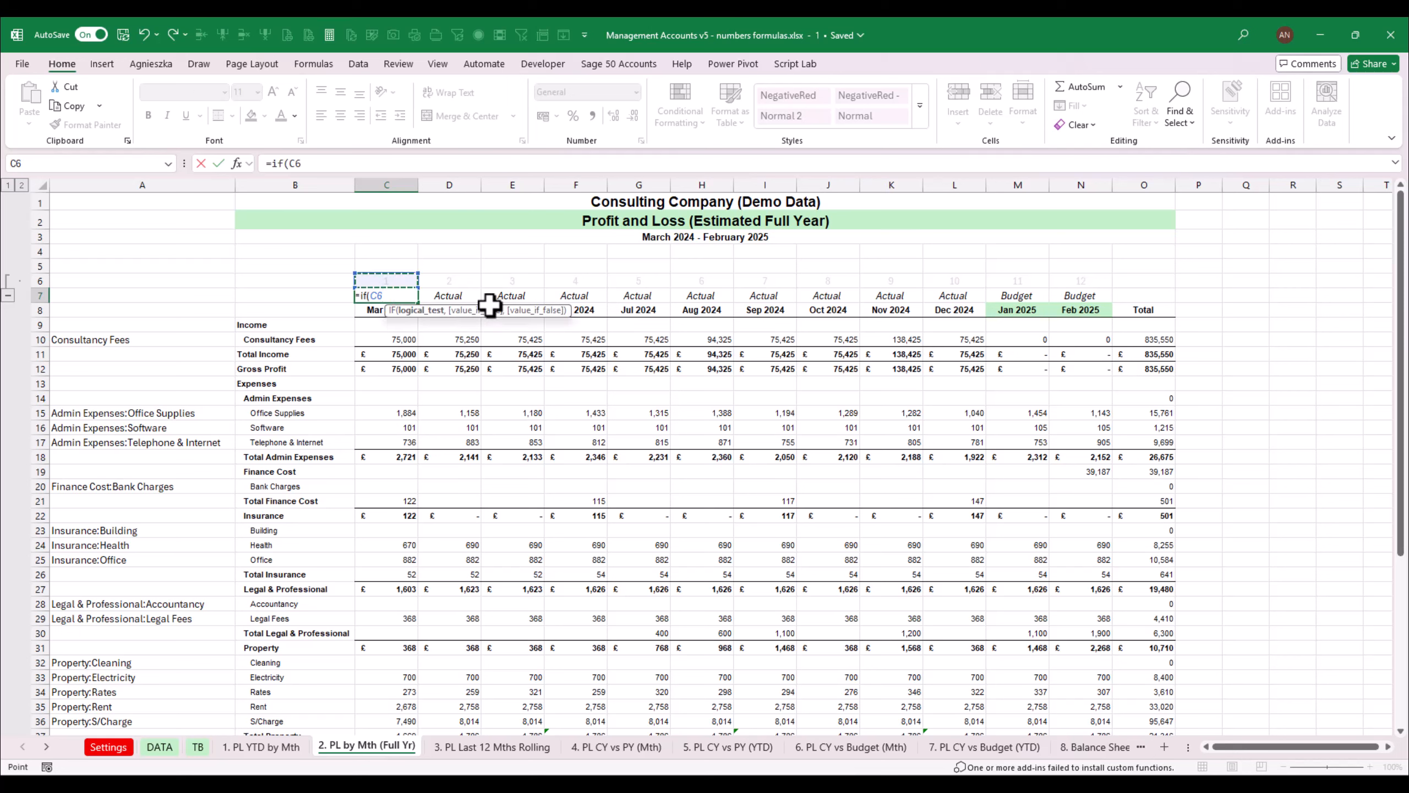
text(>)
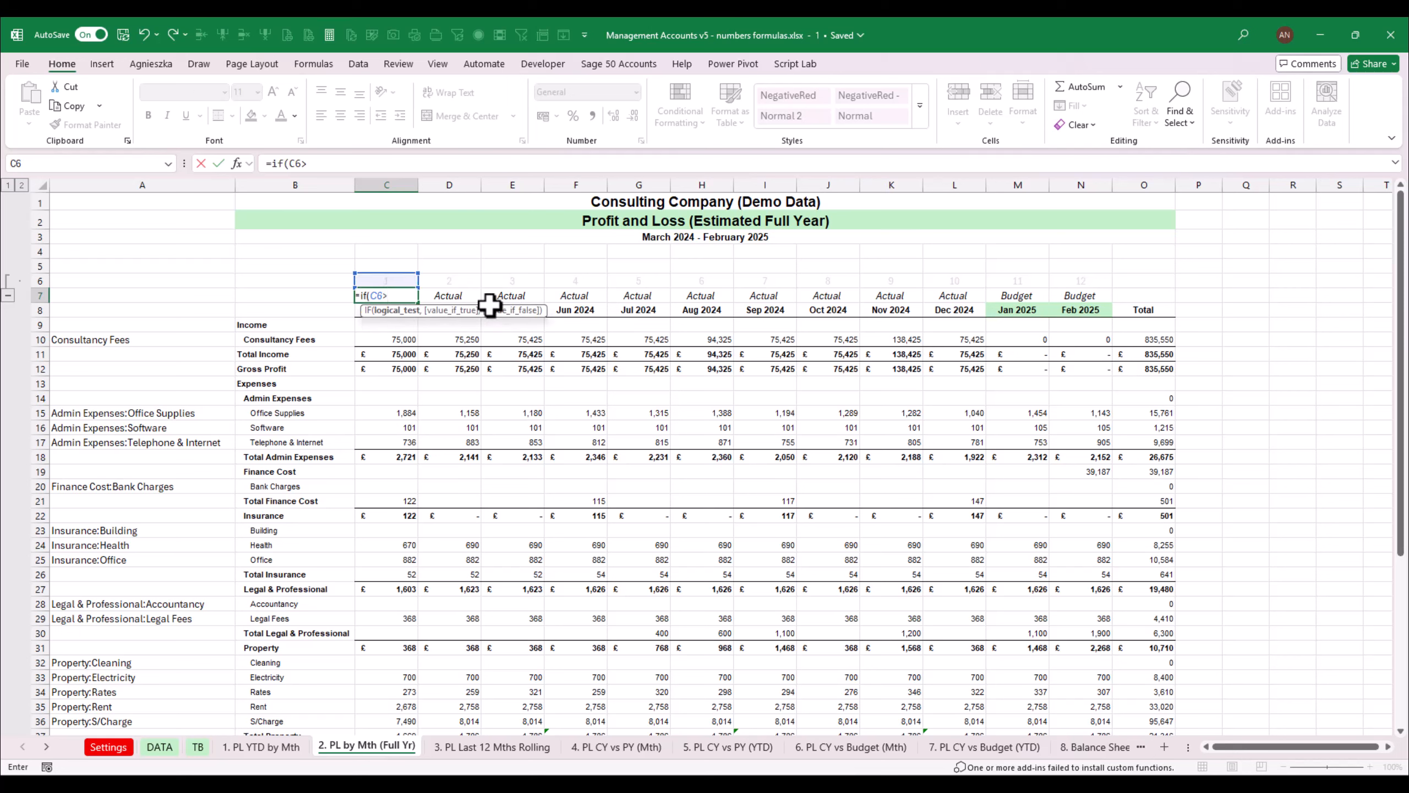
text(curr)
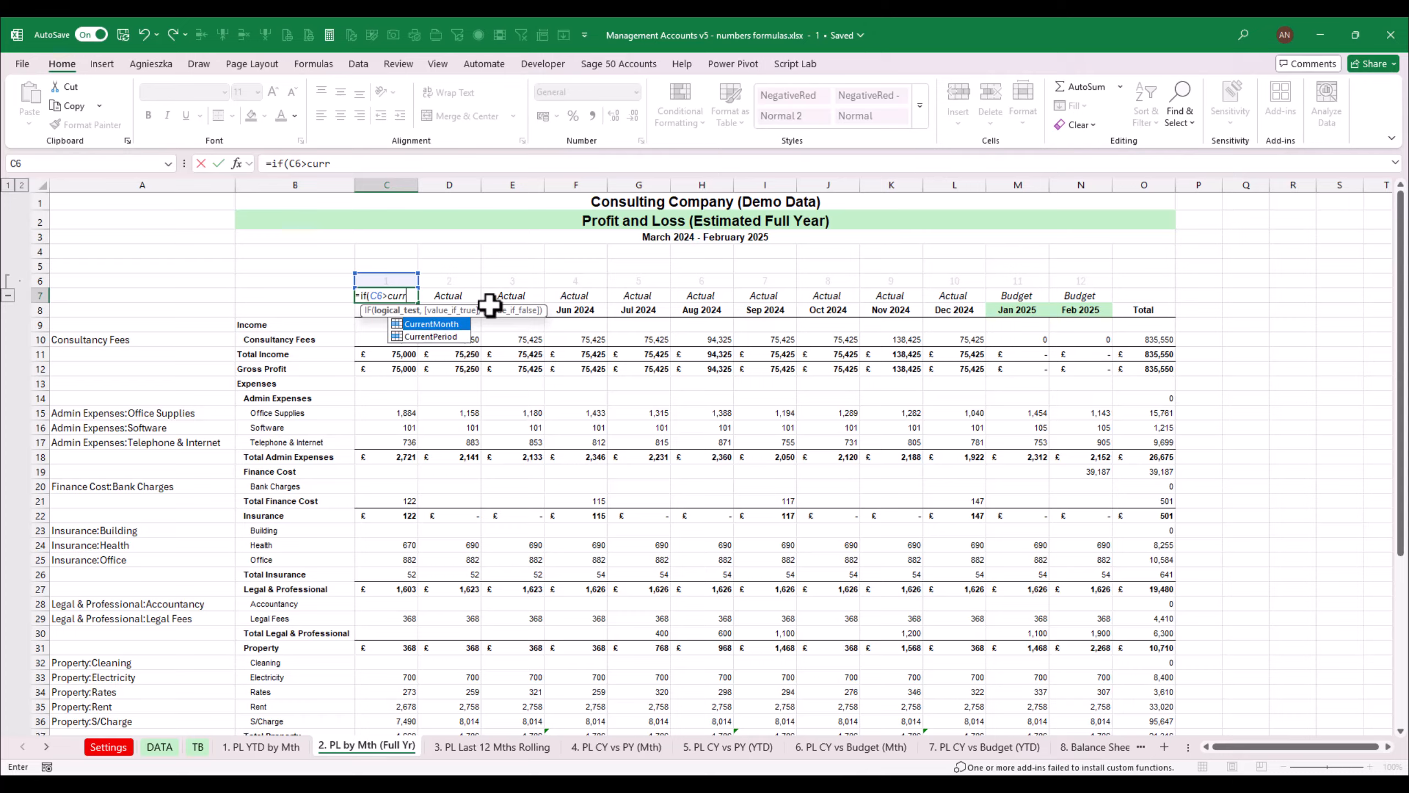
key(Tab)
text())
key(BackSpace)
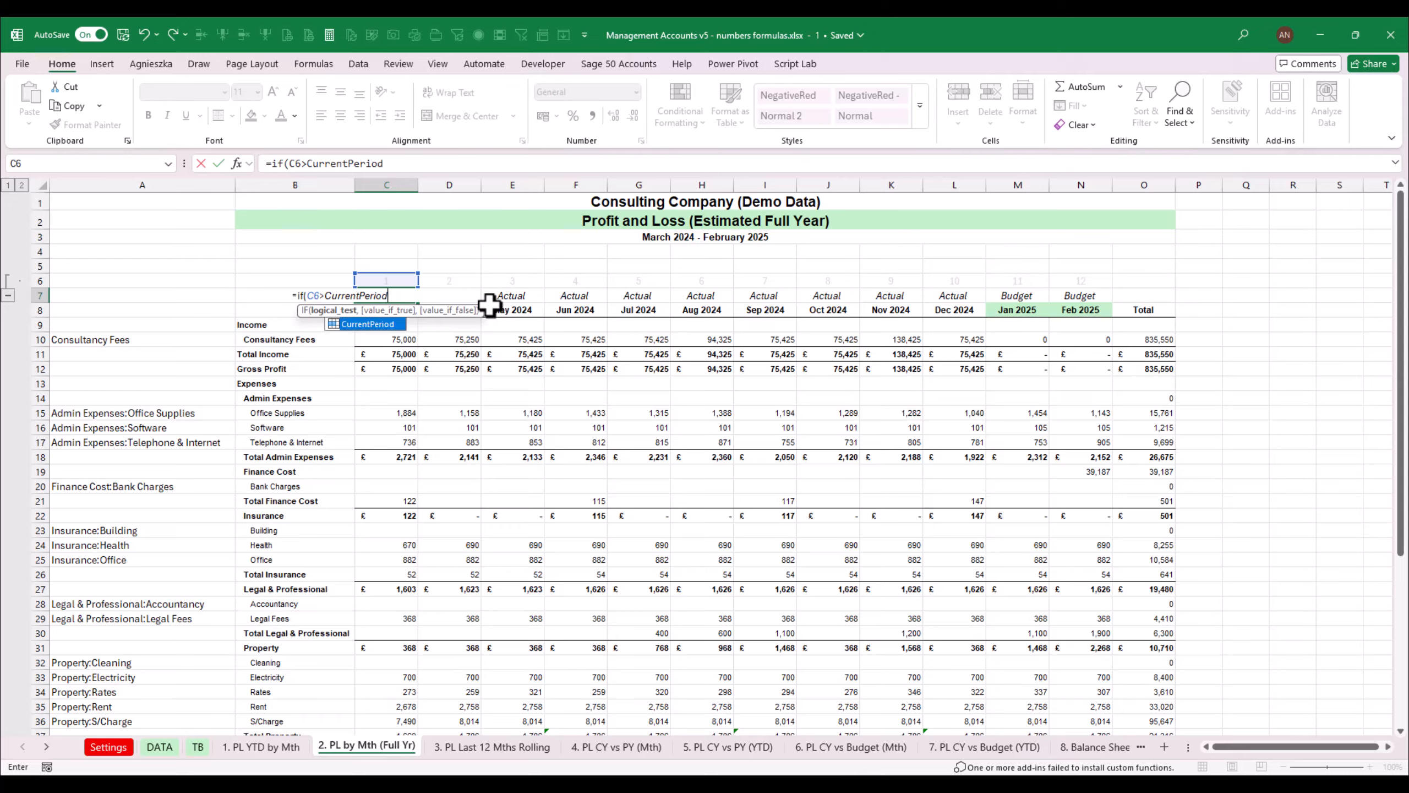
text(,)
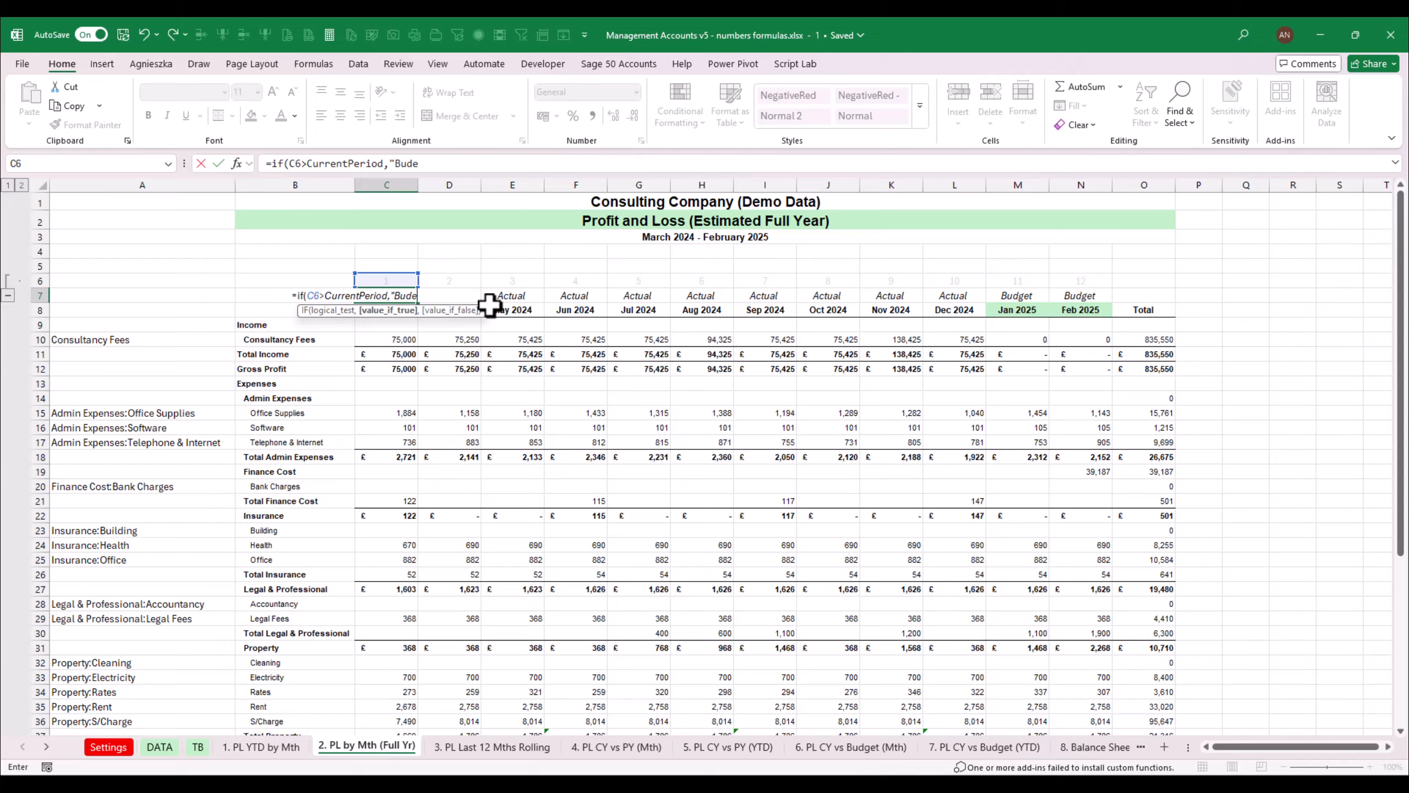
text("Budget",)
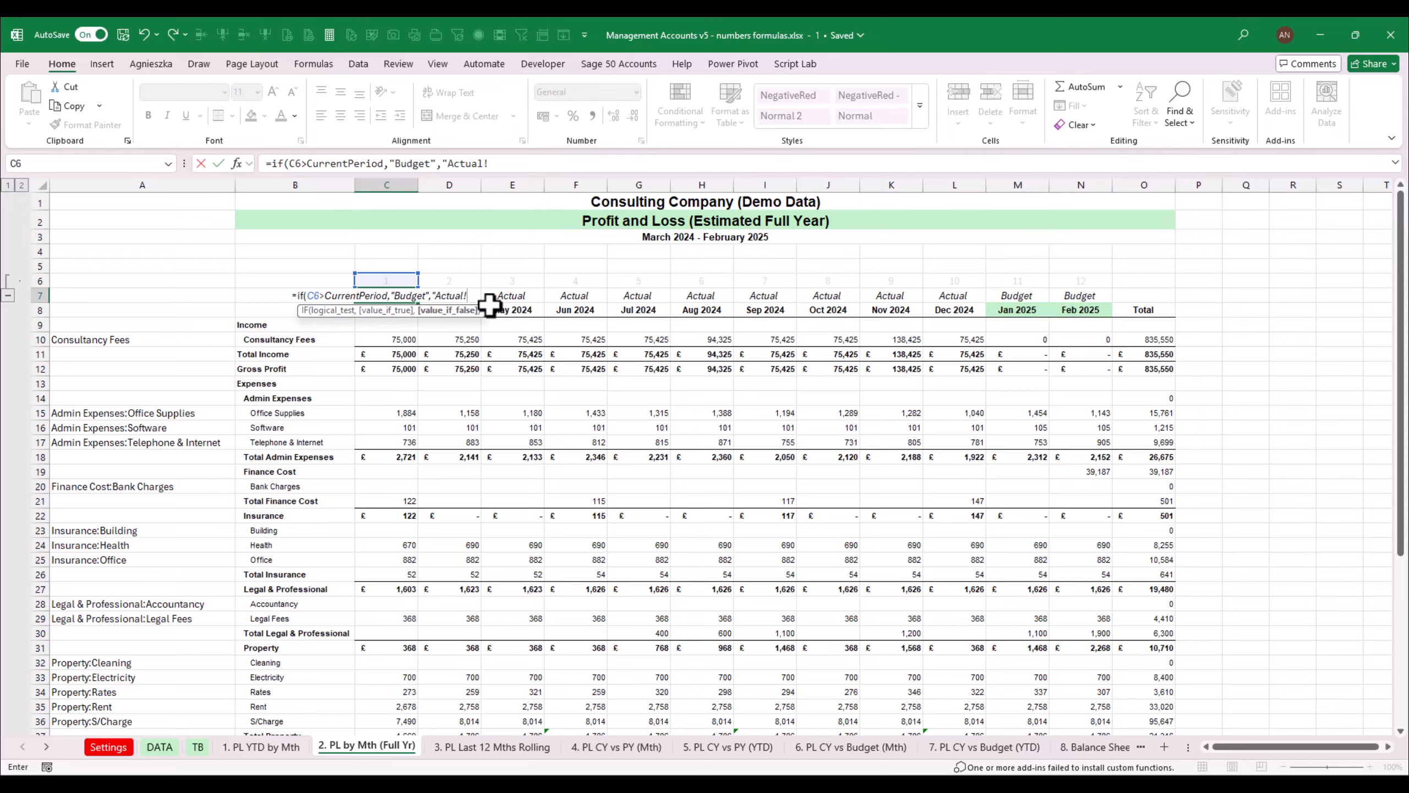
text("Actual"))
key(ctrl+Return)
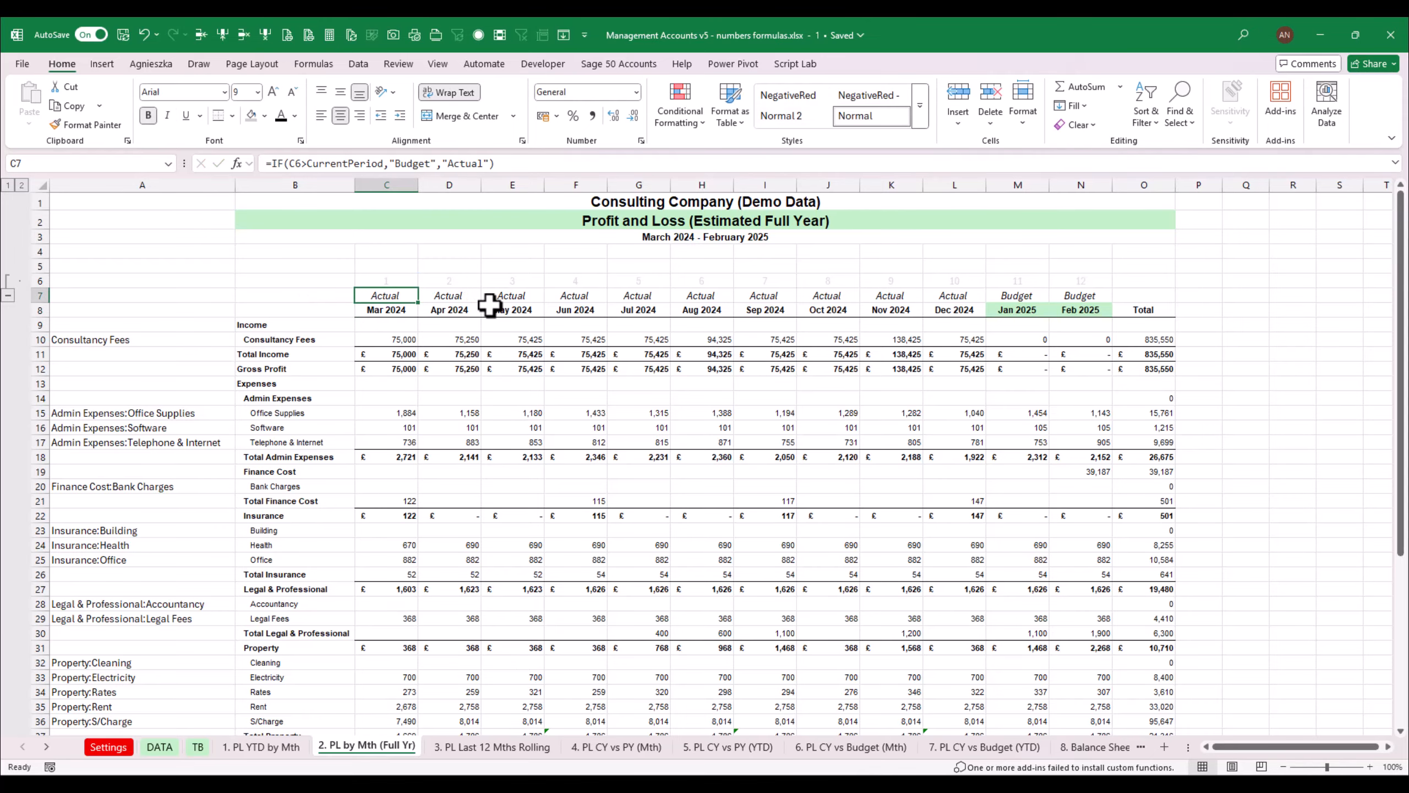
Copy the label formula from C7 across D7:N7, covering April 2024 to February 2025
key(ctrl+c)
key(Right)
key(shift+Right)
key(shift+Right)
key(shift+Right)
key(shift+Right)
key(shift+Right)
key(shift+Right)
key(shift+Right)
key(shift+Right)
key(shift+Right)
key(shift+Right)
key(Return)
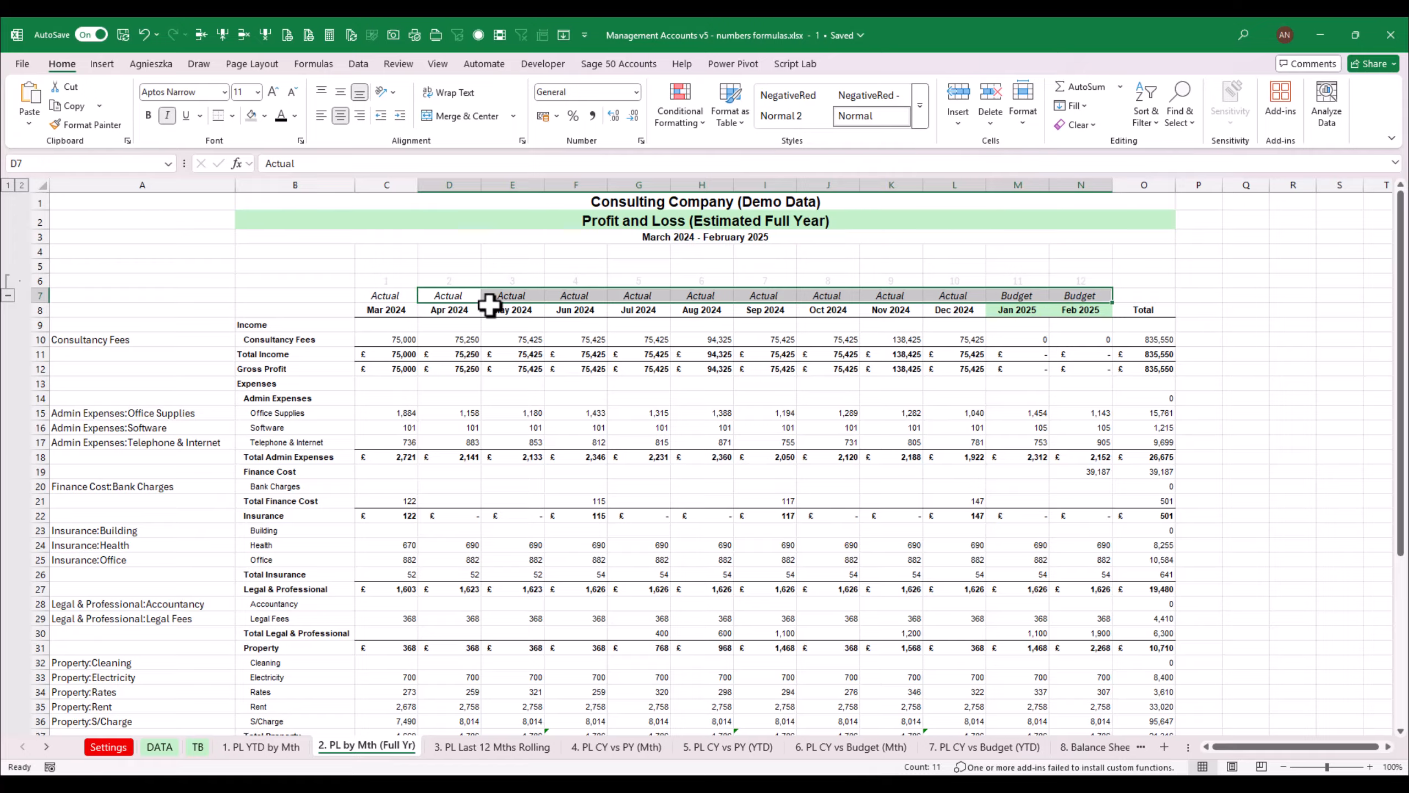
key(Right)
drag(391, 296, 1098, 289)
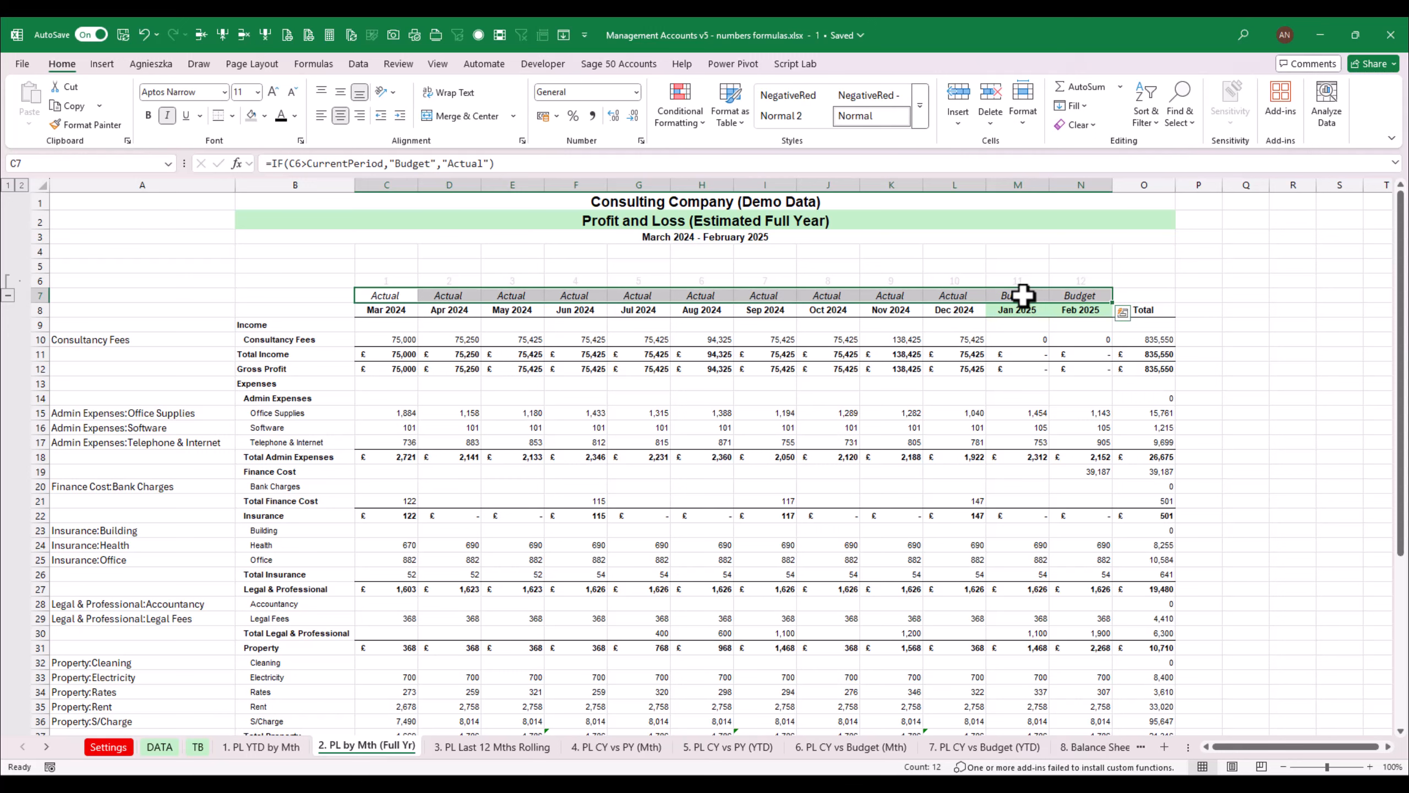
Clear the conditional formatting rules from the January and February 2025 columns, M7:N52
drag(1016, 292, 1079, 709)
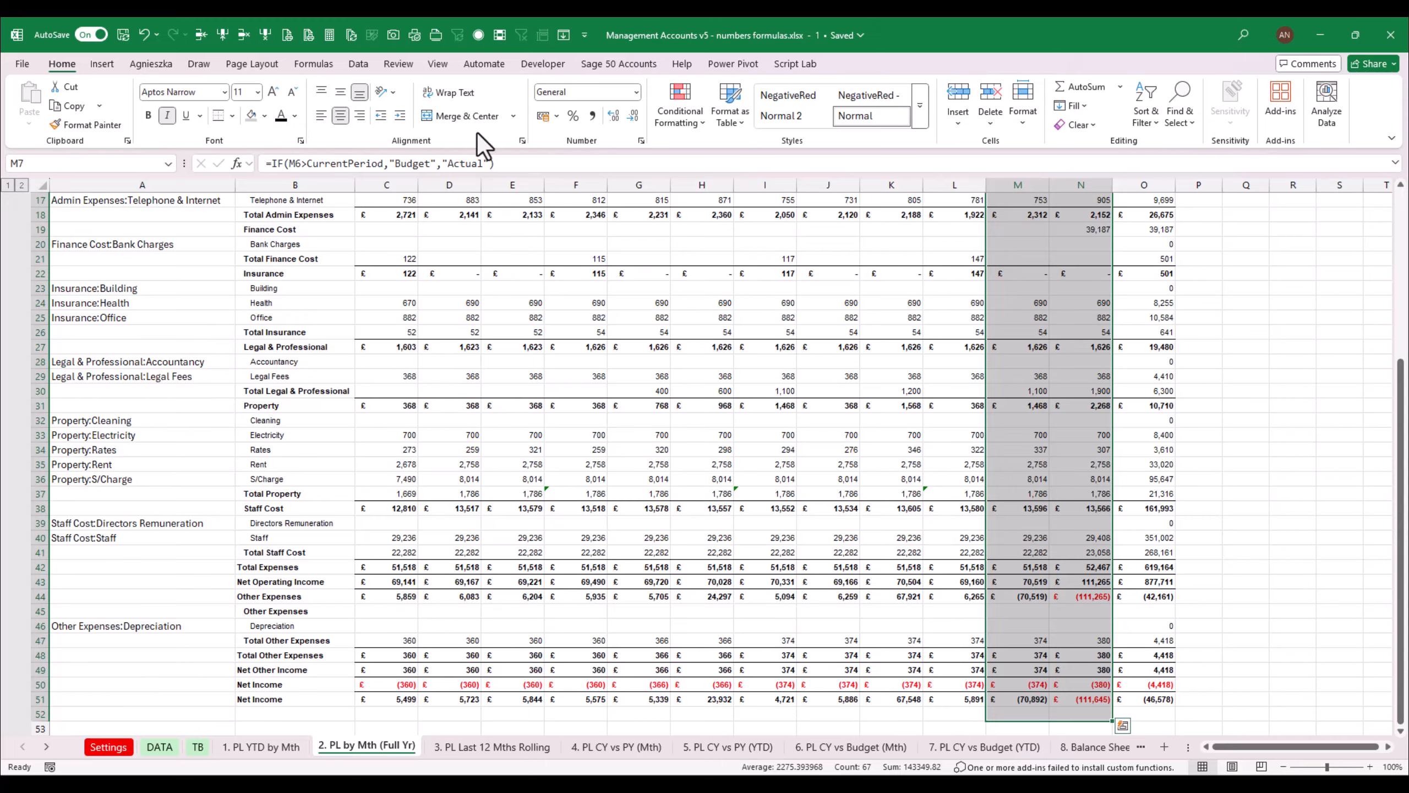
click(683, 125)
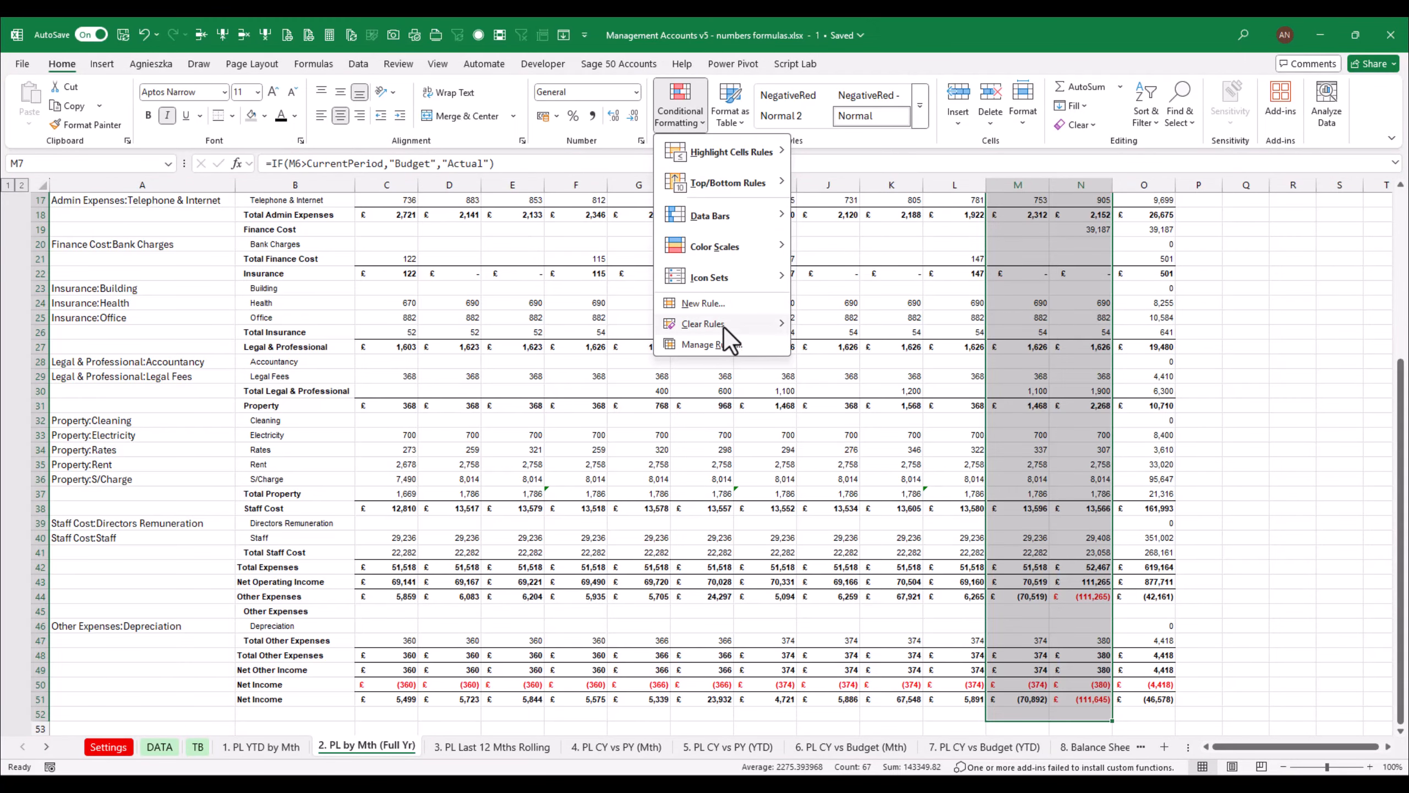
mouse_move(724, 325)
click(914, 325)
Start a formula-based conditional formatting rule for C7:N51 with the condition =C$7="Budget"
scroll(402, 318, up, 5)
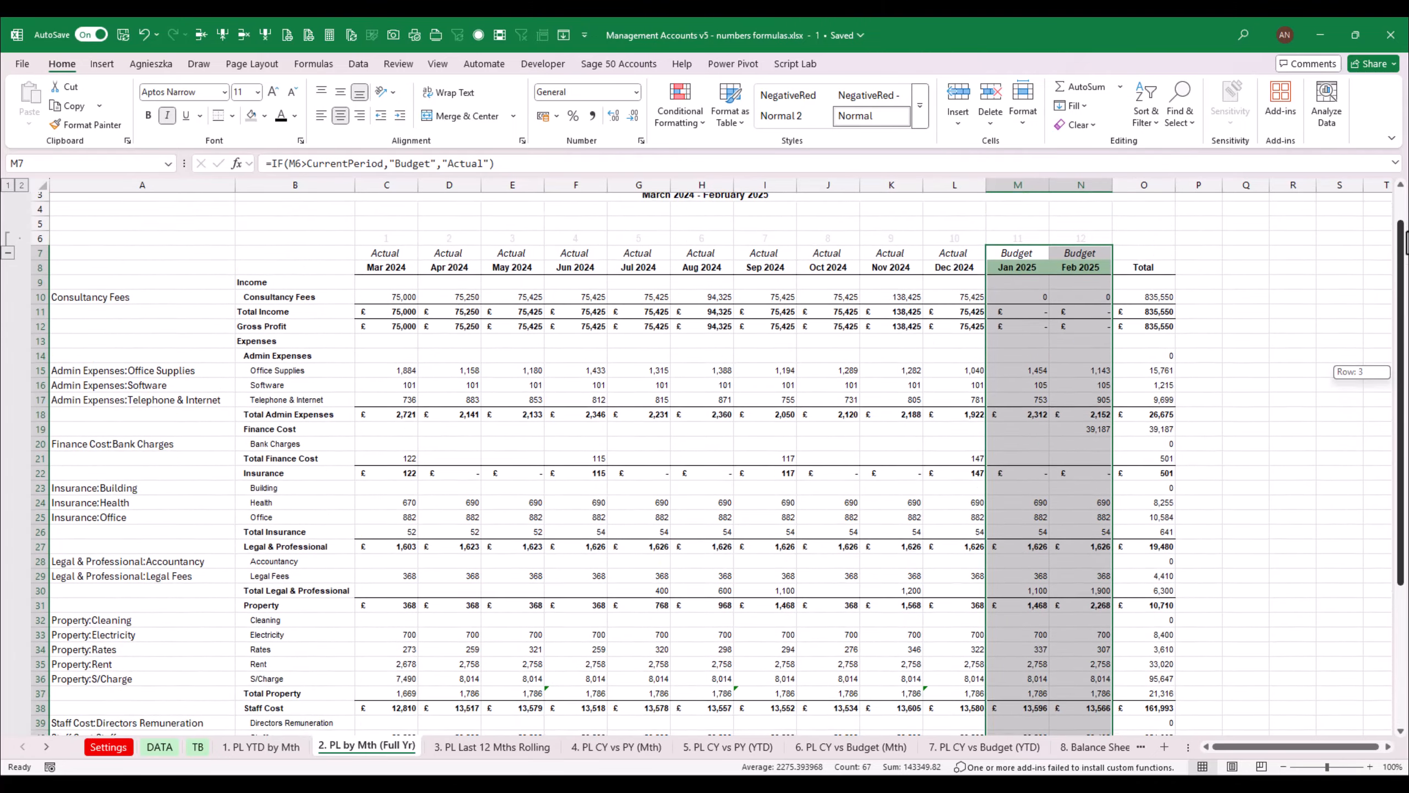
drag(382, 294, 1087, 714)
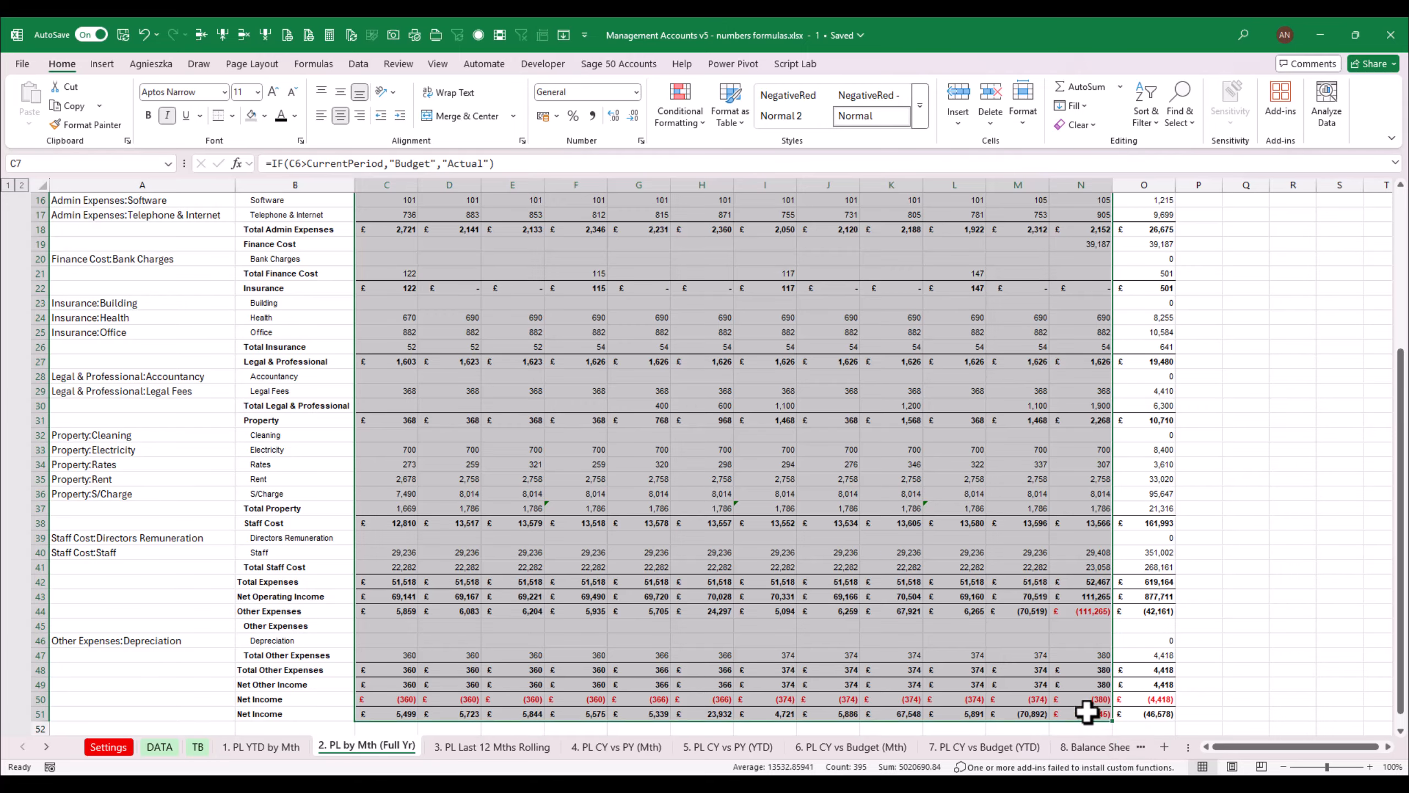
scroll(1082, 294, up, 5)
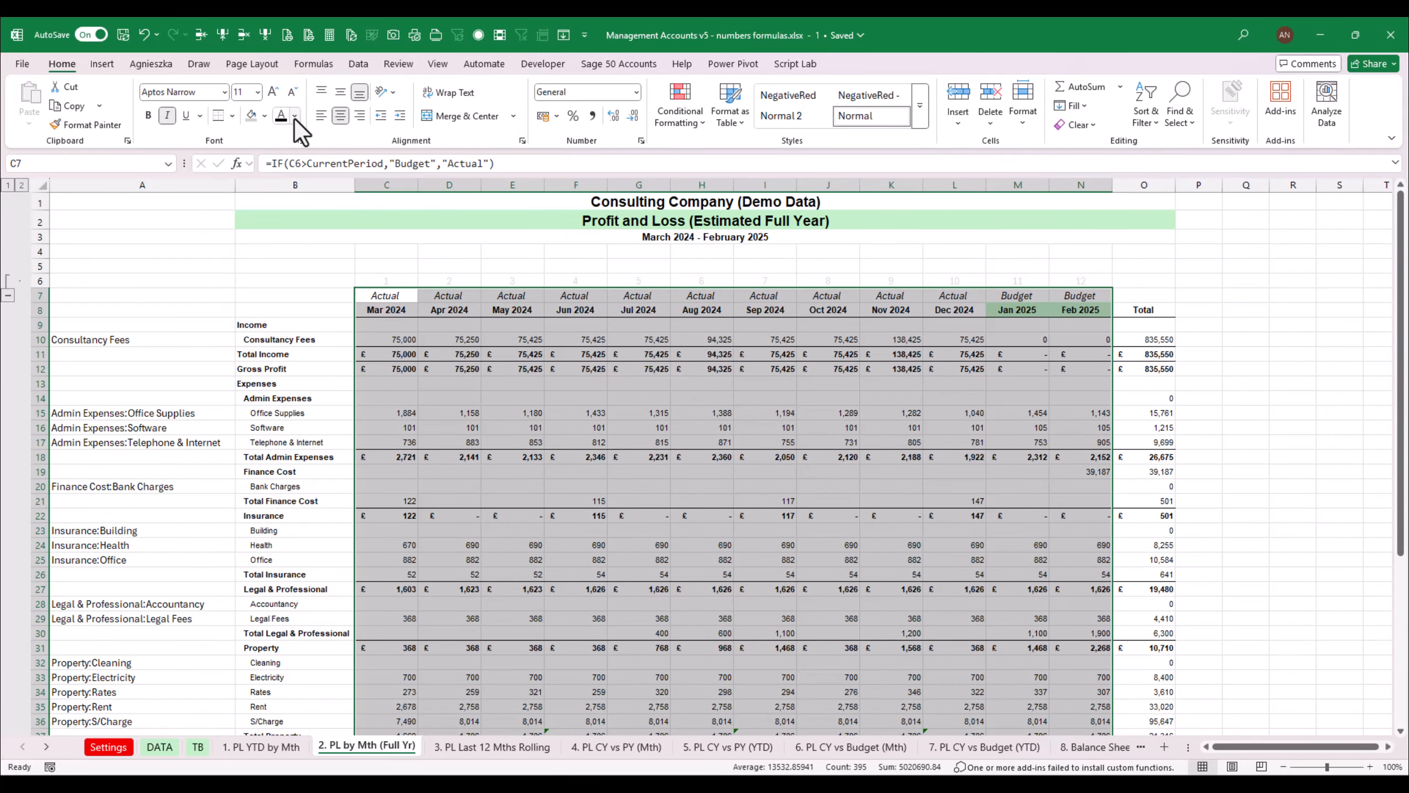
click(683, 114)
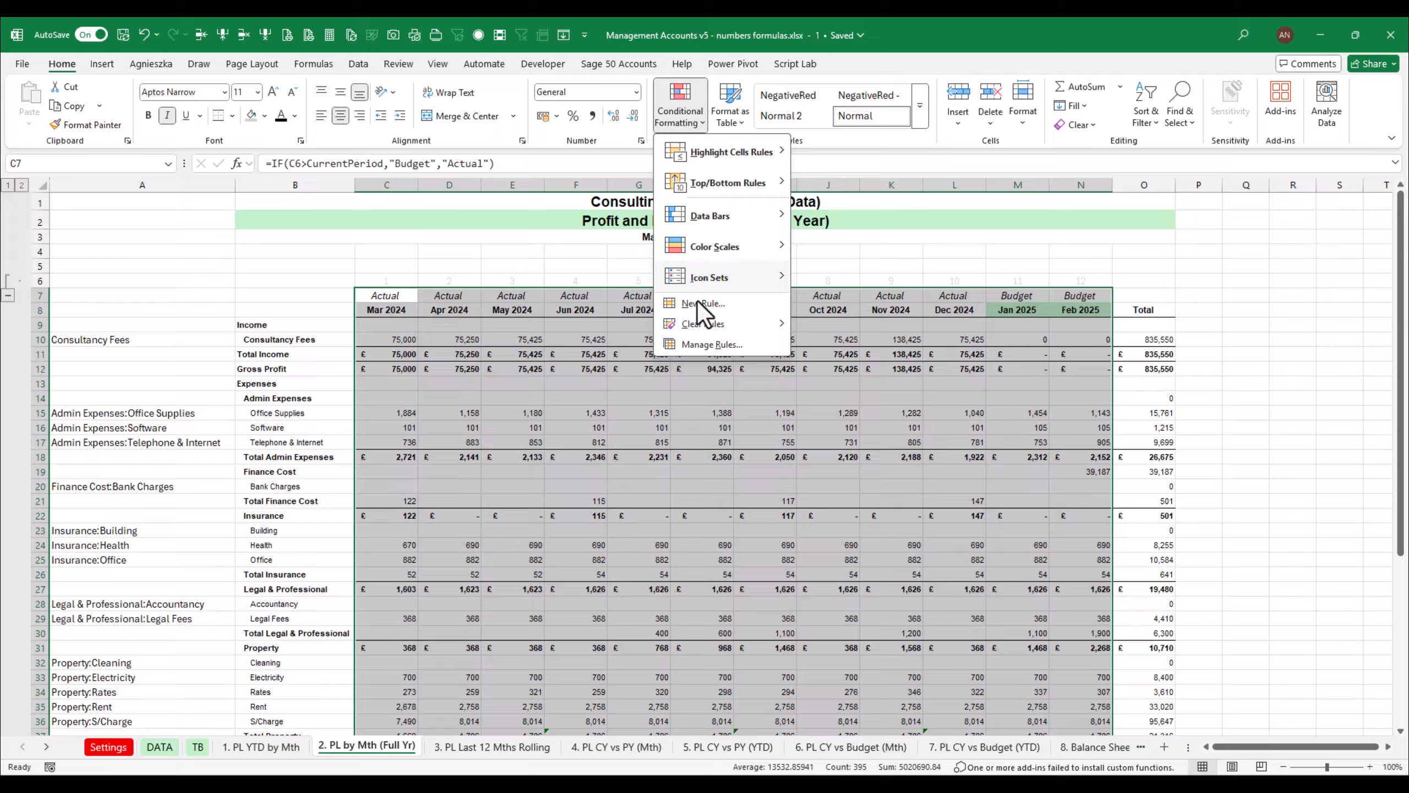
click(711, 344)
click(459, 343)
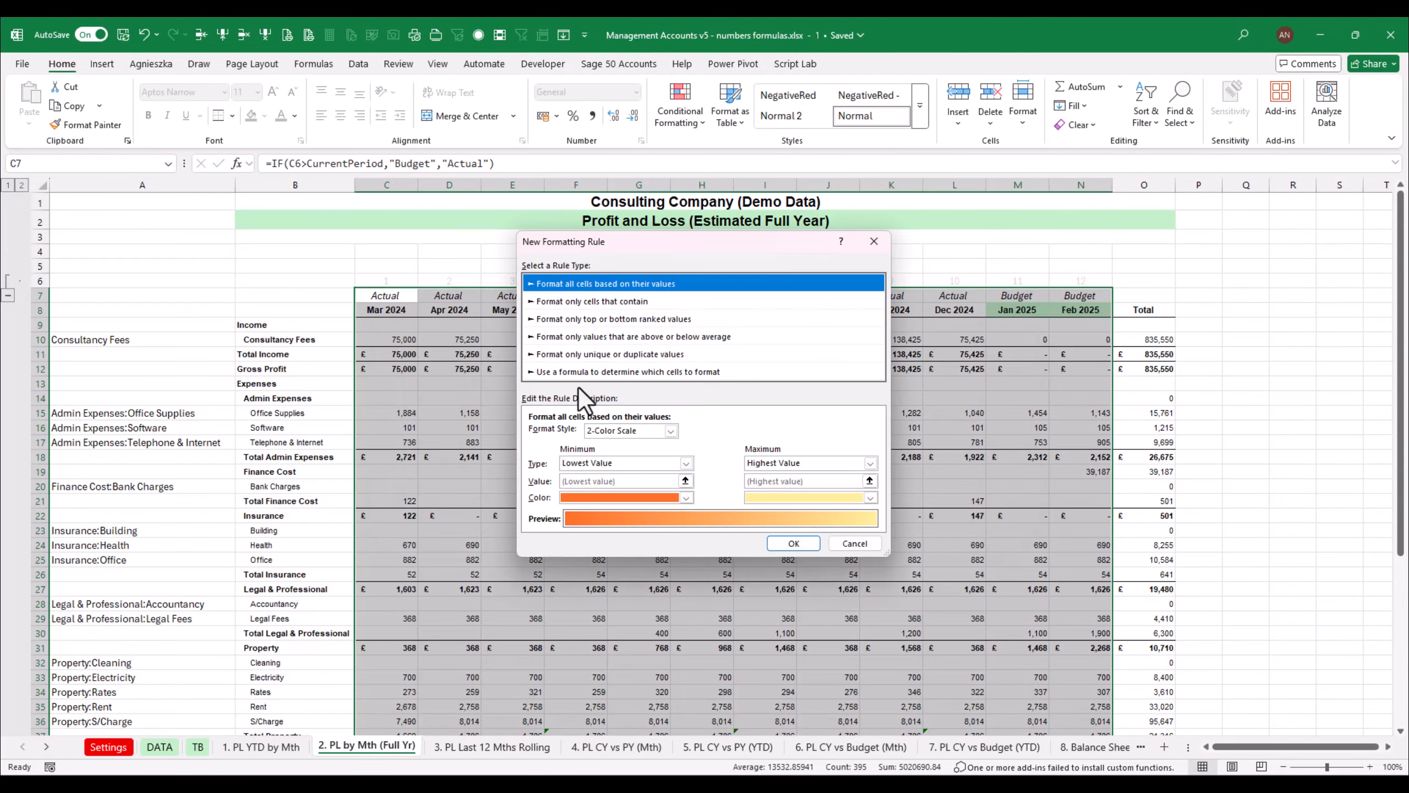
click(610, 372)
click(597, 435)
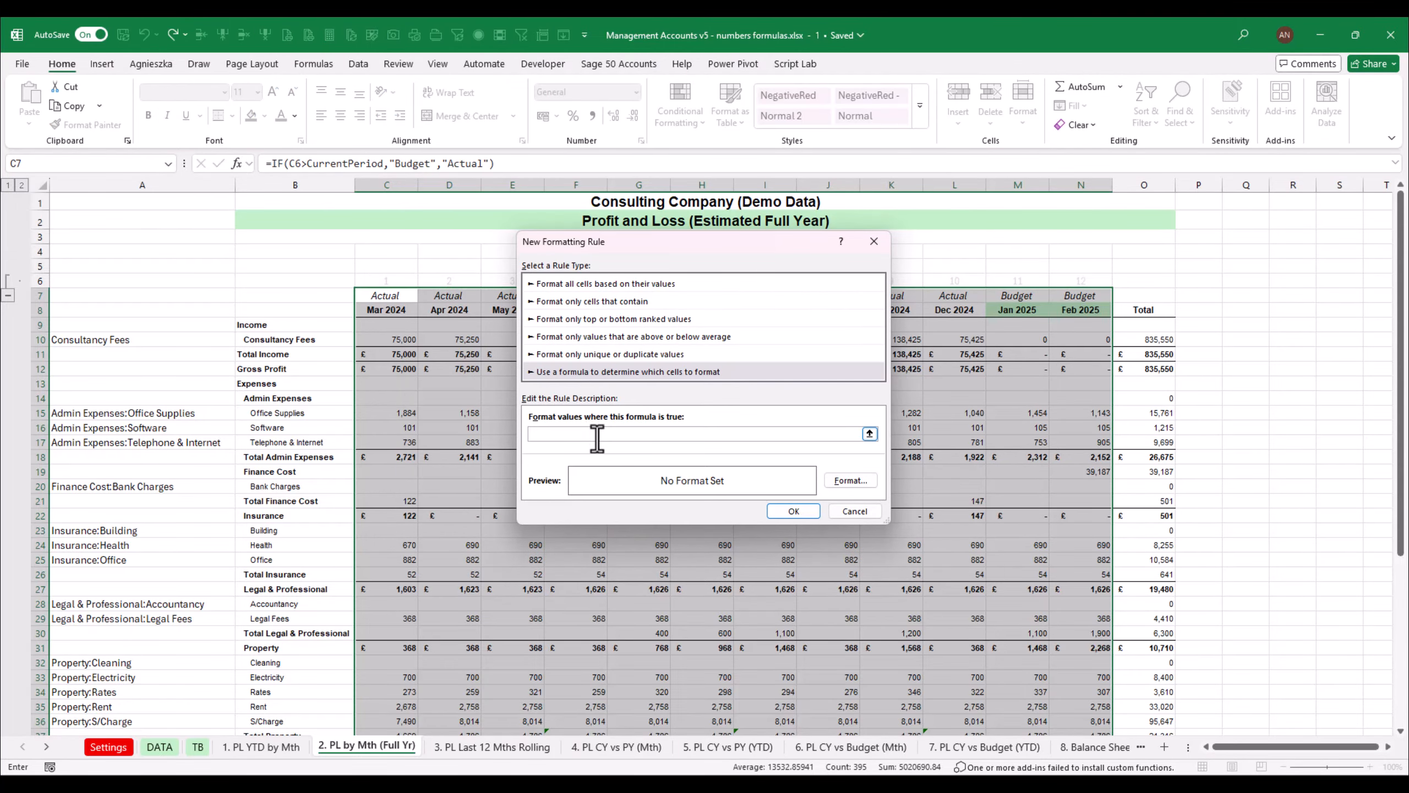
drag(655, 243, 462, 405)
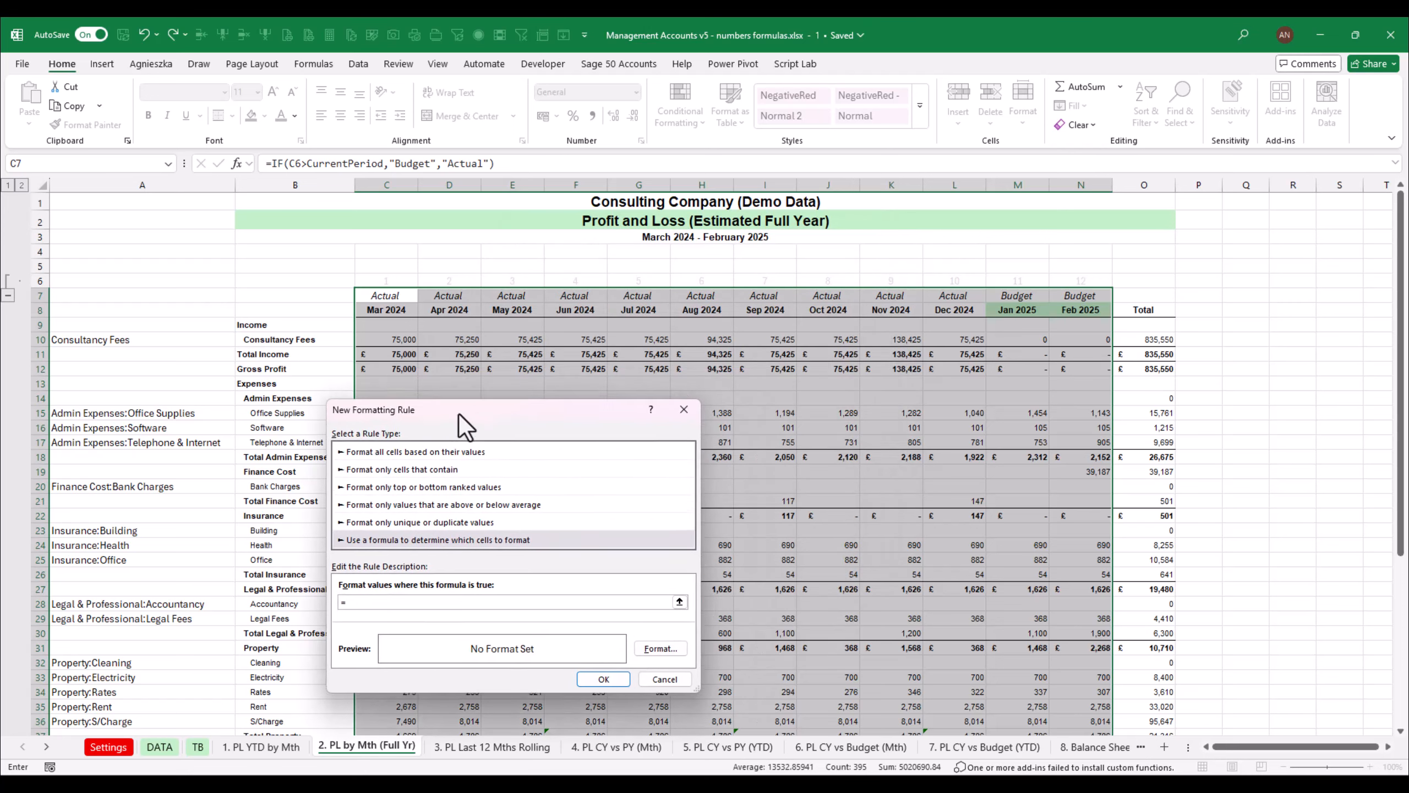
click(384, 297)
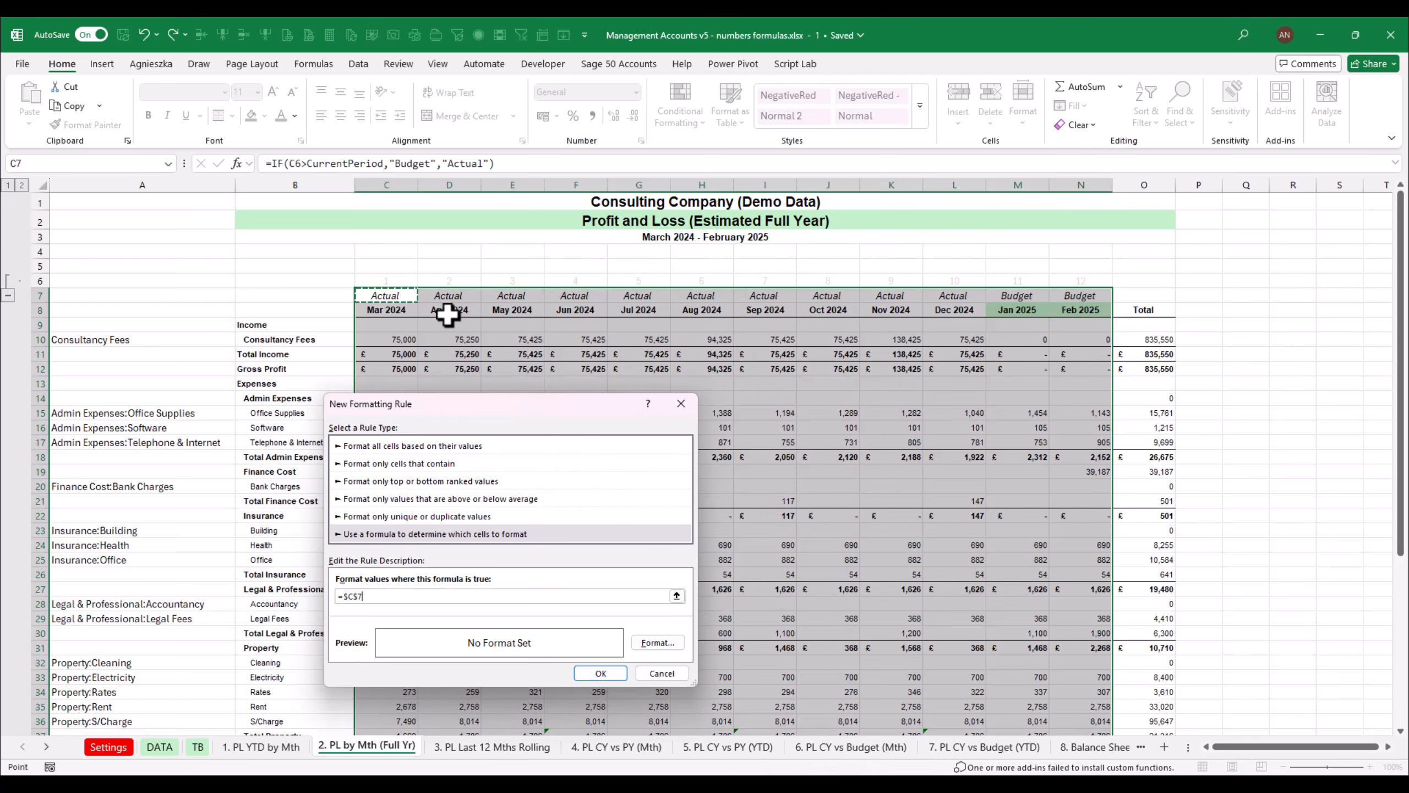
text(="Budget)
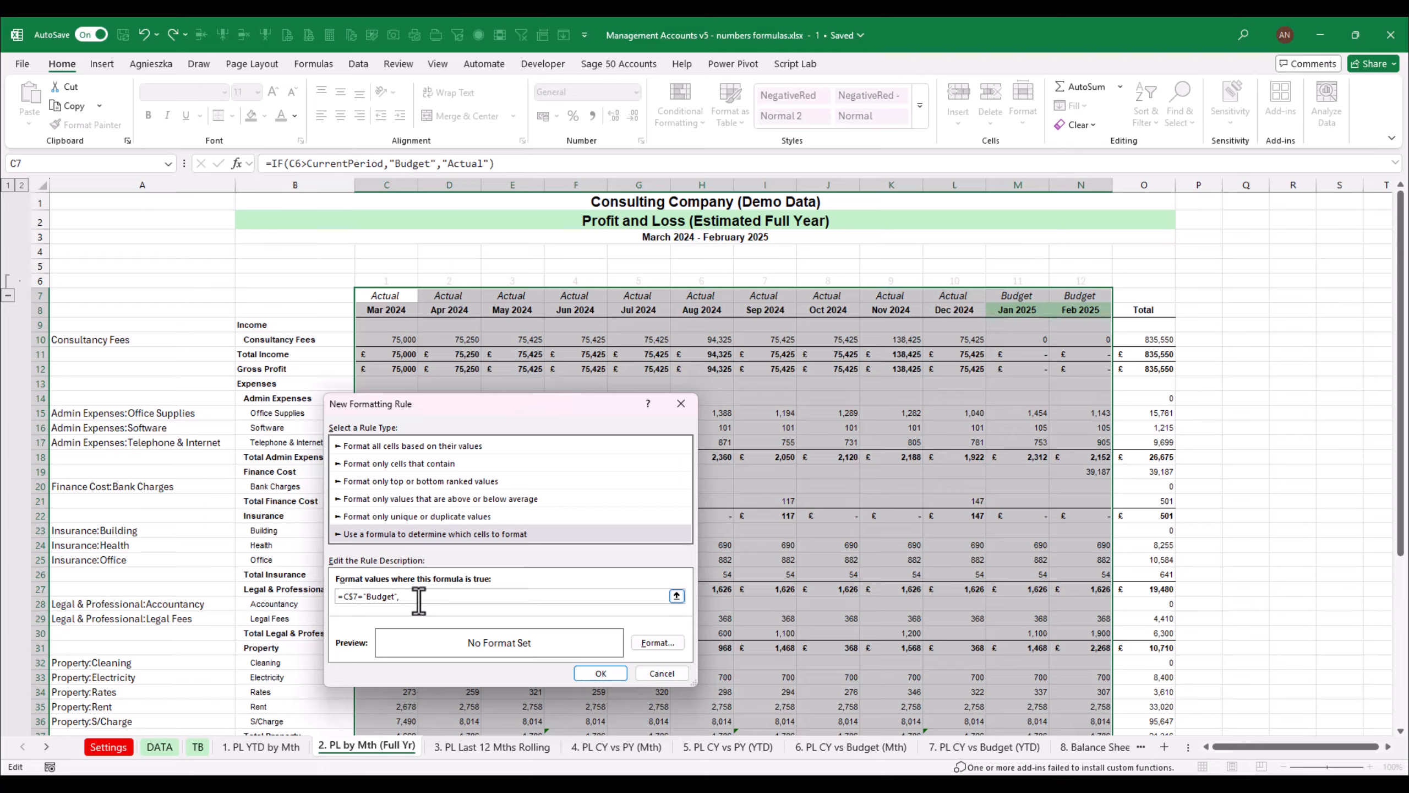
Set the new rule's font colour to standard blue and apply the rule to the sheet
click(659, 644)
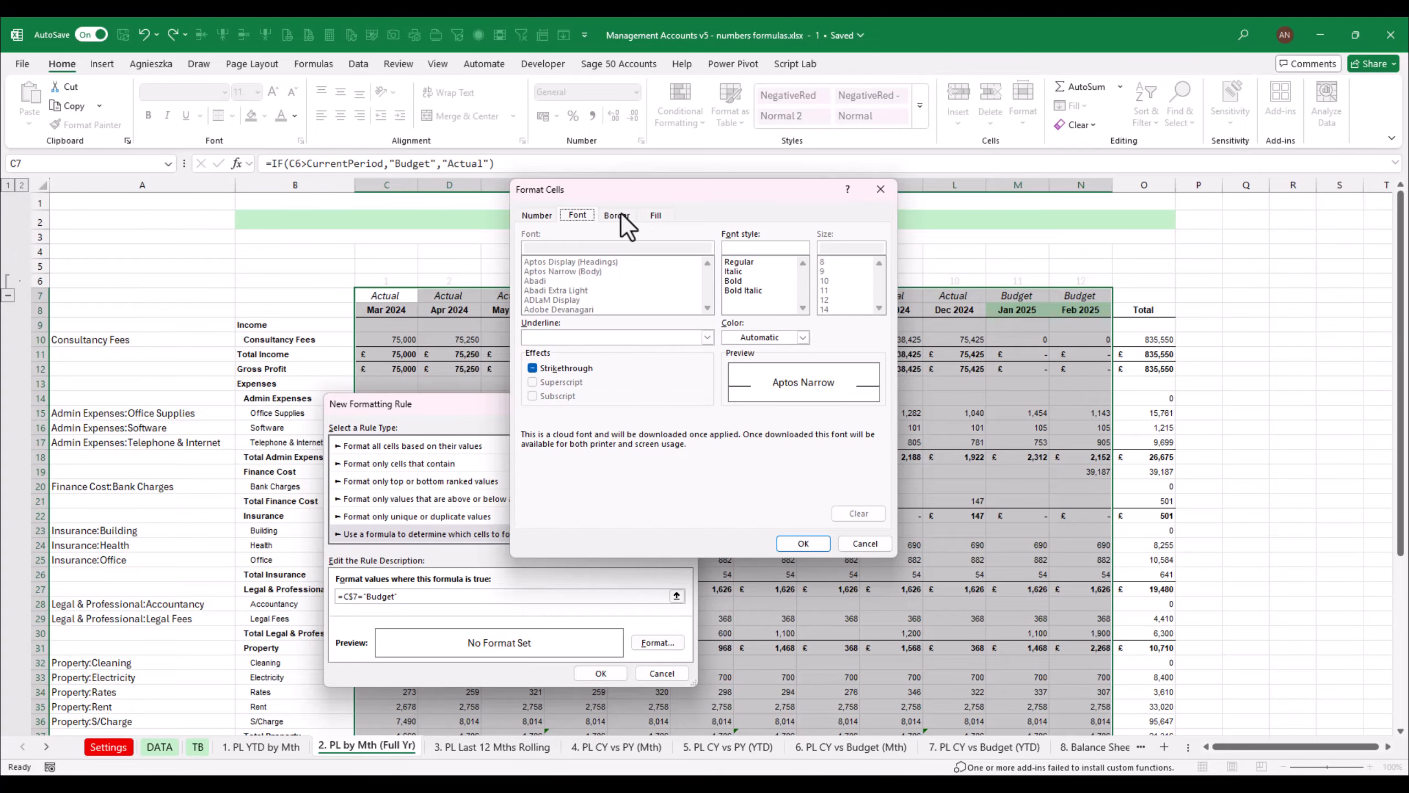
click(802, 337)
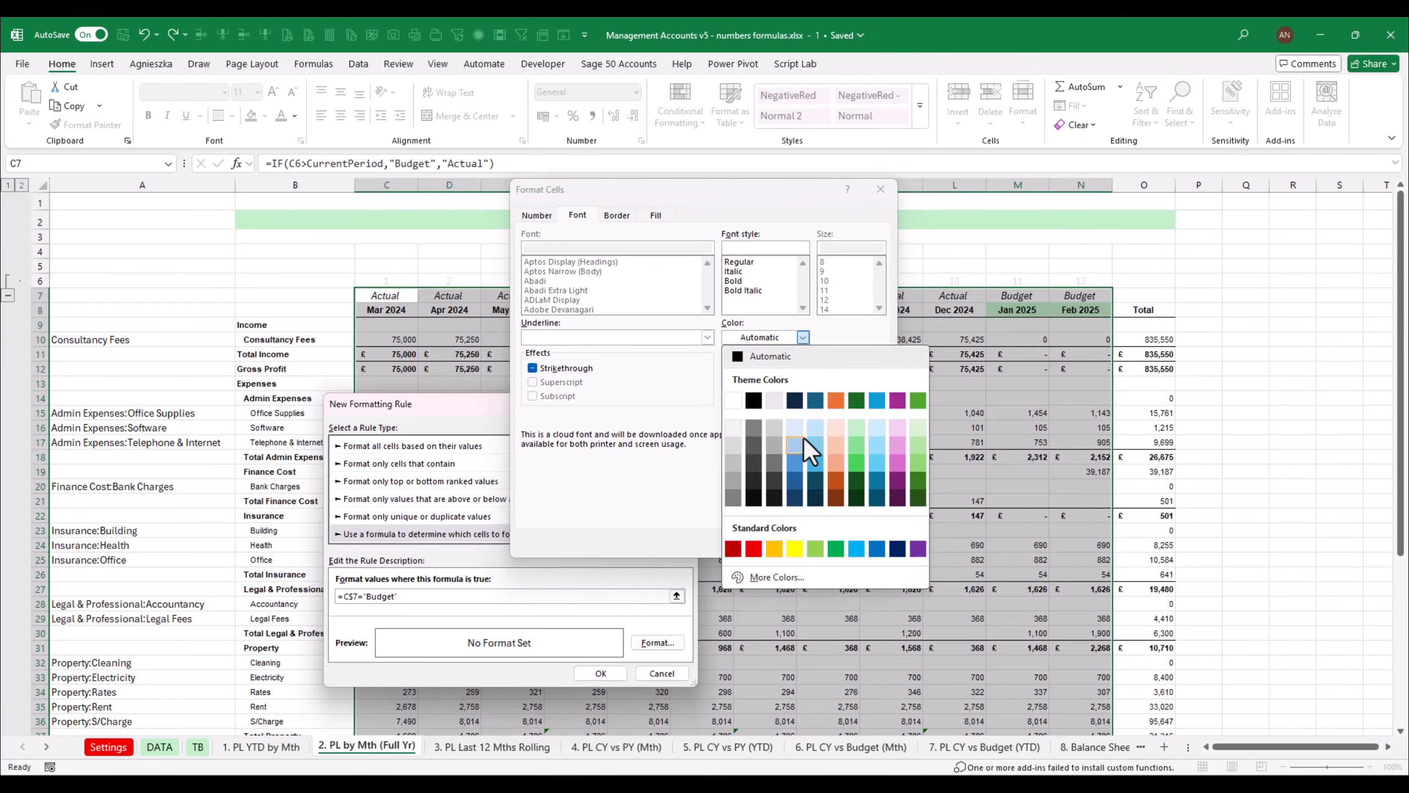
click(877, 549)
click(803, 543)
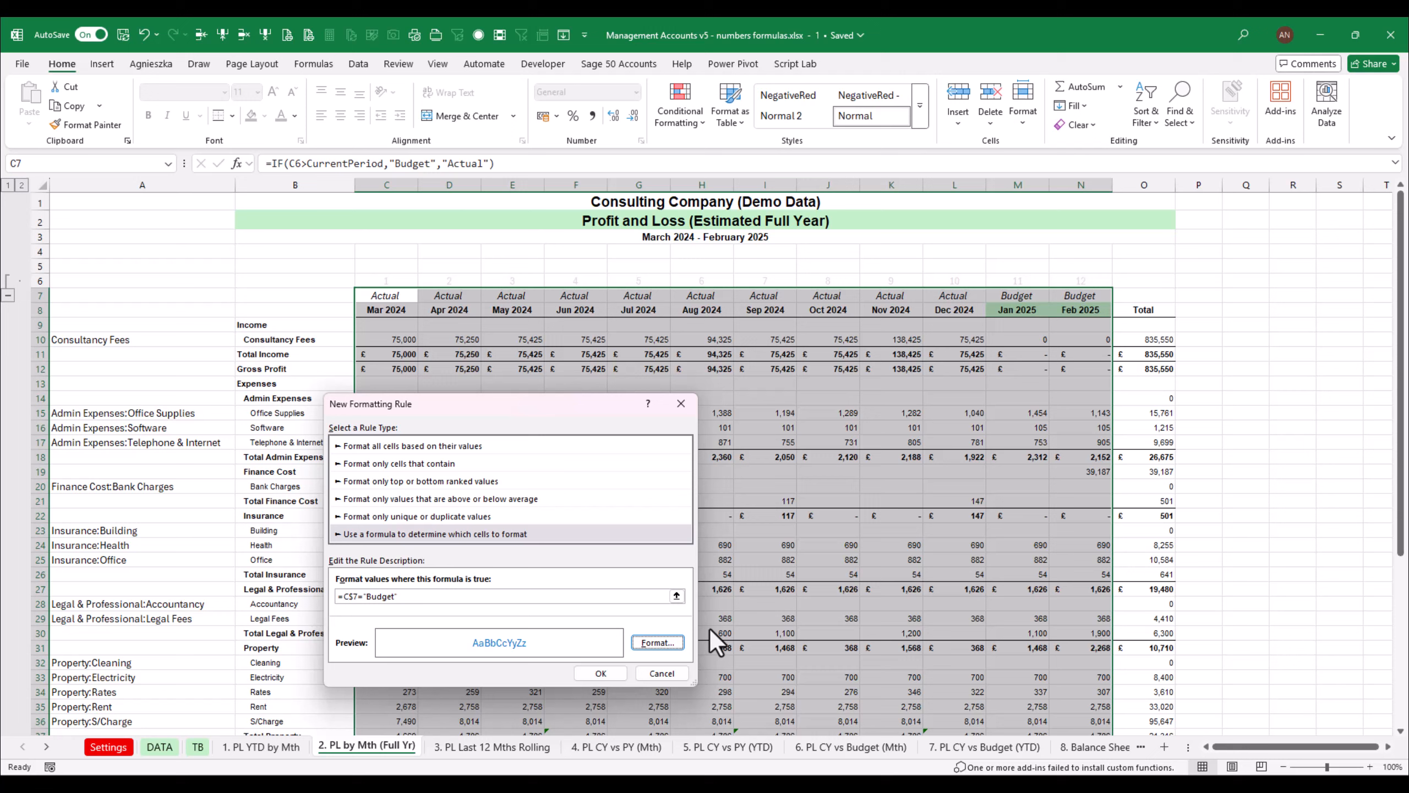
click(611, 673)
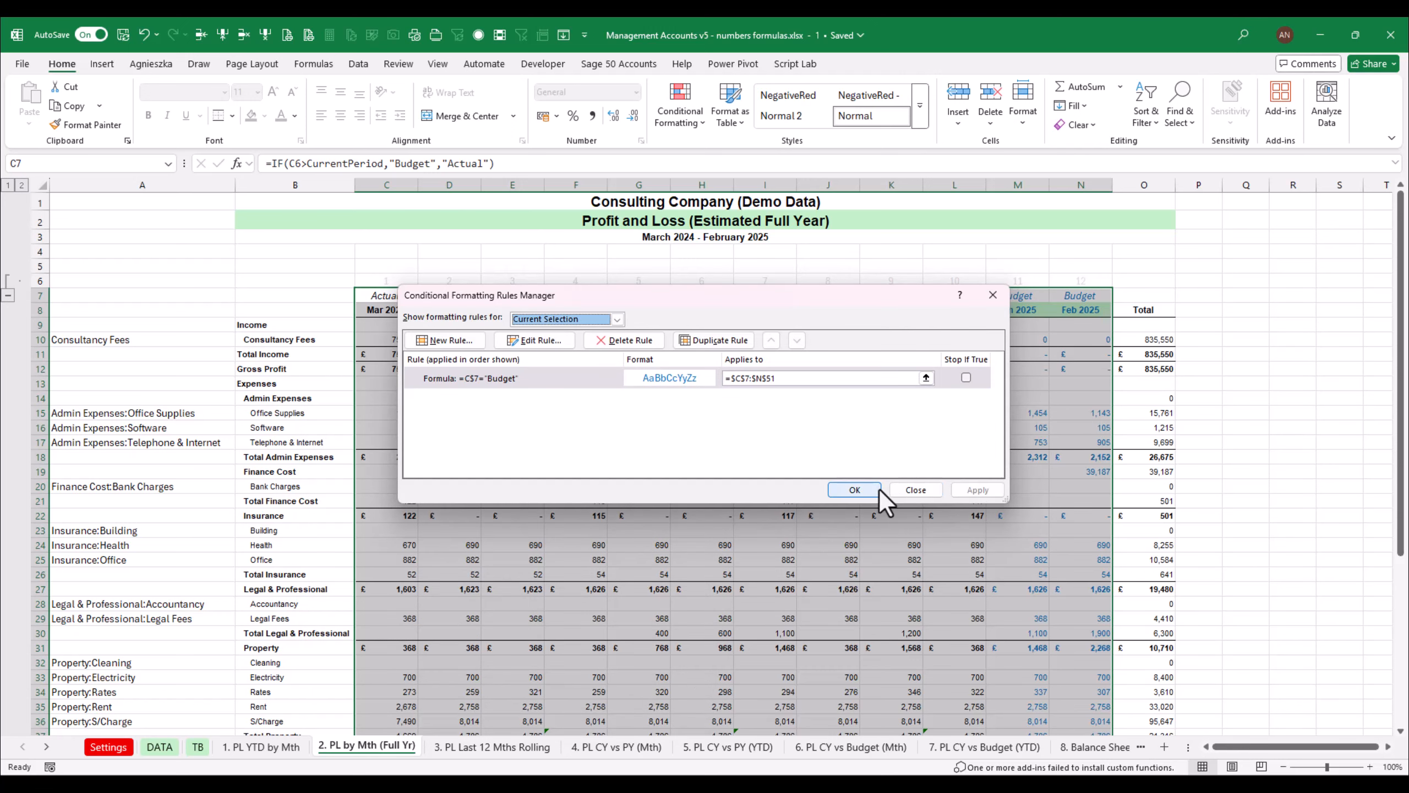
click(854, 489)
click(1013, 413)
Remove the green fill from the Jan 2025 and Feb 2025 headings in M8:N8 and from the title in B2
drag(1018, 309, 1071, 309)
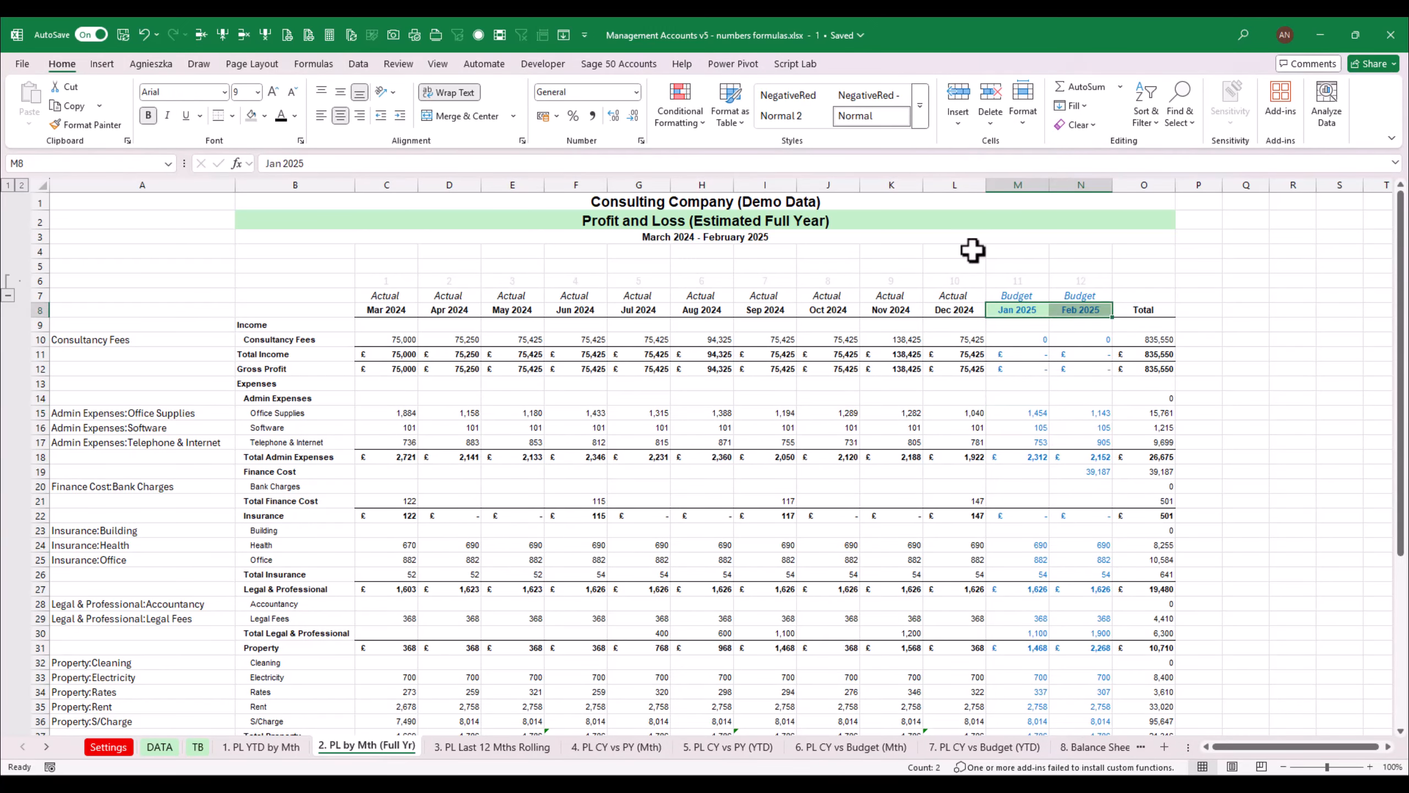
click(265, 117)
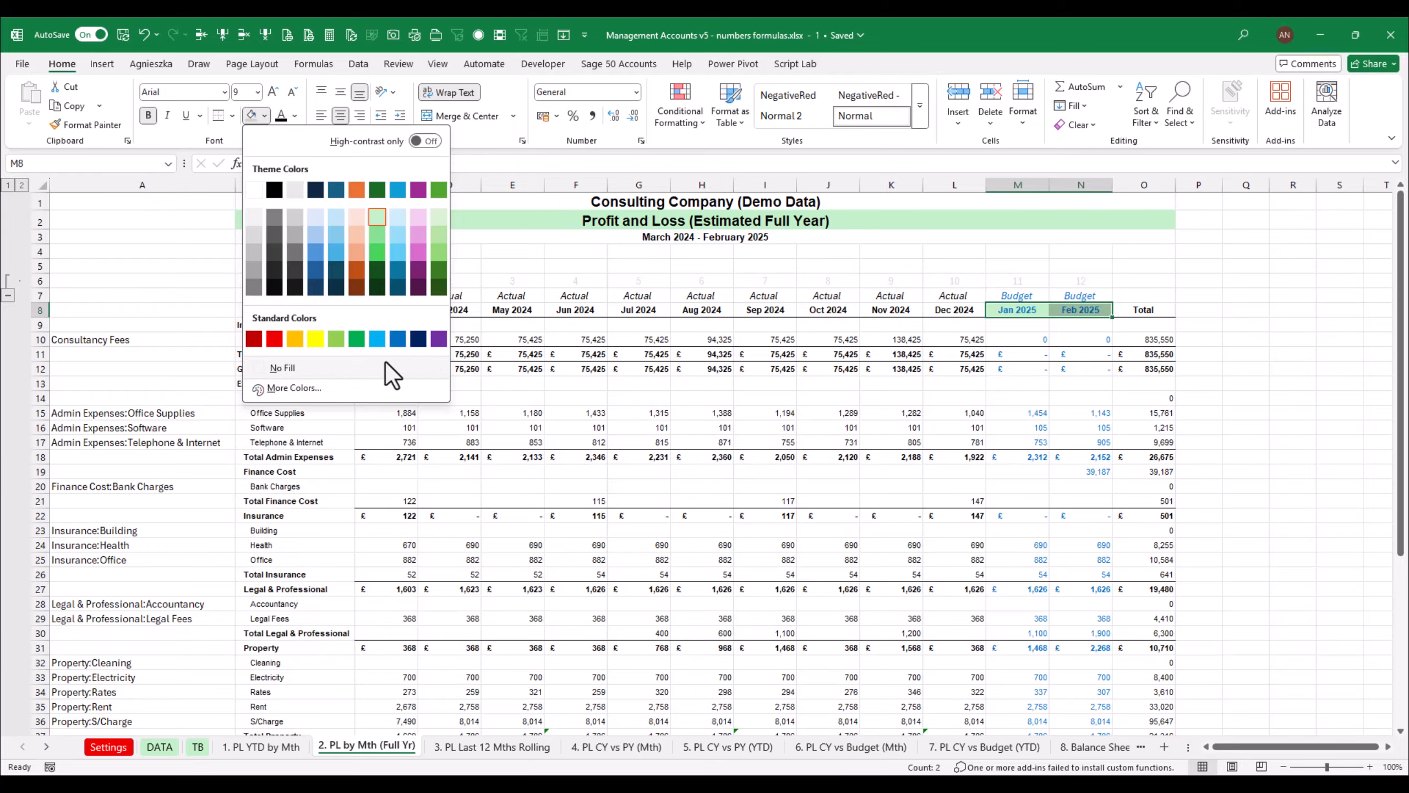
click(363, 367)
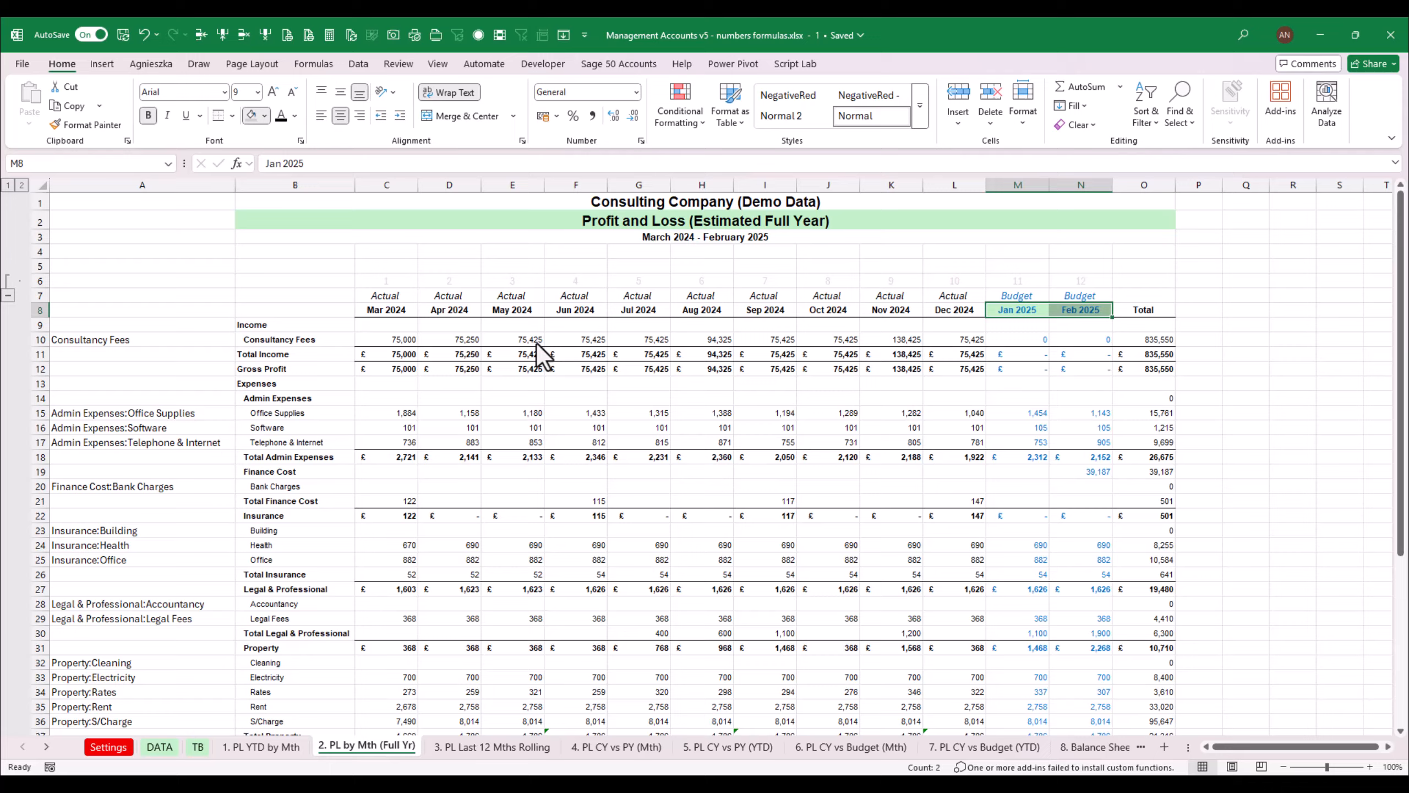
click(300, 233)
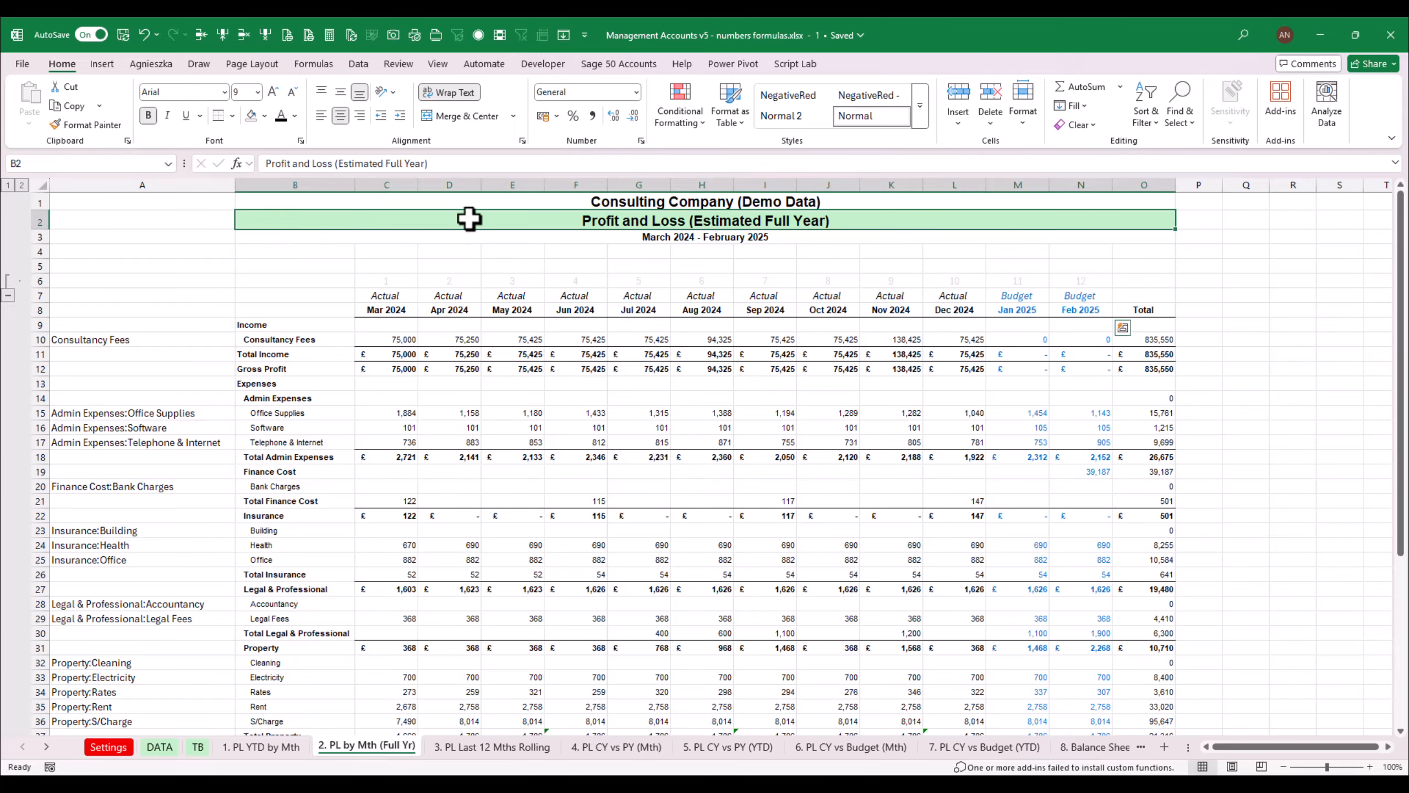
click(295, 116)
click(252, 116)
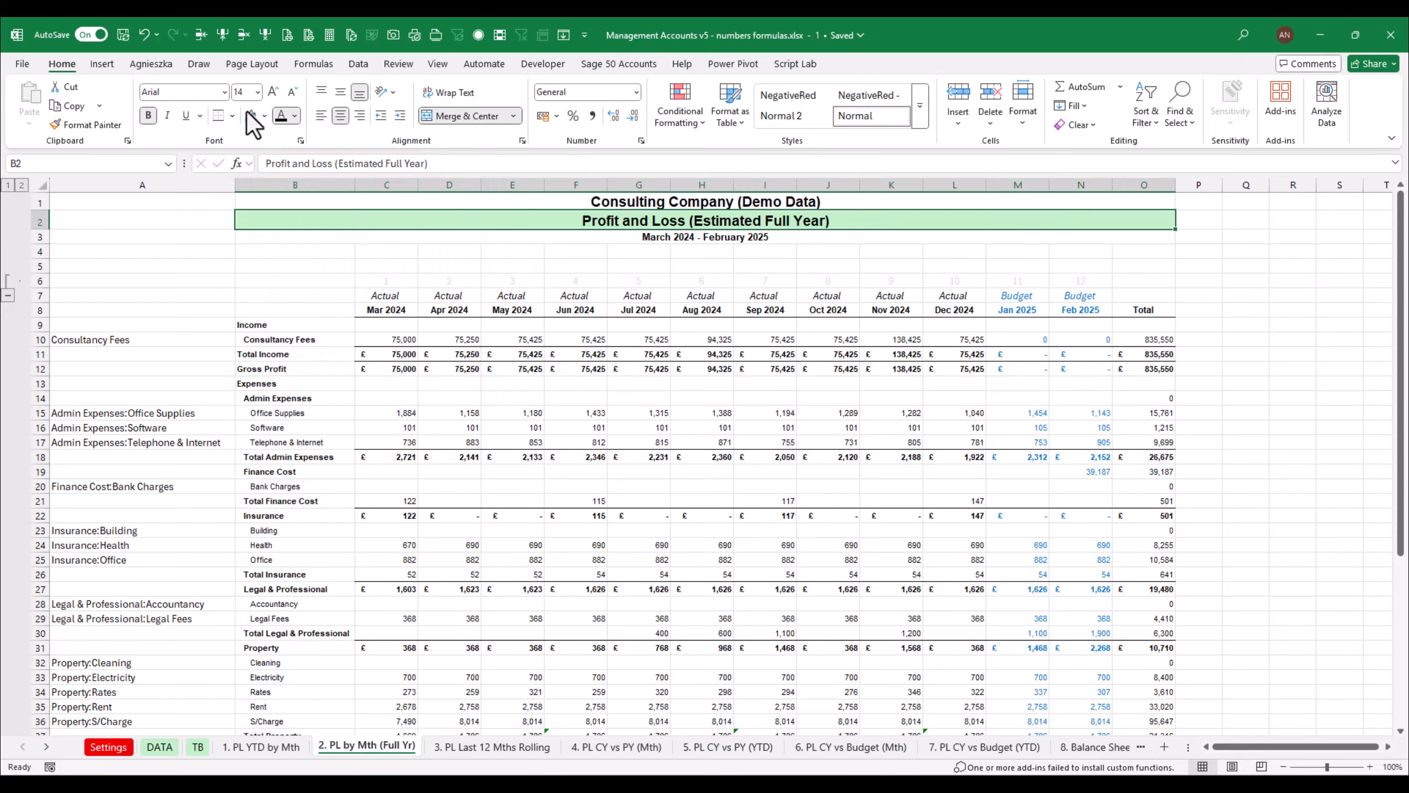
drag(766, 442, 765, 428)
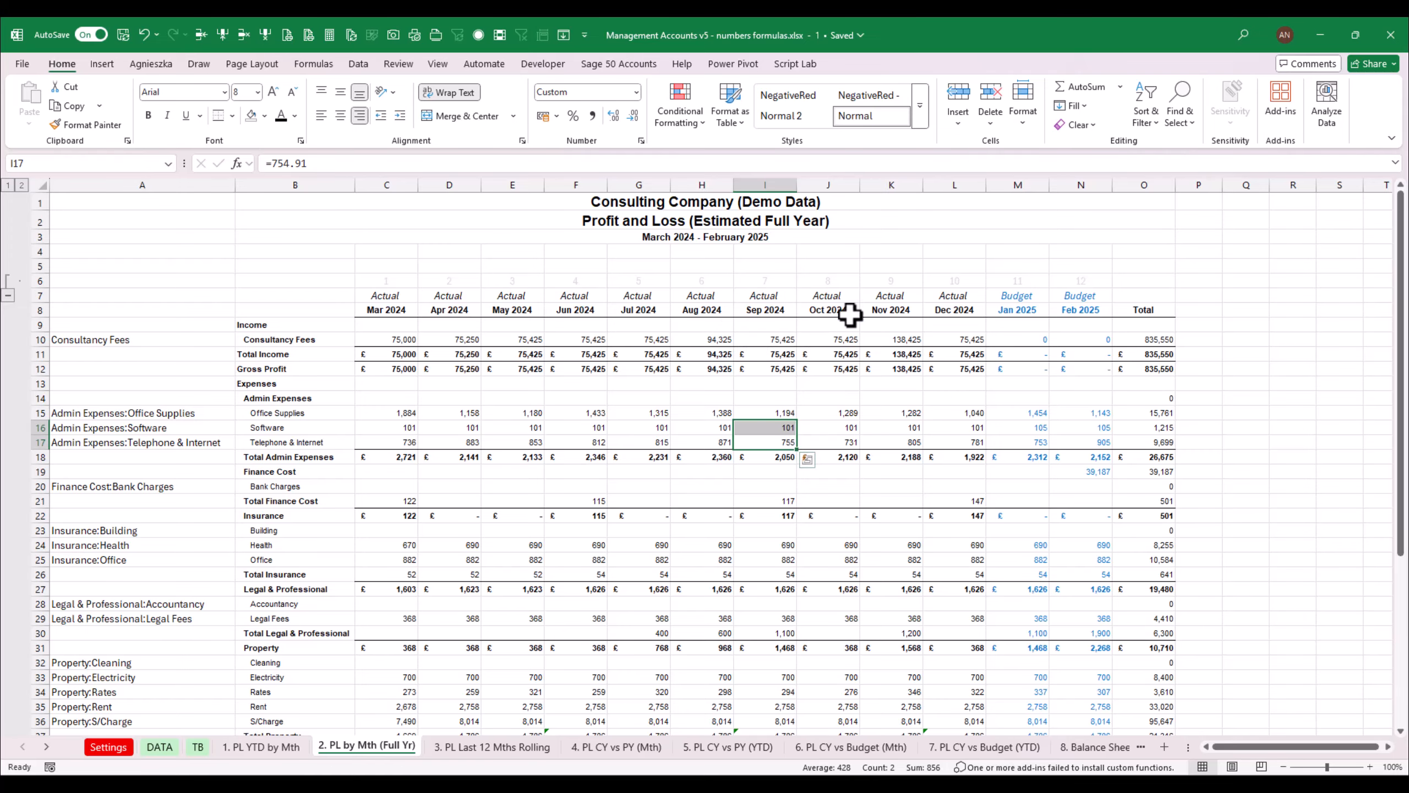
Set the Current Month on the Settings sheet to 31/05/2024
click(110, 747)
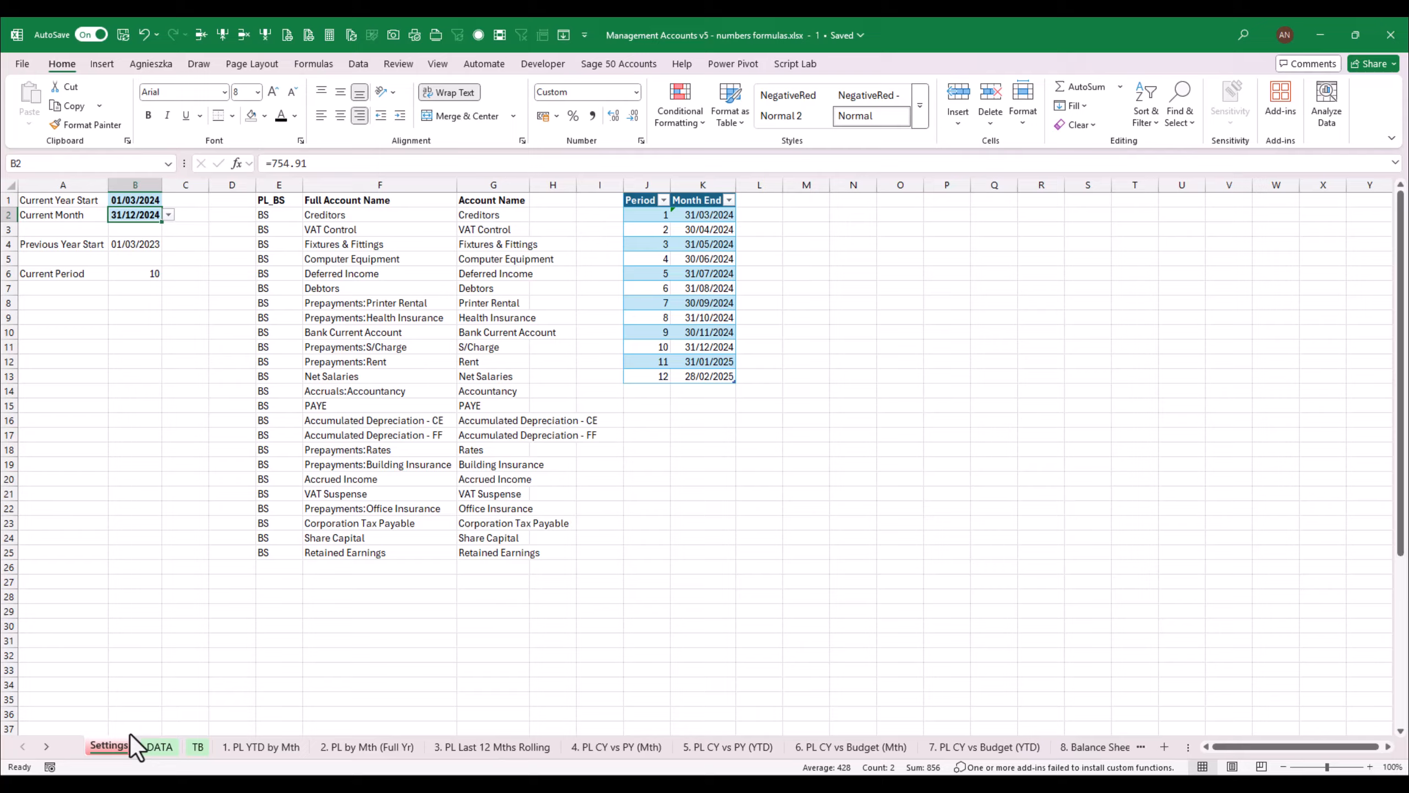
click(168, 215)
click(139, 253)
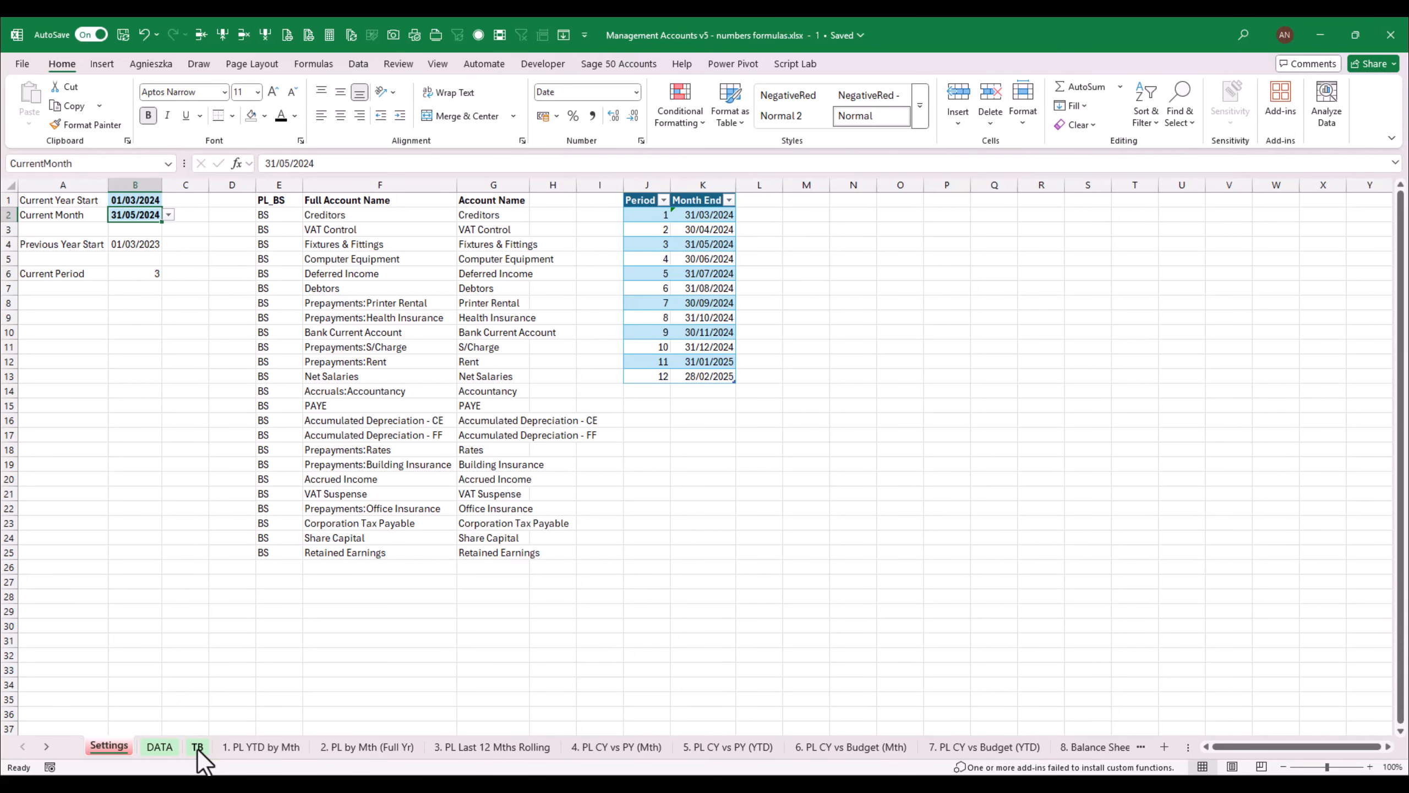
Check the full-year monthly profit and loss for the current period, and set the Current Month on the Settings sheet to 31/12/2024
click(368, 747)
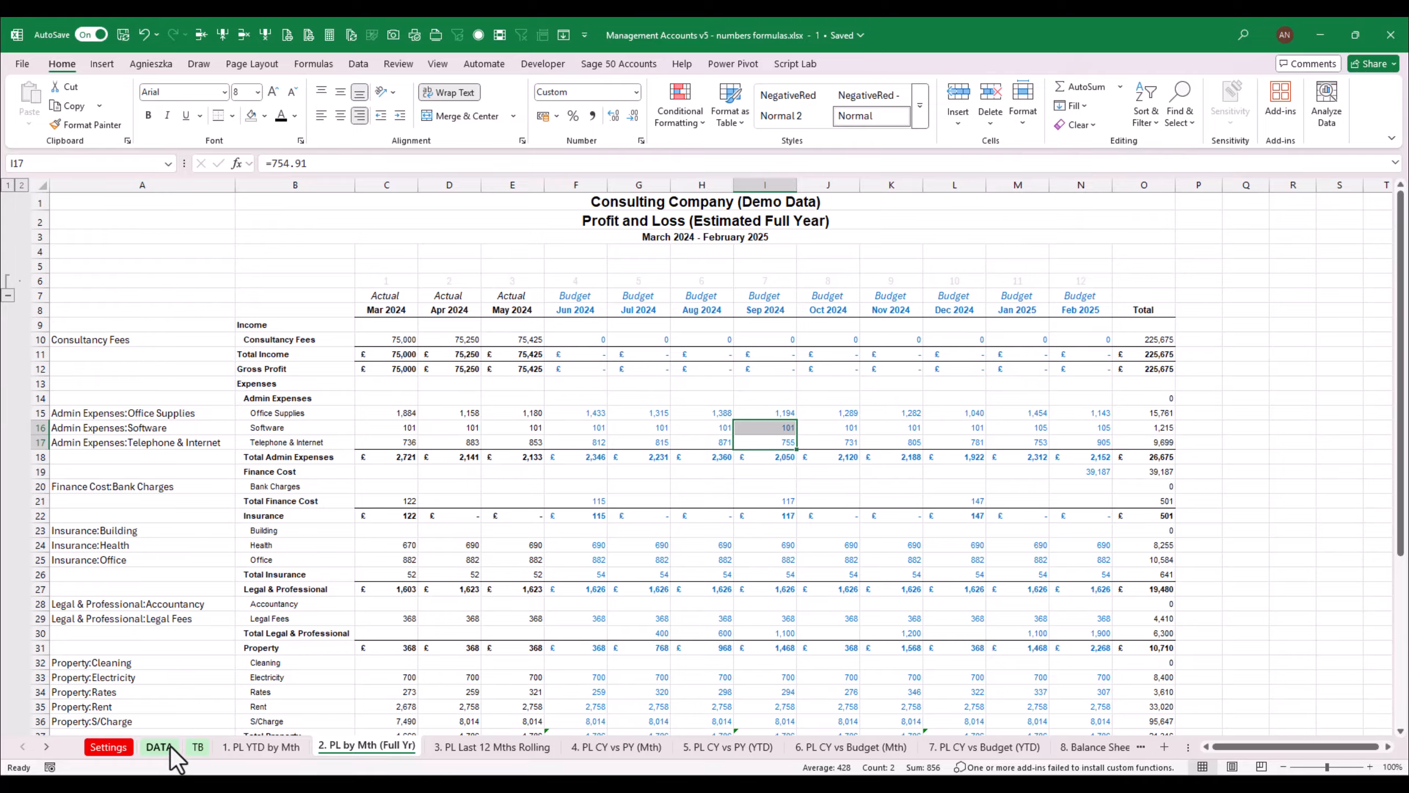
click(591, 337)
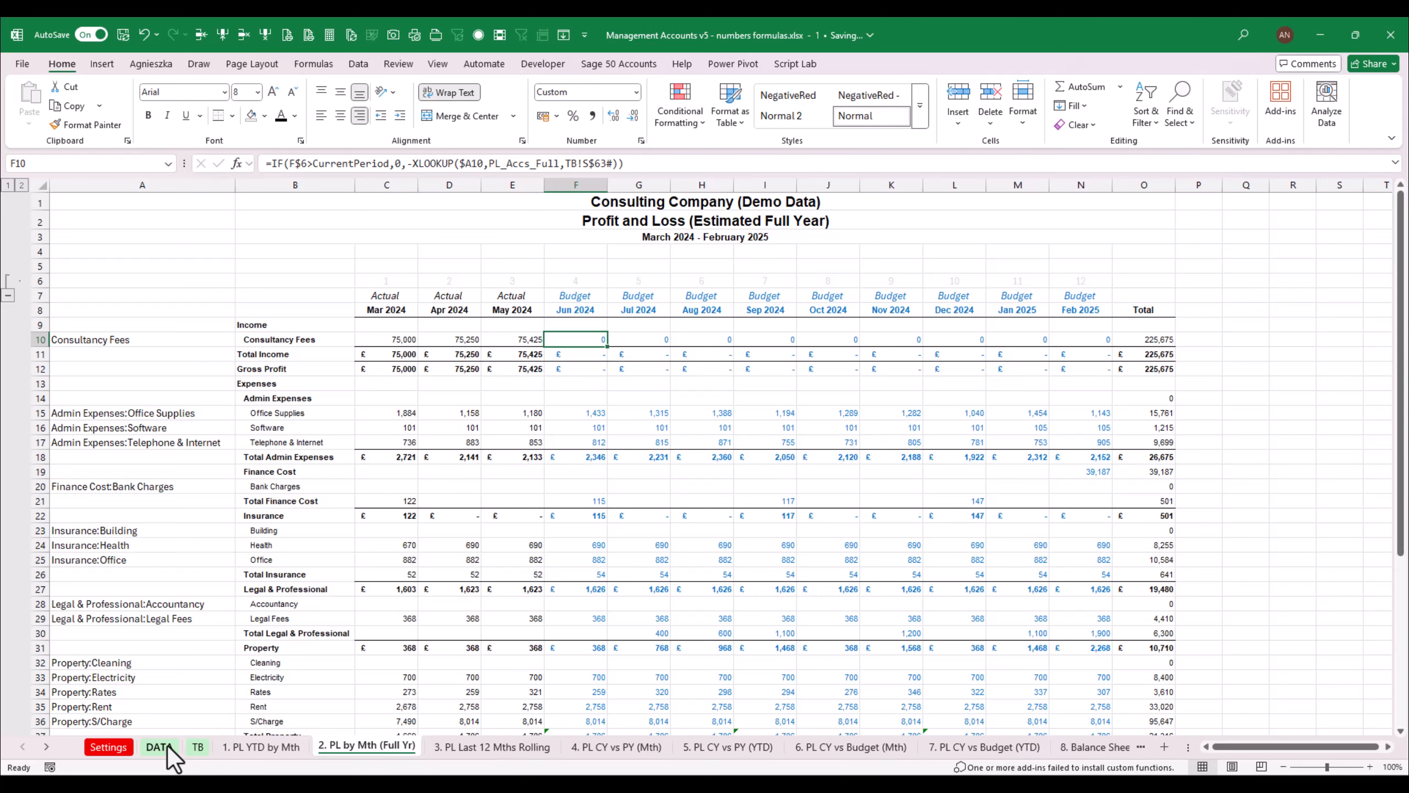
click(116, 748)
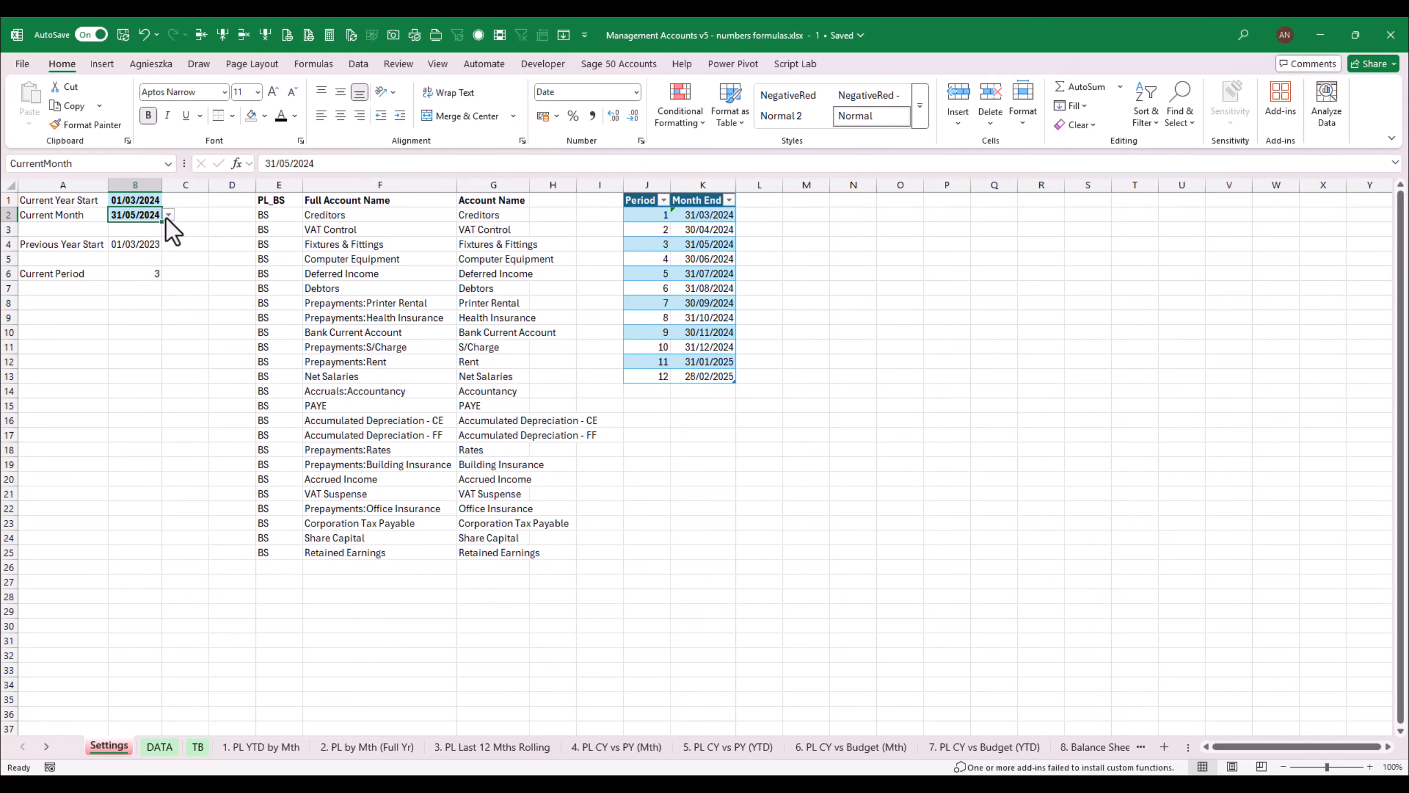
click(167, 215)
click(145, 344)
click(366, 746)
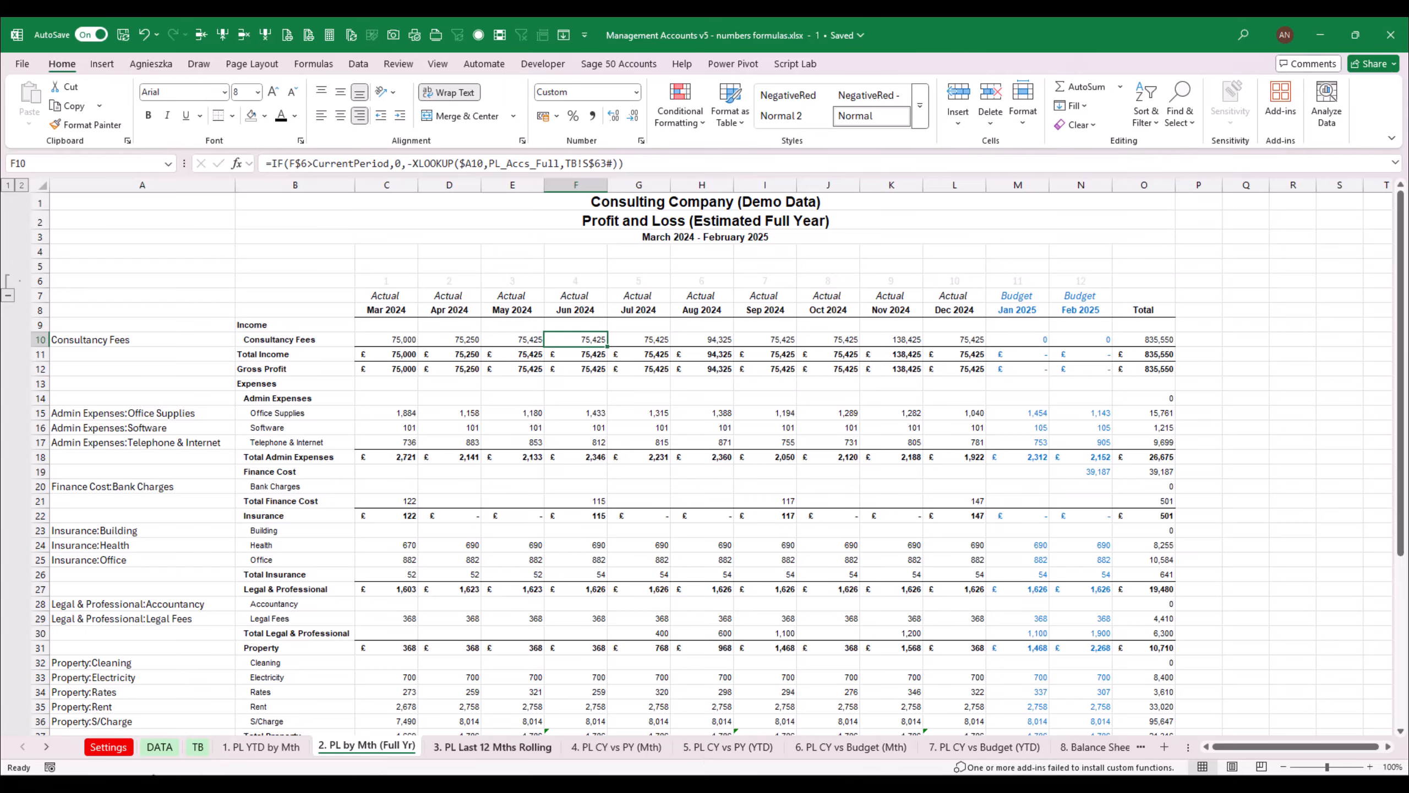
Open the Budget sheet and examine its income rows by customer and its expense account labels
click(47, 747)
click(46, 747)
click(46, 747)
click(46, 747)
click(46, 747)
click(46, 747)
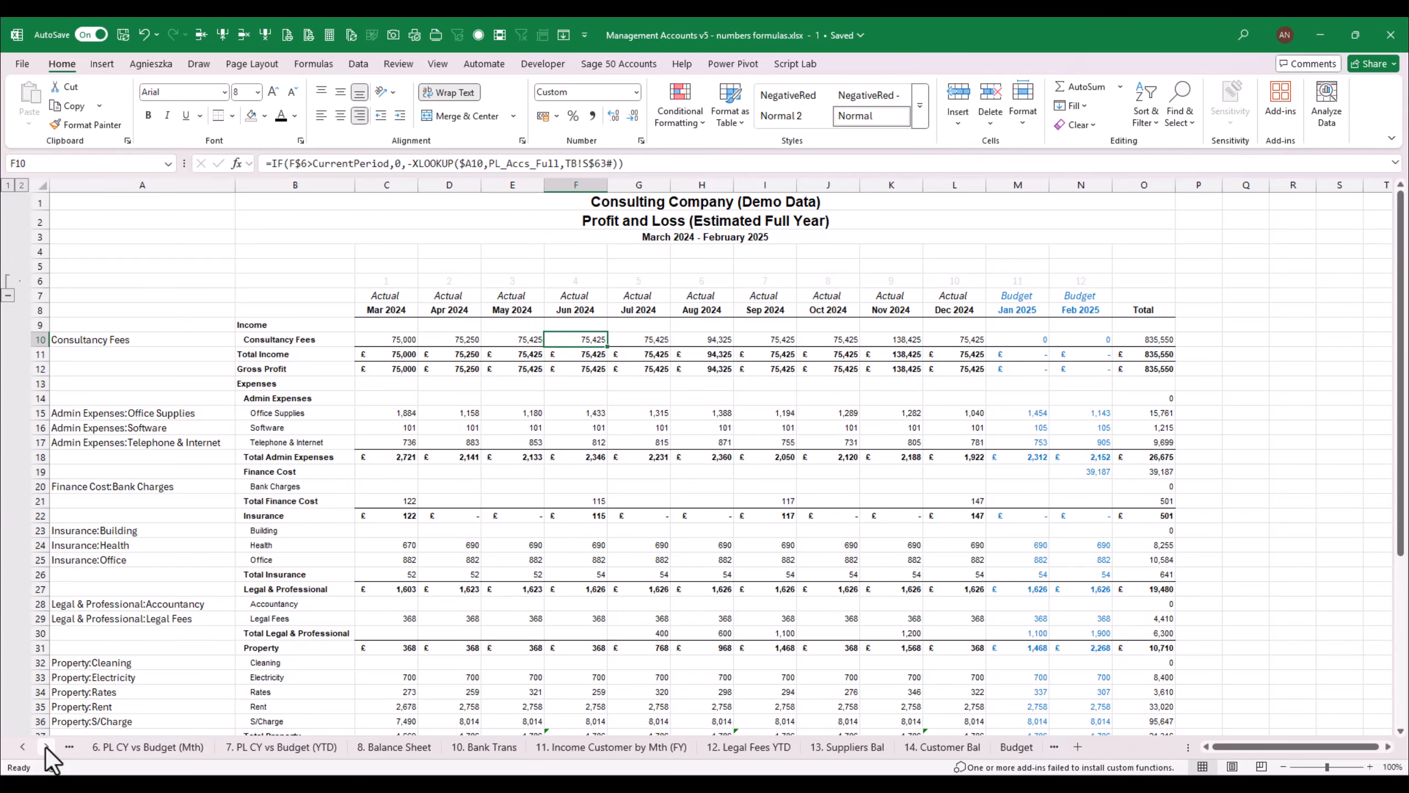
click(1017, 746)
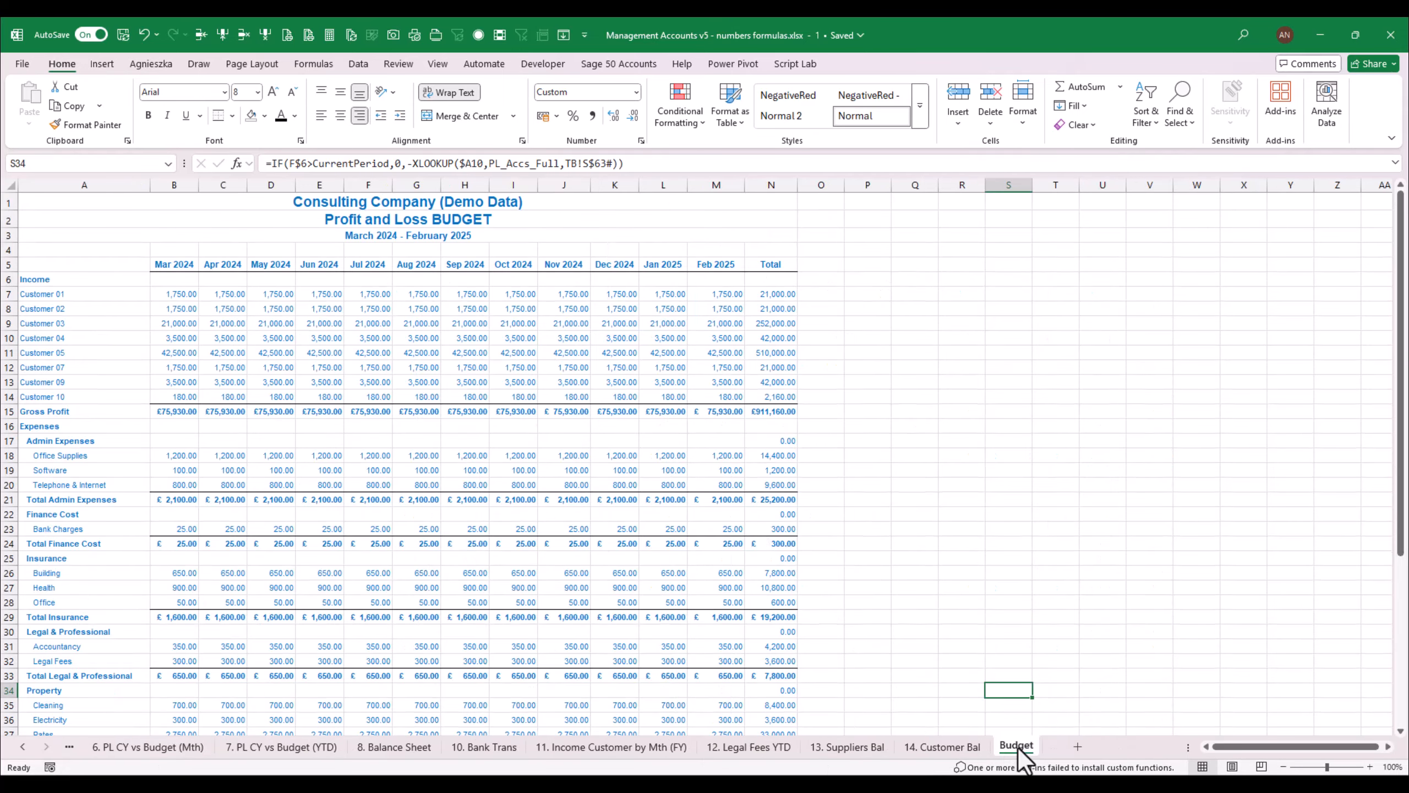
click(94, 457)
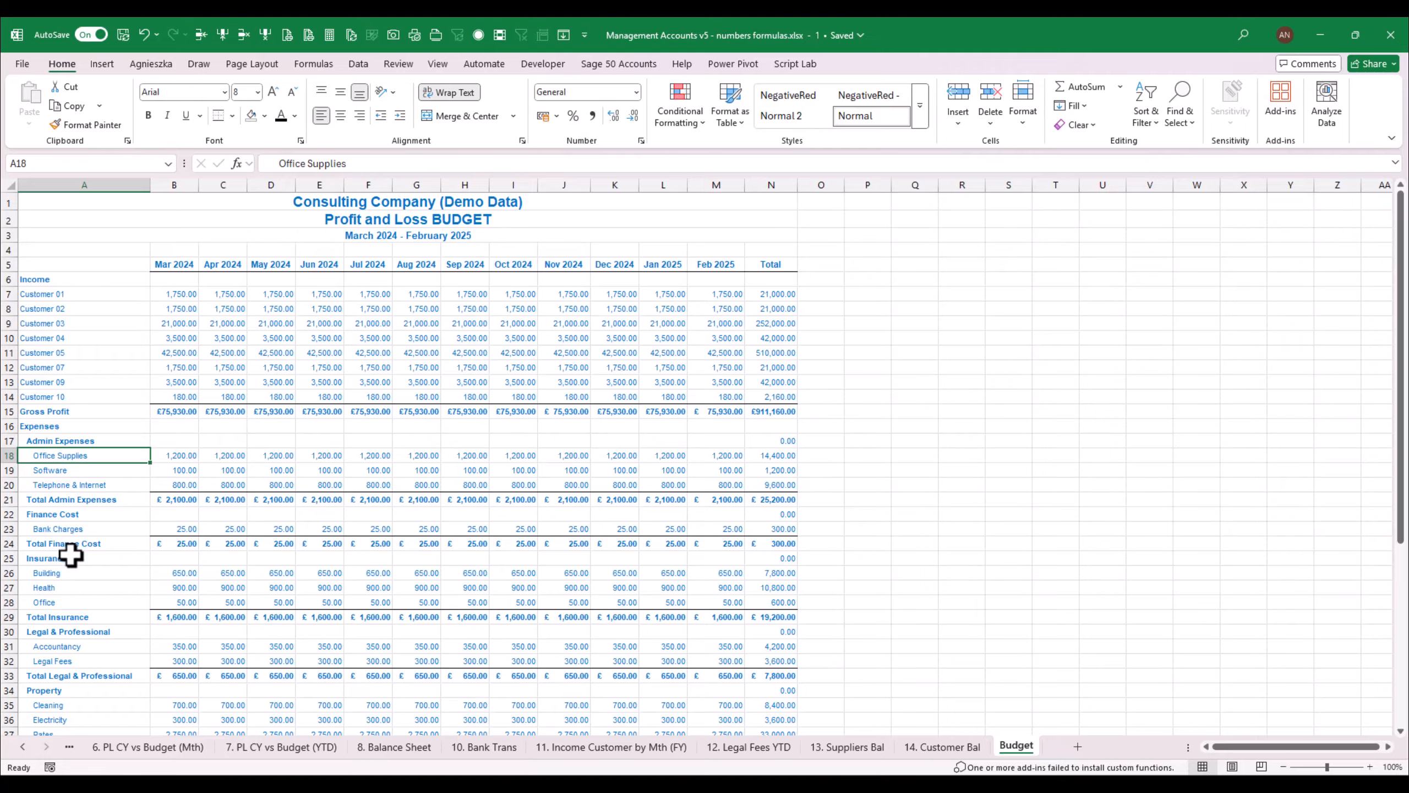
drag(73, 674, 75, 294)
click(72, 367)
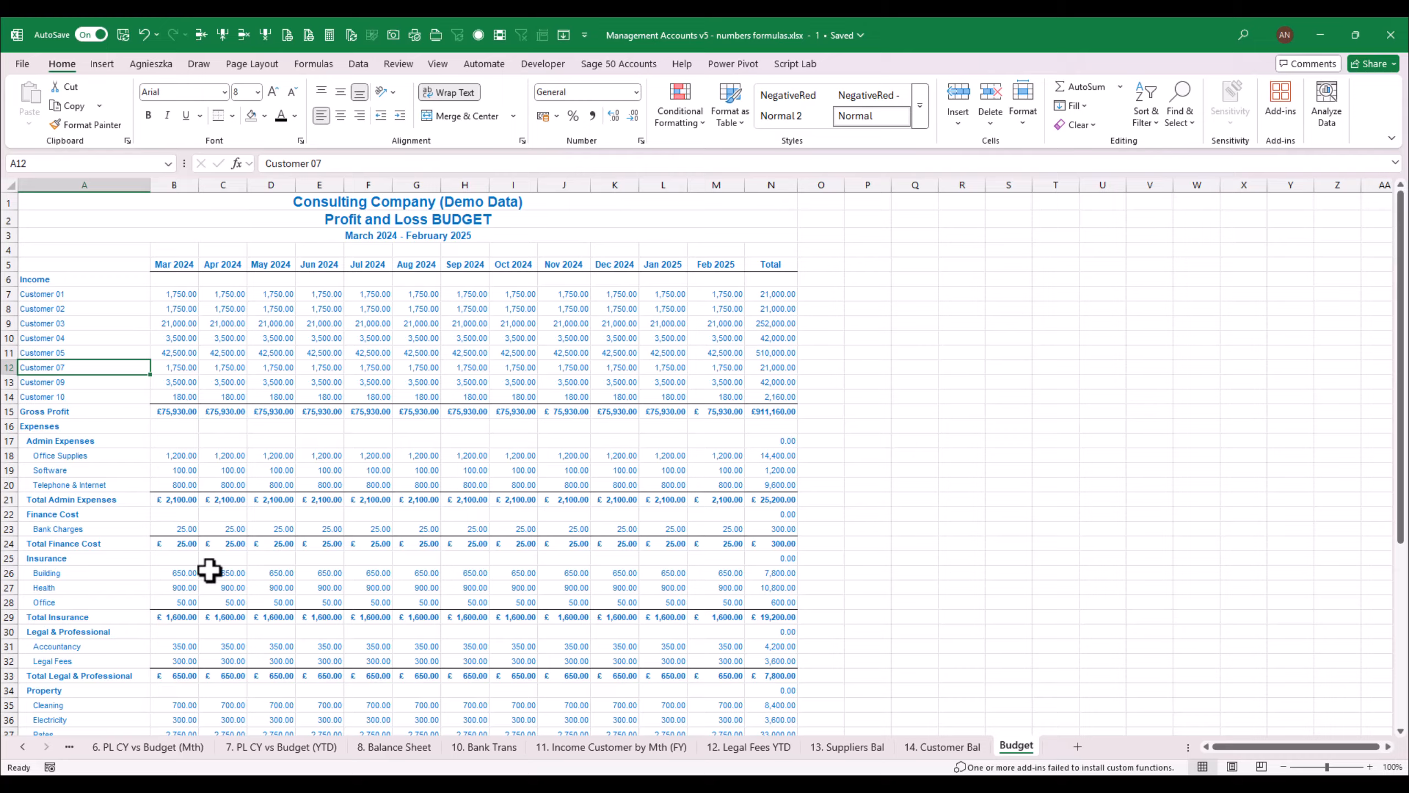
click(80, 456)
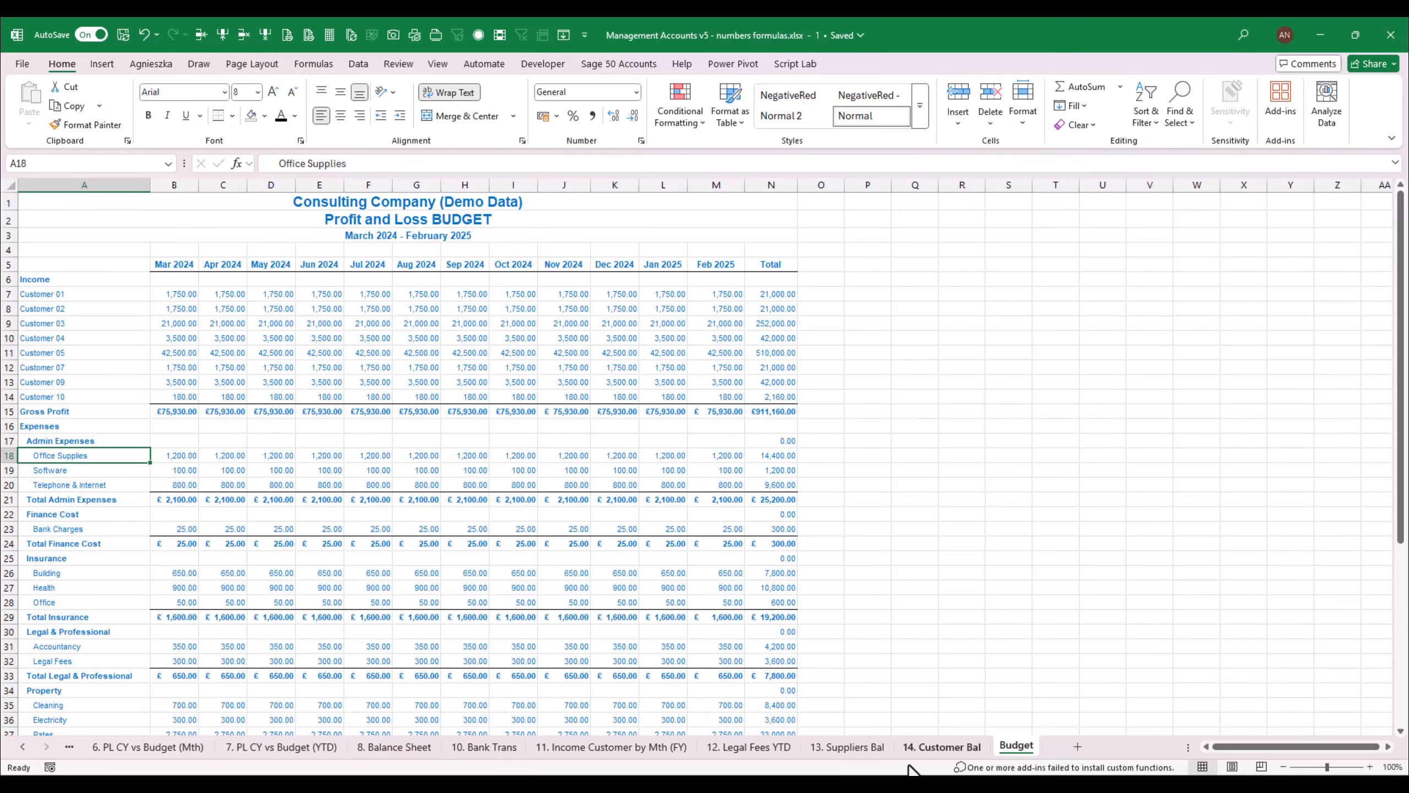
Widen column A on the 7. PL CY vs Budget (YTD) sheet and copy the account labels in A7:B48
click(272, 747)
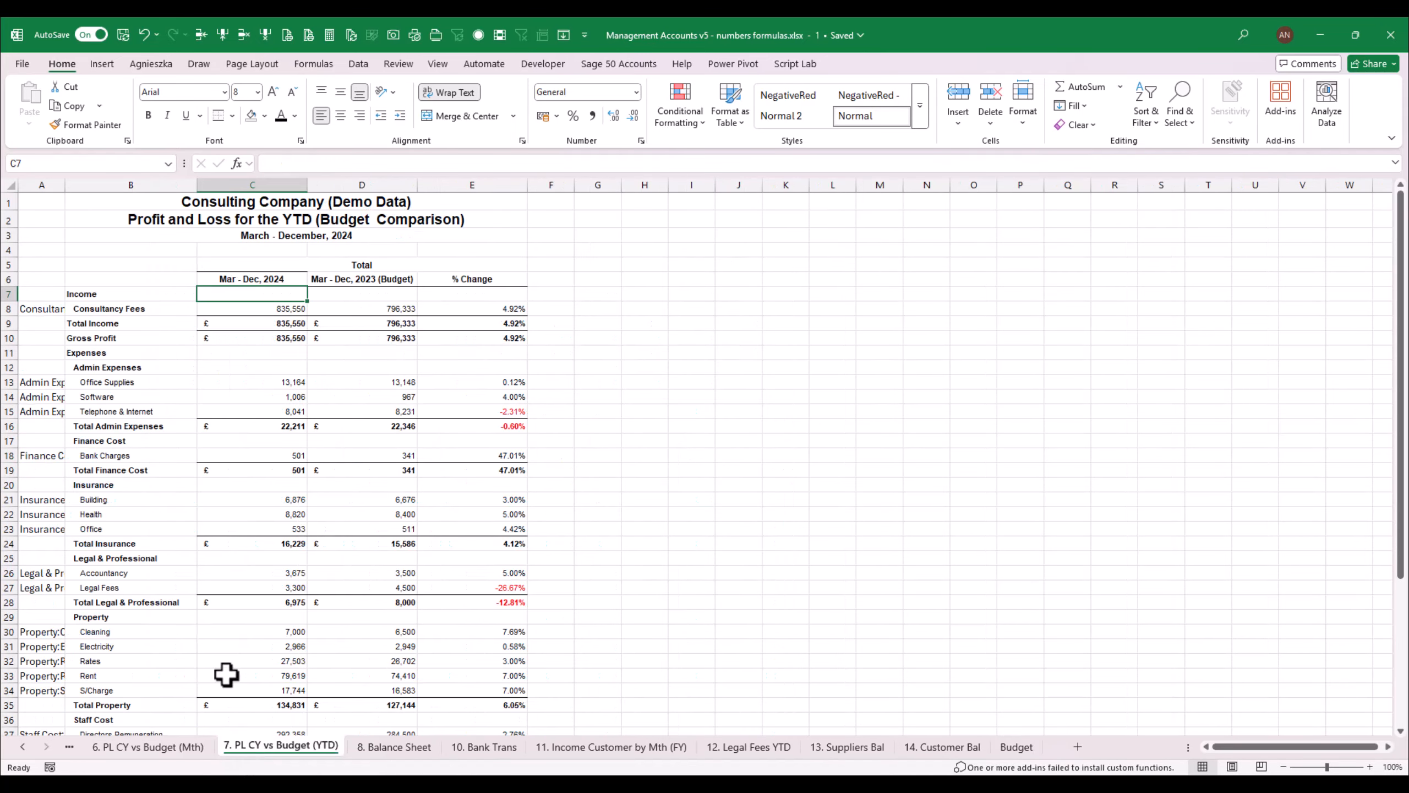
drag(63, 183, 178, 183)
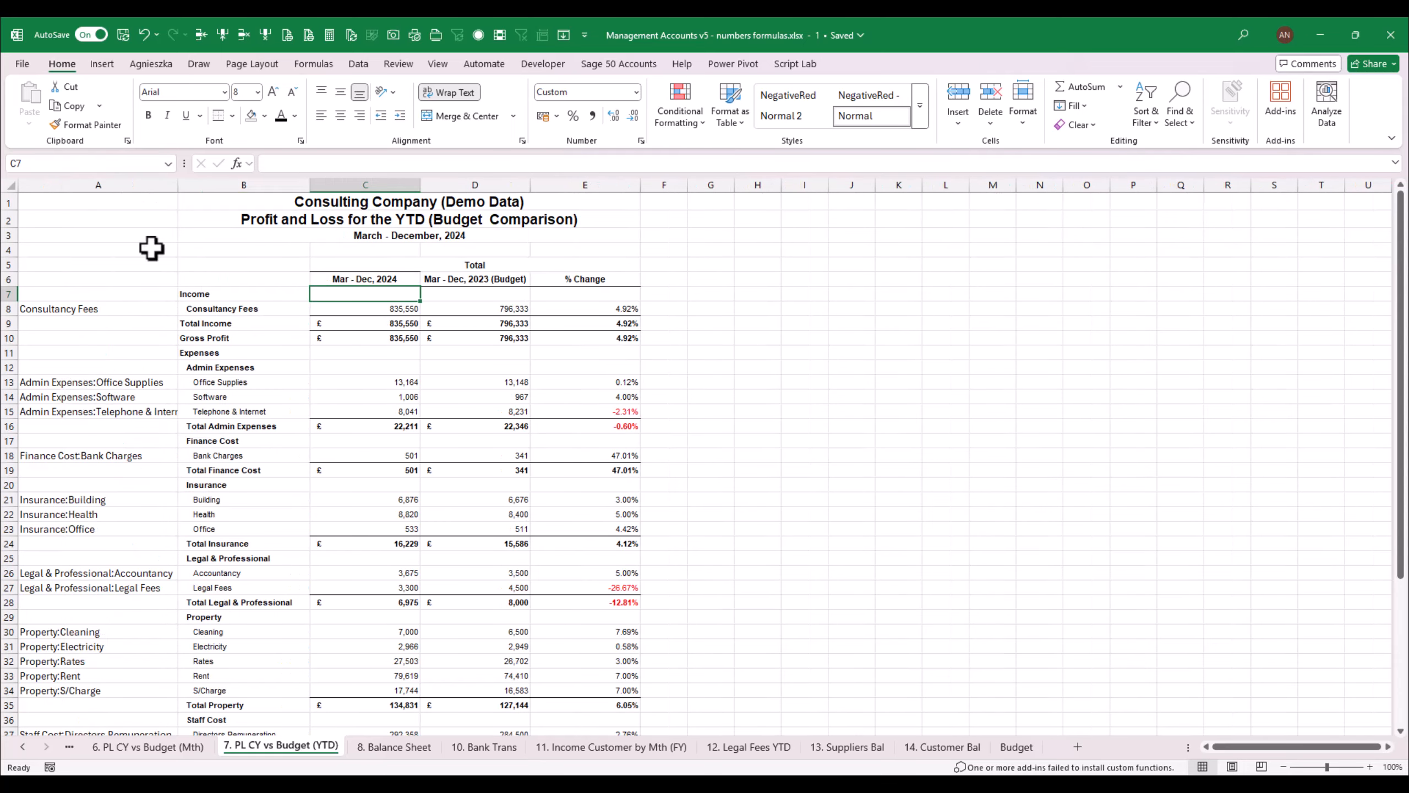
click(72, 386)
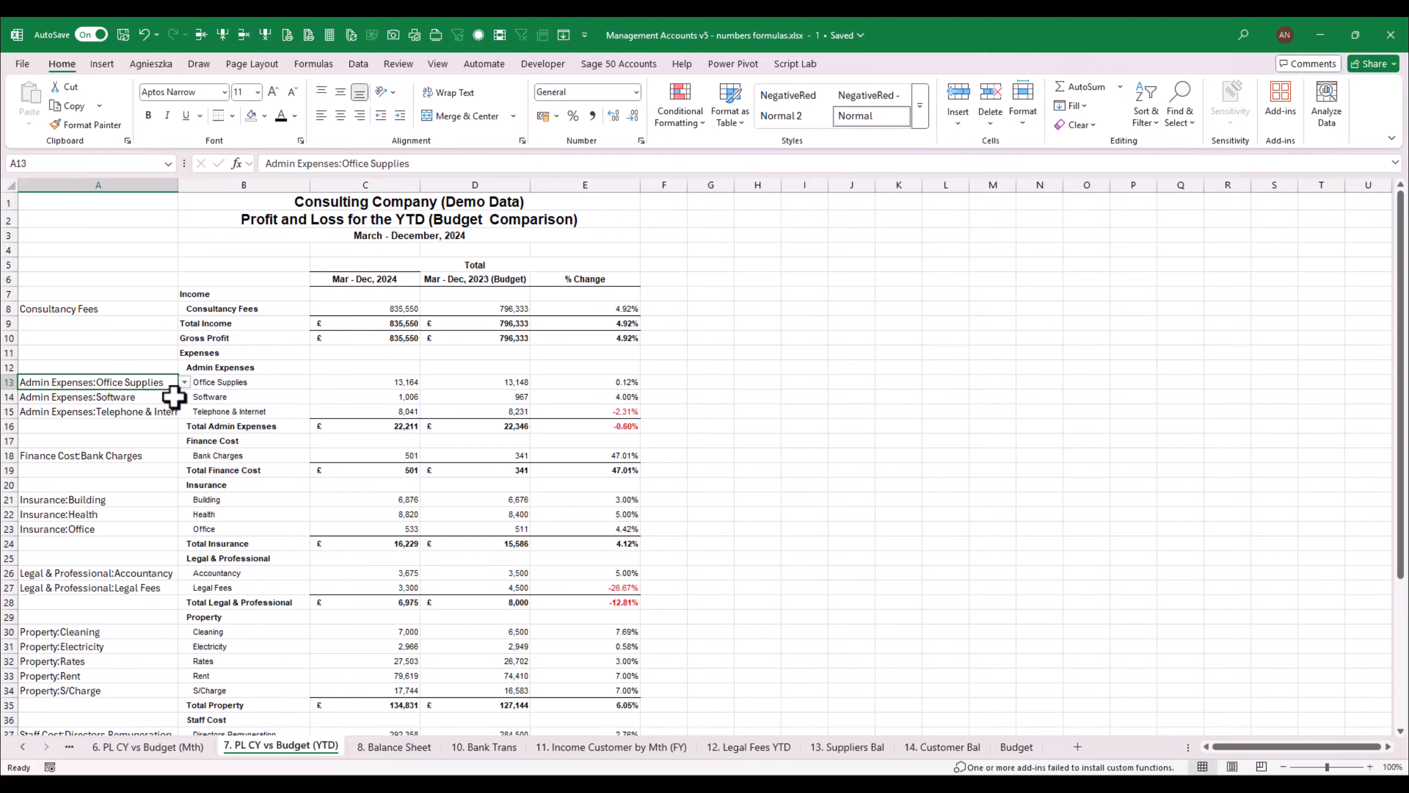
click(381, 309)
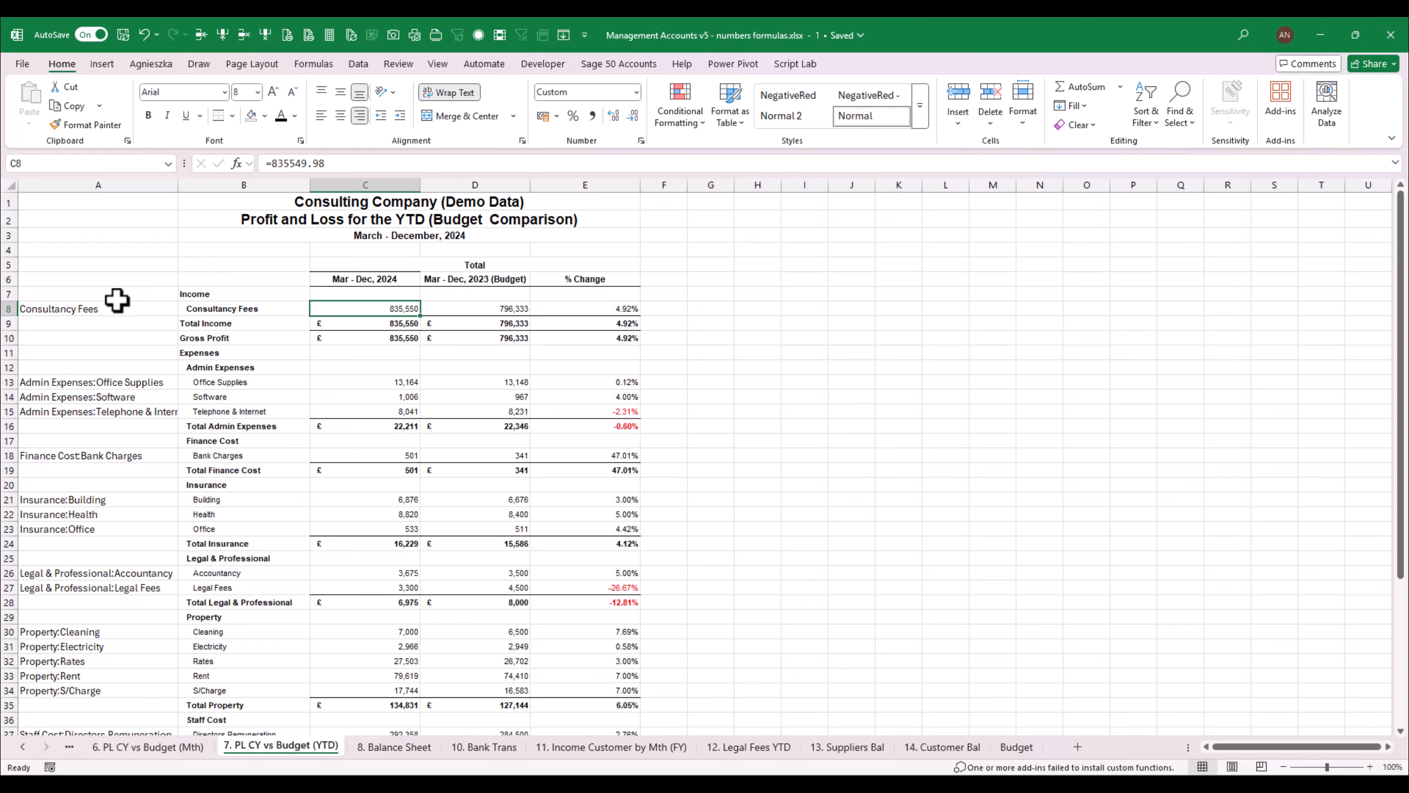
drag(114, 307, 253, 713)
key(ctrl+c)
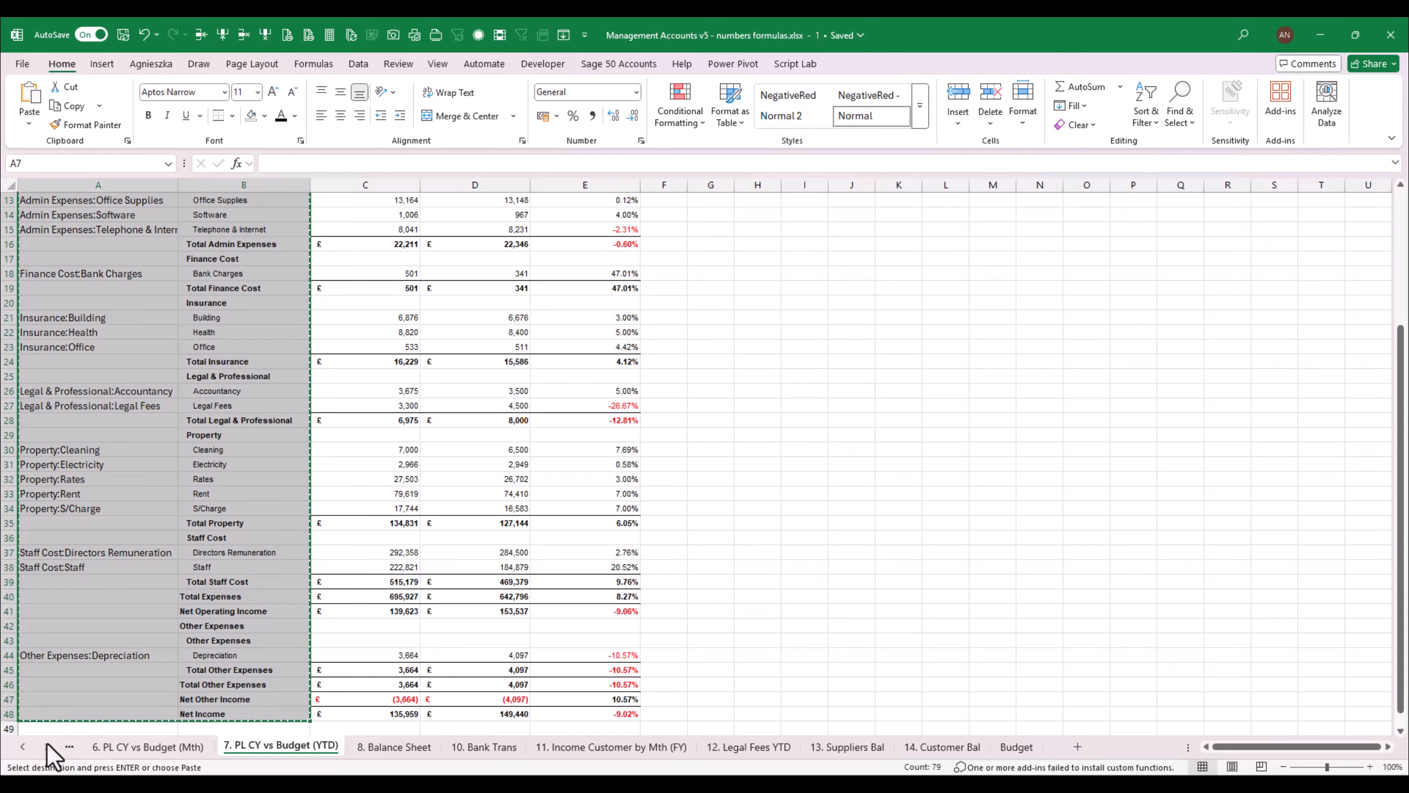
click(1015, 746)
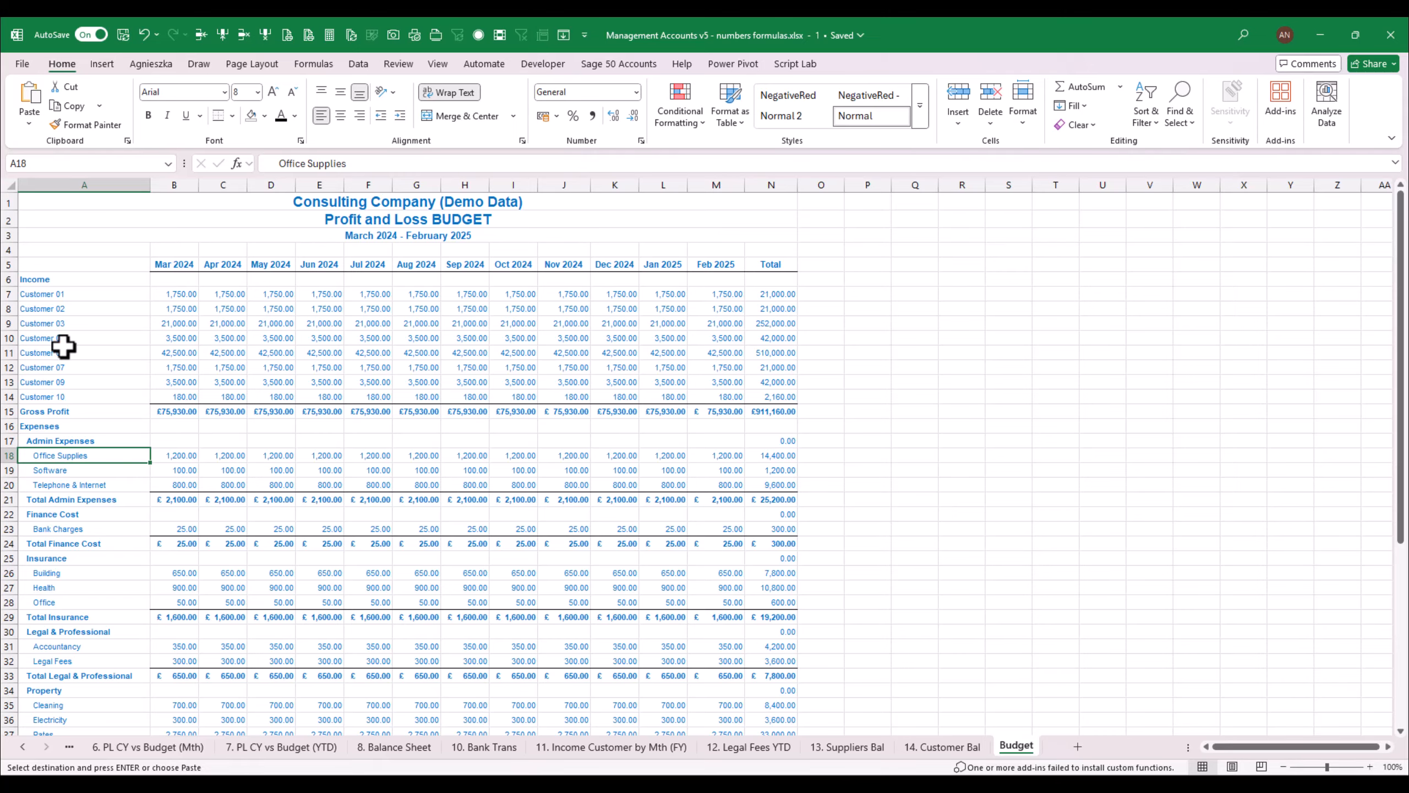
click(59, 293)
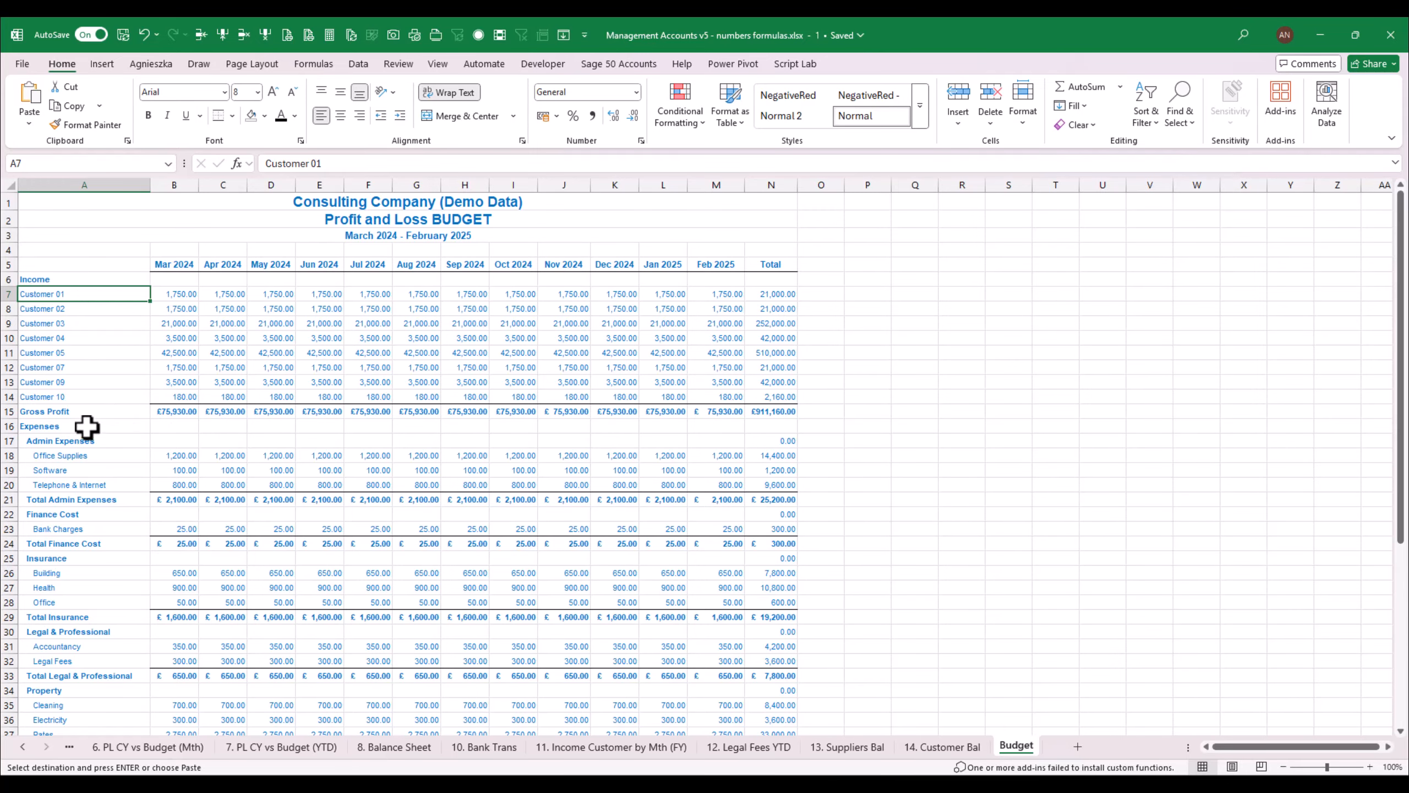
click(135, 750)
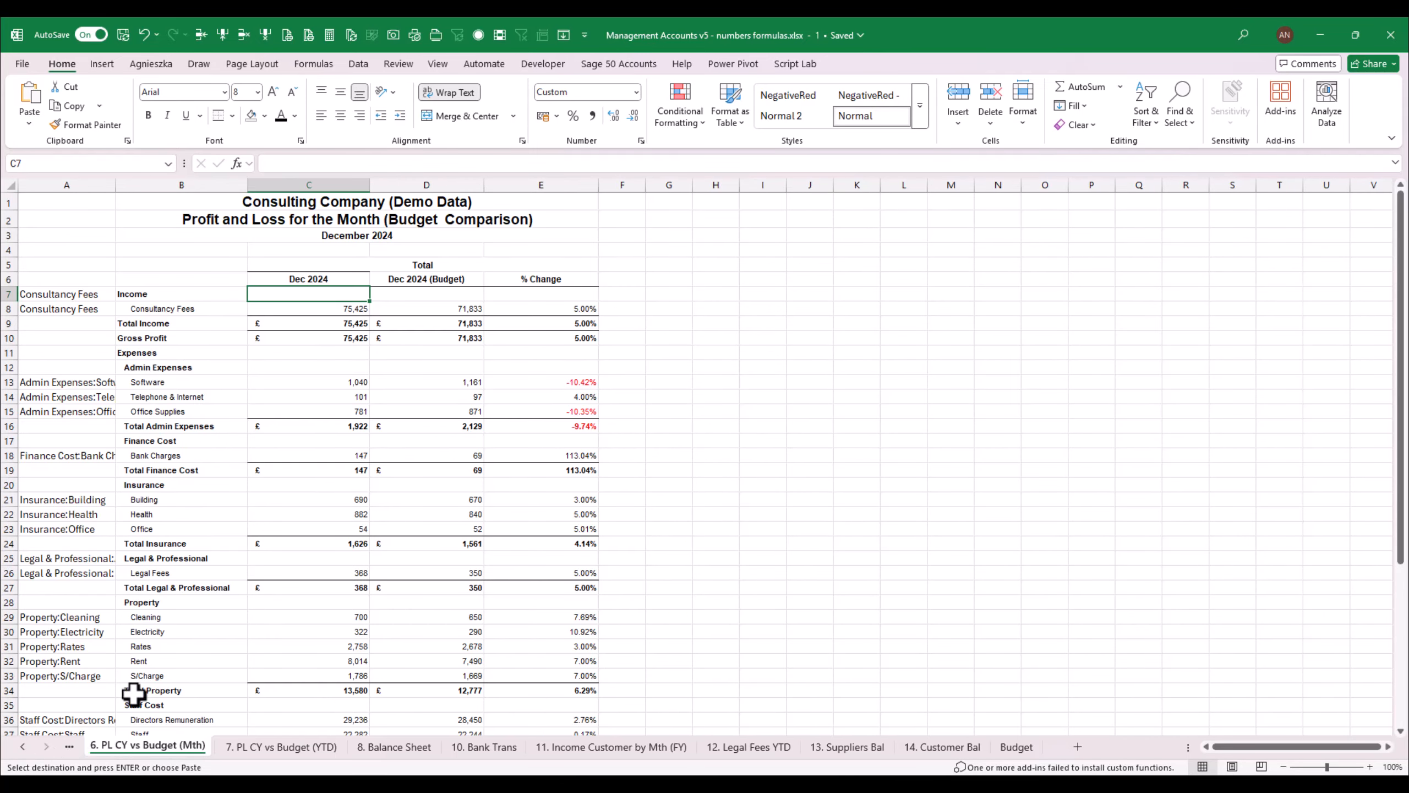
click(69, 382)
drag(79, 367, 188, 700)
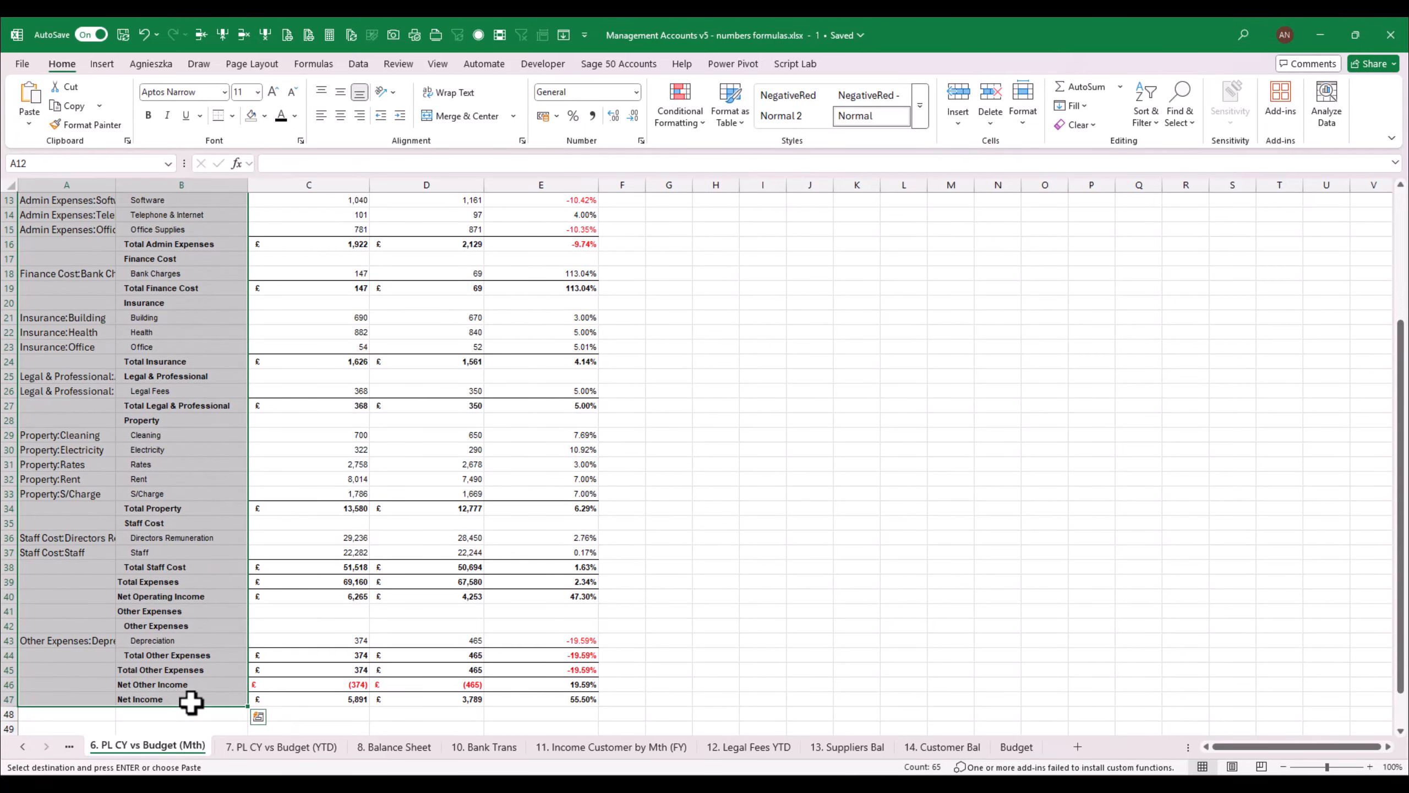
key(ctrl+c)
click(1016, 747)
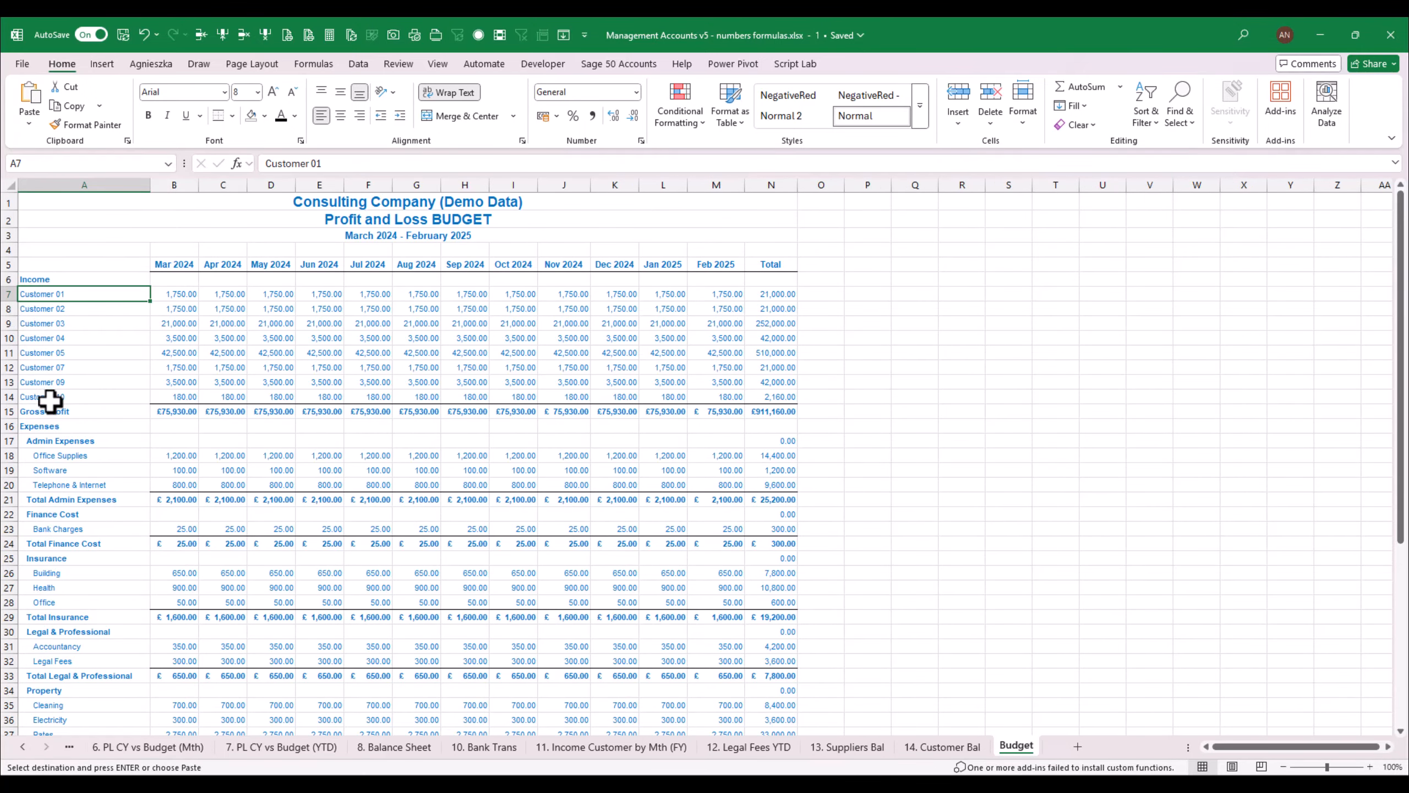
right_click(45, 442)
key(Escape)
Insert blank columns before the table on the Budget sheet and delete the surplus blank columns B:N
click(90, 239)
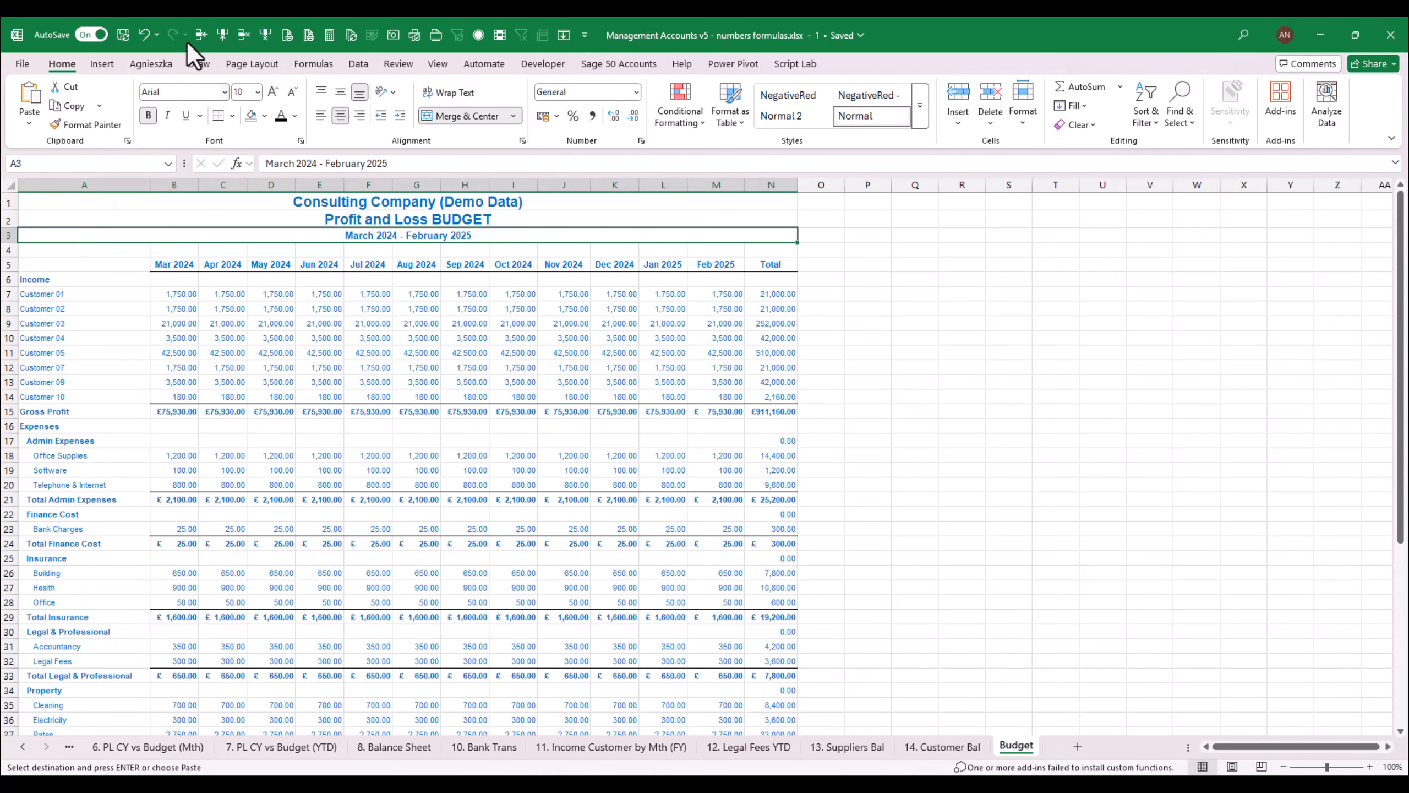
click(222, 35)
click(557, 235)
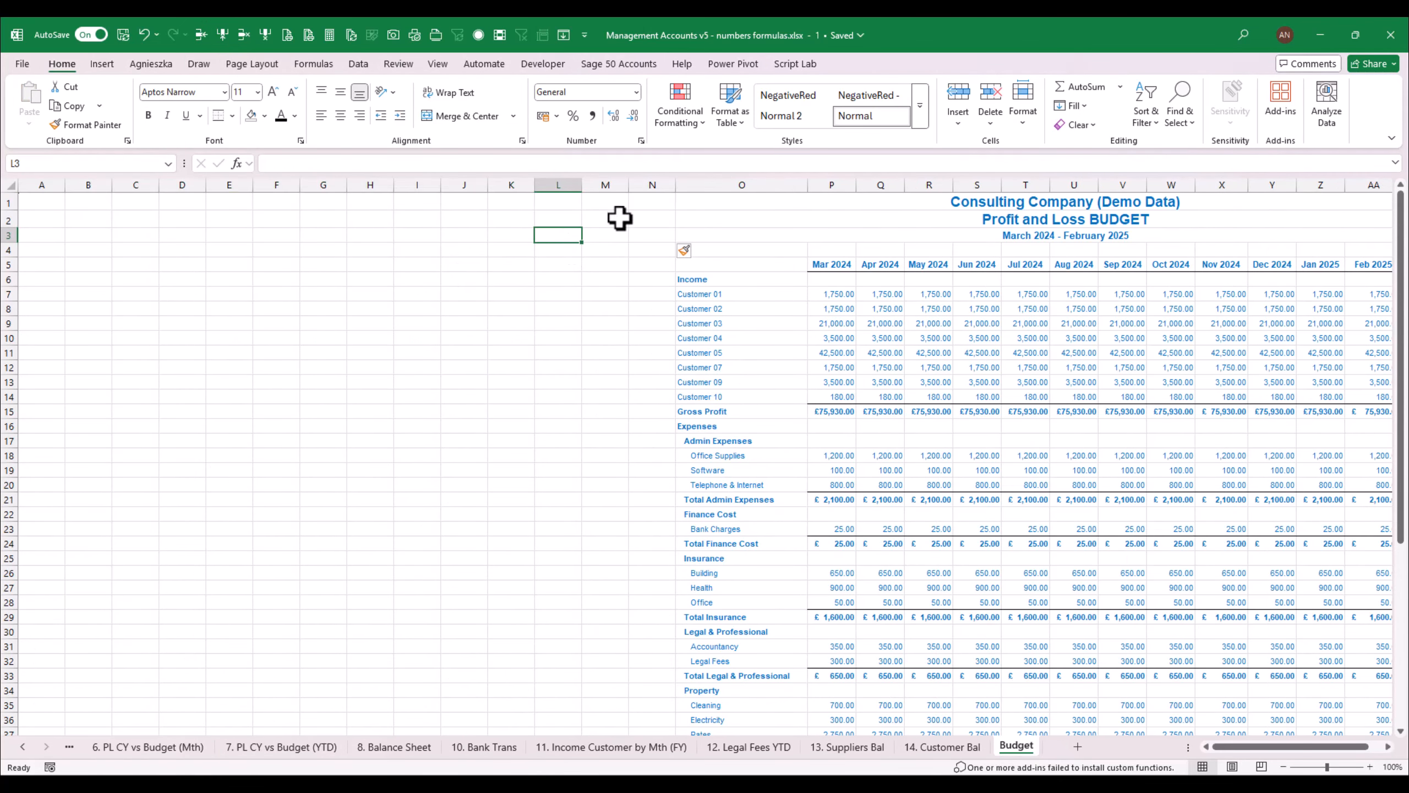
drag(105, 185, 648, 206)
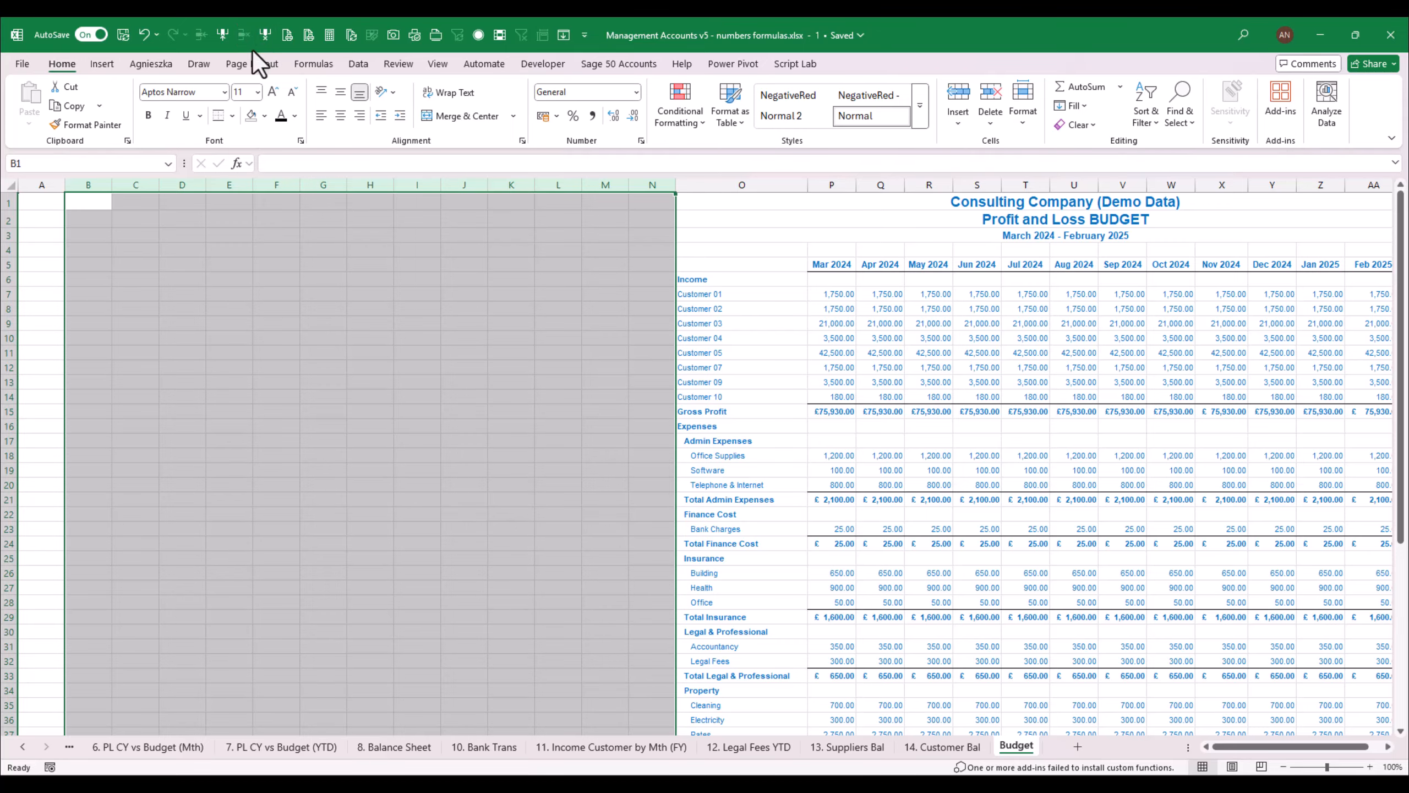
click(265, 35)
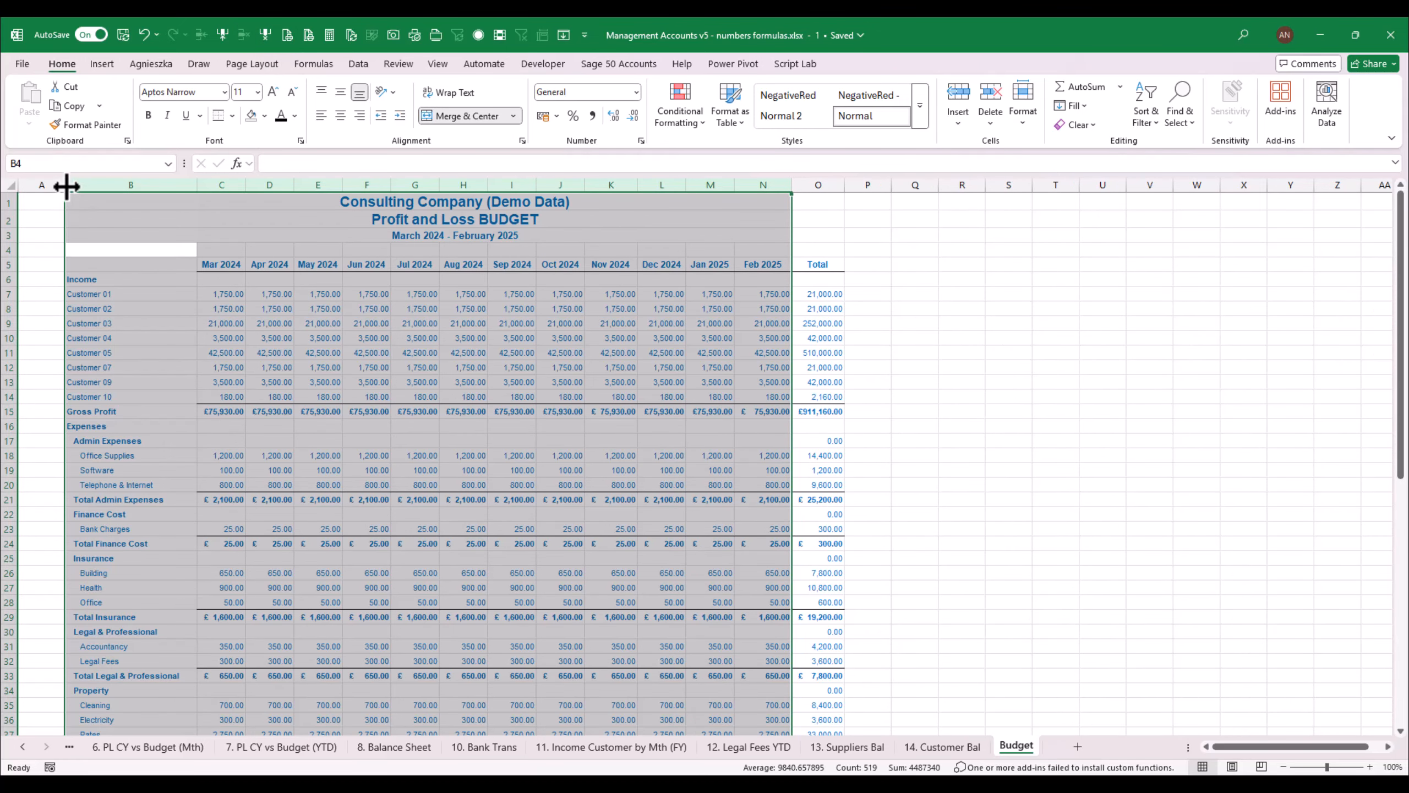
Widen blank column A on the Budget sheet and insert a second blank column before the table
drag(66, 186, 105, 186)
click(78, 250)
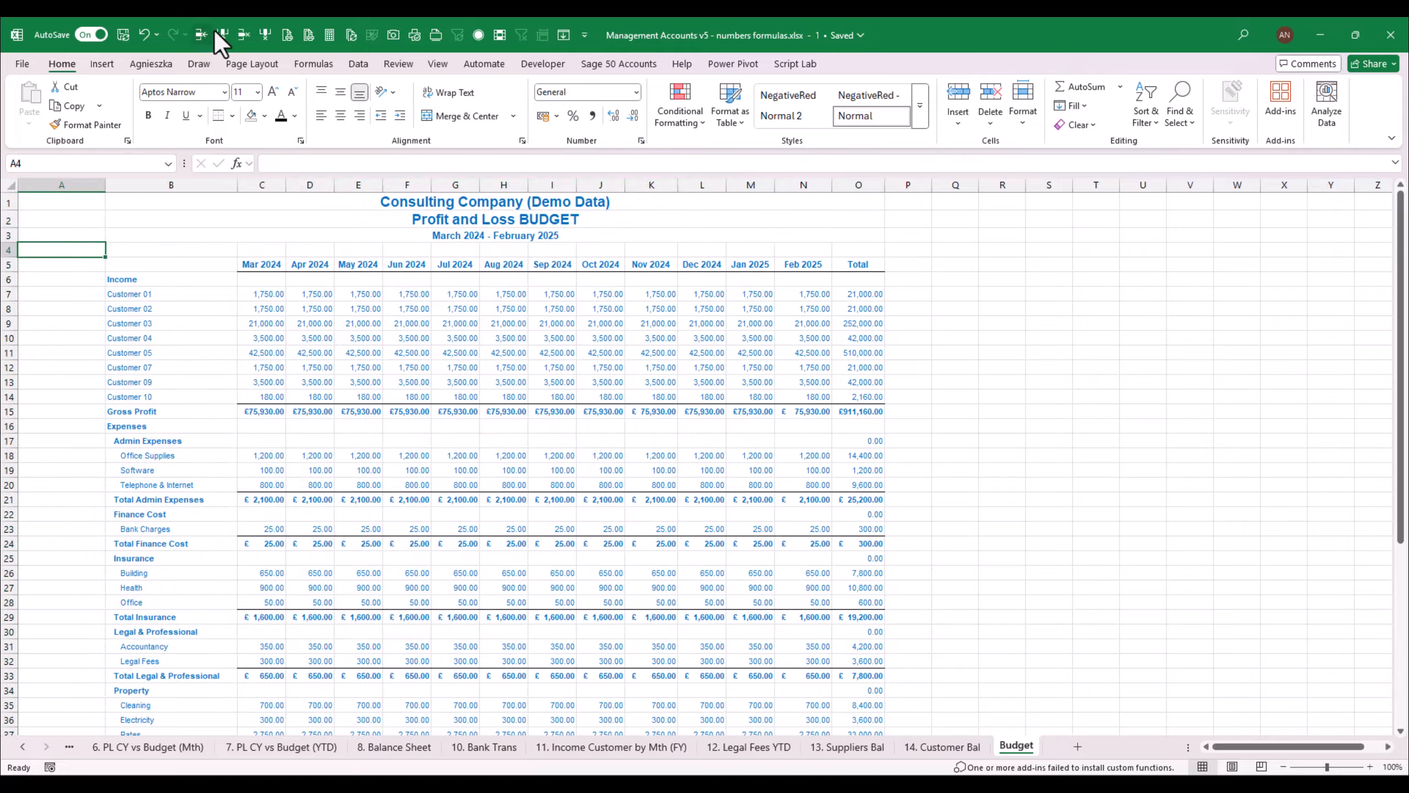
click(223, 35)
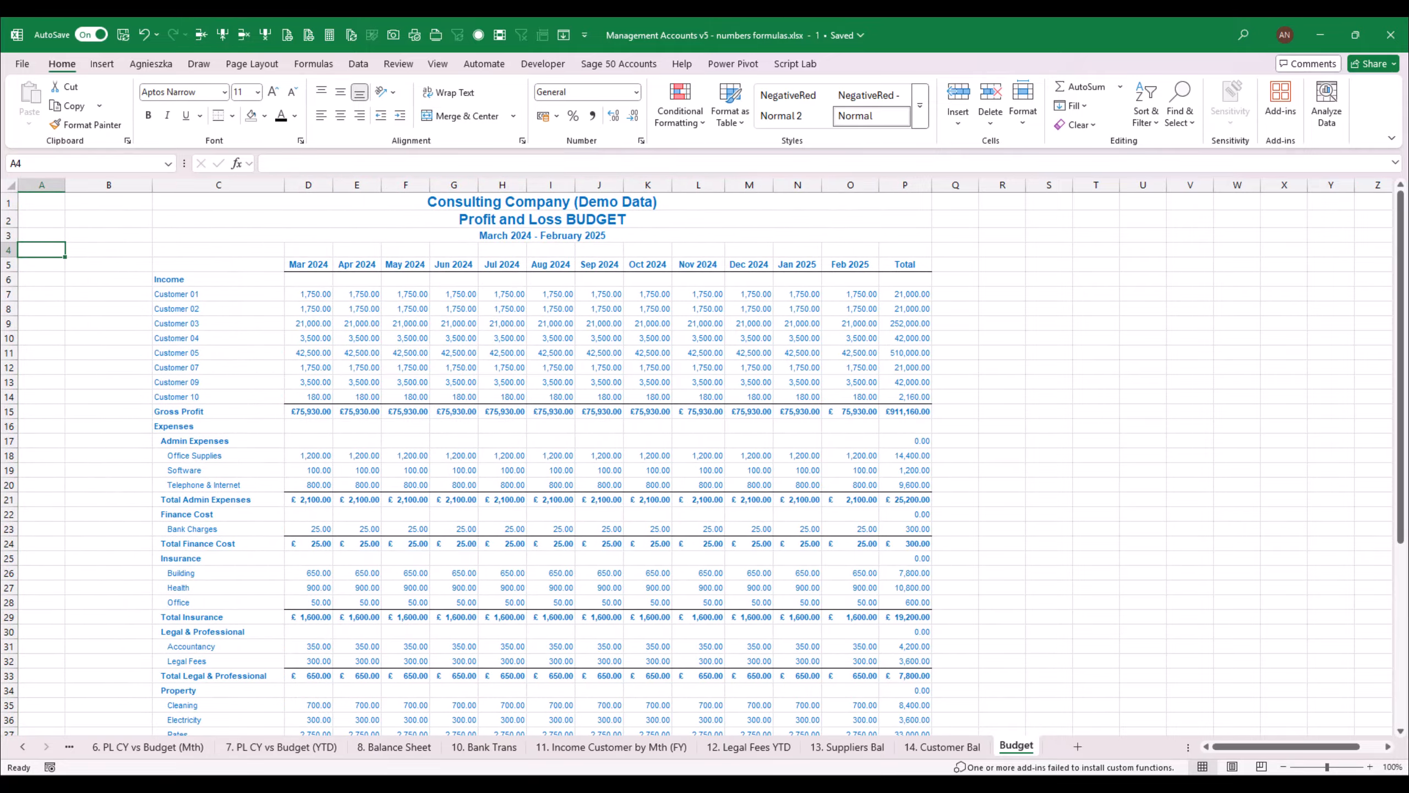
Copy account labels A7:B48 from the 7. PL CY vs Budget (YTD) sheet and paste them as values at A17 on the Budget sheet
click(302, 750)
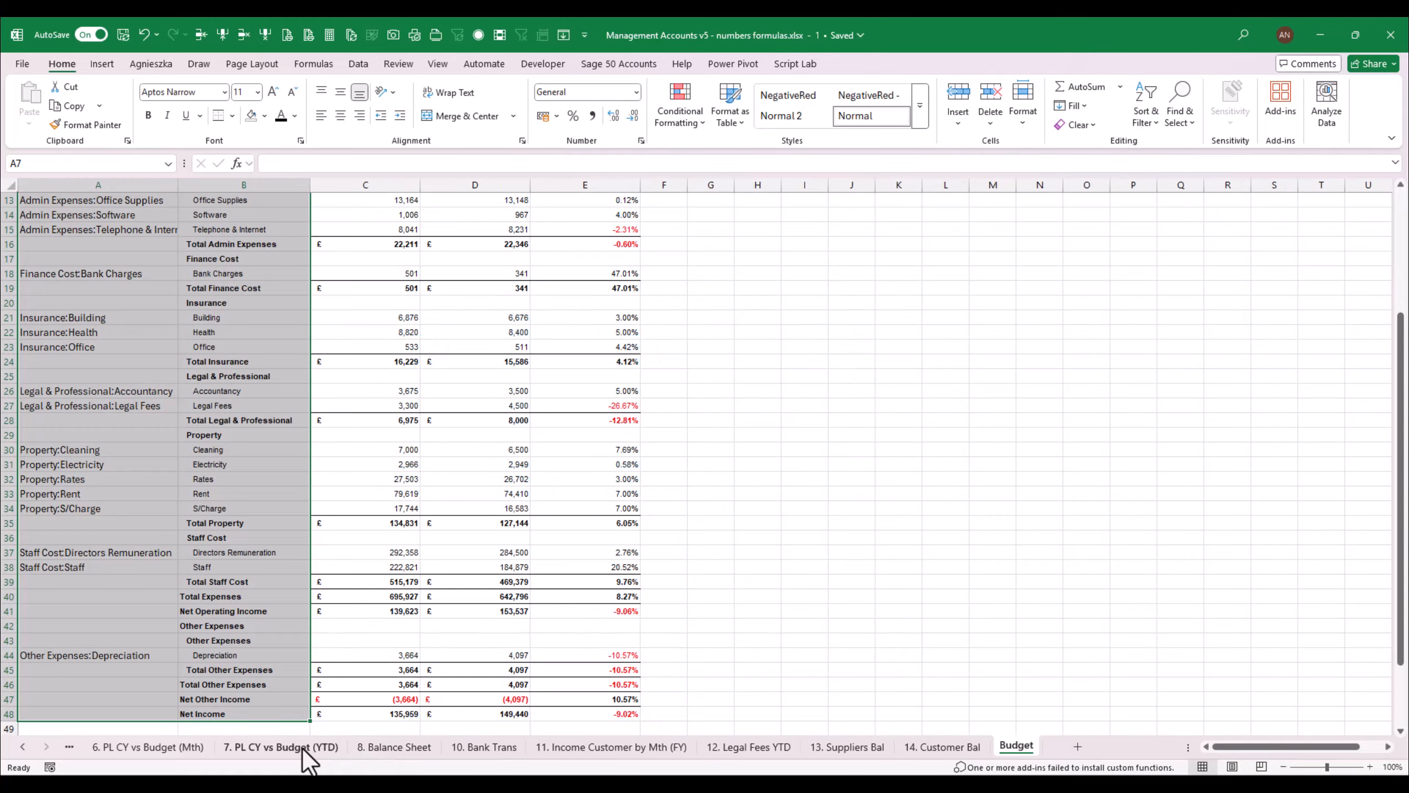
key(ctrl+c)
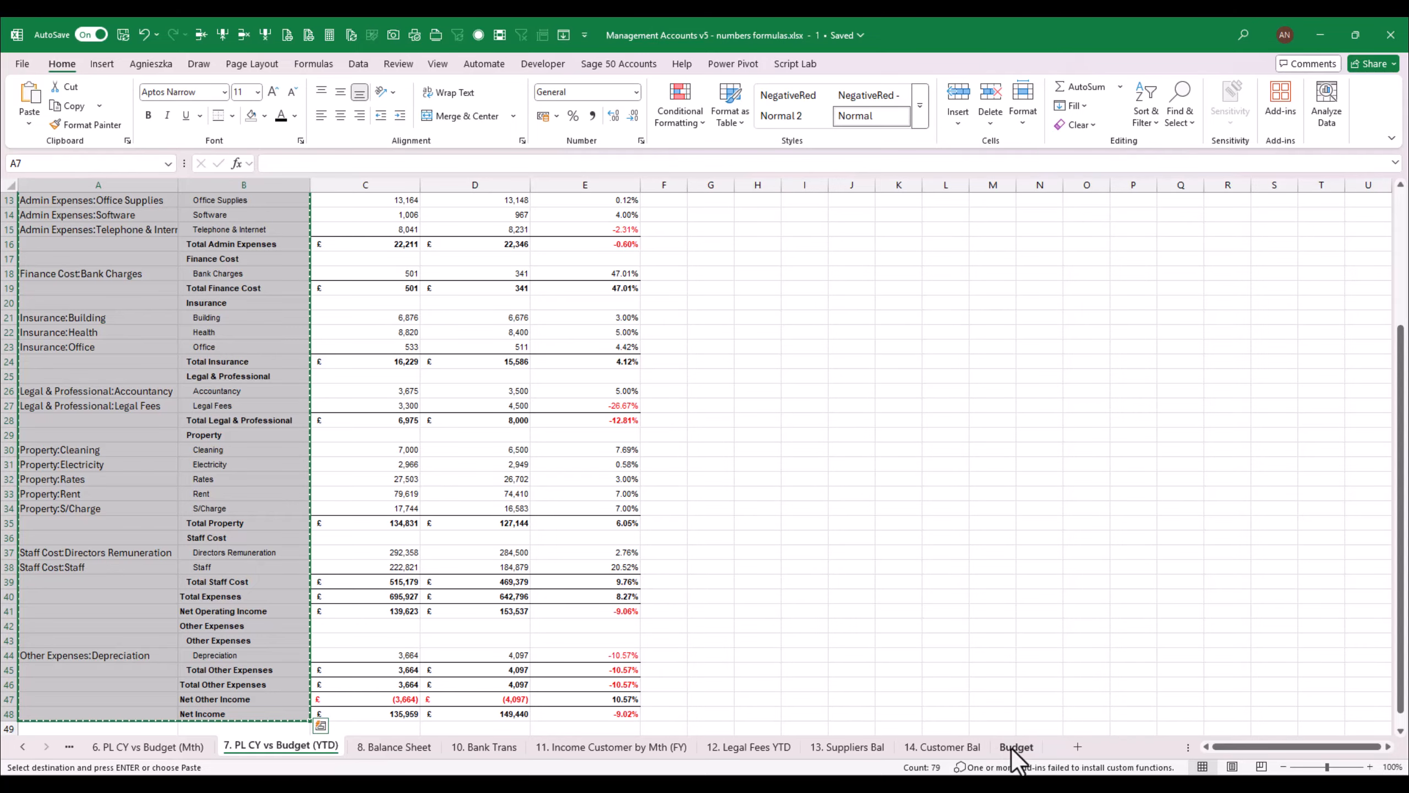
click(1015, 746)
click(44, 441)
right_click(45, 441)
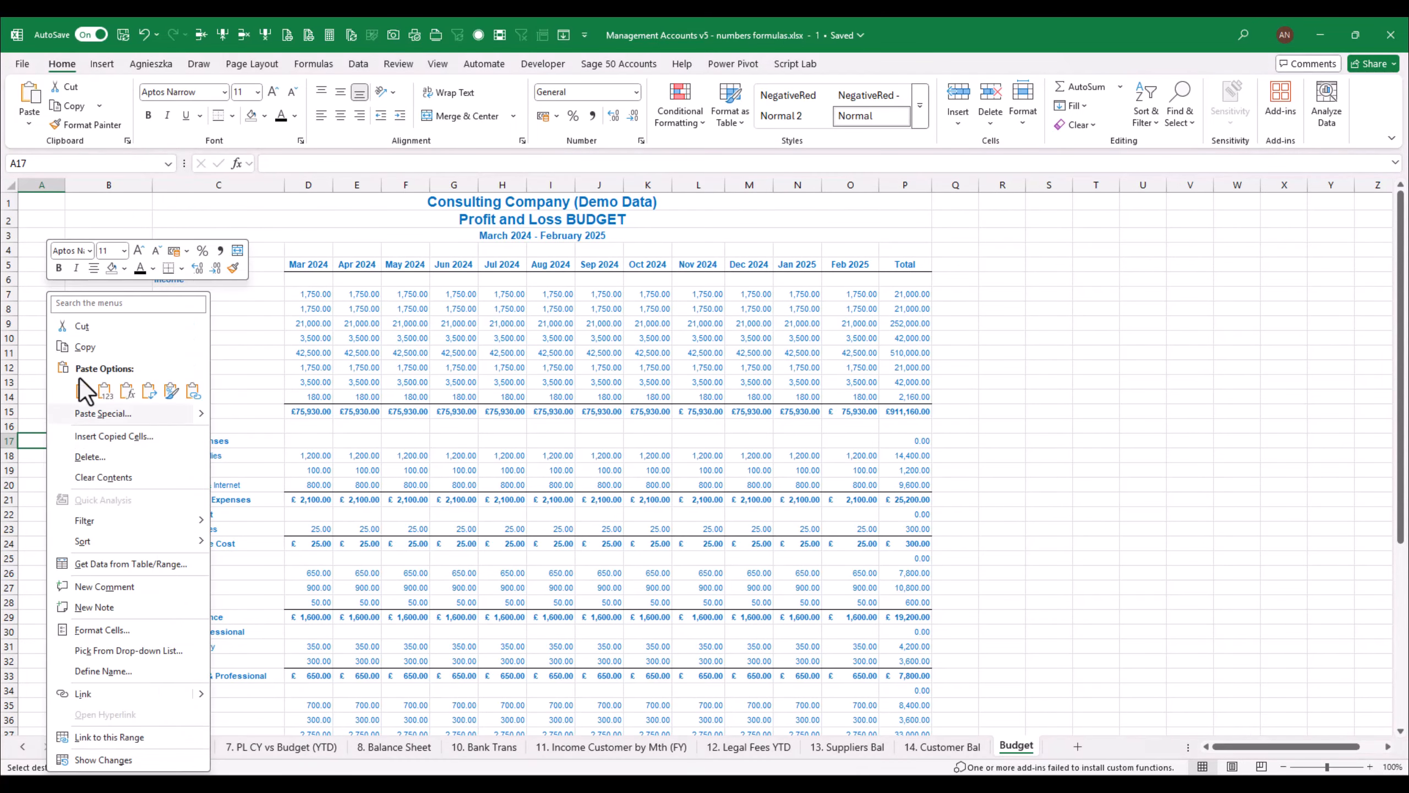
click(99, 401)
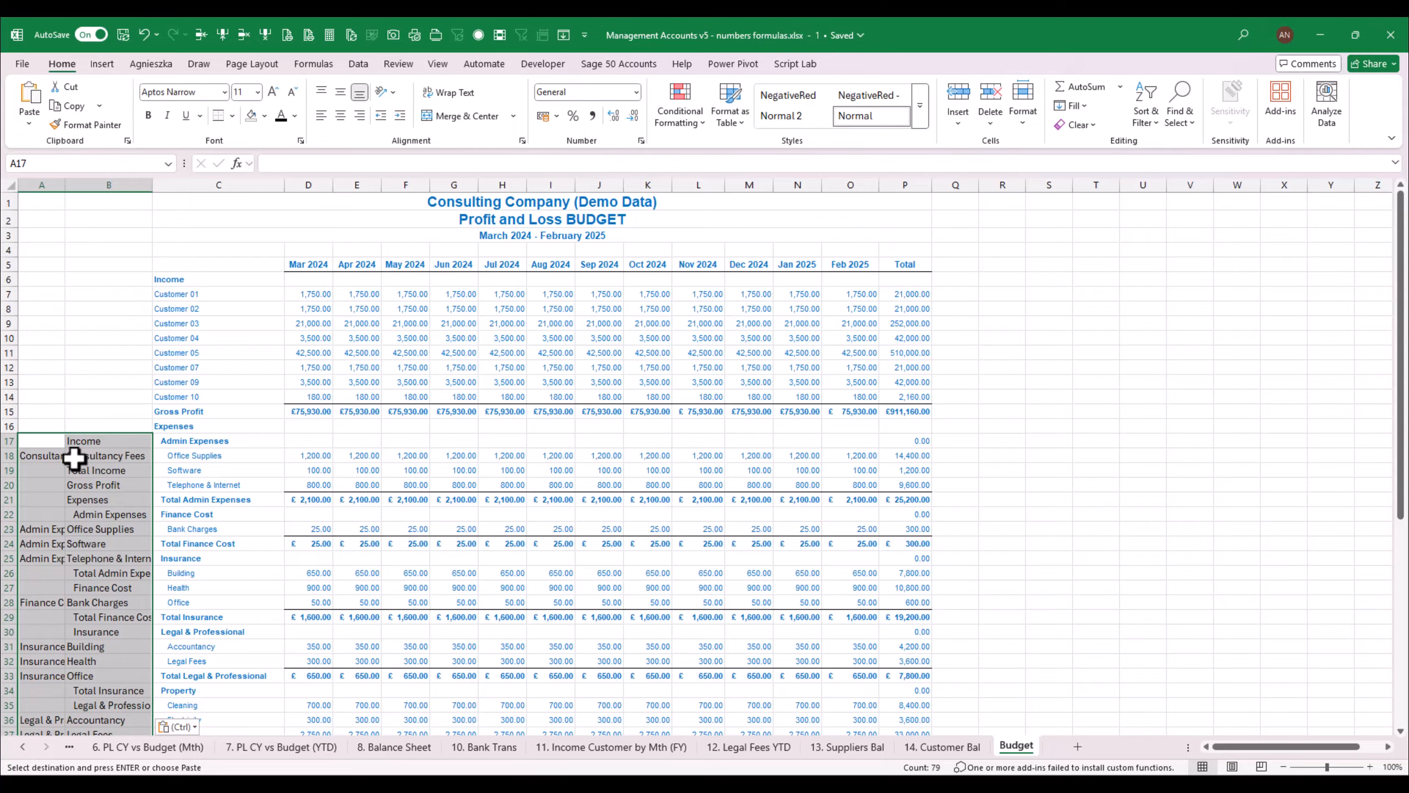
Move the pasted label block that starts with Admin Expenses in row 22 up to A17, aligning it with the budget's Admin Expenses row
drag(48, 502, 100, 728)
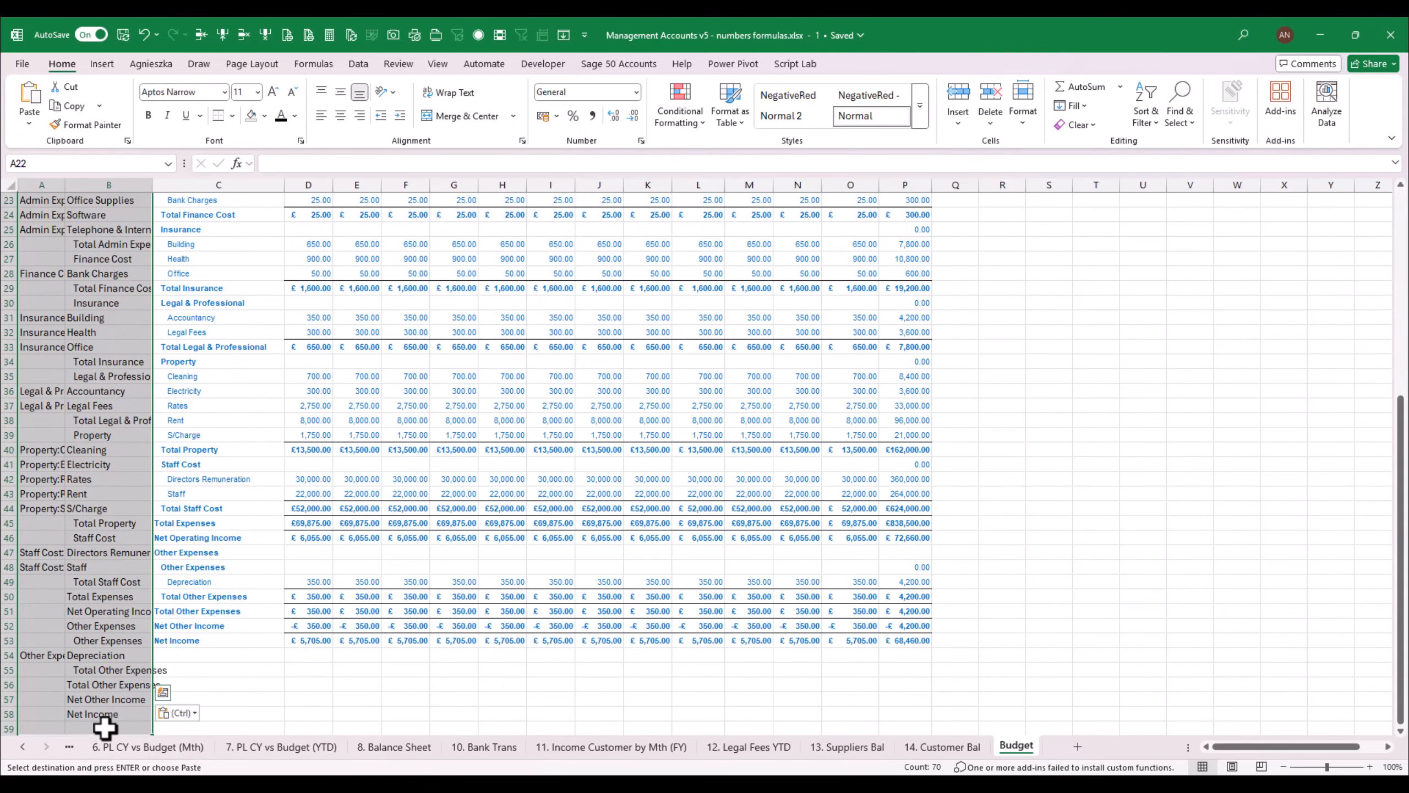
key(Up)
key(Up)
key(Up)
key(Up)
key(Up)
key(Return)
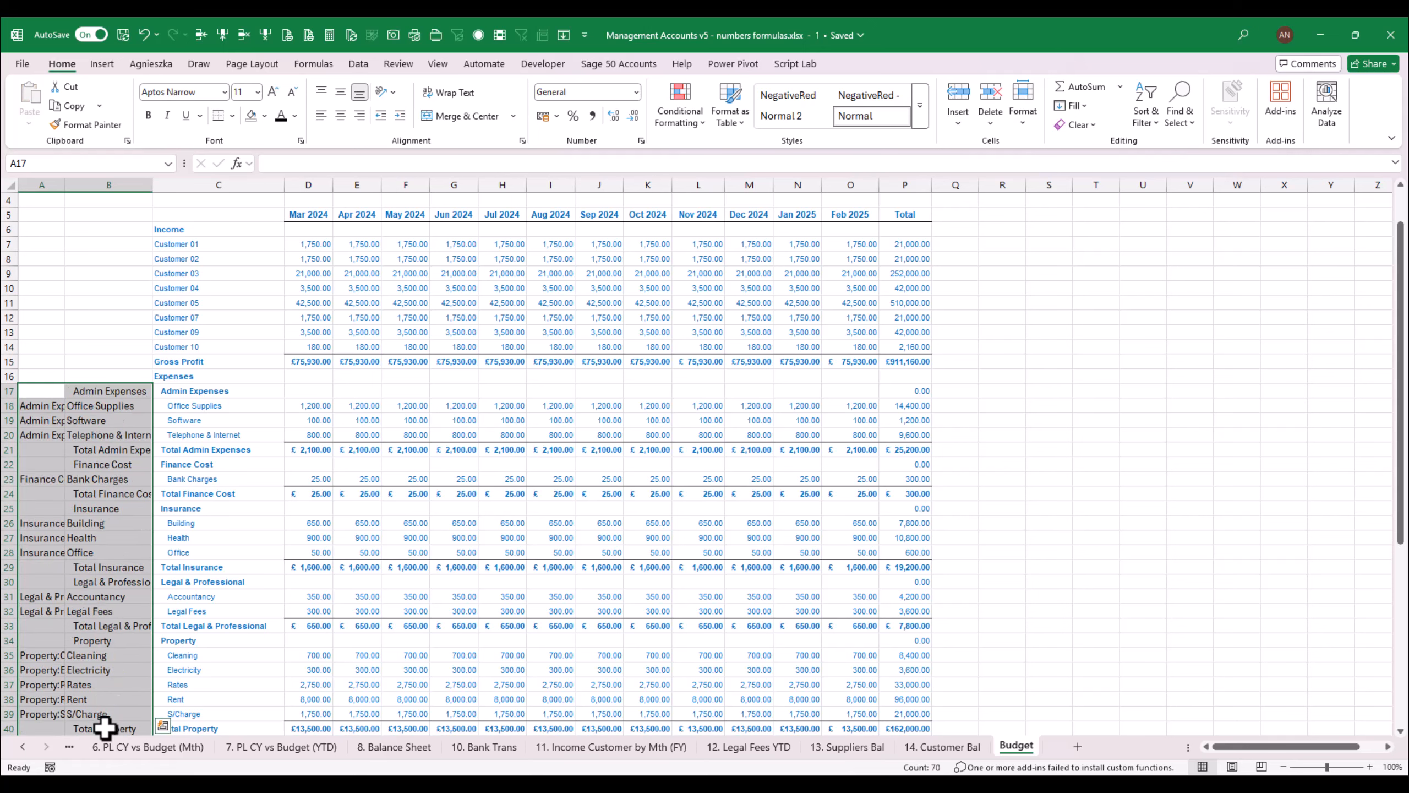
Widen column A on the Budget sheet and select the Customer 10 label in C14
drag(1401, 522, 1401, 411)
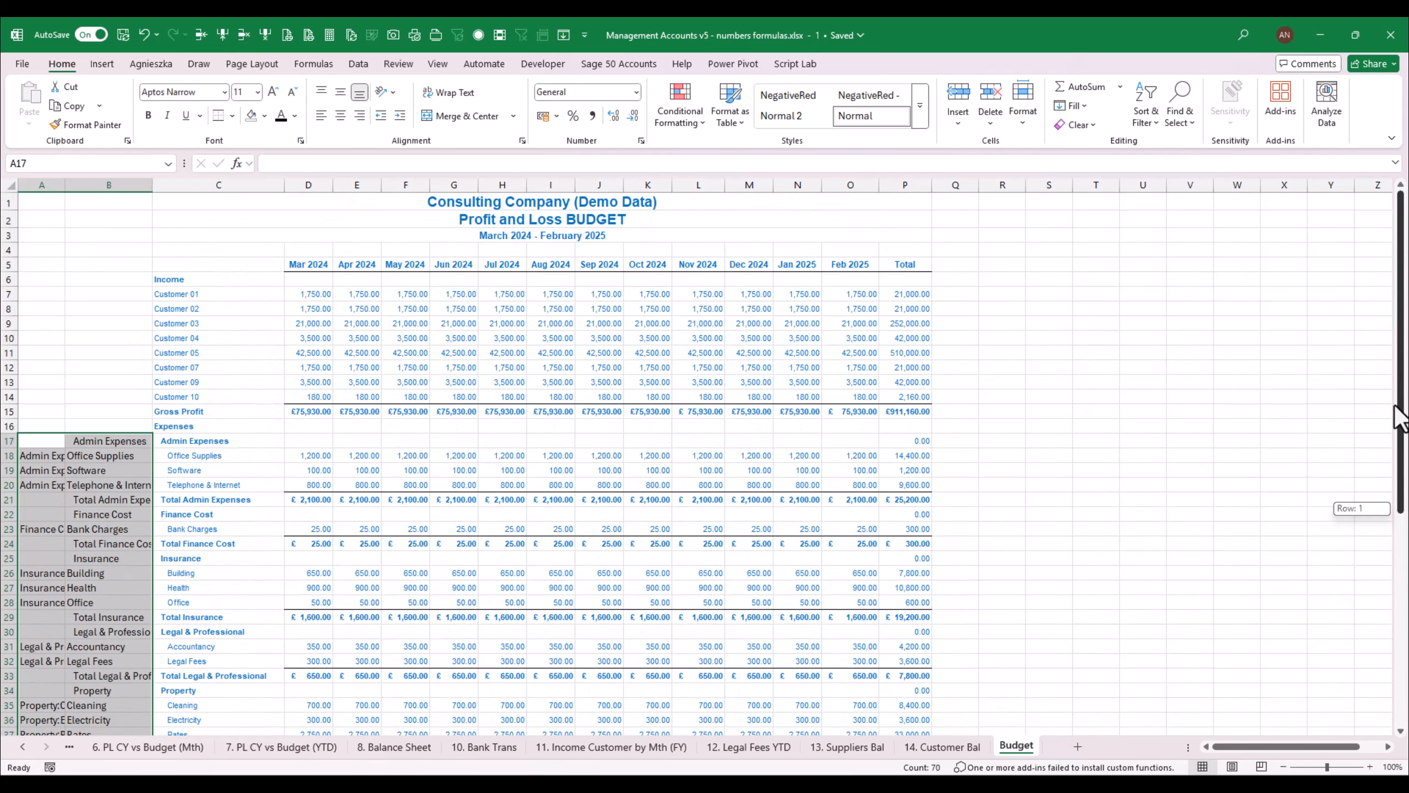
drag(65, 185, 106, 192)
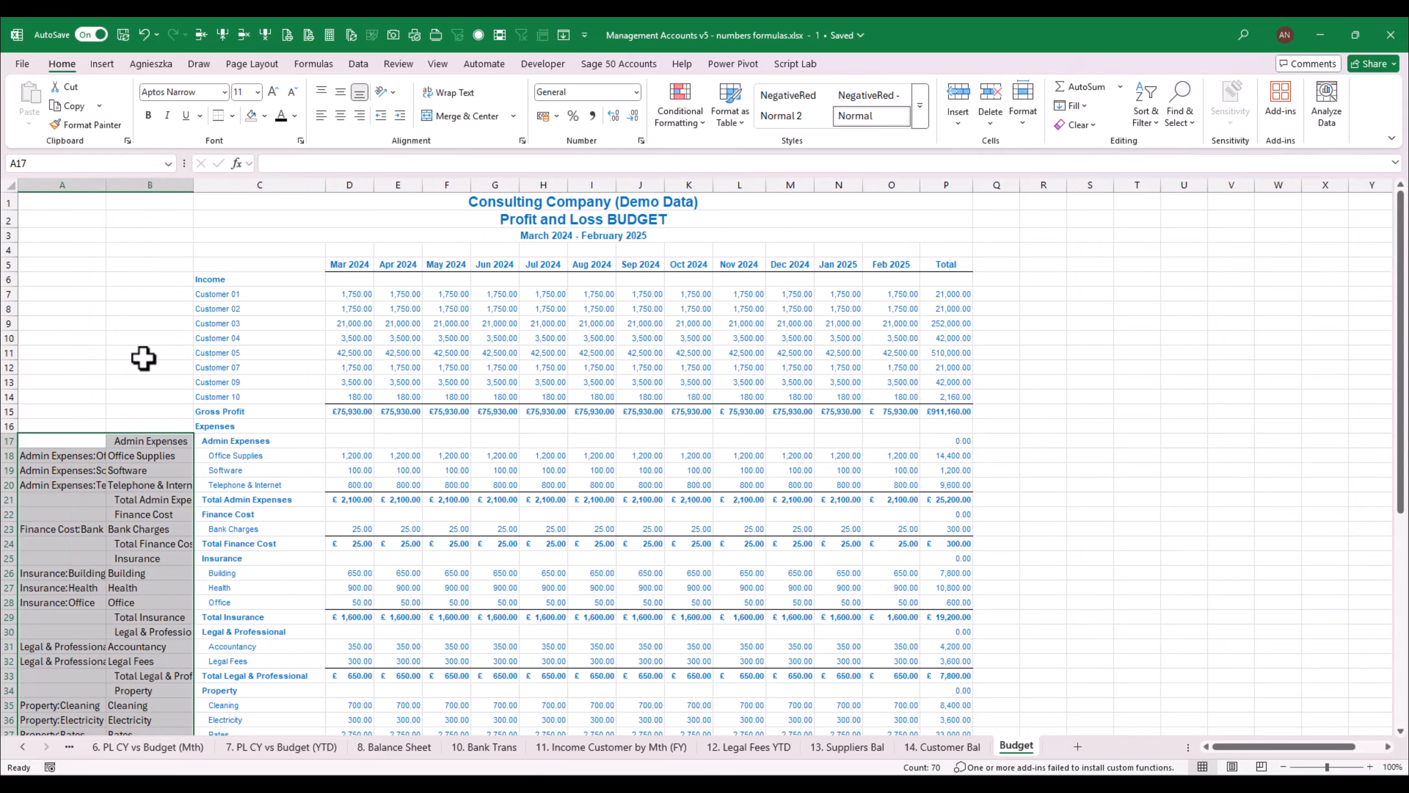
click(221, 412)
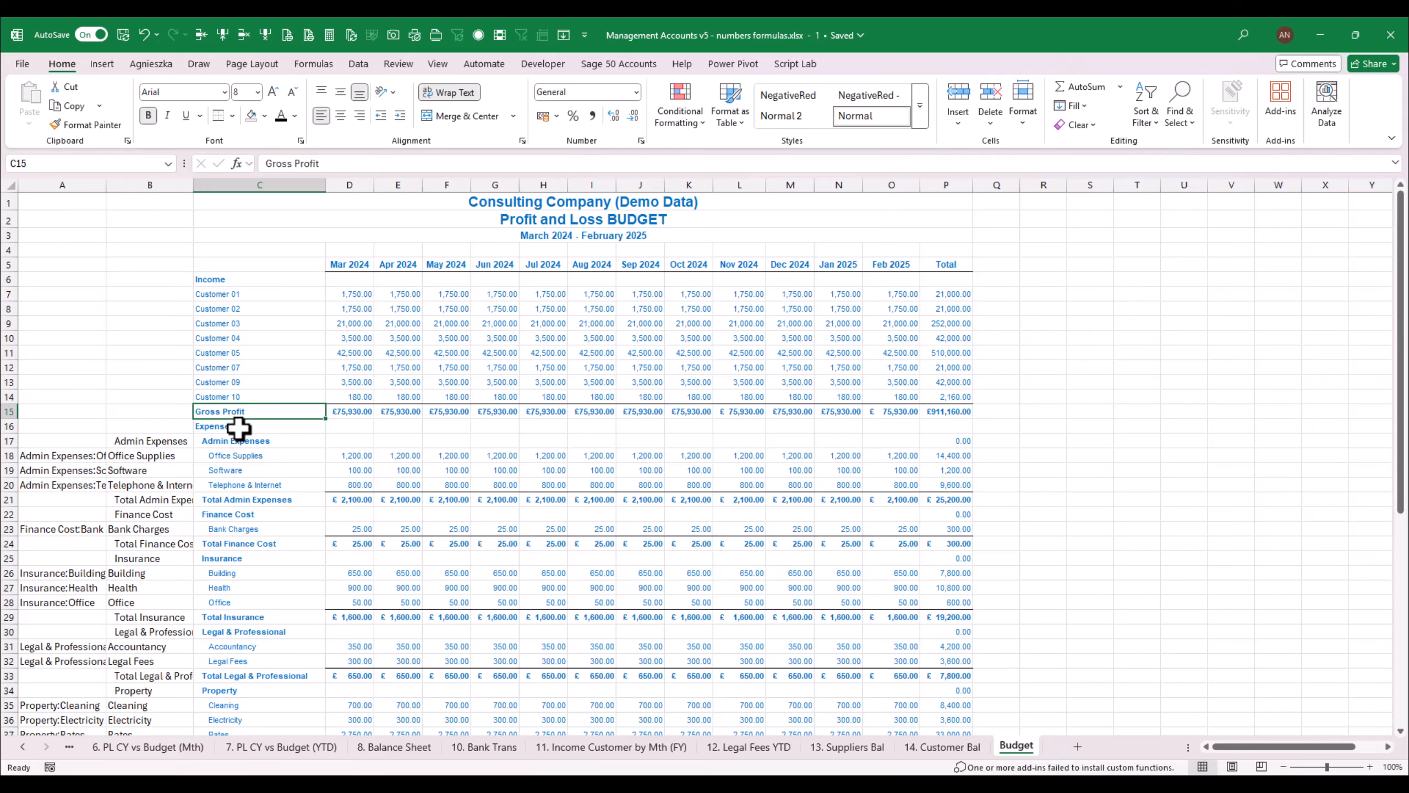
key(Up)
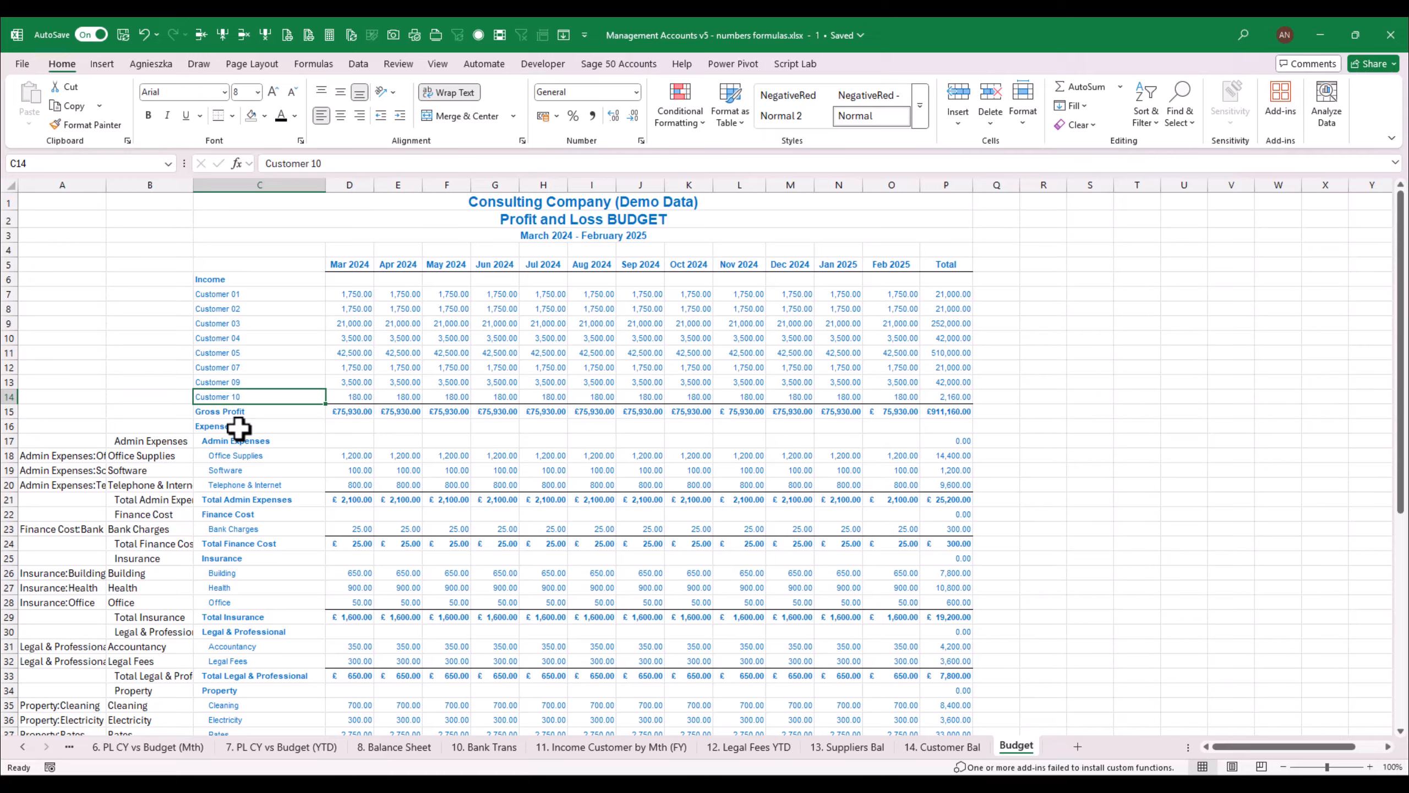
Rename the Gross Profit label in C15 on the Budget sheet as Total Income
key(Up)
key(Up)
key(Up)
key(Up)
key(Up)
key(Up)
key(Up)
key(Down)
key(Down)
key(Down)
key(Down)
key(Down)
key(Down)
key(Down)
key(Down)
text(Total)
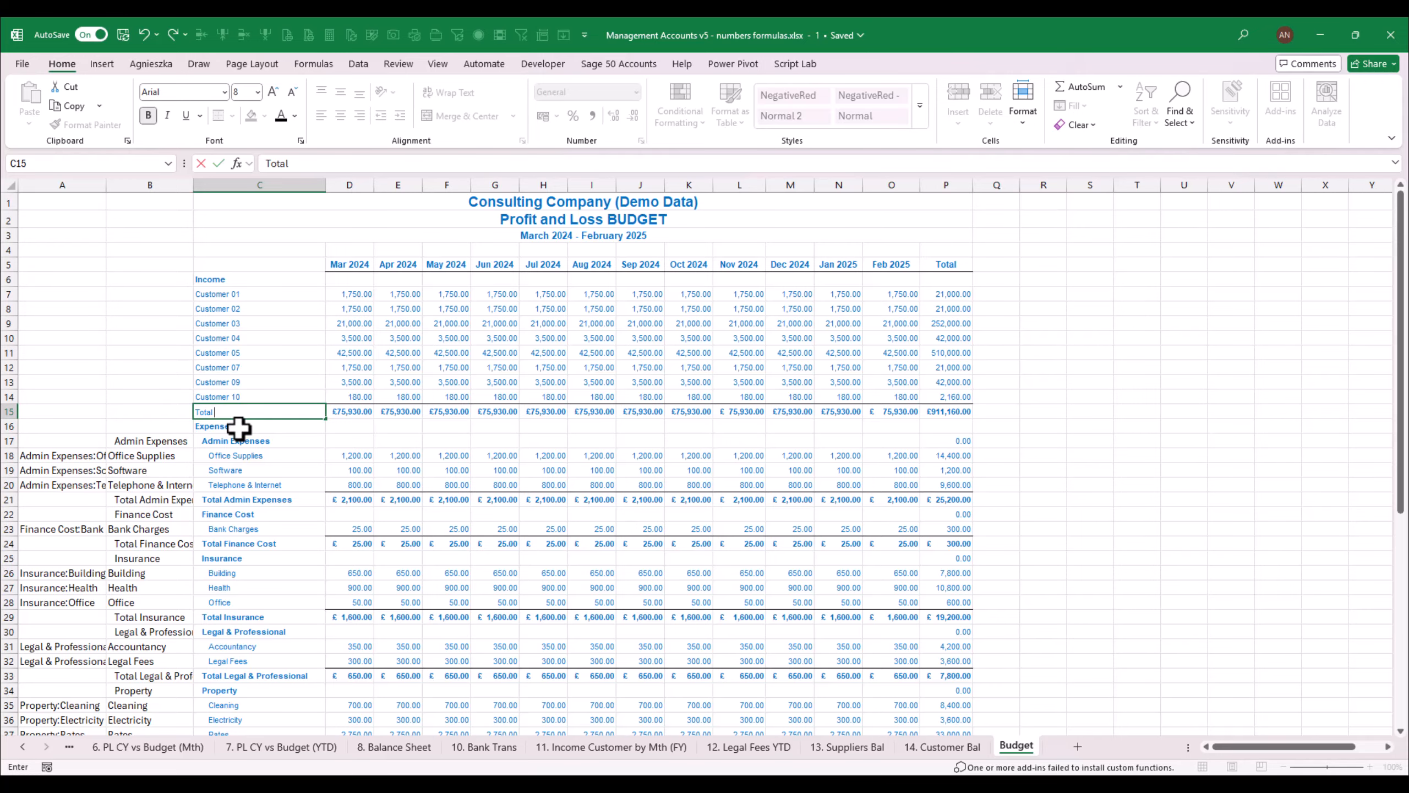
key(ctrl+Return)
Copy the Consultancy Fees account name from A8 of 7. PL CY vs Budget (YTD) into A15 on the Budget sheet
key(Left)
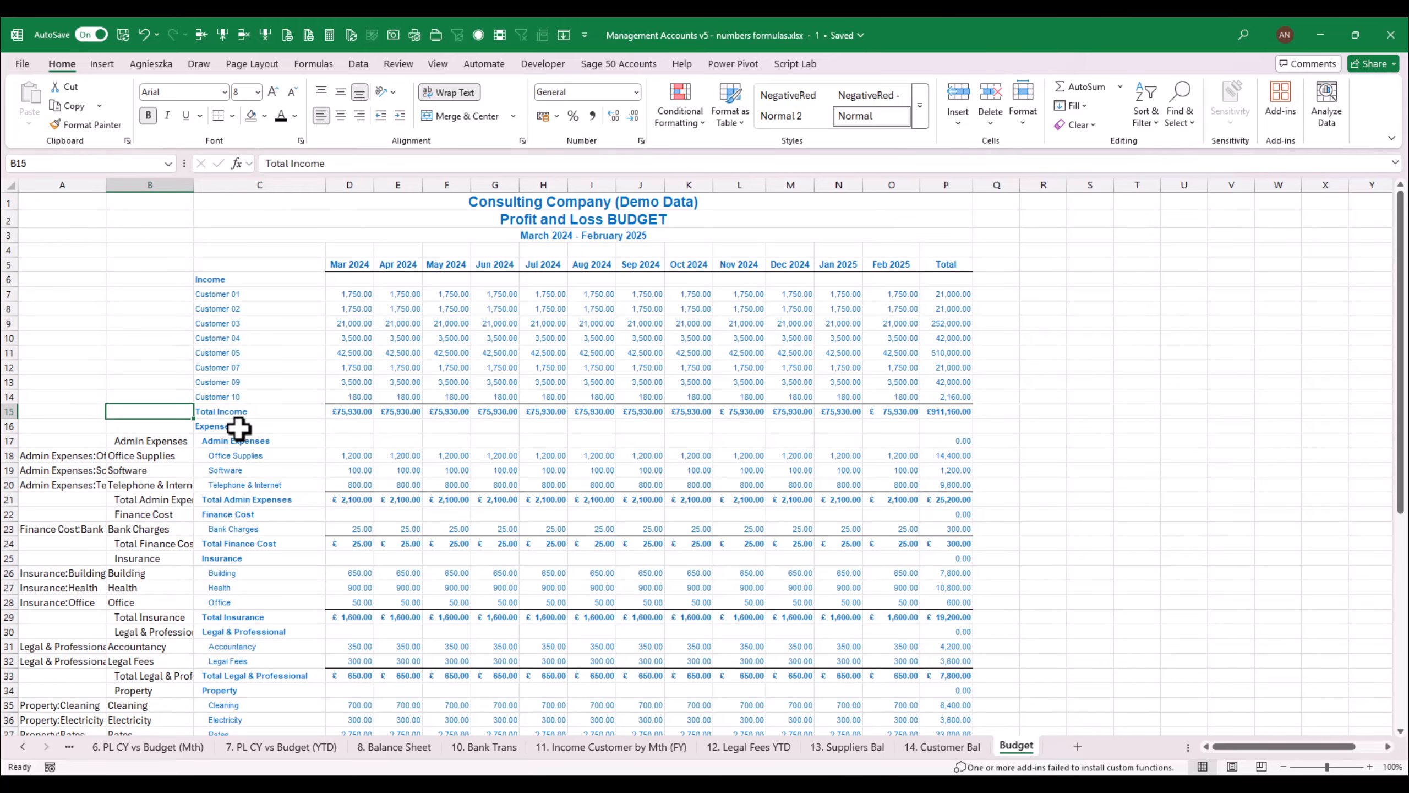
key(Left)
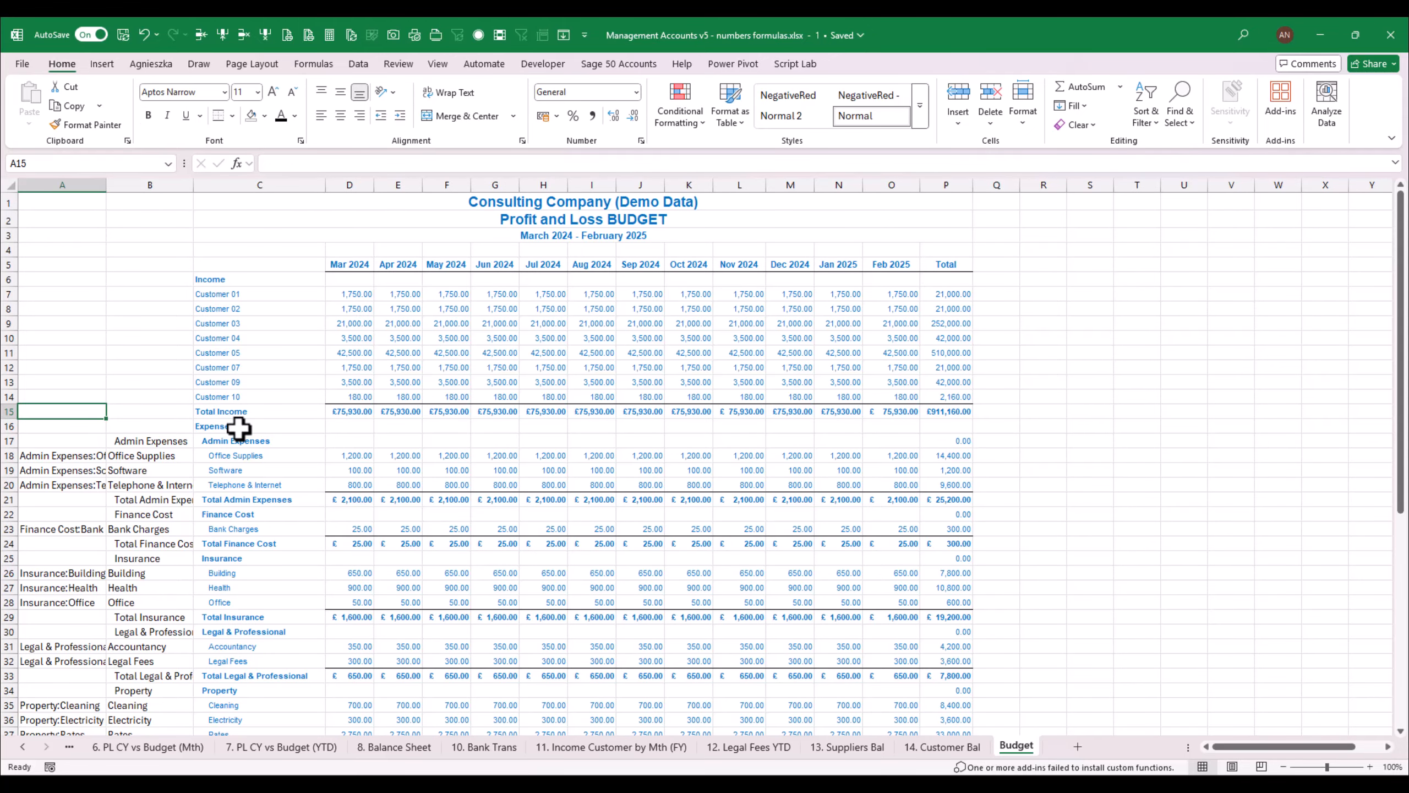
click(600, 747)
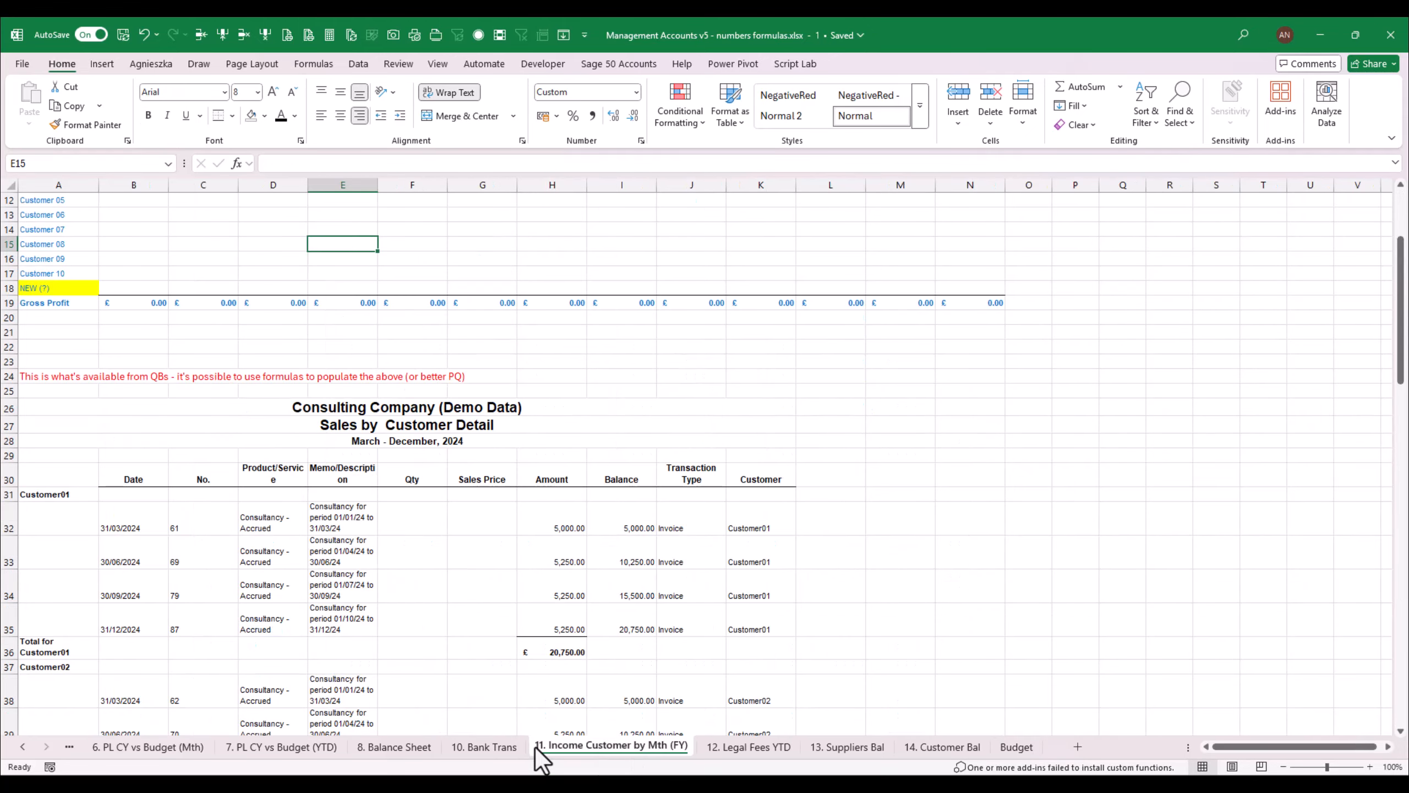
click(333, 747)
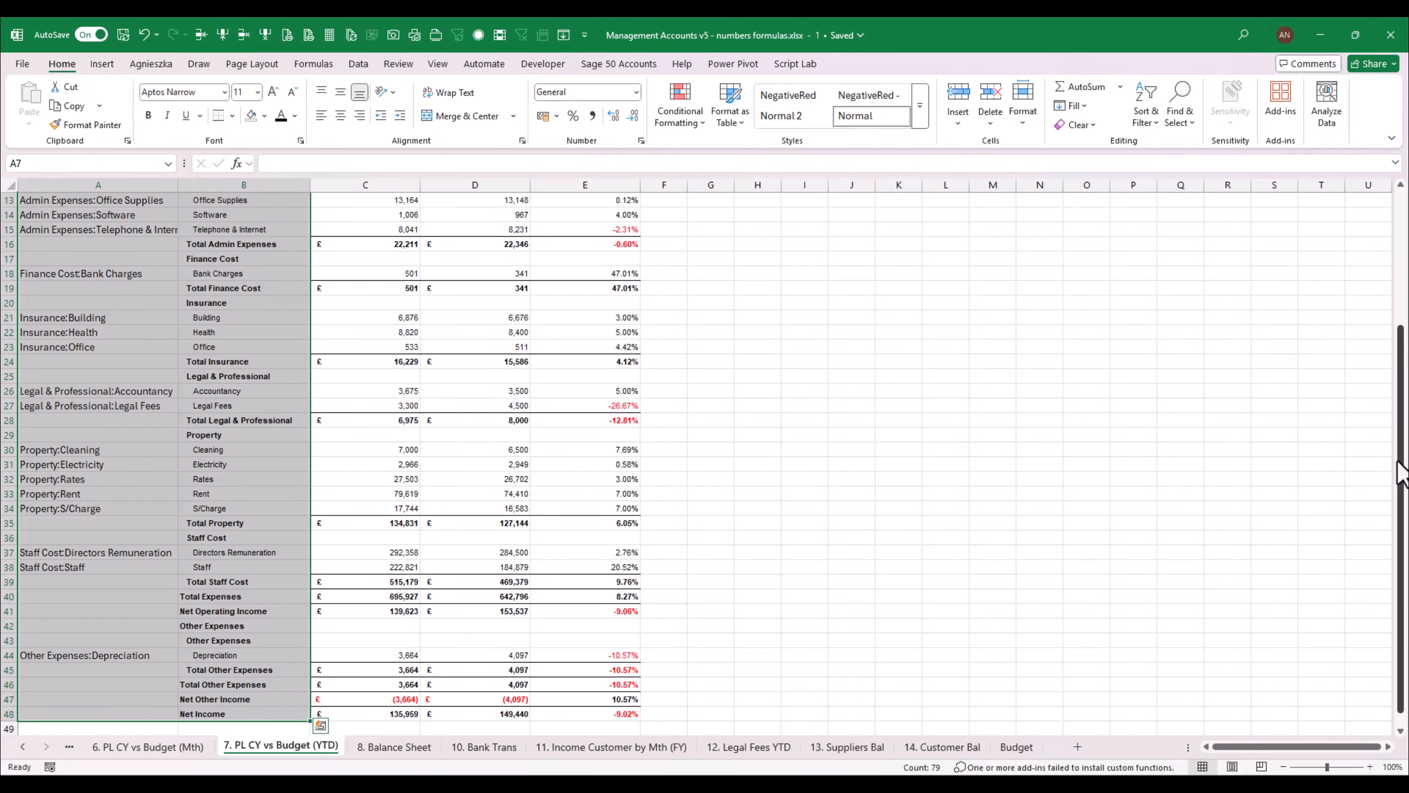
drag(1400, 467, 1393, 297)
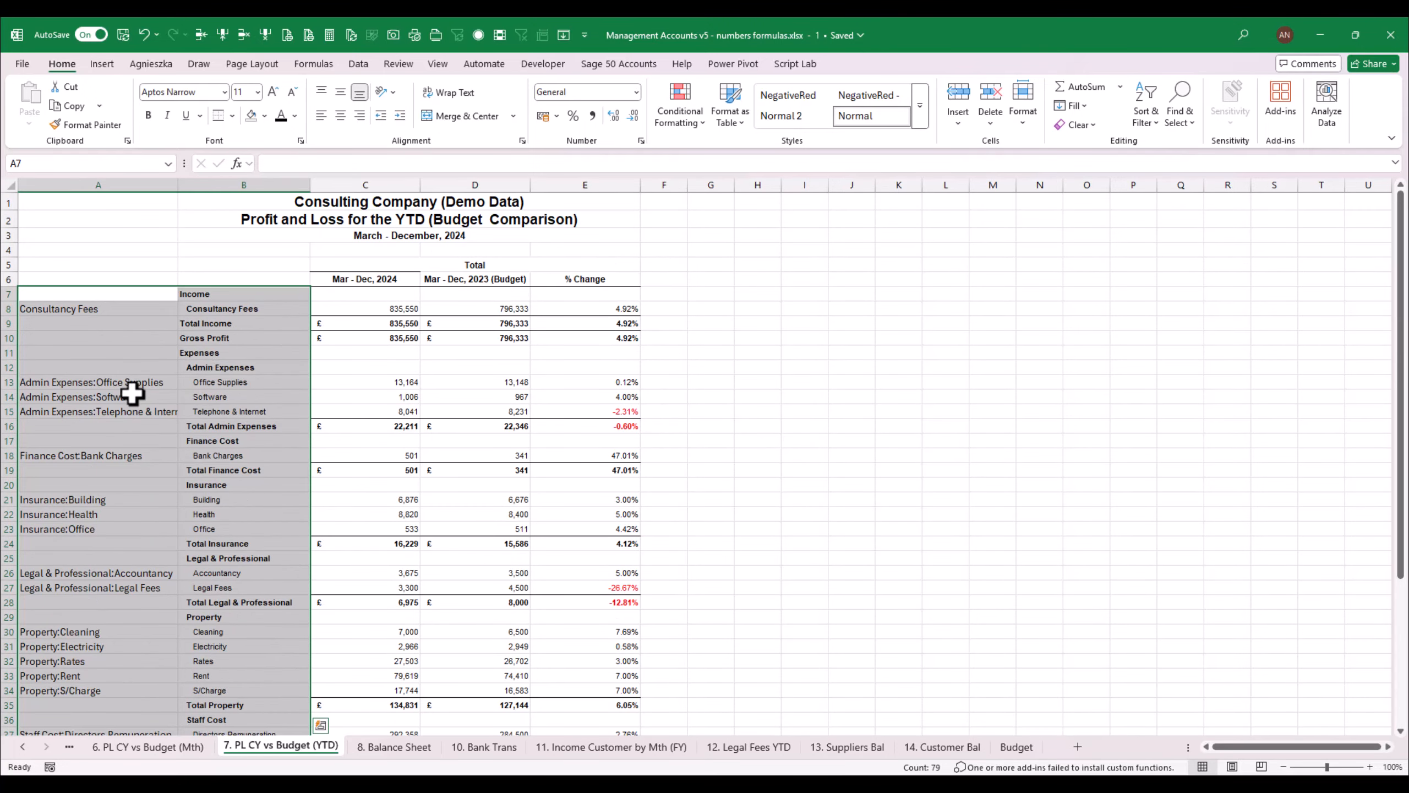
click(114, 308)
key(ctrl+c)
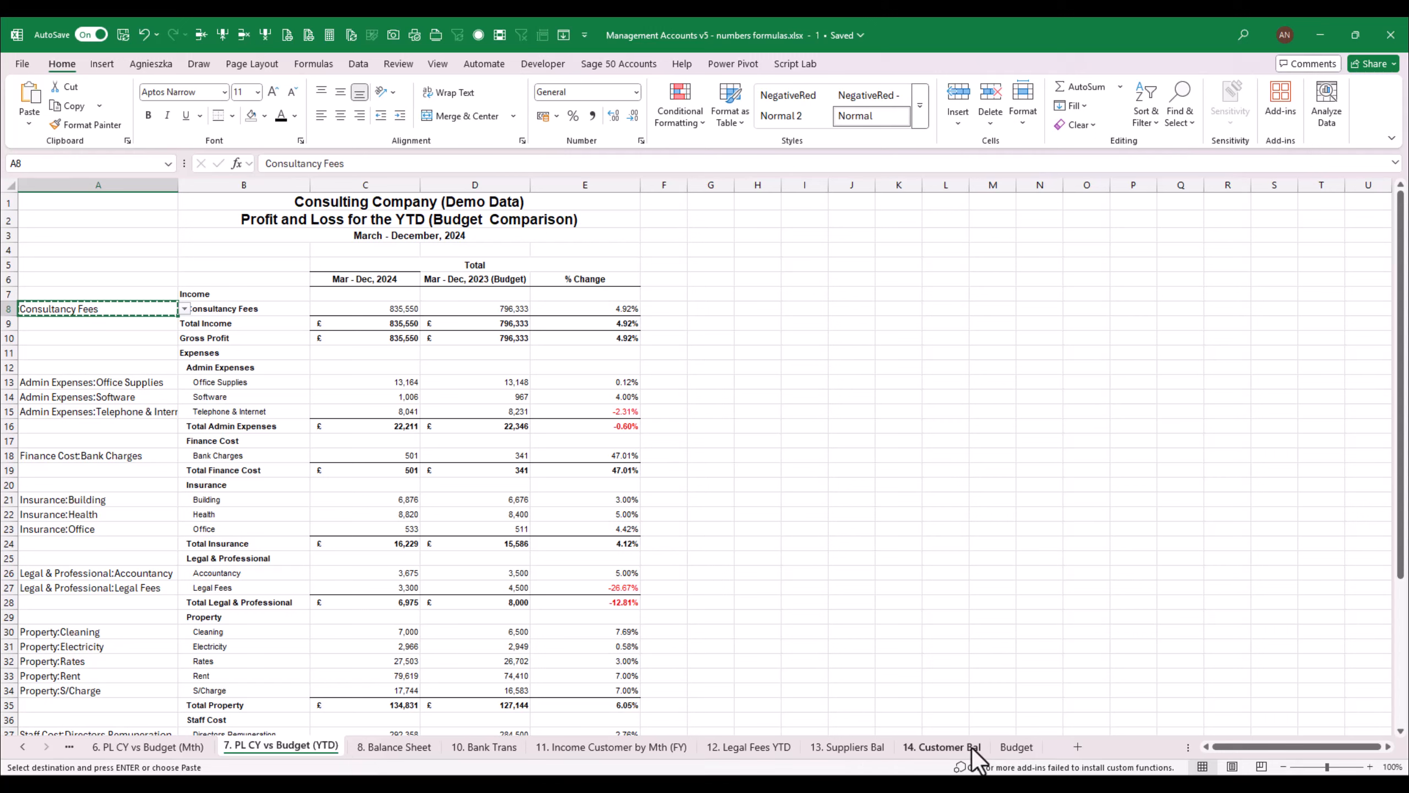
click(23, 746)
click(23, 747)
click(23, 746)
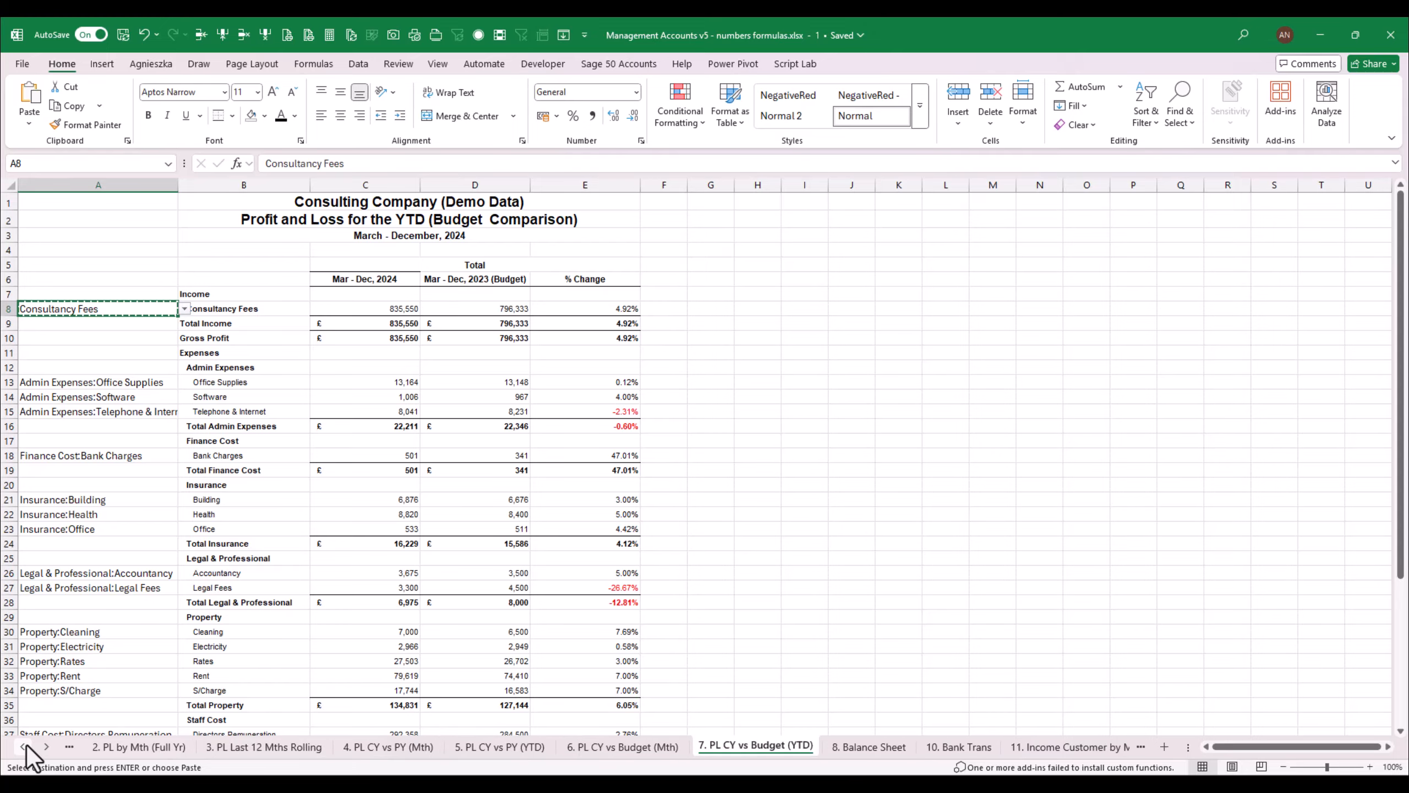
click(47, 747)
click(47, 747)
click(47, 747)
click(1016, 748)
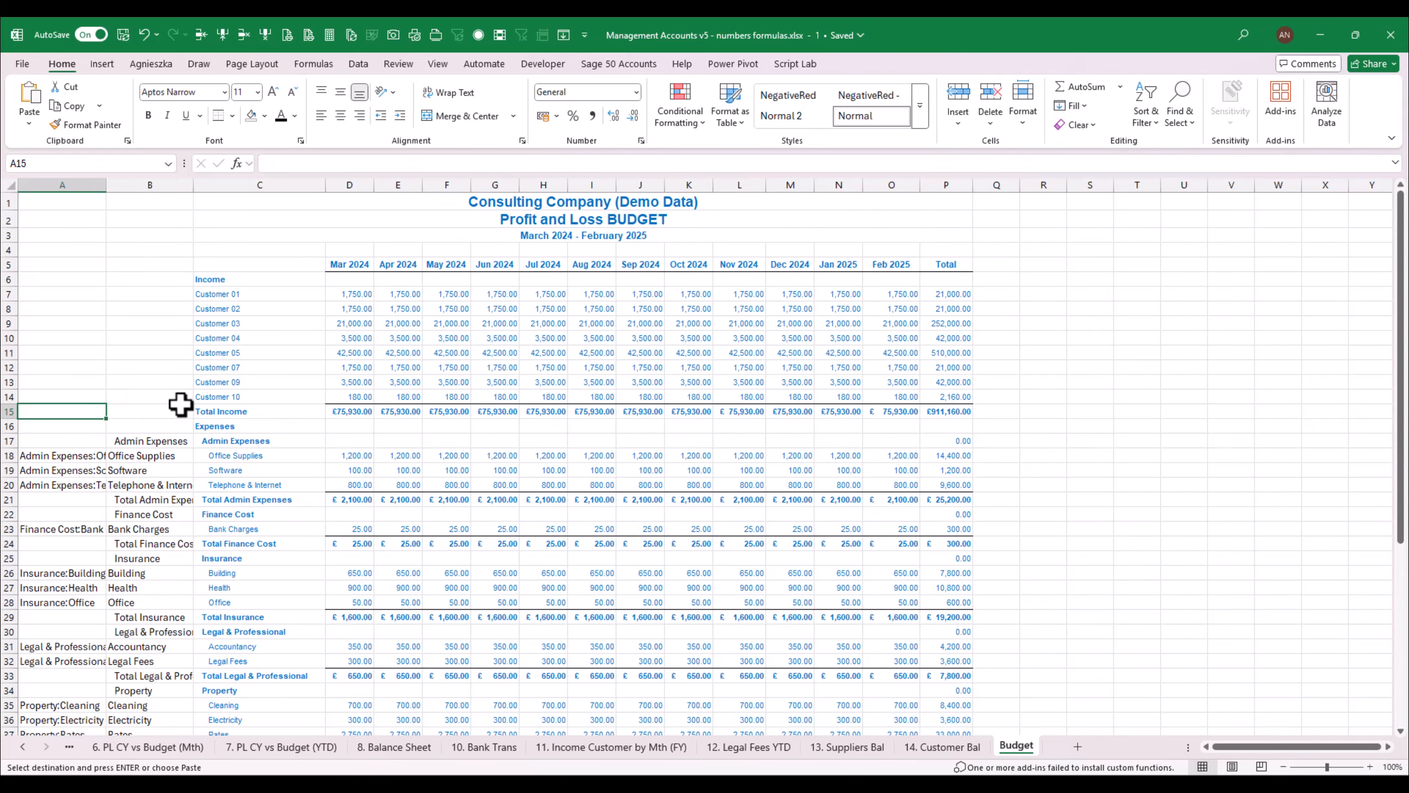
key(ctrl+v)
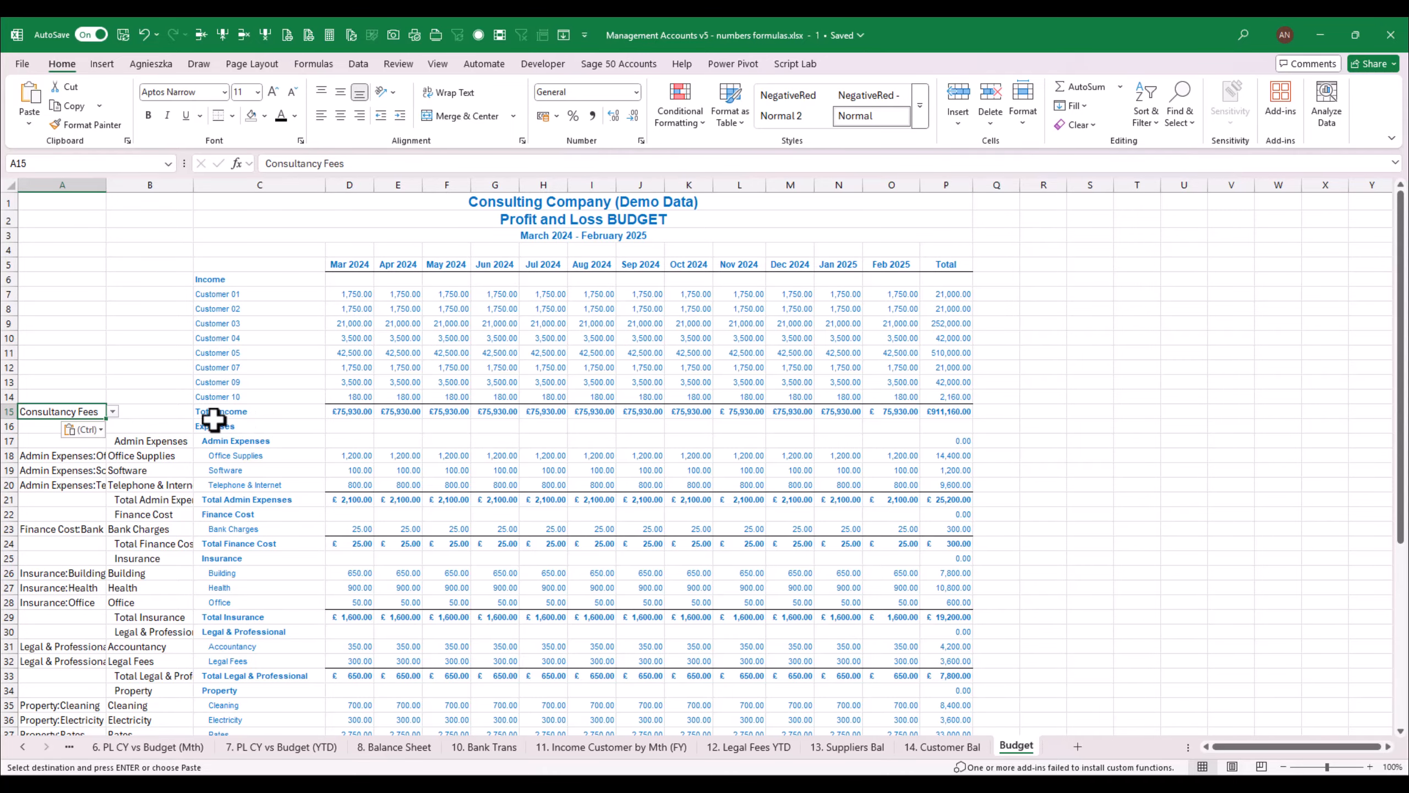
Clear the pasted short labels from B15:B53 and widen column A to fit the full account names
click(70, 456)
drag(107, 185, 158, 188)
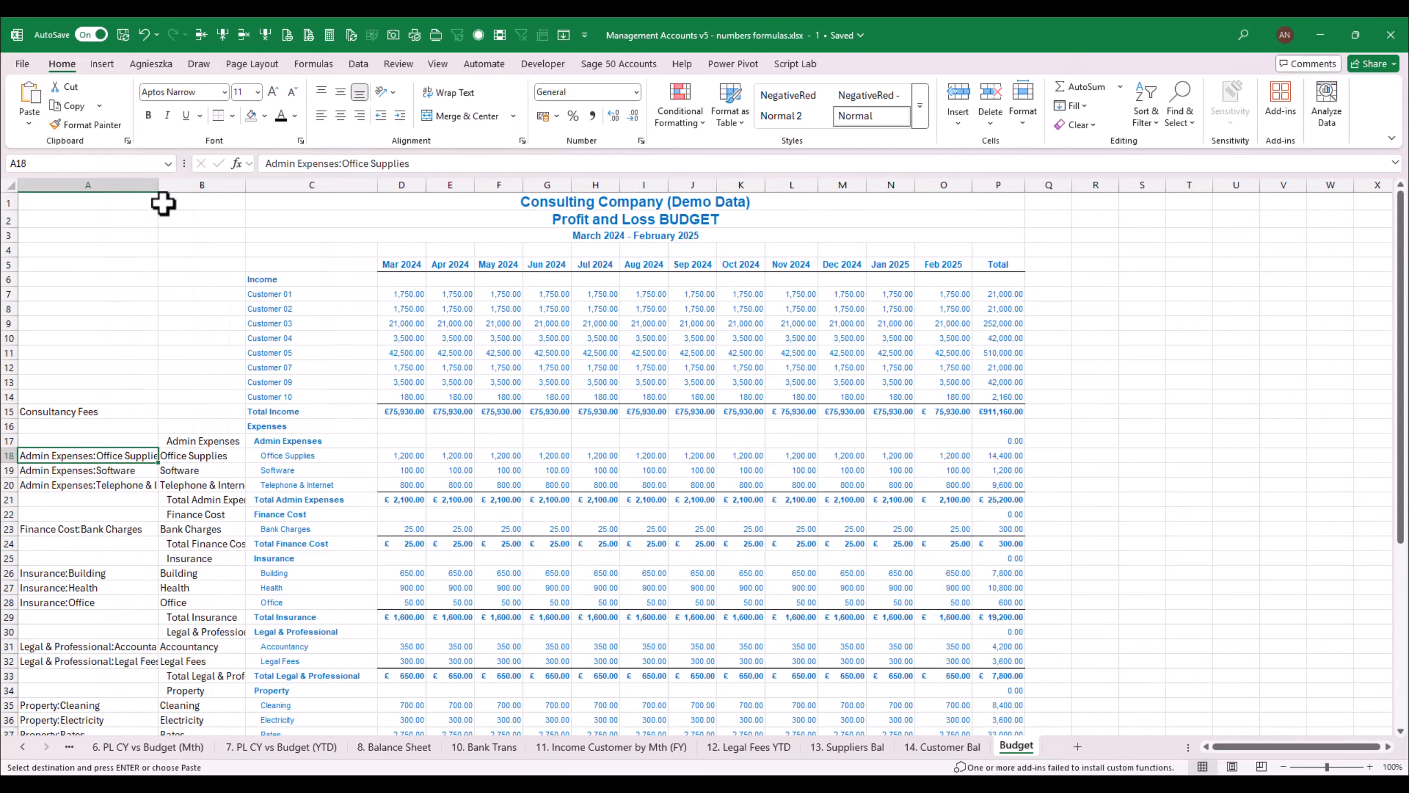
click(181, 471)
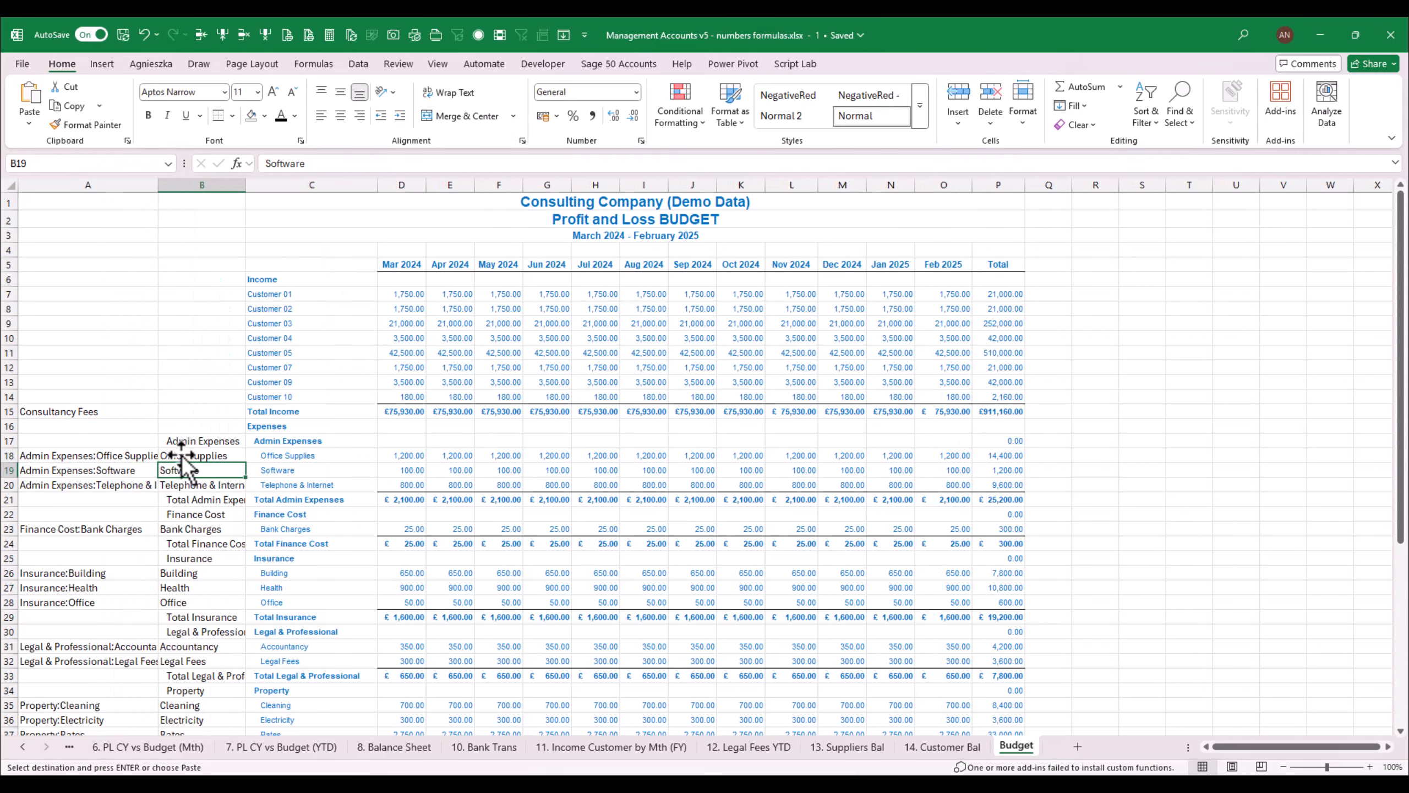
click(193, 409)
drag(248, 421, 190, 771)
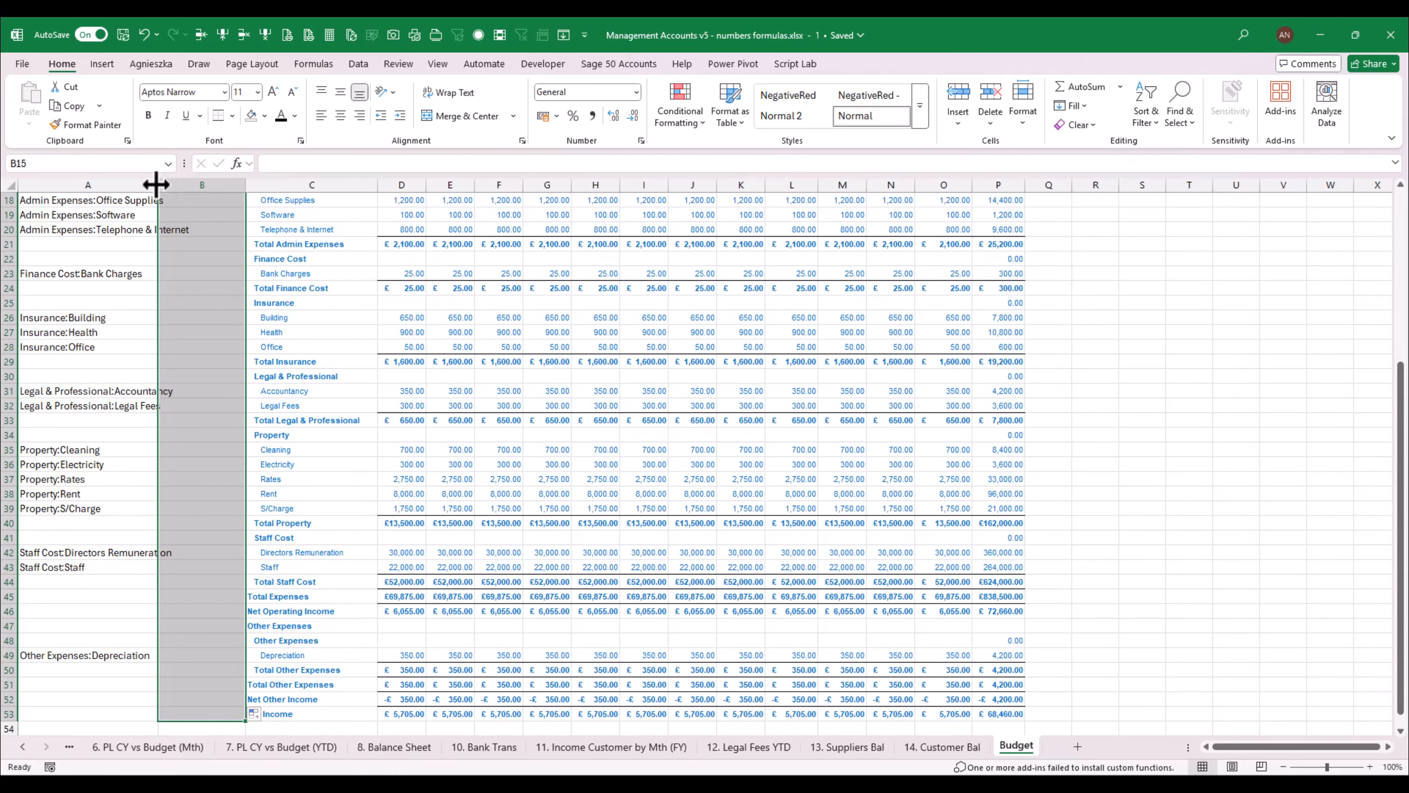
drag(155, 185, 196, 184)
click(117, 300)
drag(1404, 367, 1402, 196)
click(157, 185)
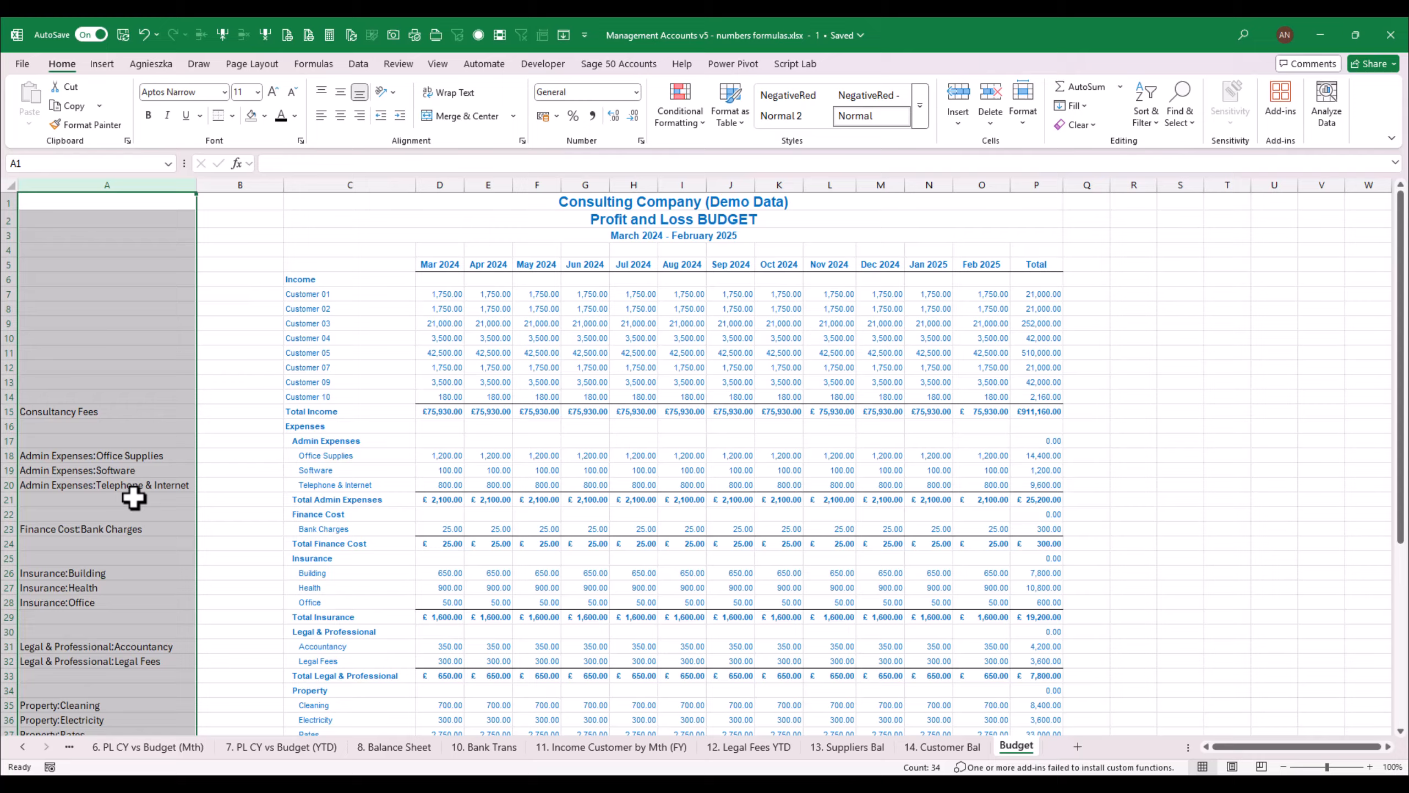
Compare the full account names in column A with the budget's own labels in column C for the income and Admin Expenses rows
click(138, 461)
click(309, 464)
click(103, 460)
click(322, 460)
click(63, 455)
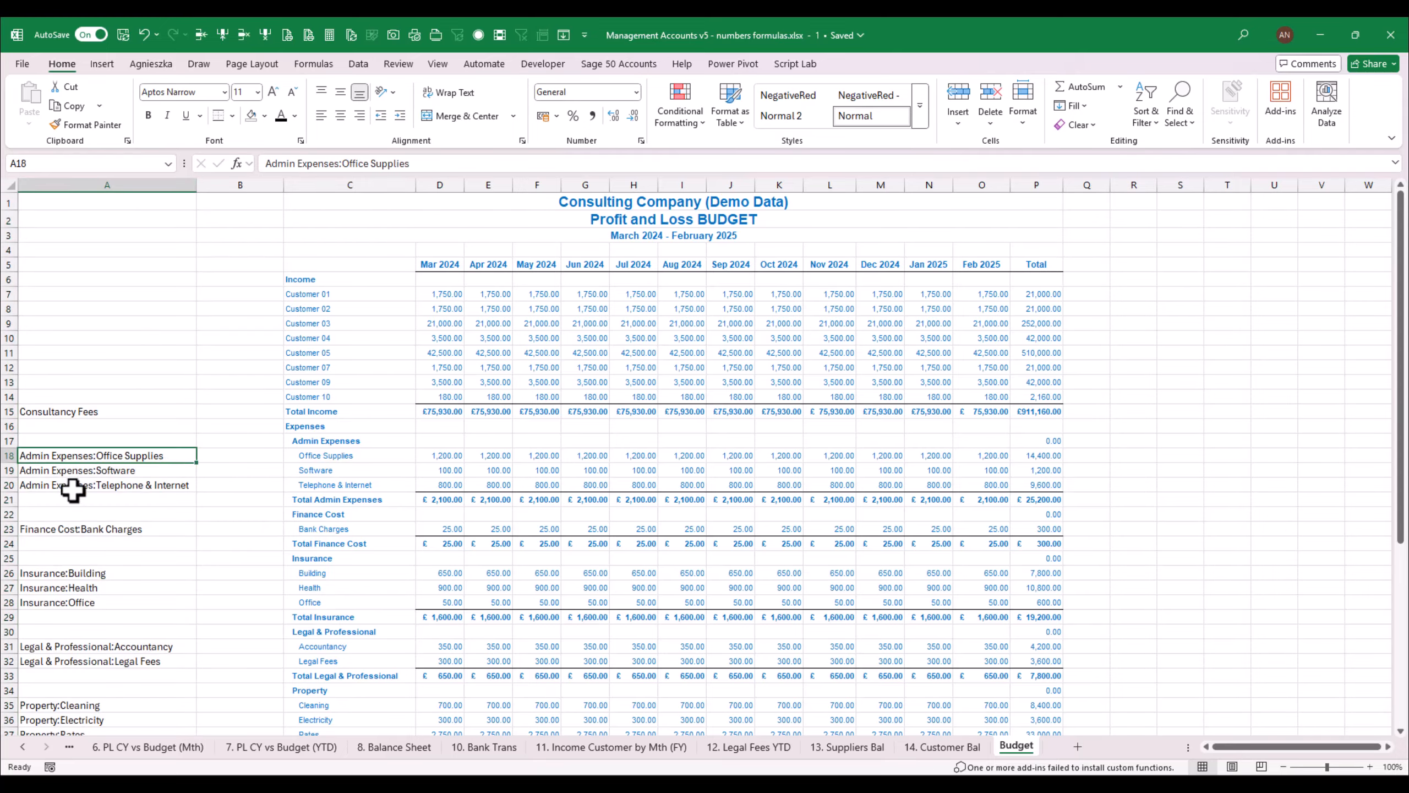
click(69, 486)
click(319, 470)
click(94, 411)
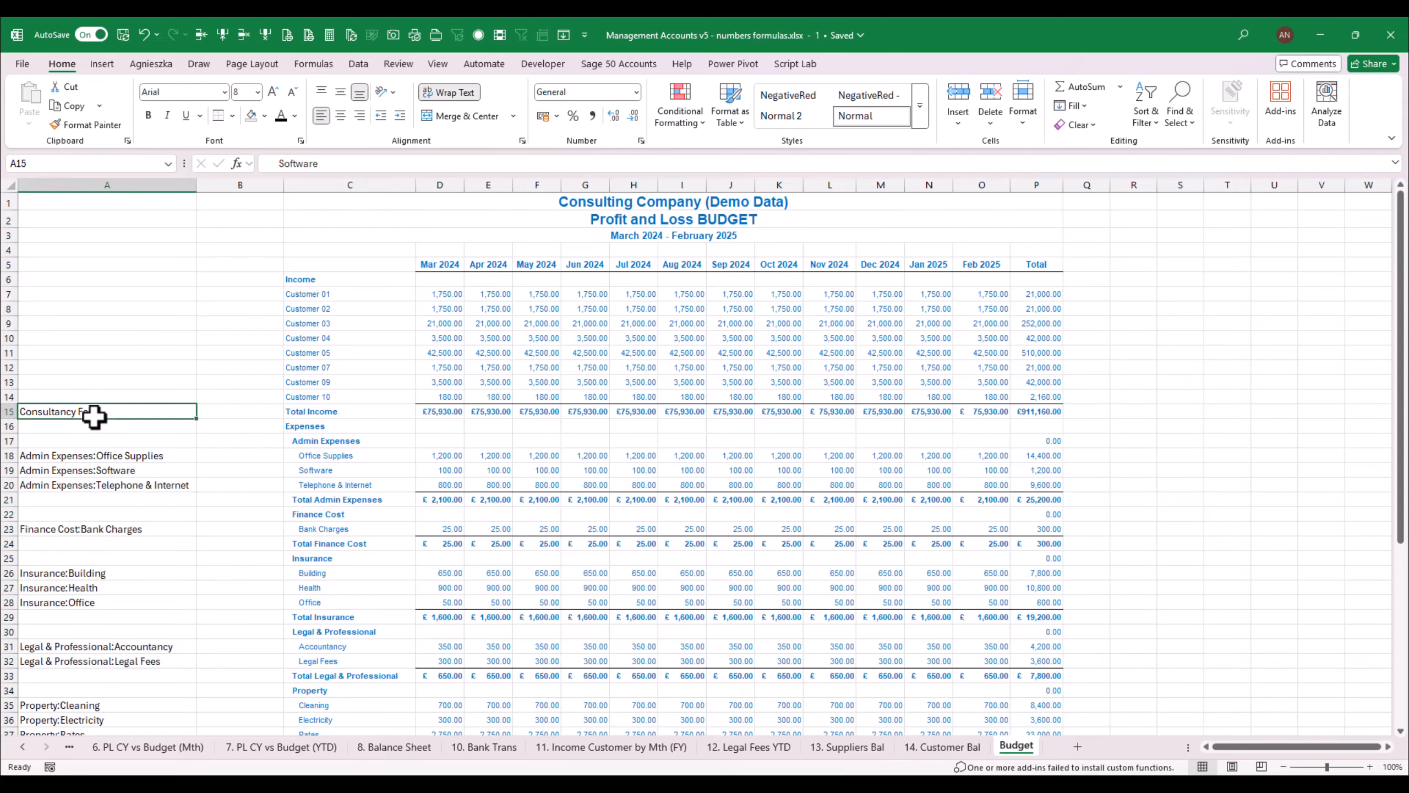
click(114, 486)
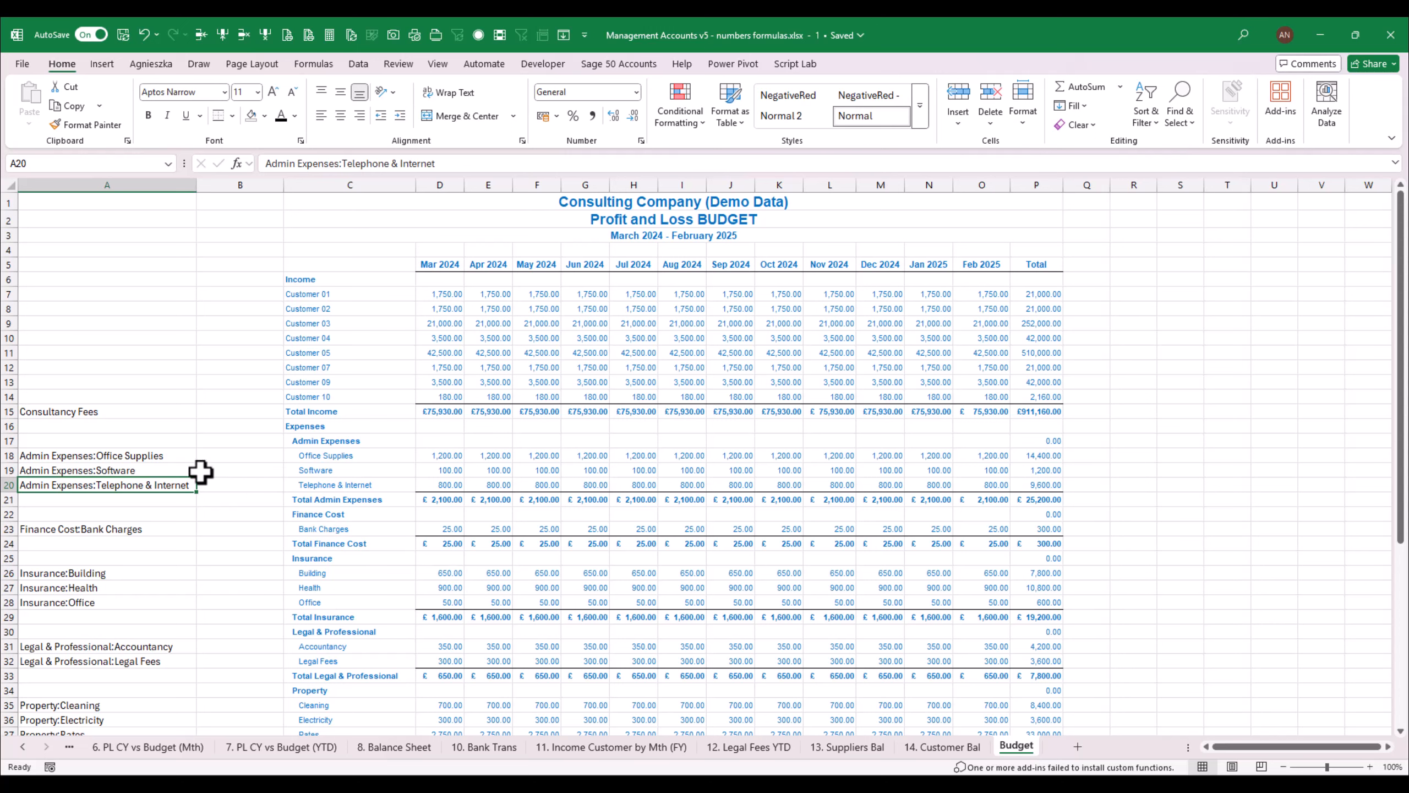
Copy the account drop-down from A15 to A16:A53 on the Budget sheet by pasting only its validation
click(141, 411)
click(203, 413)
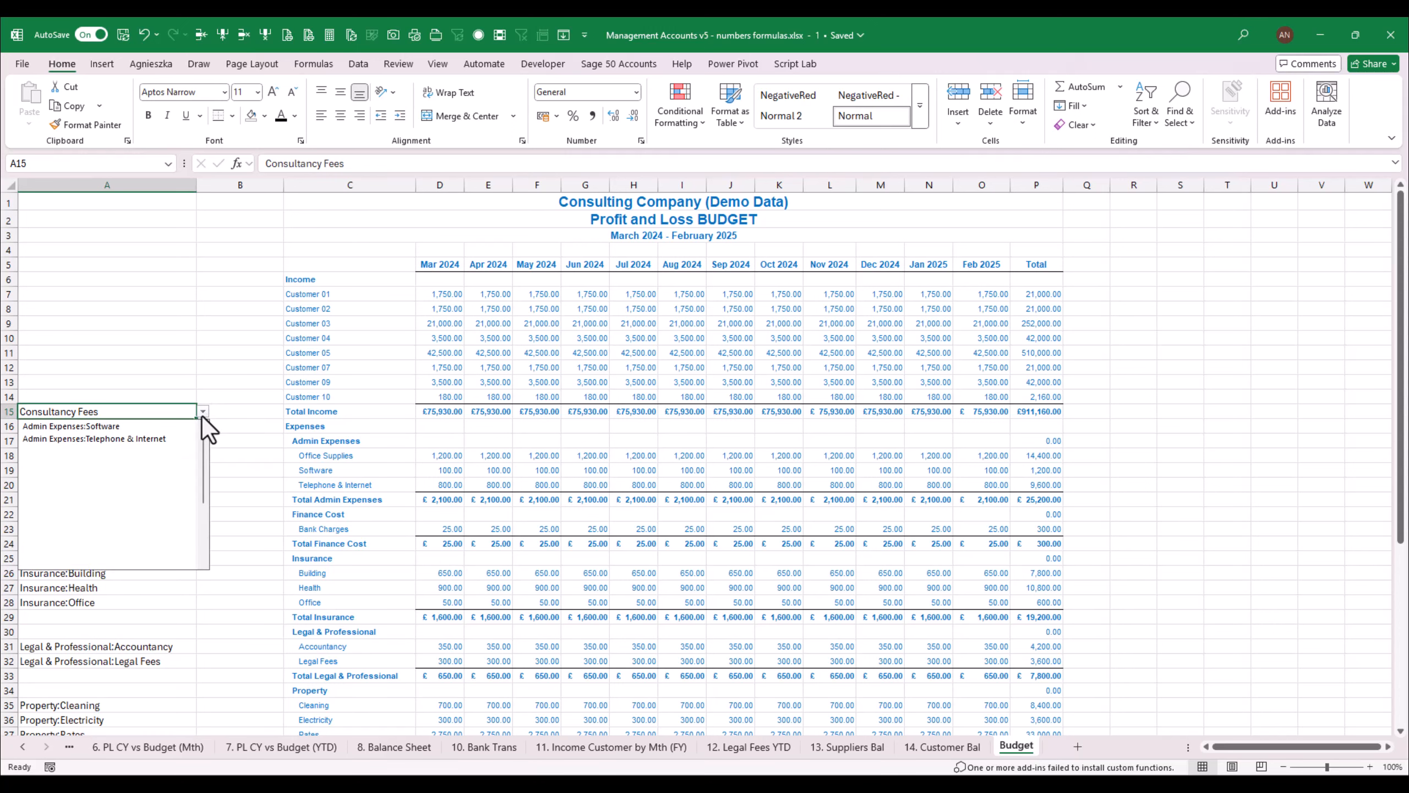
click(203, 415)
click(205, 414)
click(205, 415)
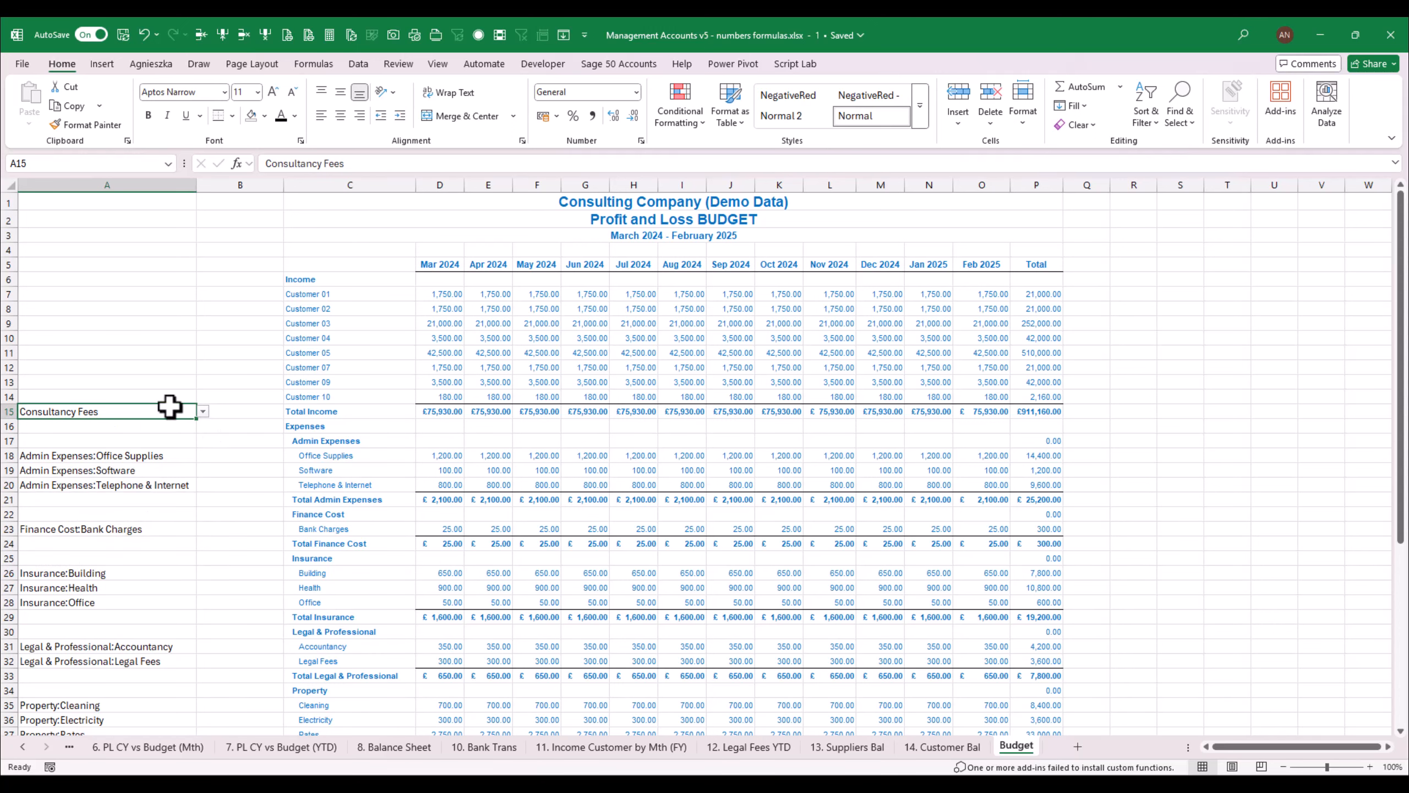
key(ctrl+c)
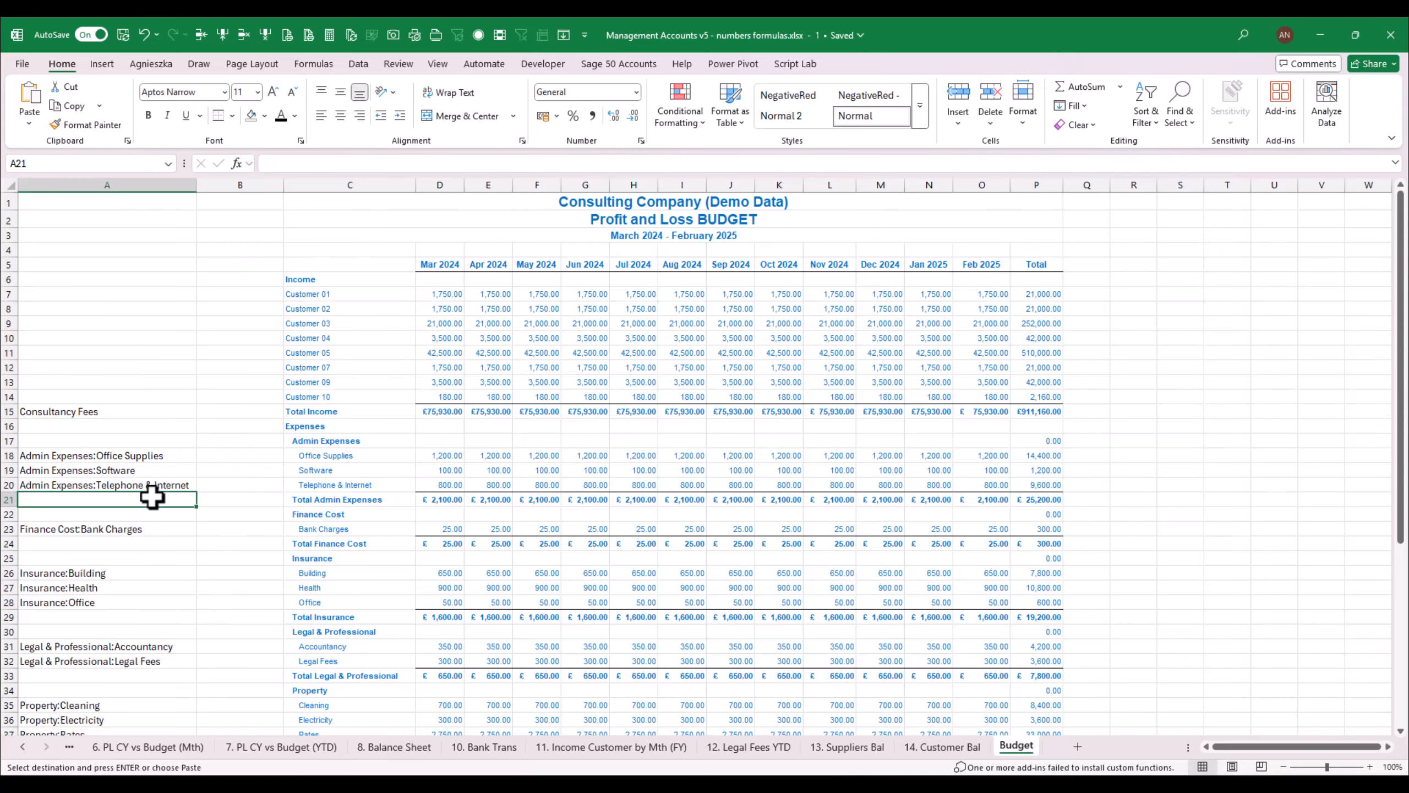
drag(142, 427, 194, 701)
right_click(151, 532)
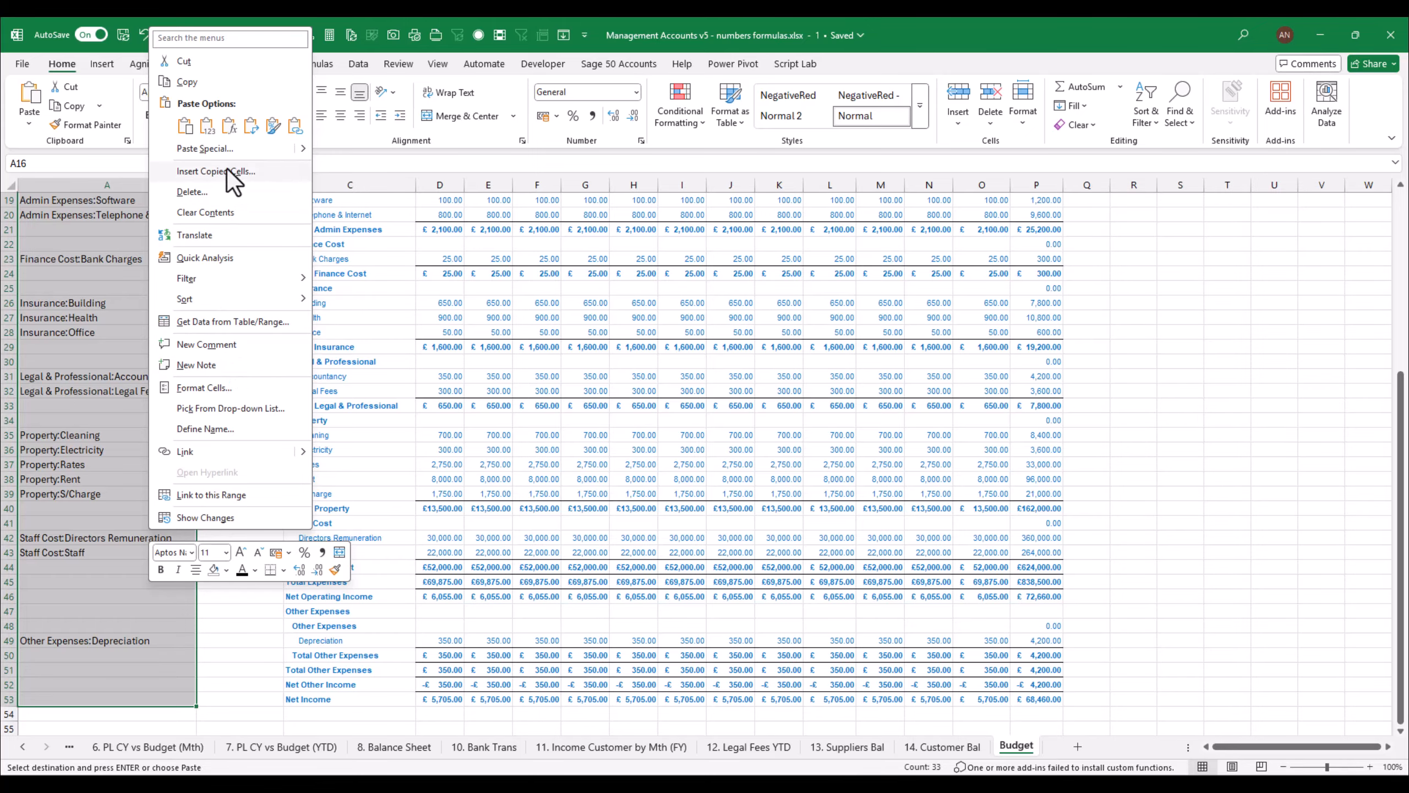
click(225, 148)
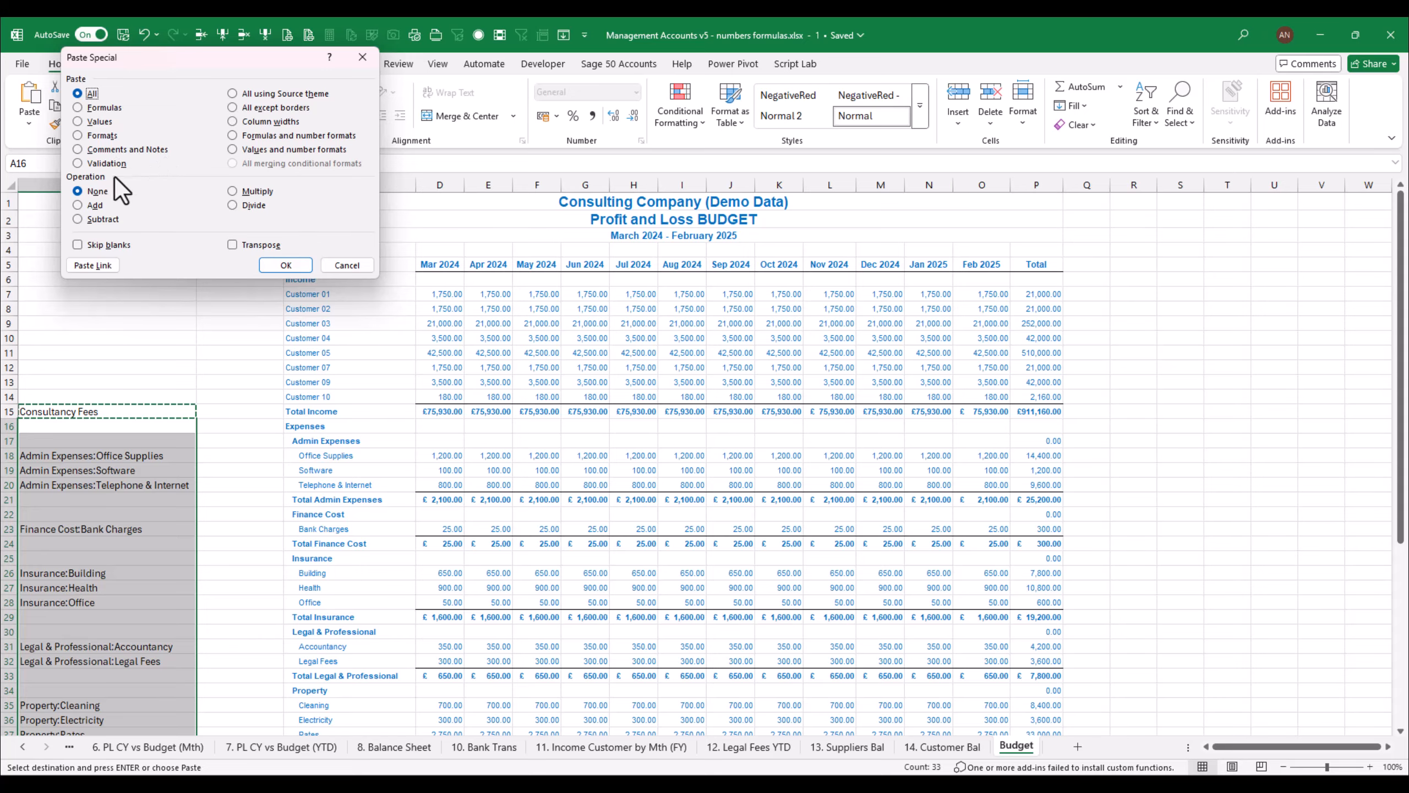
click(286, 265)
click(189, 470)
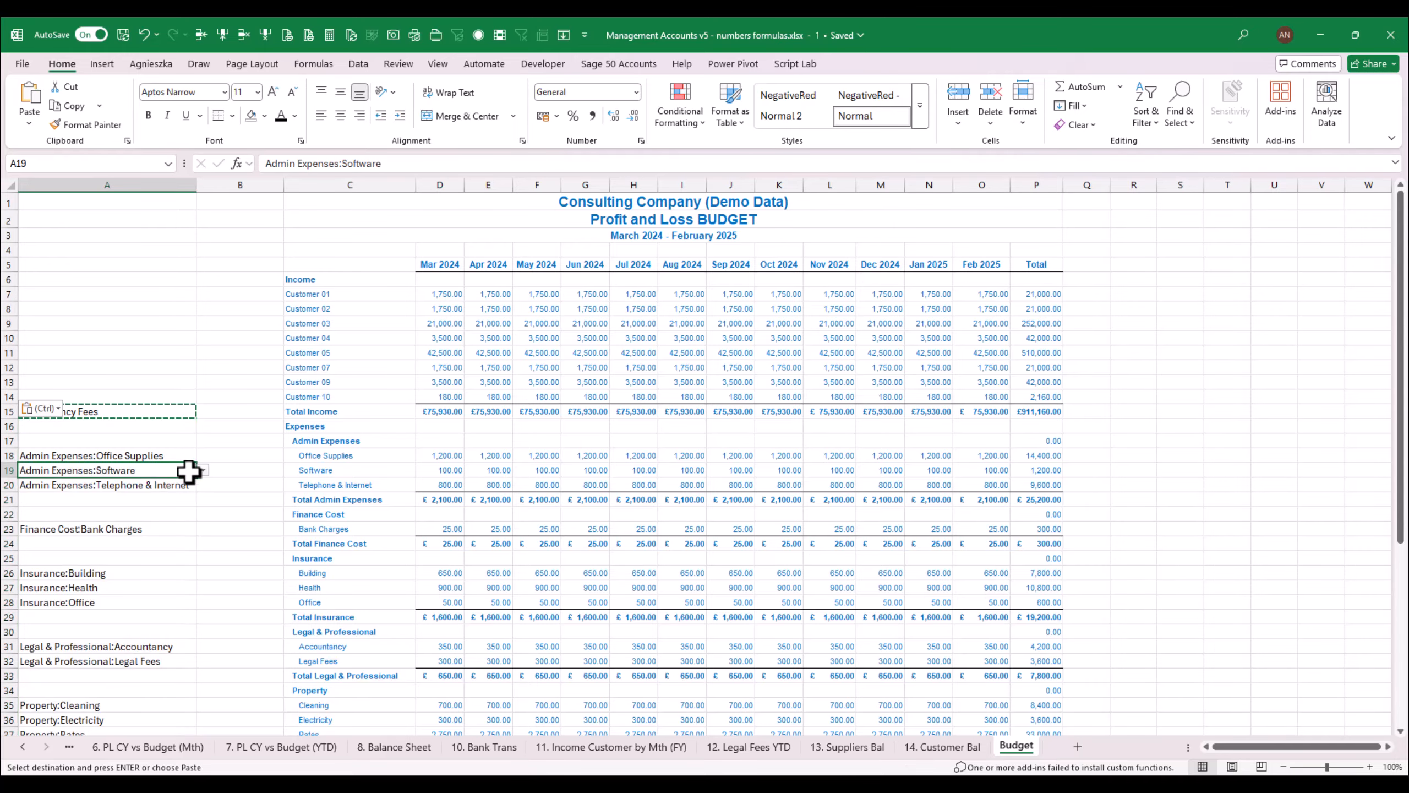
Rename the Software budget label in C19 as Software (TBC)
click(338, 472)
click(192, 472)
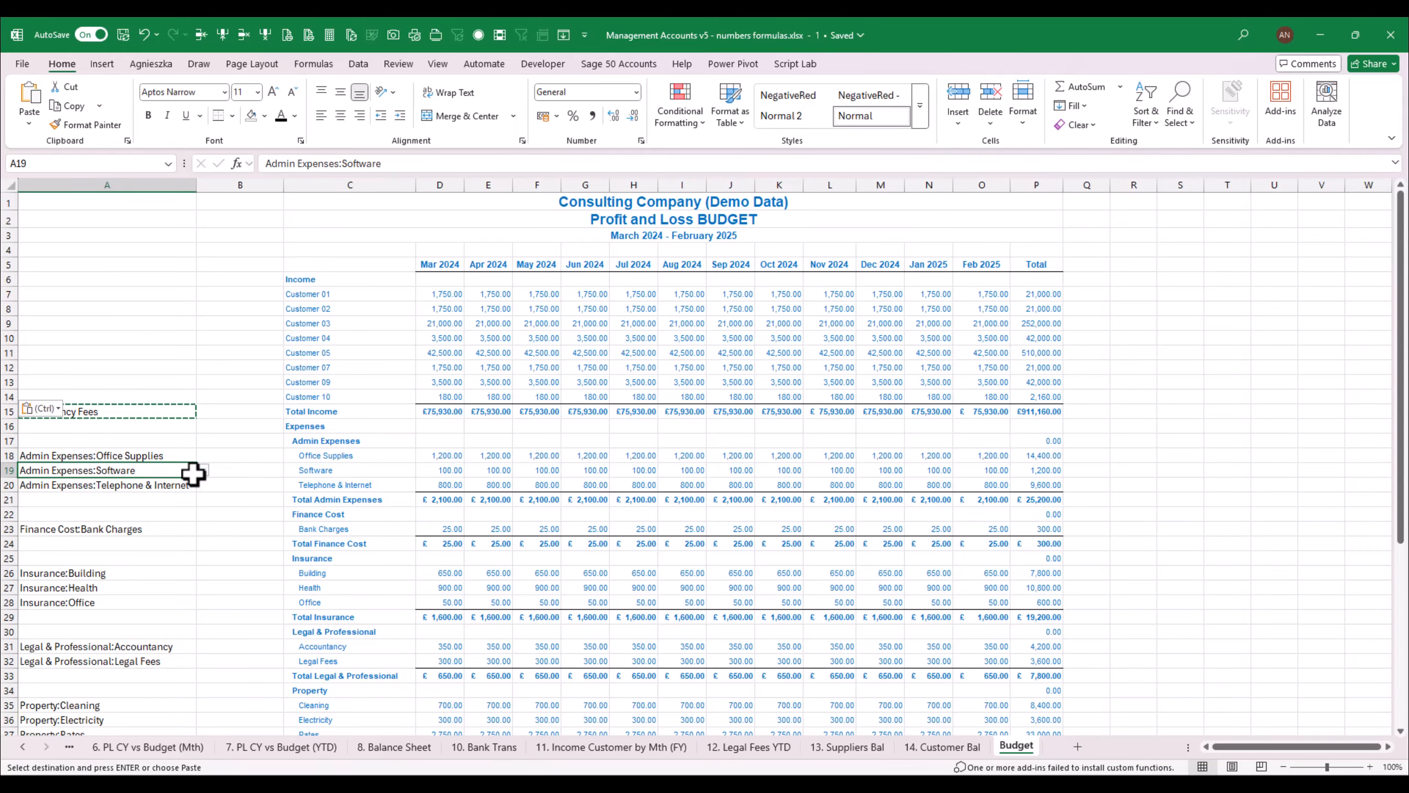
click(328, 473)
double_click(367, 470)
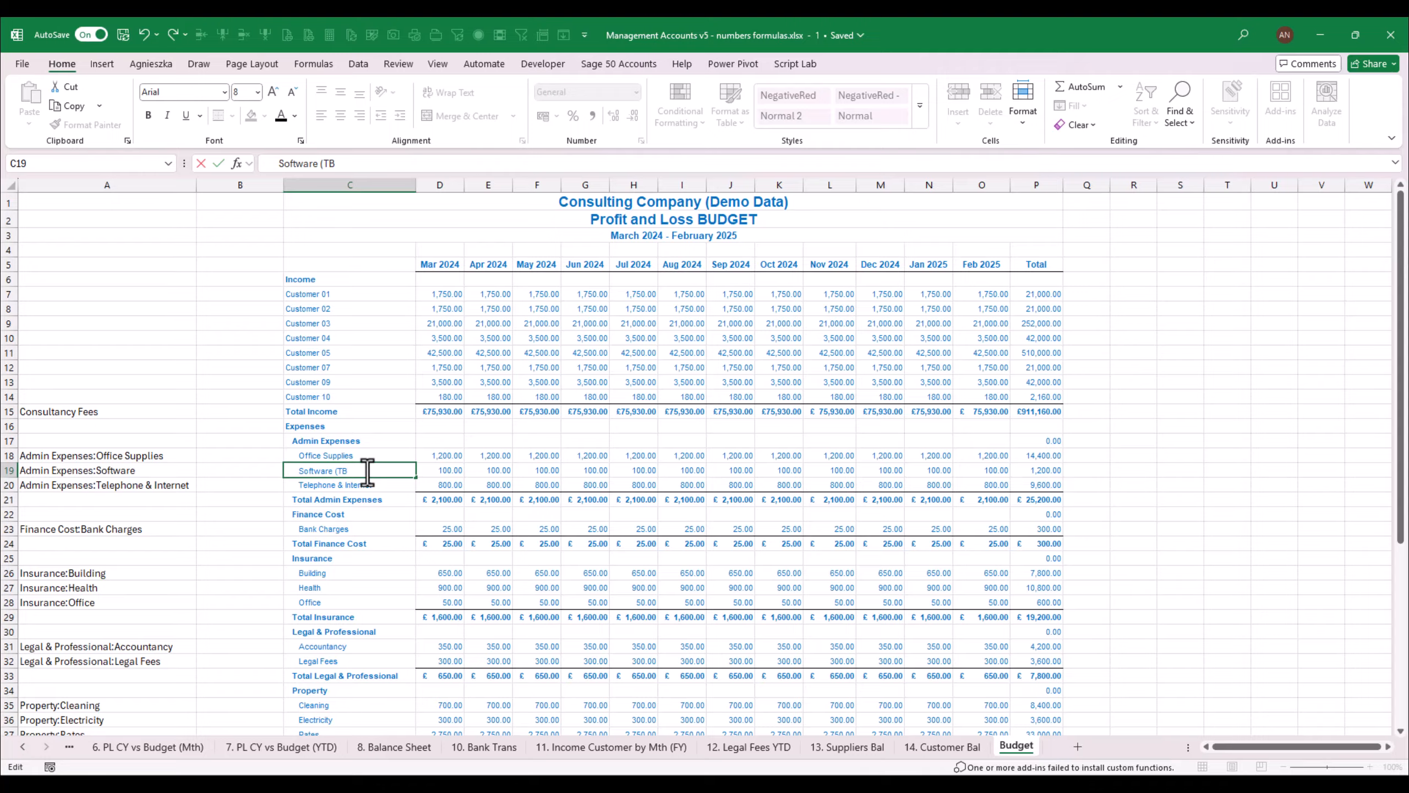
key(Return)
click(366, 472)
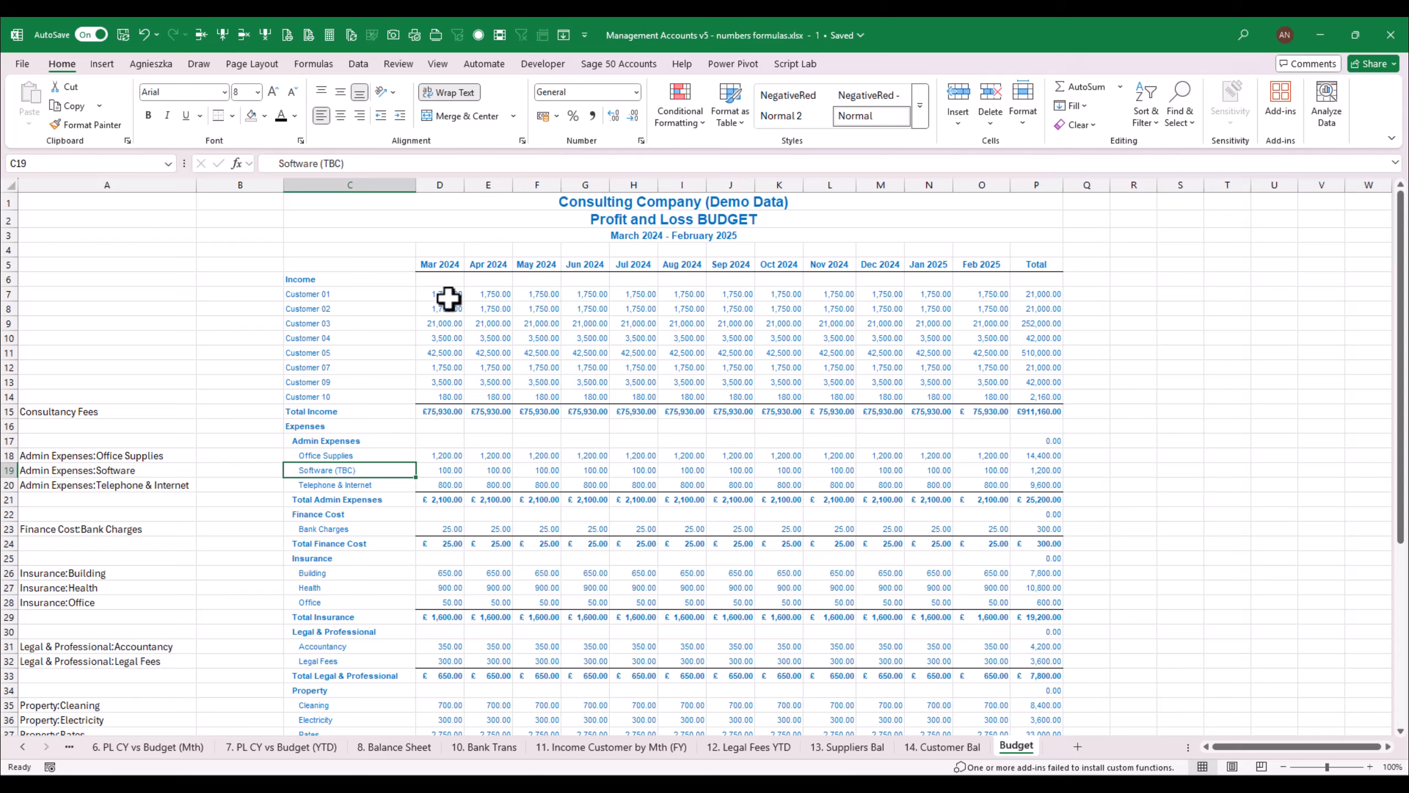
click(521, 305)
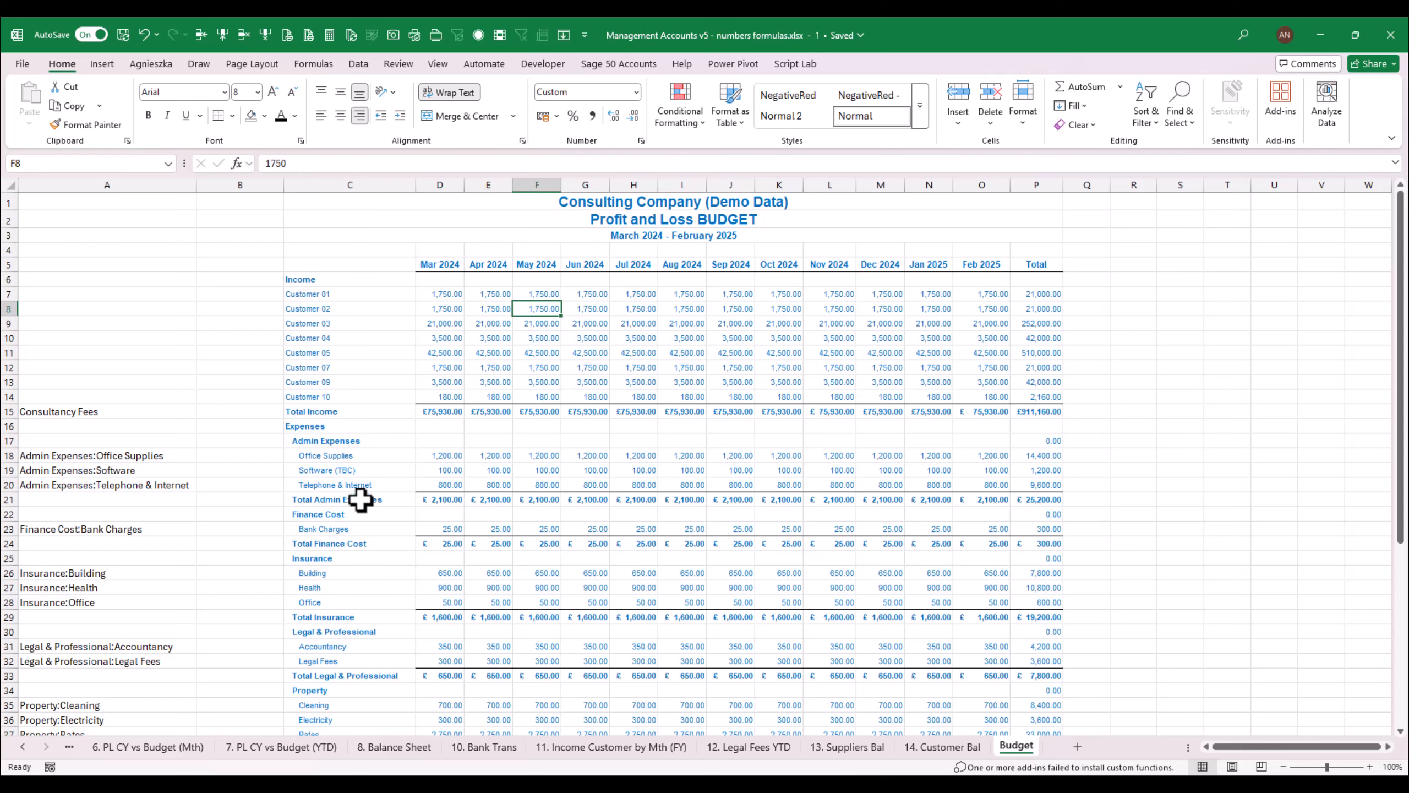
click(357, 472)
click(96, 458)
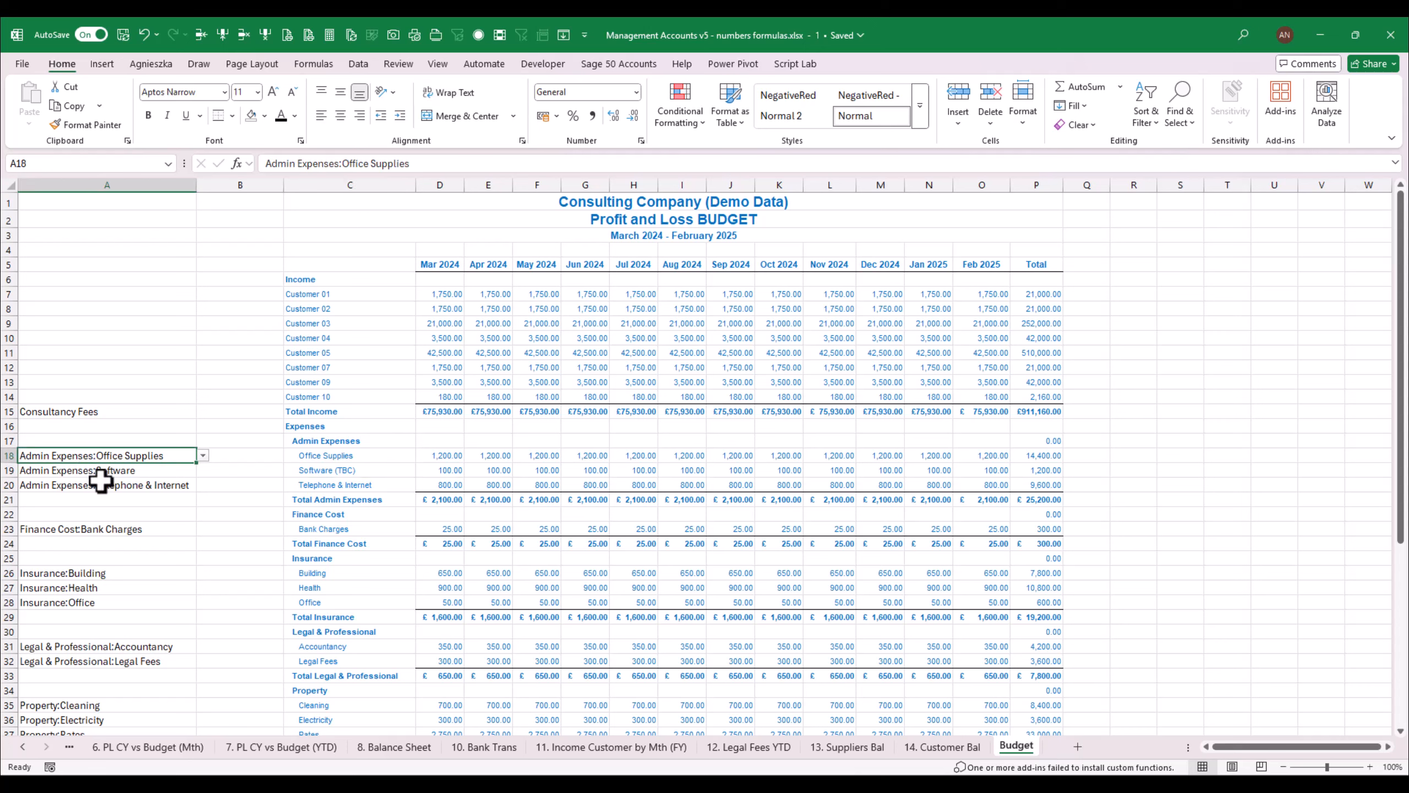
click(115, 473)
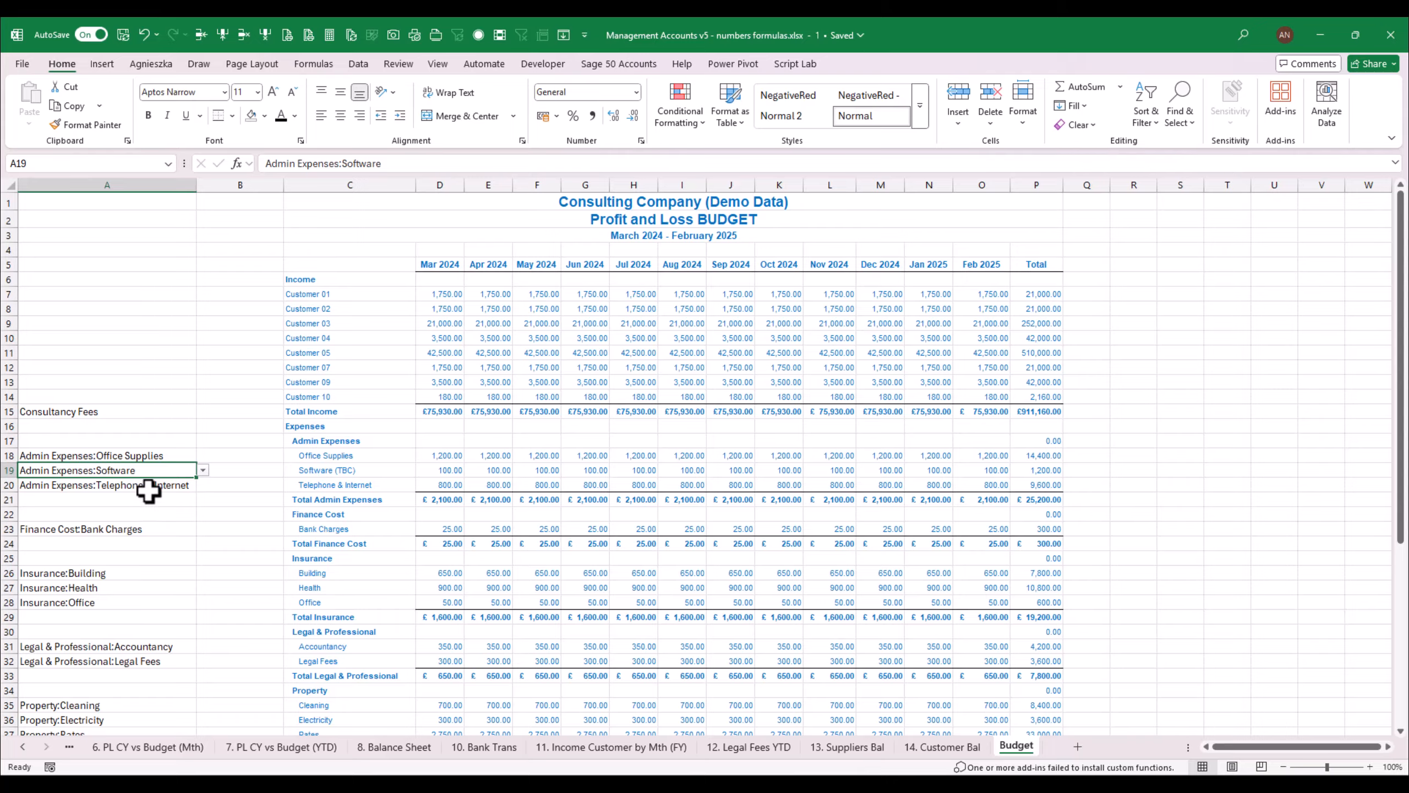
Delete the blank column B between the full account names and the budget table
click(232, 441)
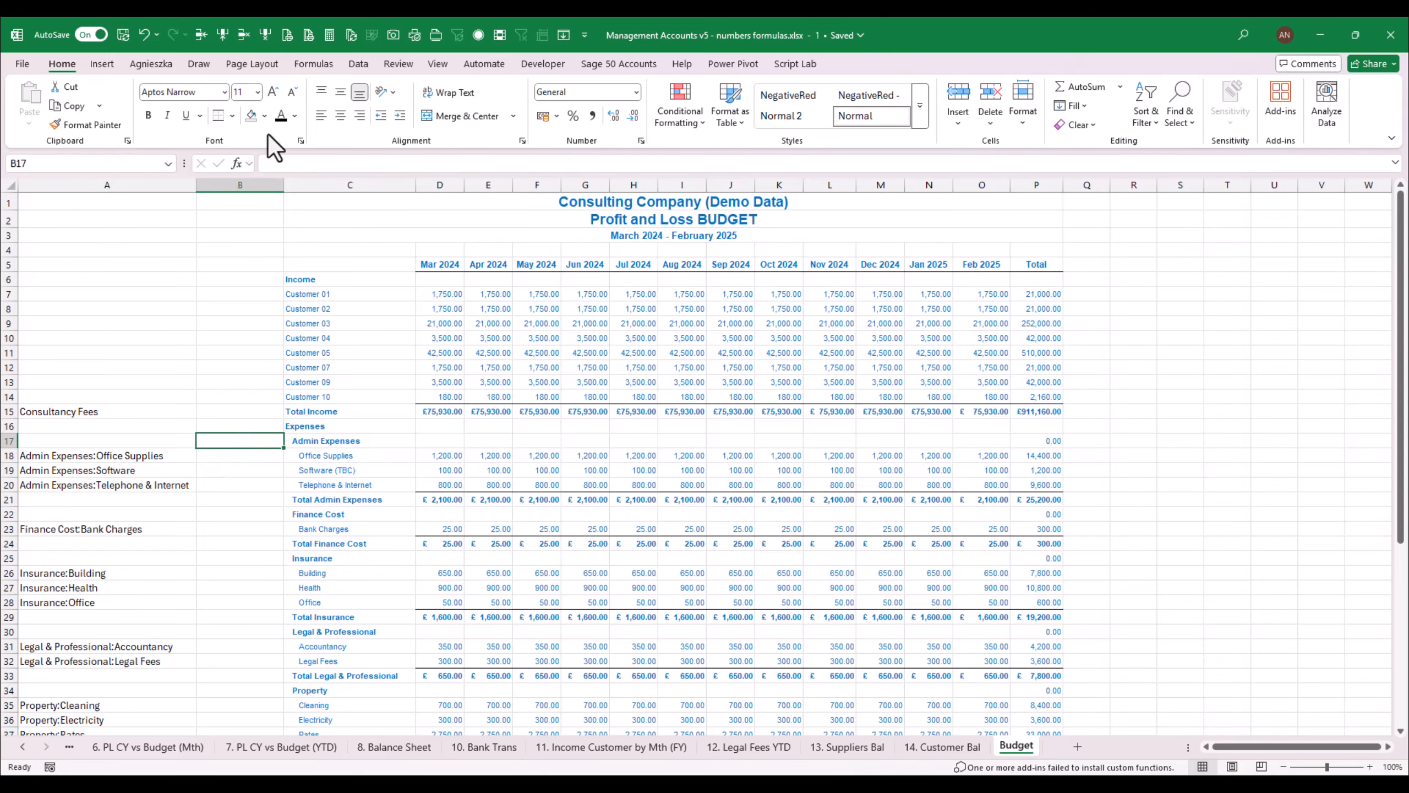
click(244, 34)
click(236, 485)
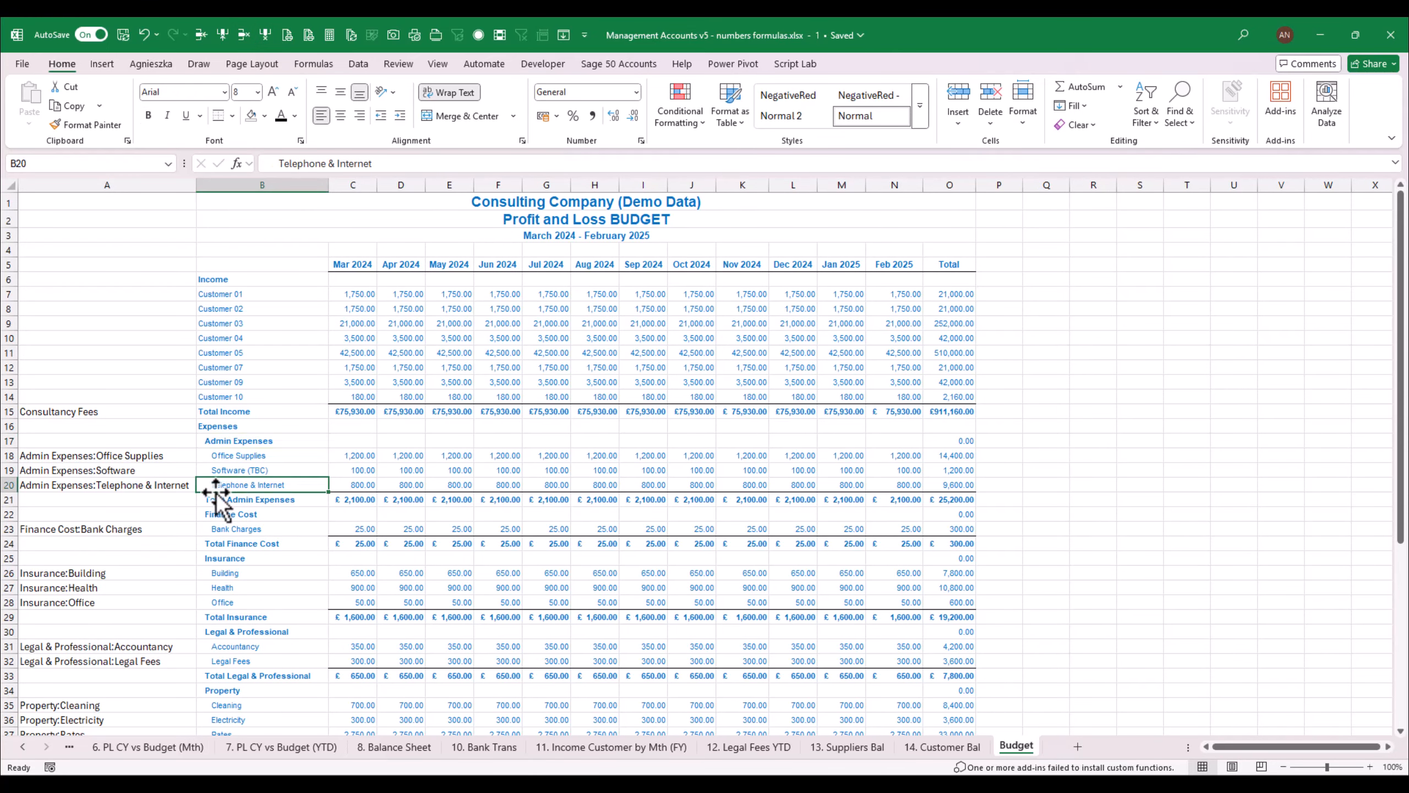
On the 2. PL by Mth (Full Yr) sheet, replace the 0 in C10's IF formula with a negative XLOOKUP that looks up A10
click(25, 748)
click(25, 748)
click(24, 747)
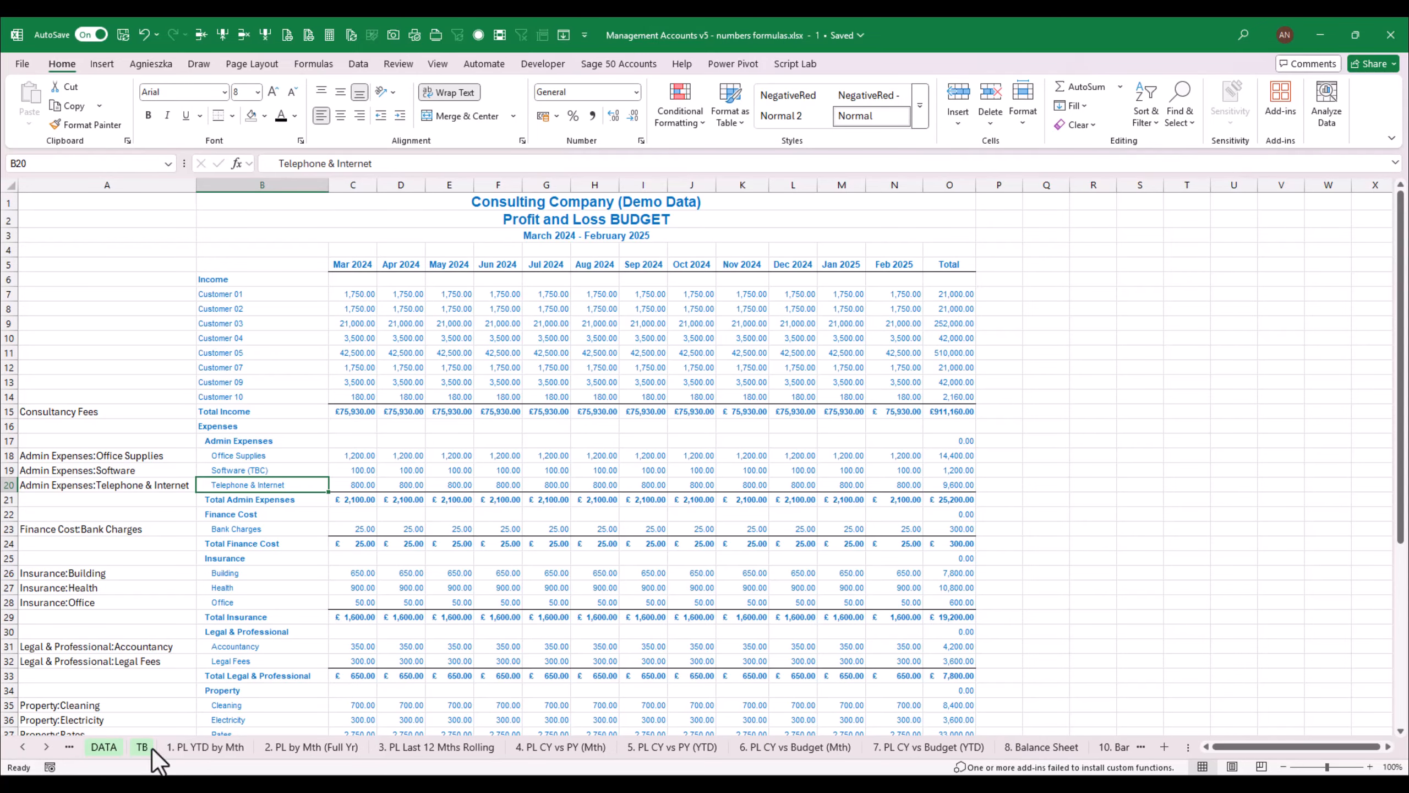
click(211, 747)
click(350, 747)
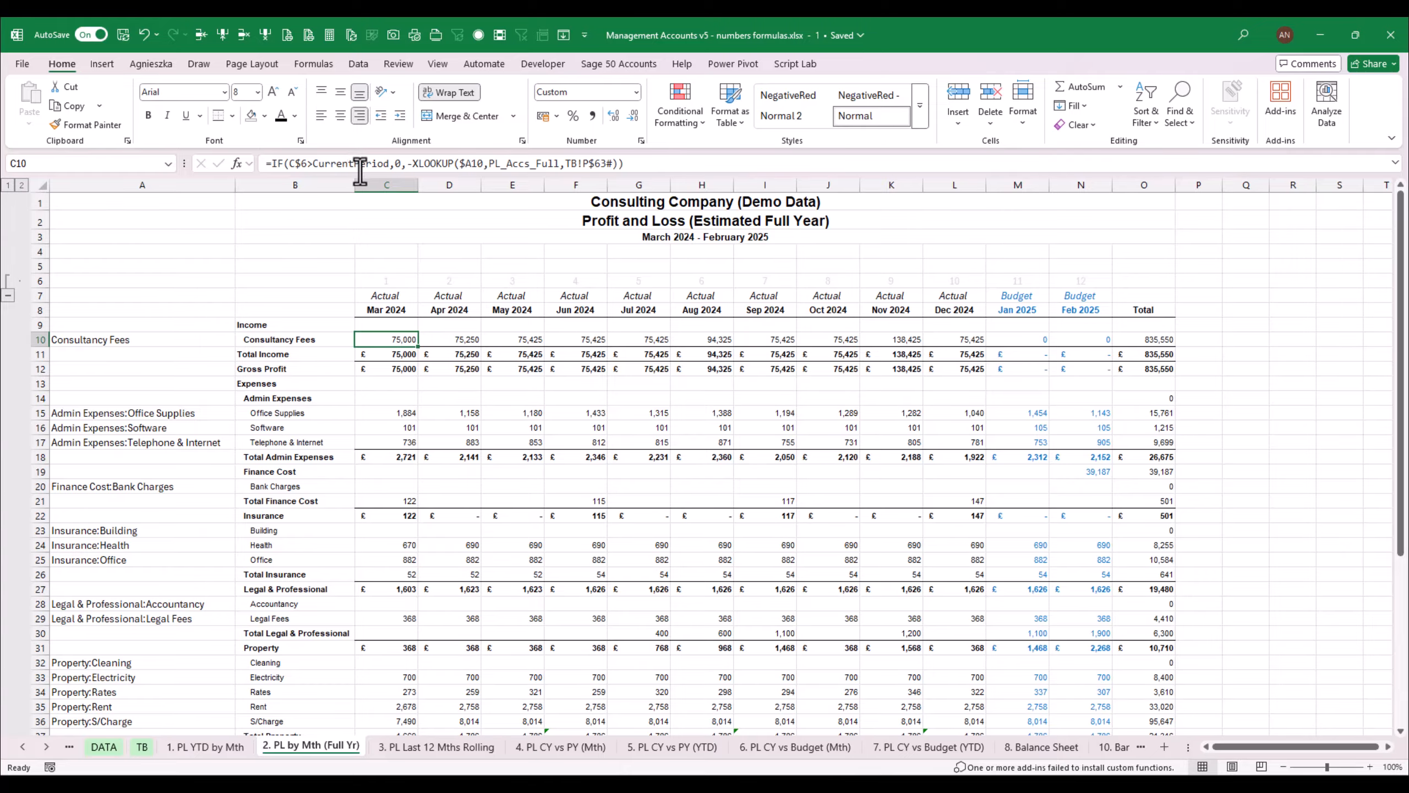
click(397, 163)
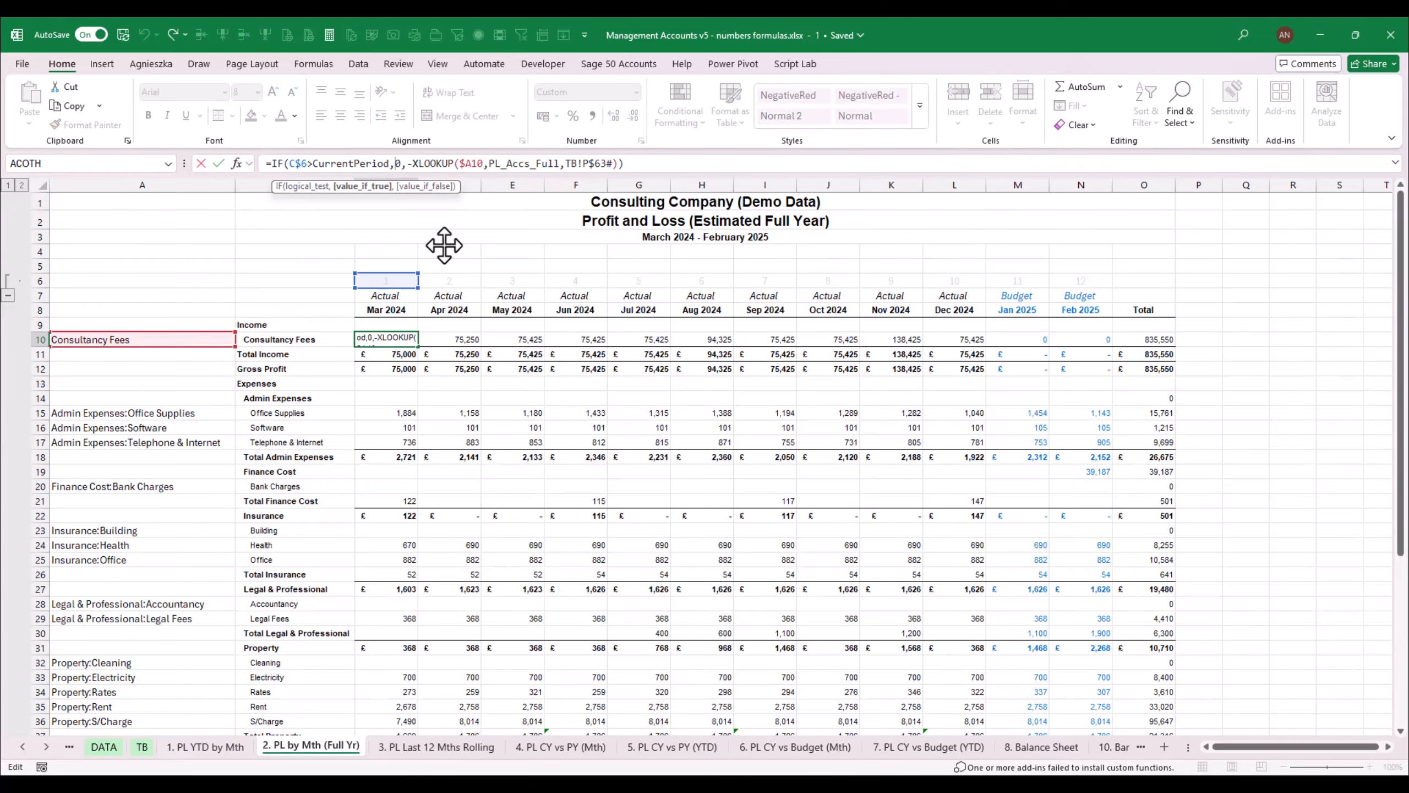
key(Delete)
text(-XLOOKUP()
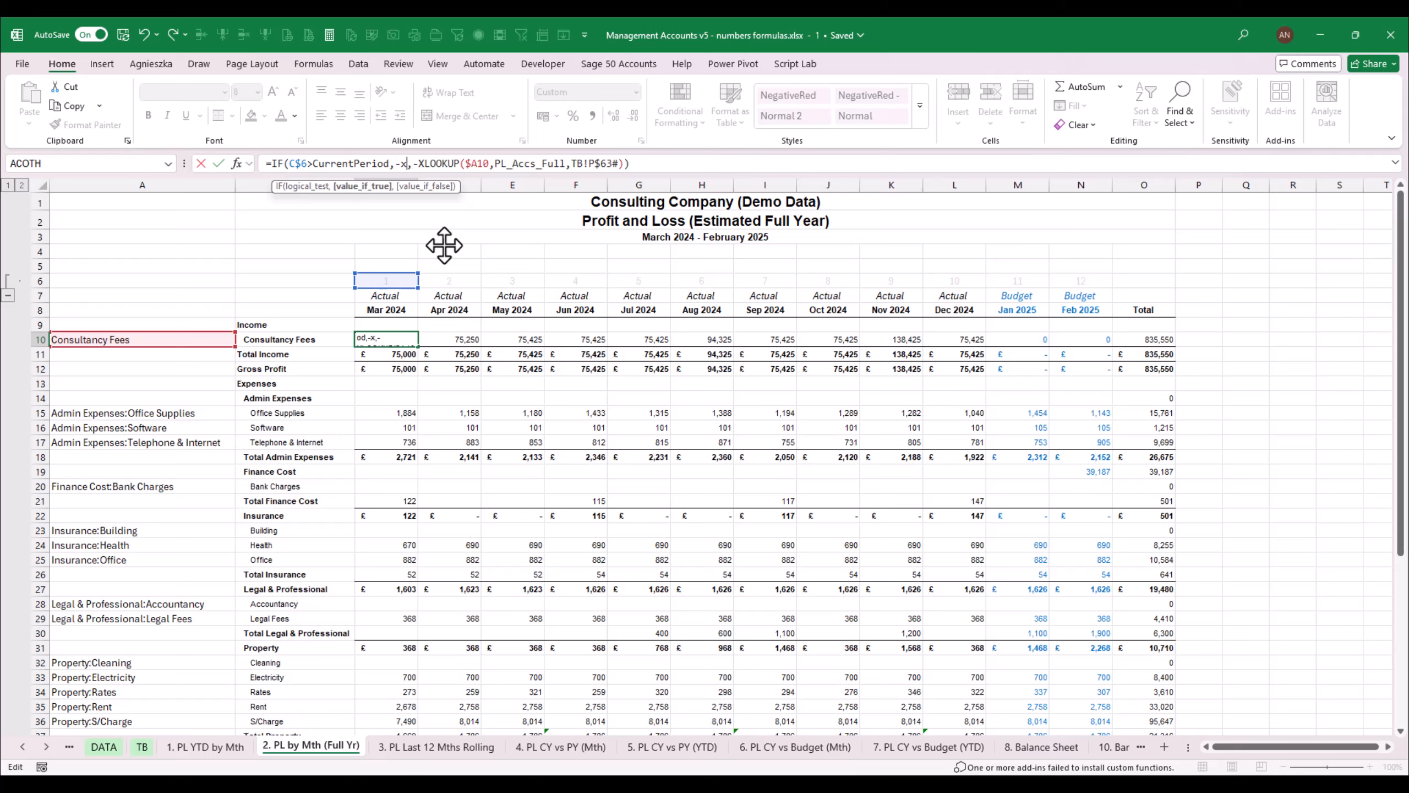
click(158, 338)
text(,)
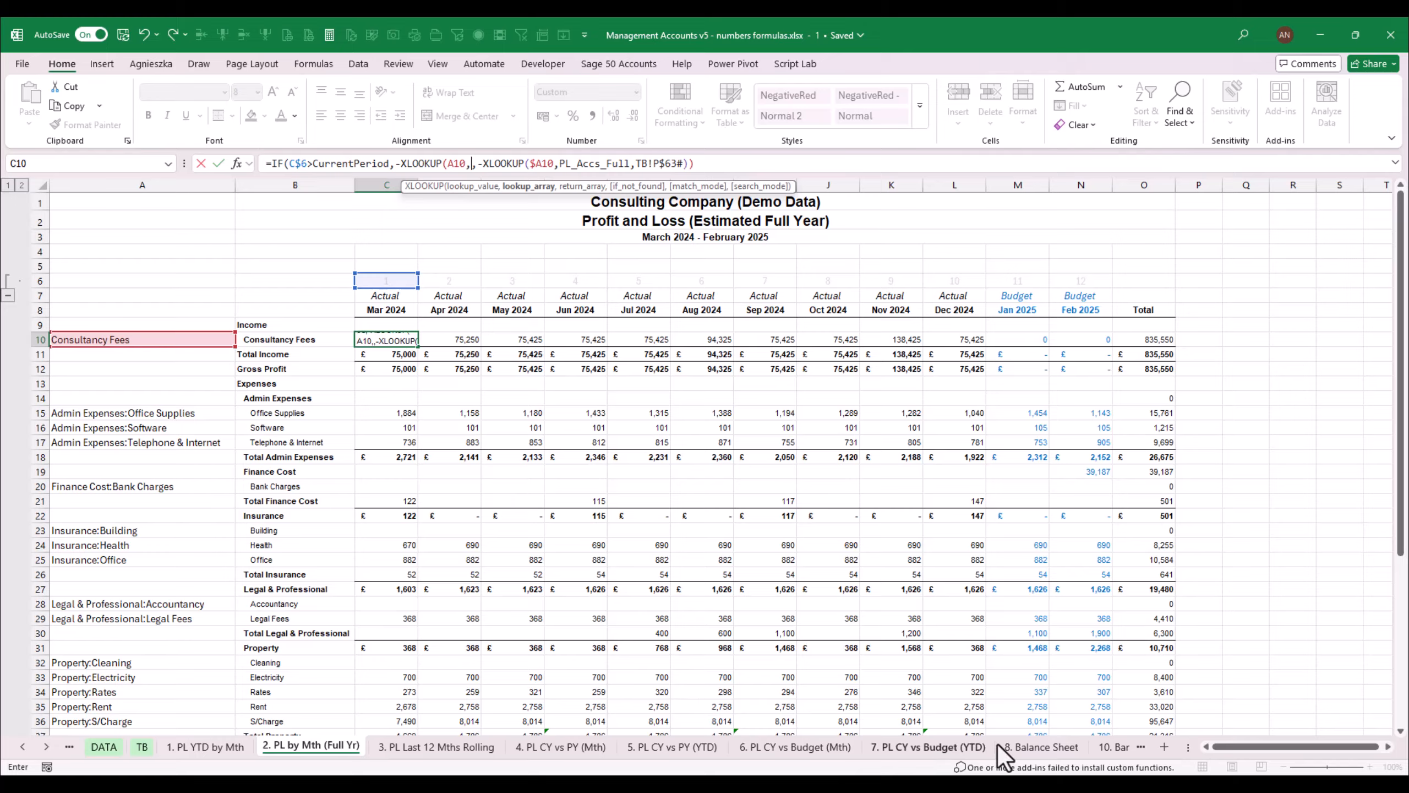
Use A6:A60 on the Budget sheet as the lookup array of the new XLOOKUP in C10
click(47, 746)
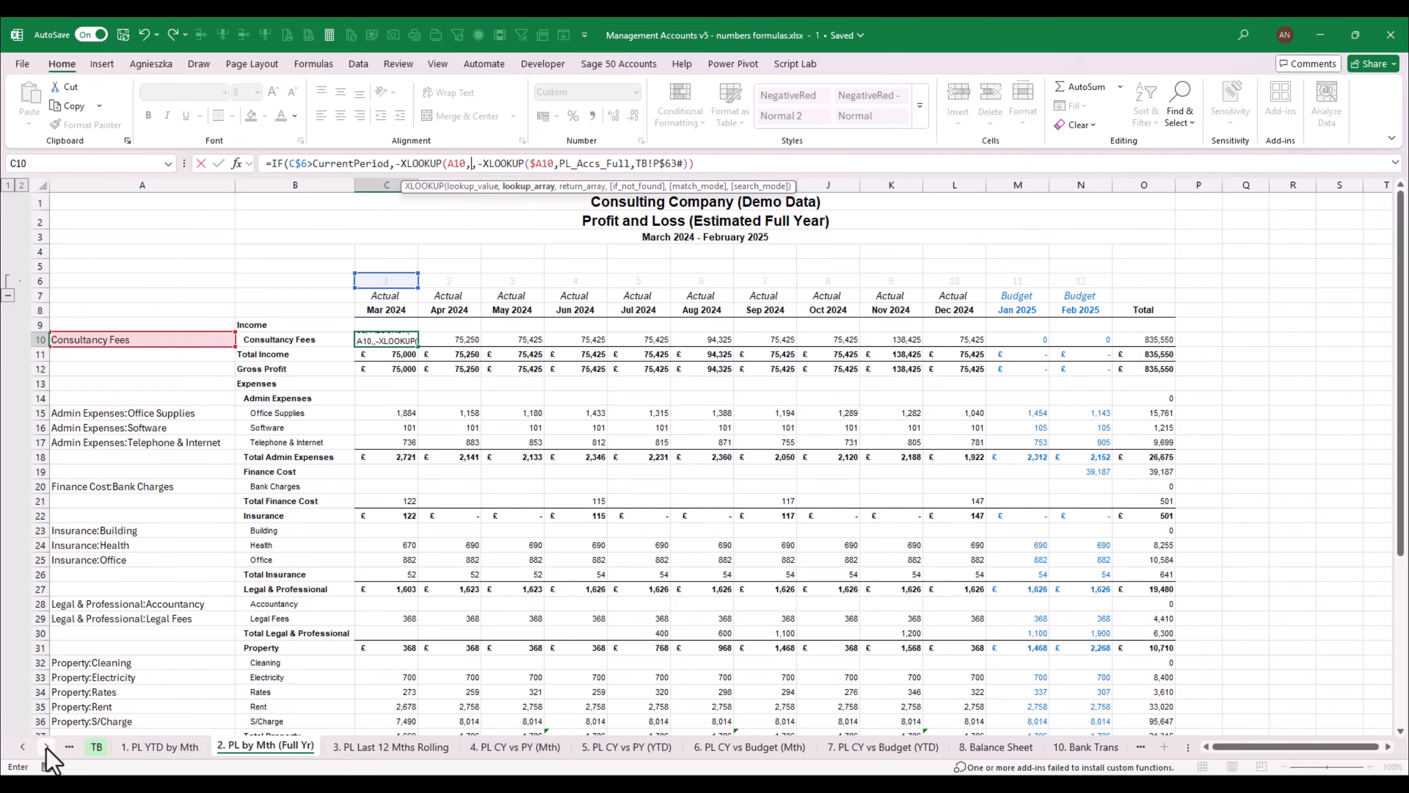
click(47, 746)
click(47, 746)
click(48, 746)
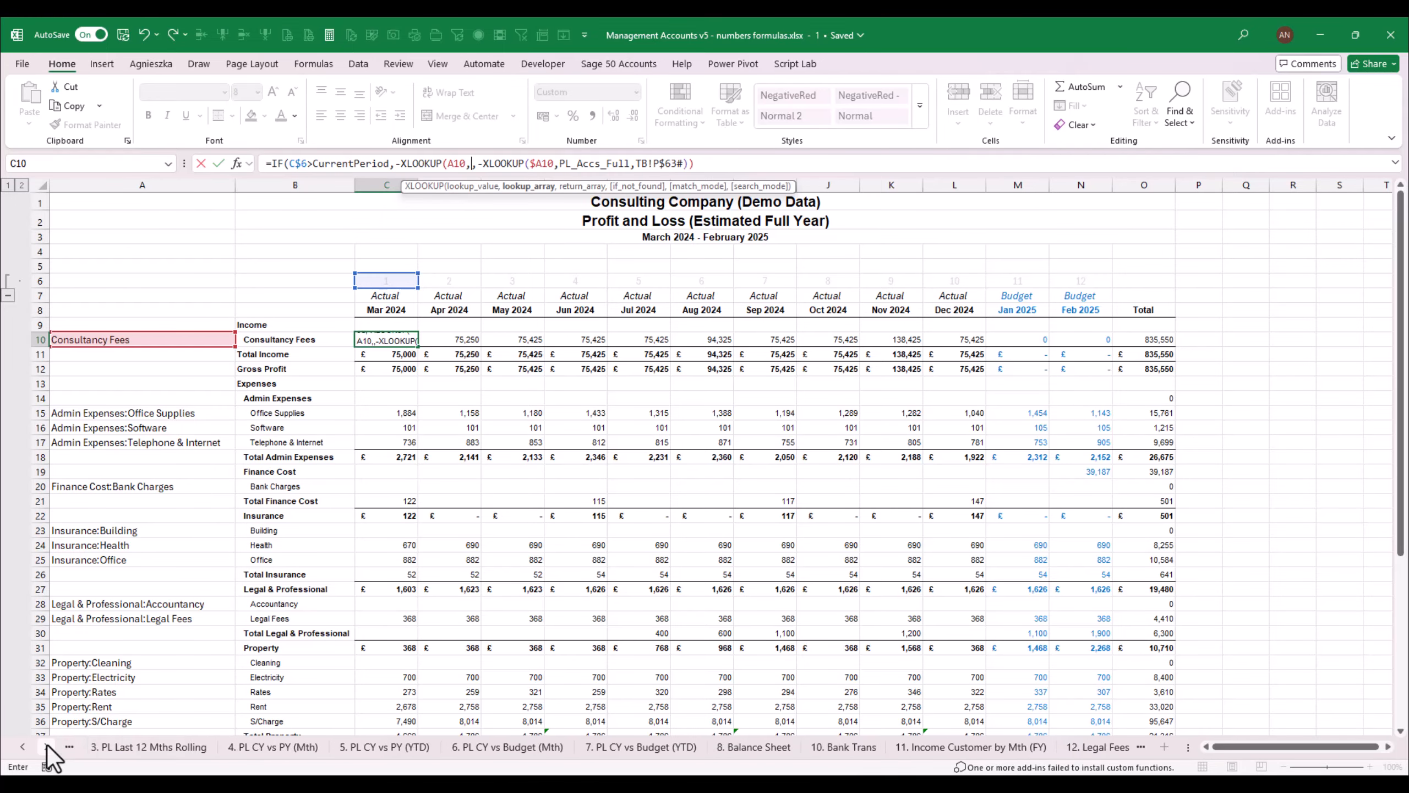
click(47, 746)
click(47, 746)
click(47, 746)
click(1029, 747)
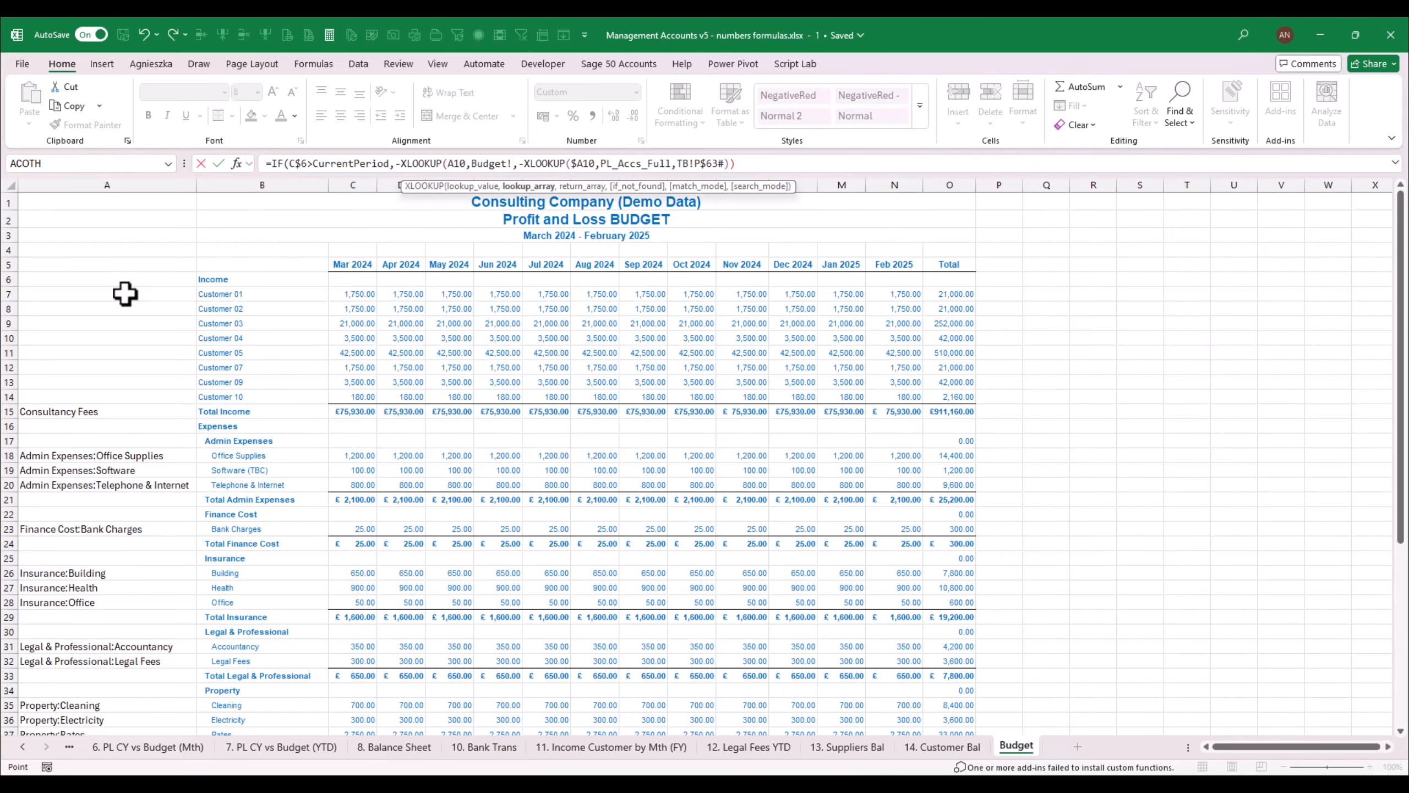
drag(103, 279, 178, 693)
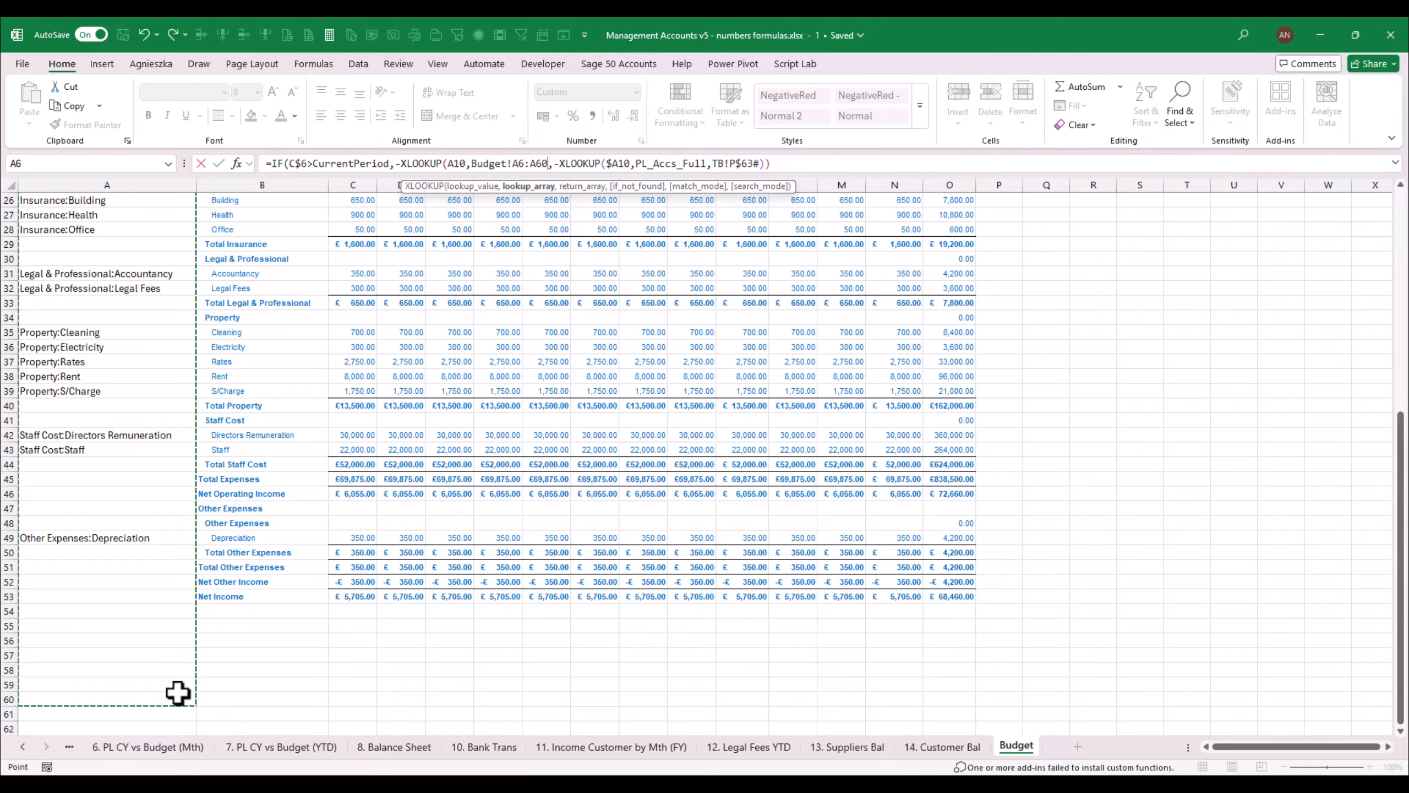
text(,)
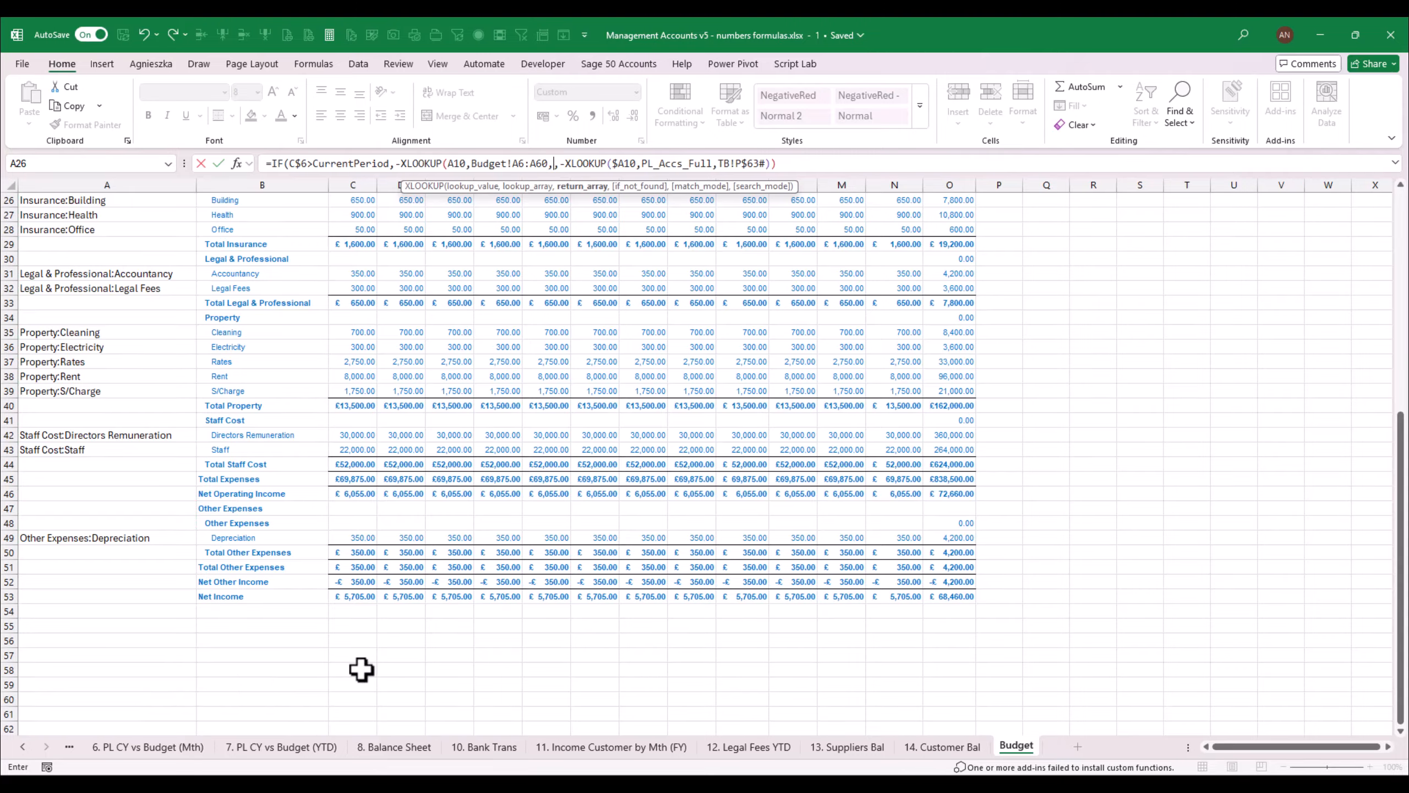
Use the Mar 2024 column range Budget!C7:C60 as the return array and complete the formula in C10
drag(346, 697, 335, 291)
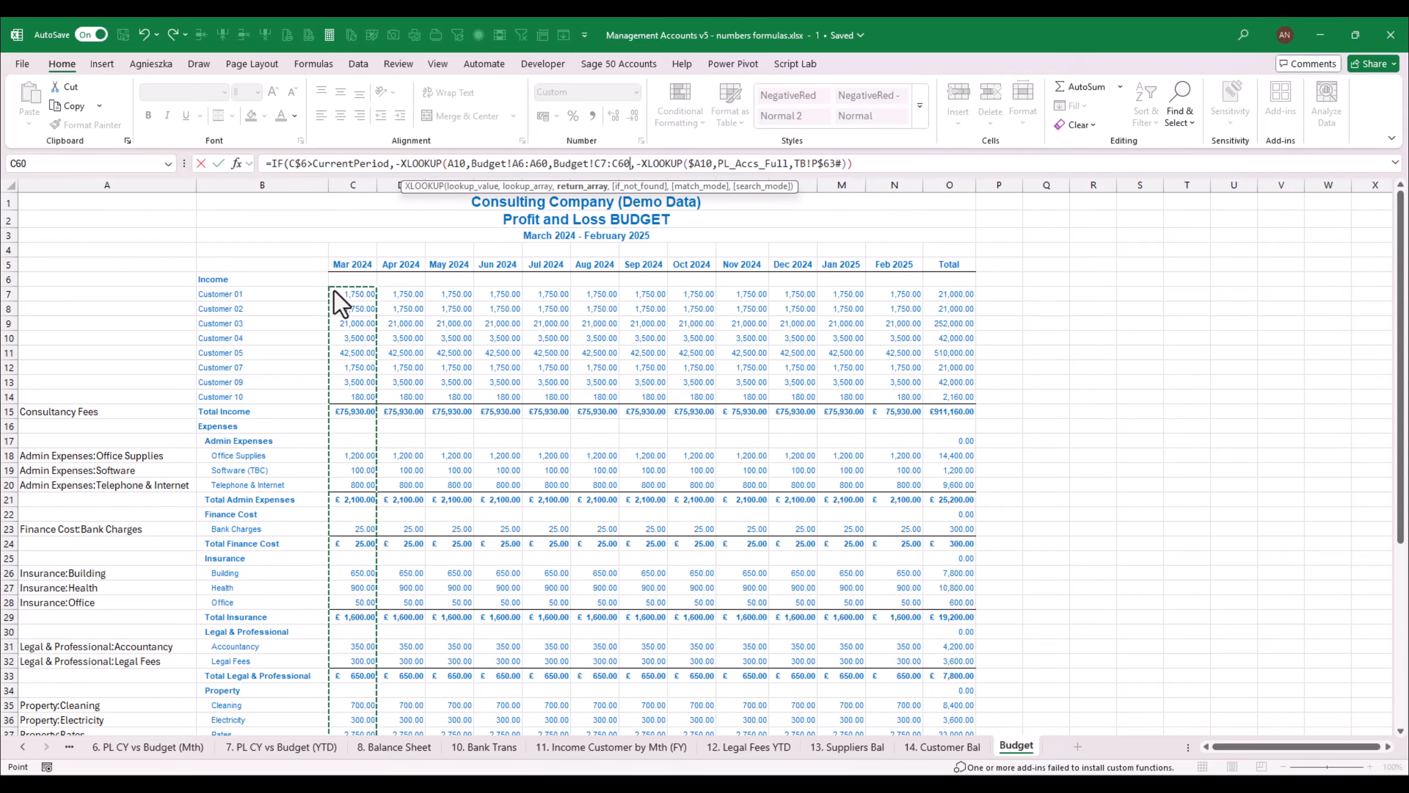
text())
key(ctrl+Return)
Anchor the budget ranges in C10's formula as $A$6:$A$60 for the lookup array and C$7:C$60 for the return array
key(F2)
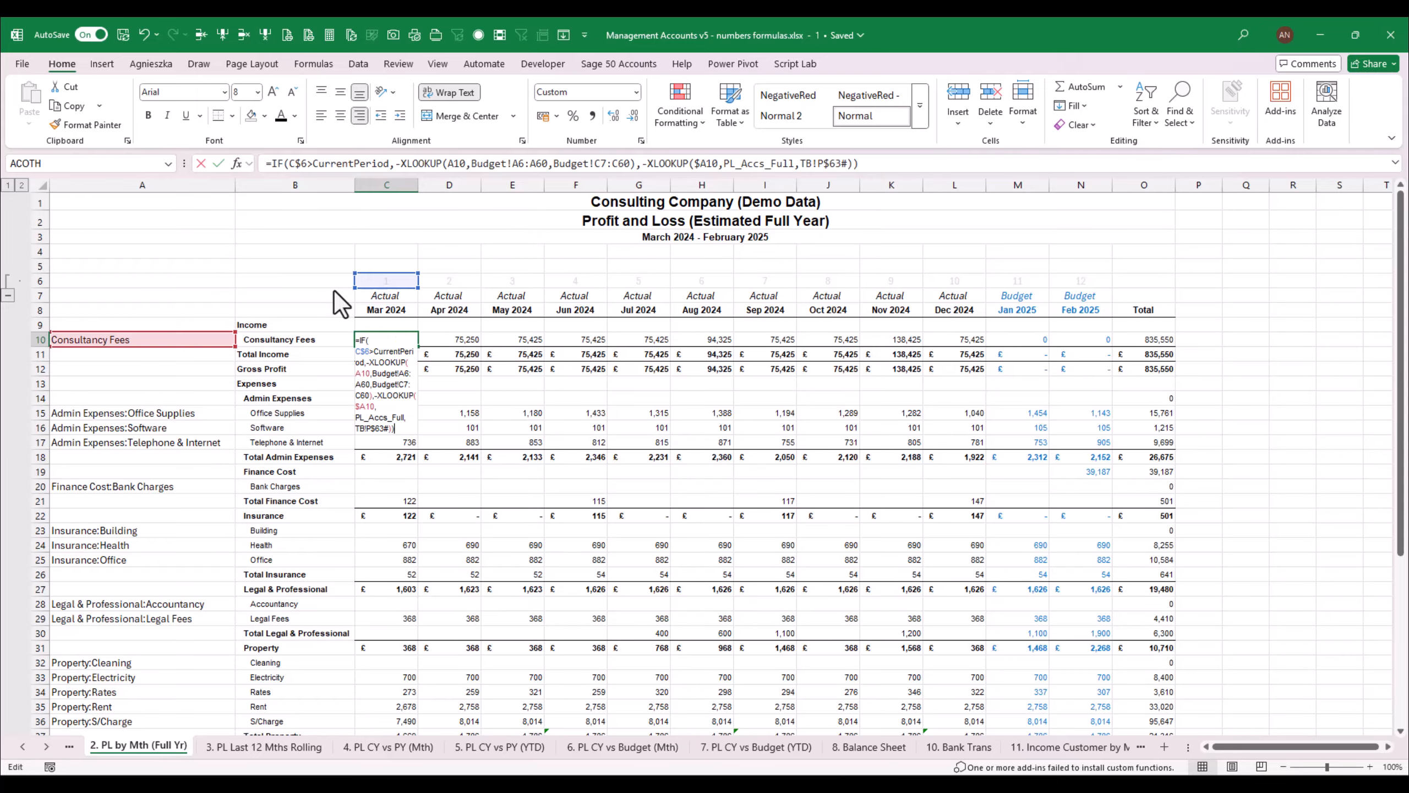
key(Down)
key(Down)
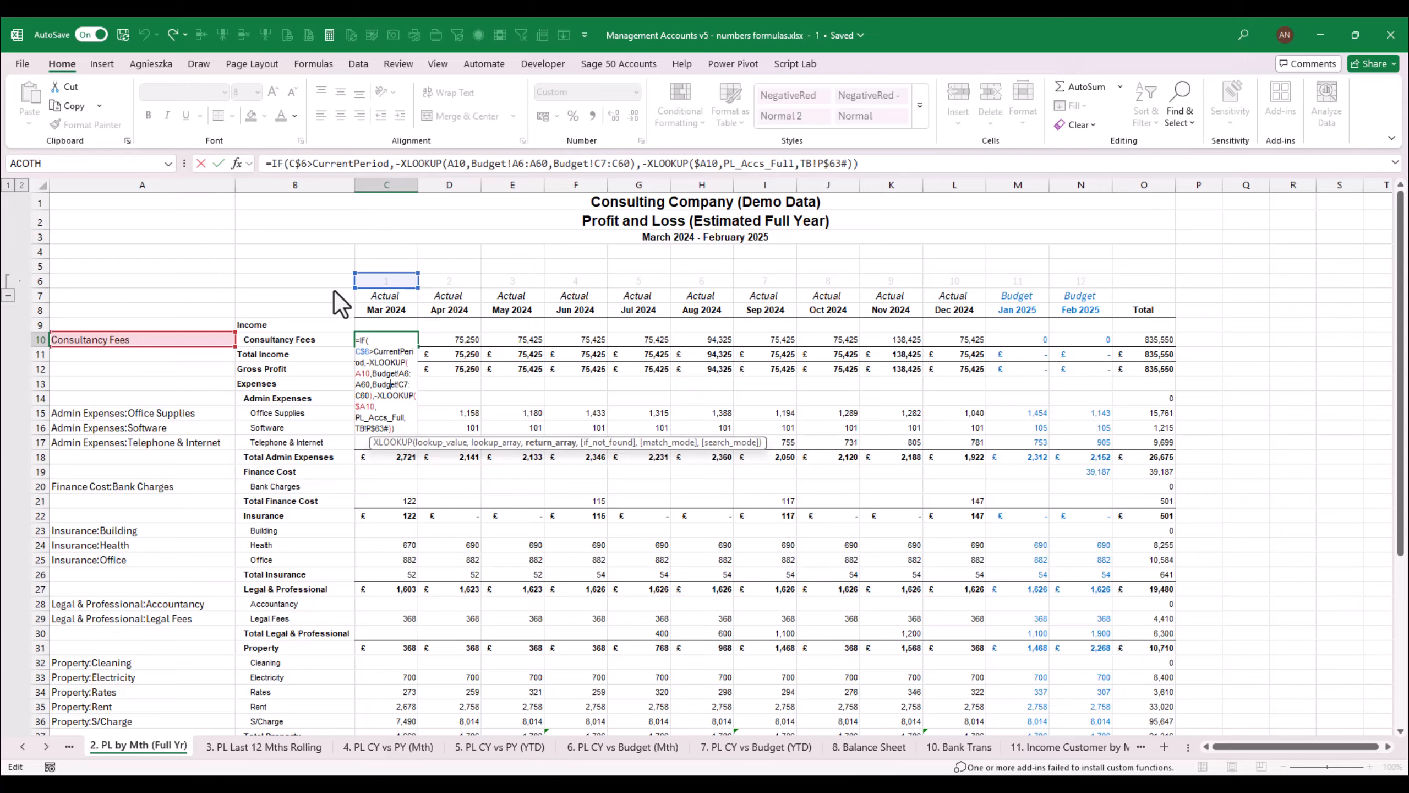
click(601, 164)
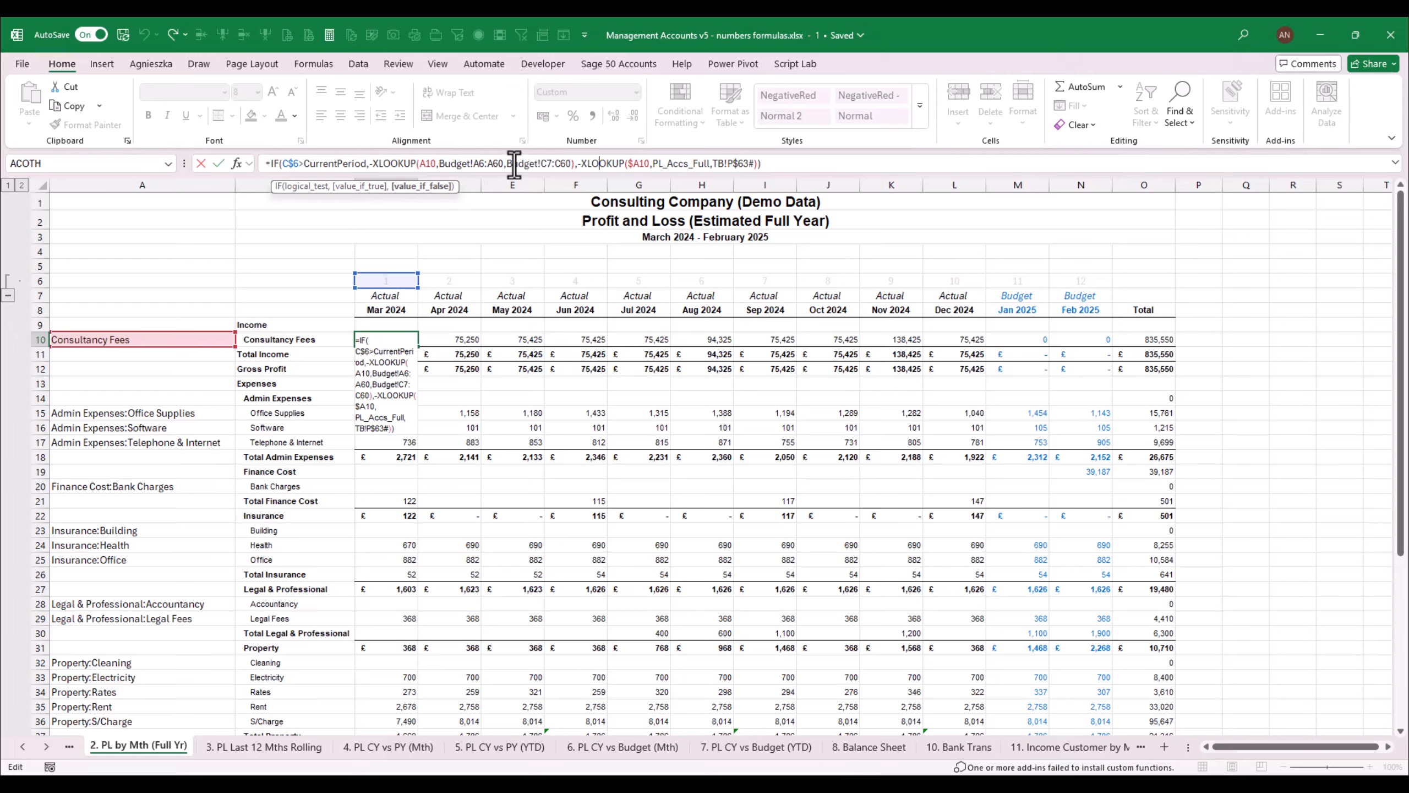
drag(480, 164, 503, 164)
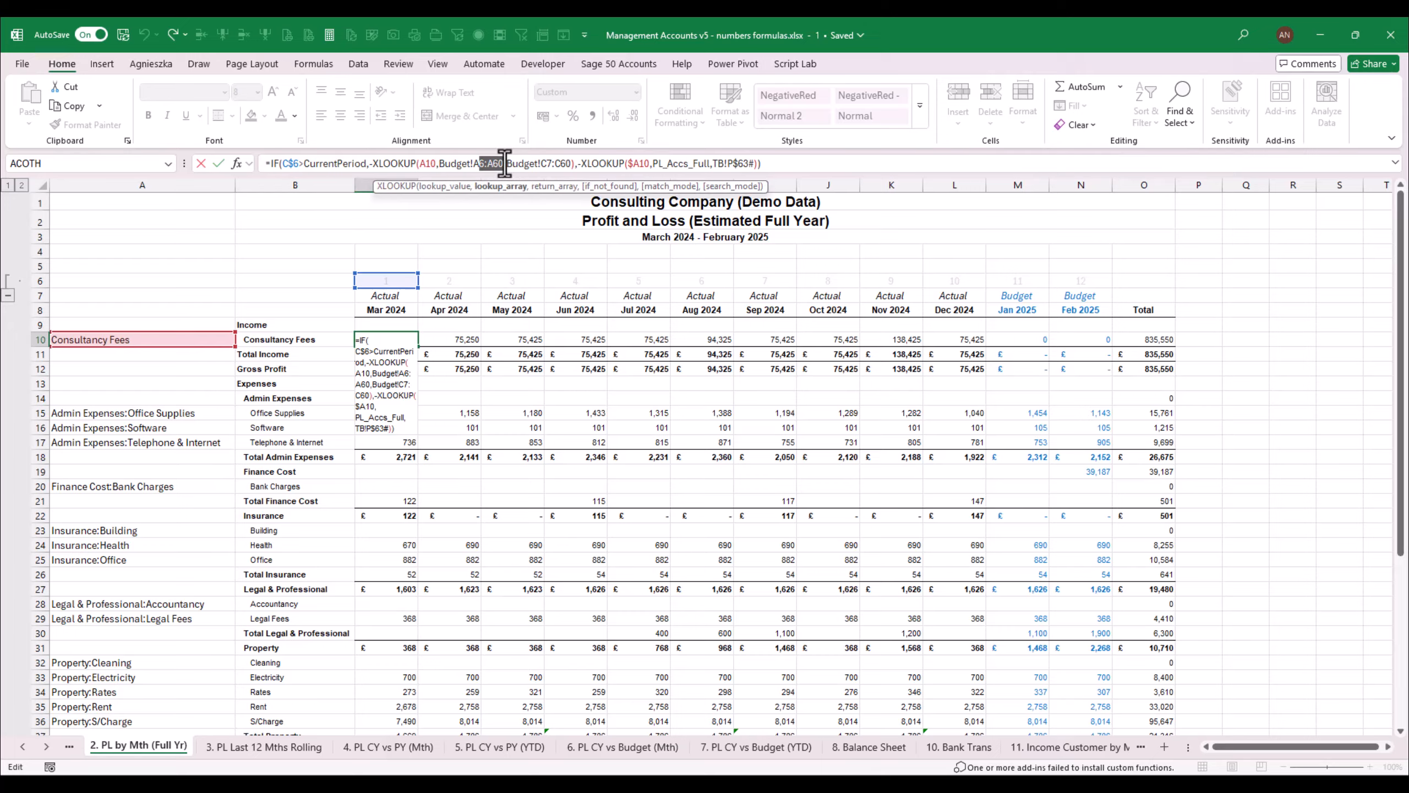
key(F4)
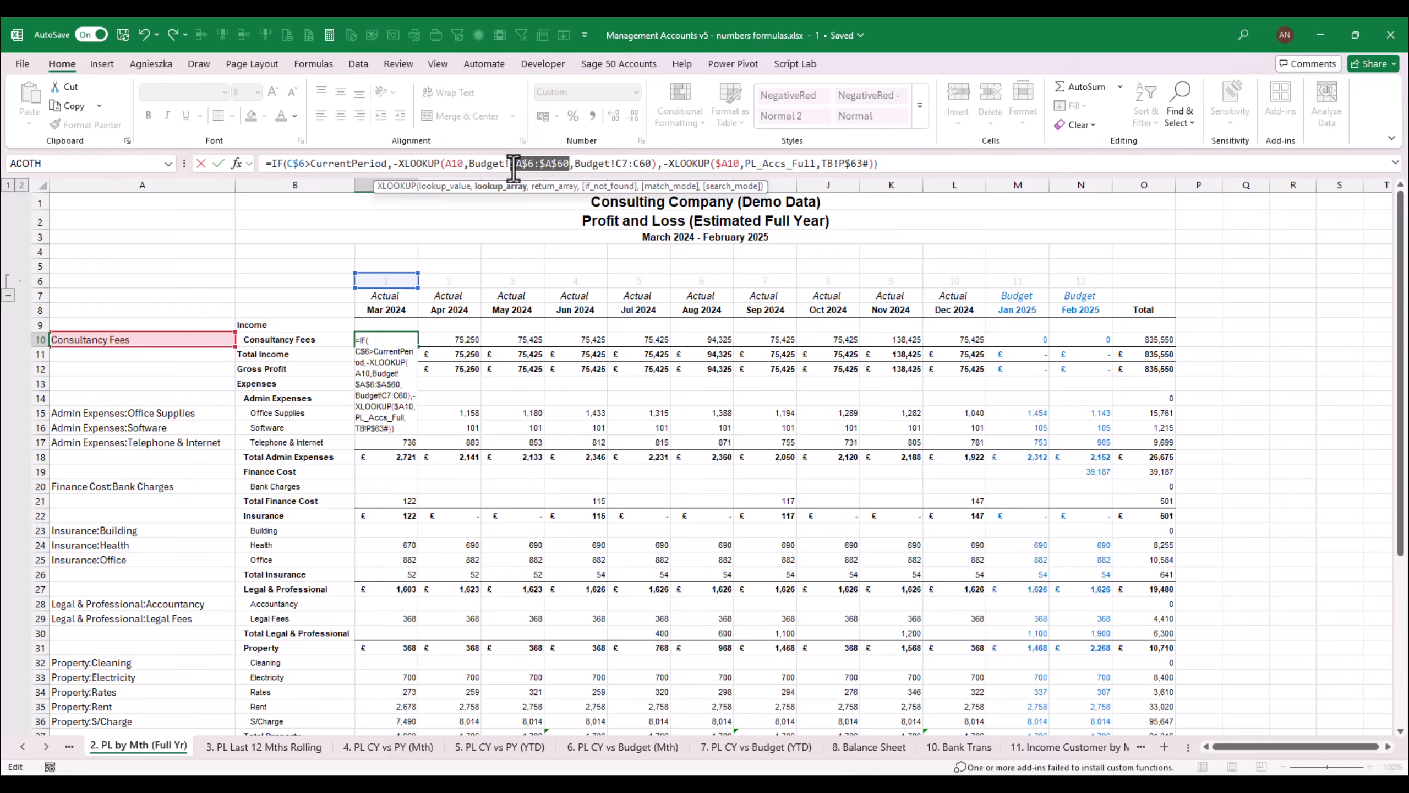
click(618, 164)
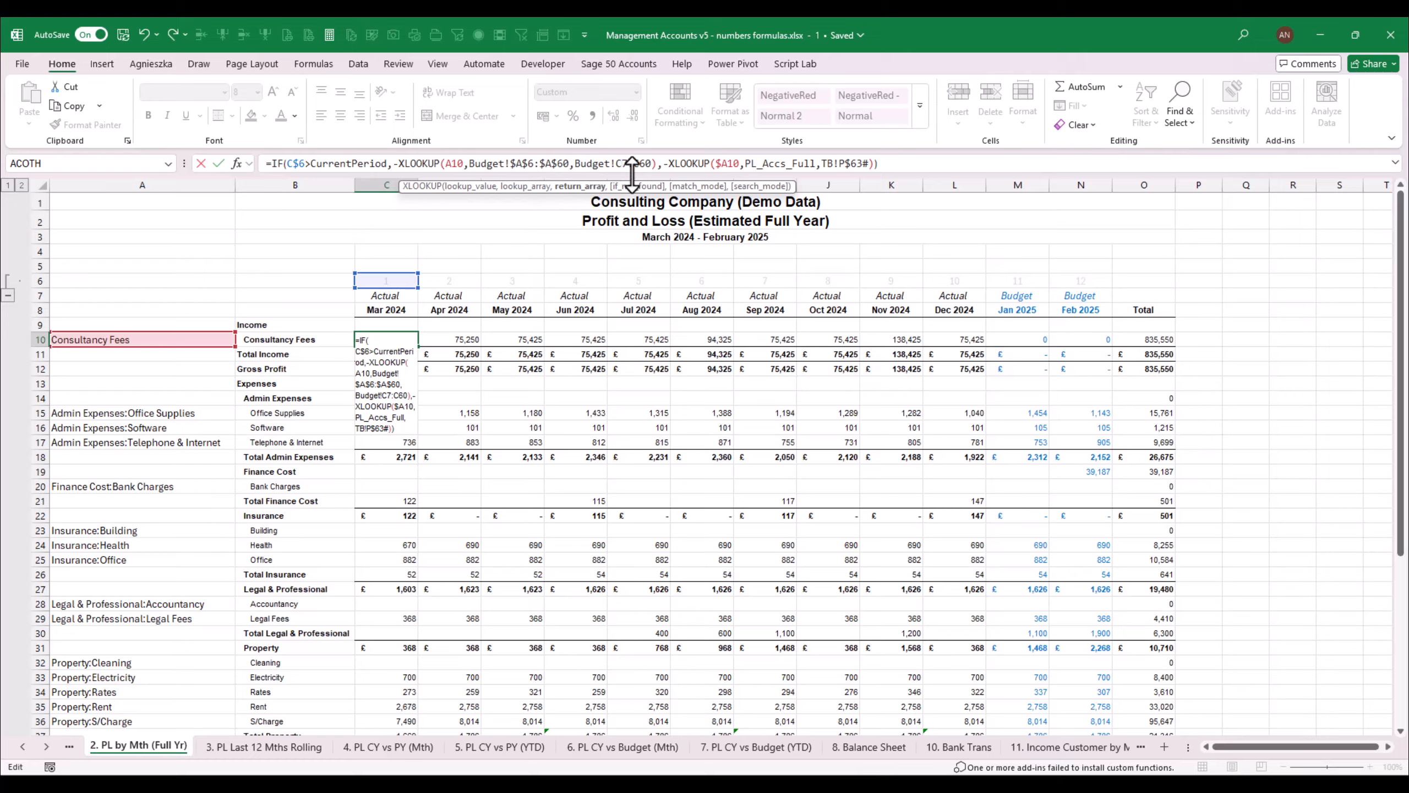
text($A)
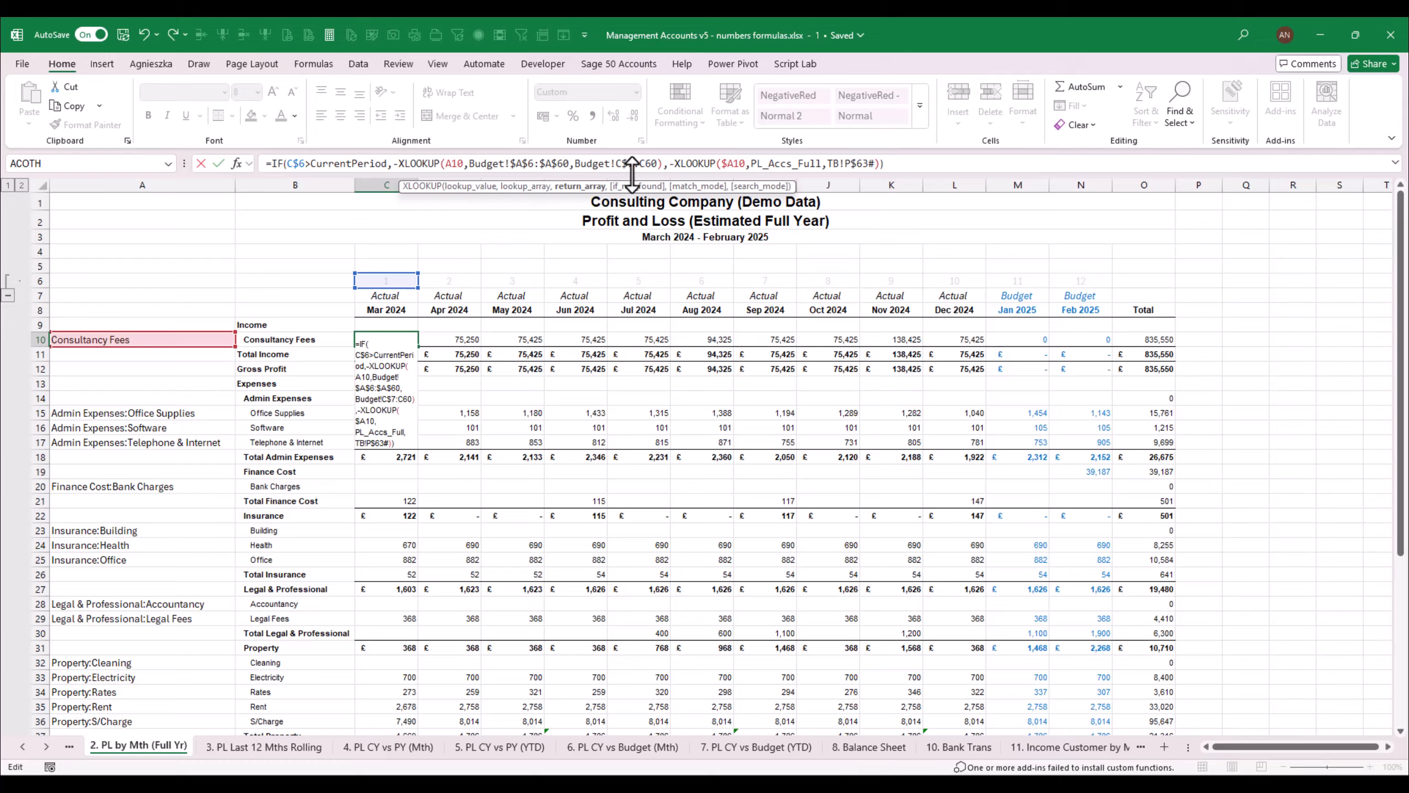
text($)
key(ctrl+Return)
Copy the Consultancy Fees formula from C10 across D10:N10
key(ctrl+c)
key(Right)
key(shift+Right)
key(shift+Right)
key(shift+Right)
key(shift+Right)
key(shift+Right)
key(shift+Right)
key(shift+Right)
key(shift+Right)
key(shift+Right)
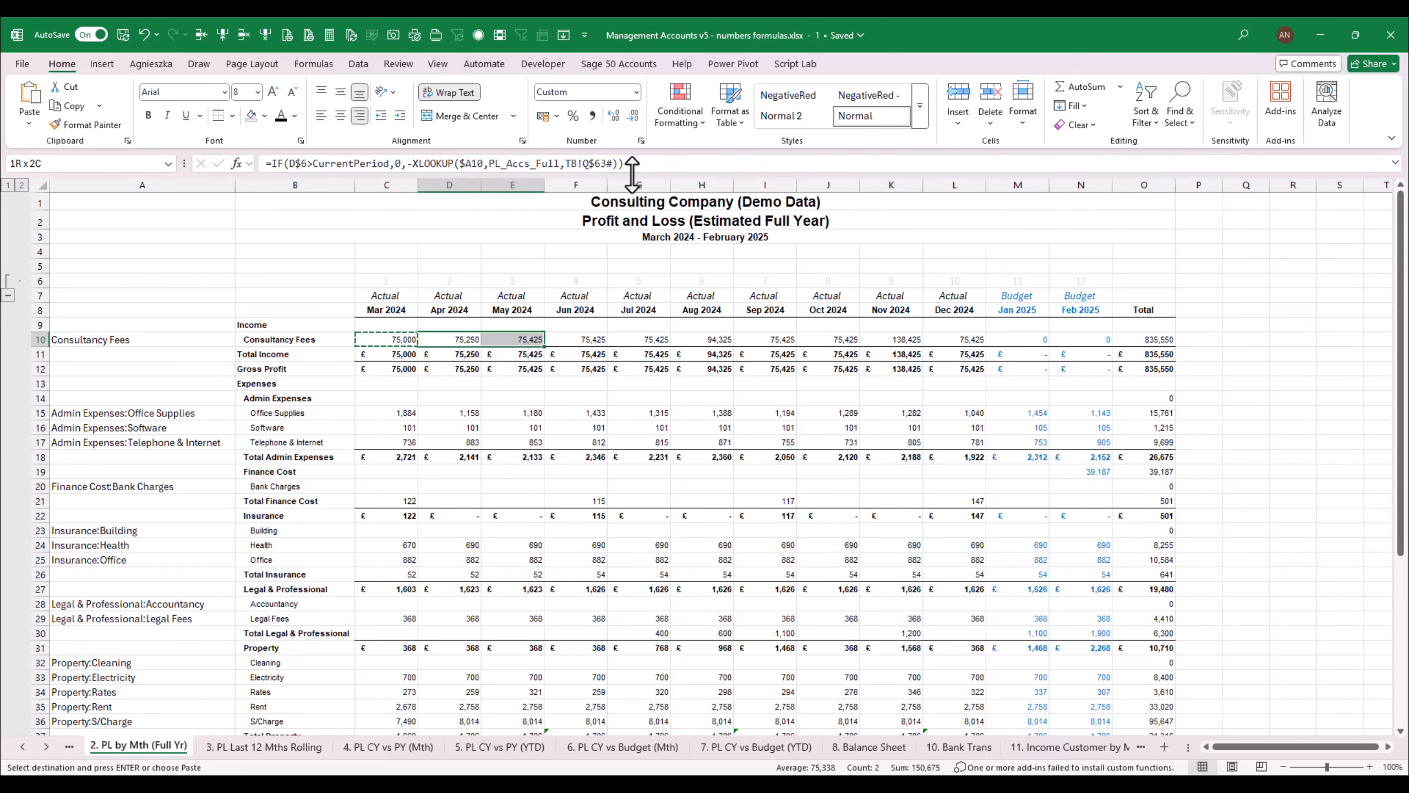
key(shift+Right)
key(Return)
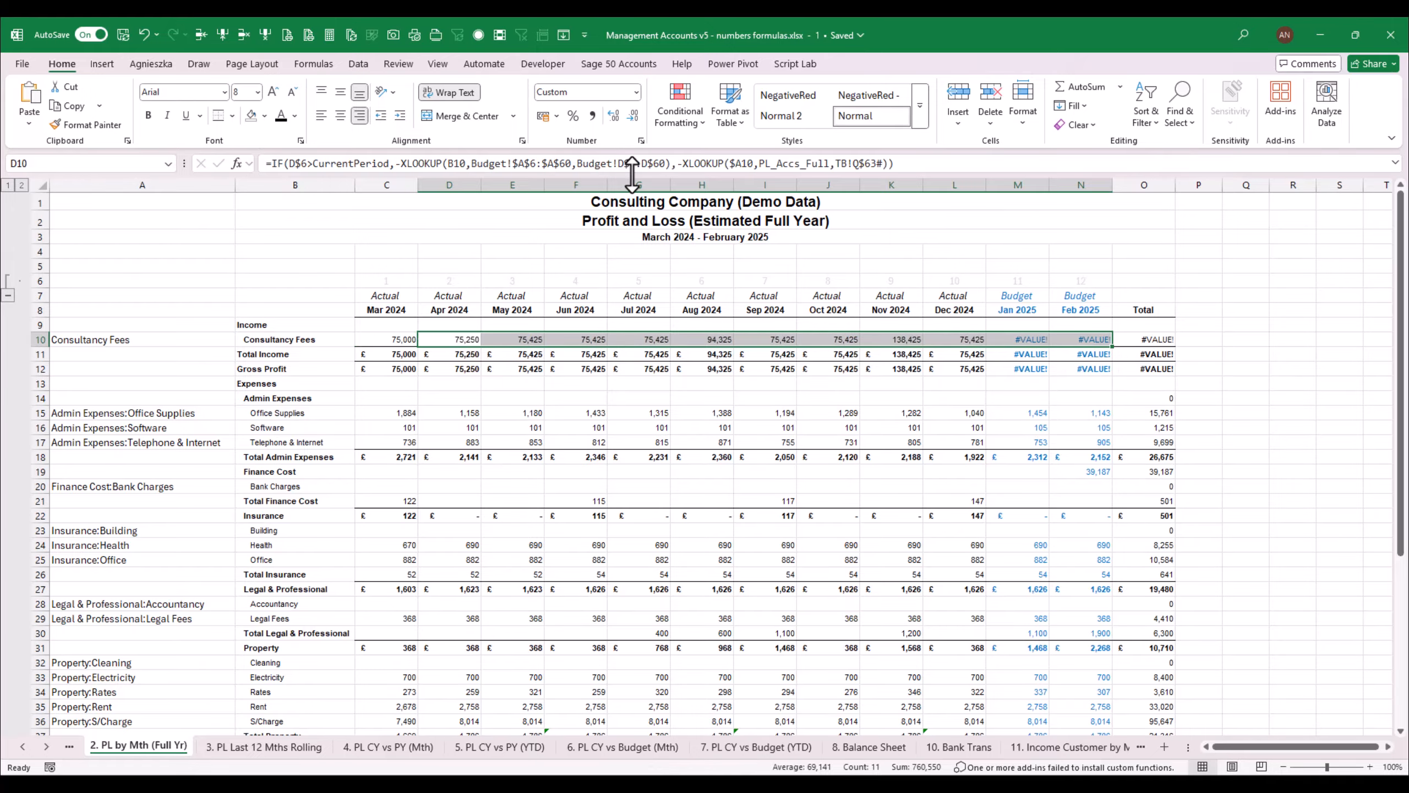
Check the January 2025 formula in M10, and change the budget lookup value in C10 to $A10
key(Right)
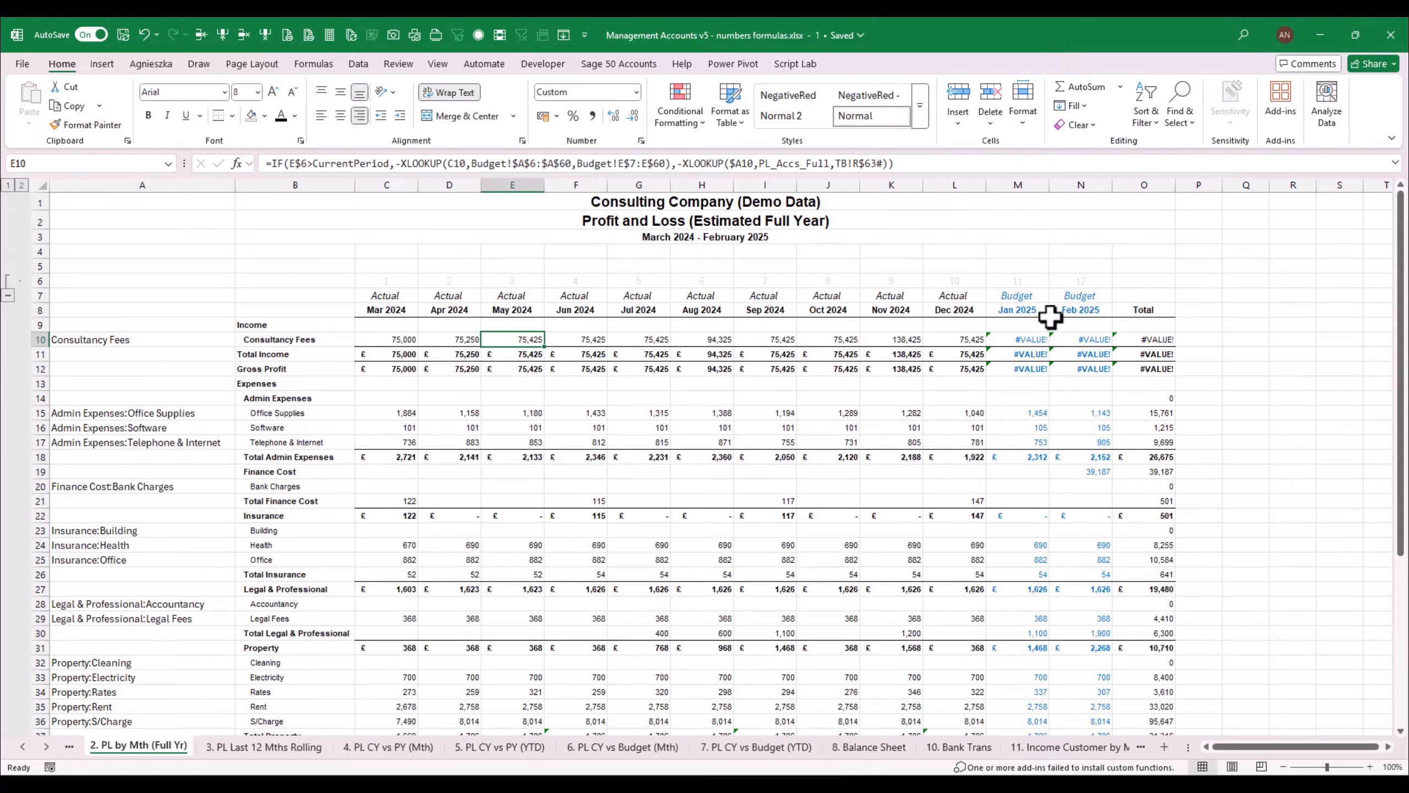
click(1031, 338)
key(F2)
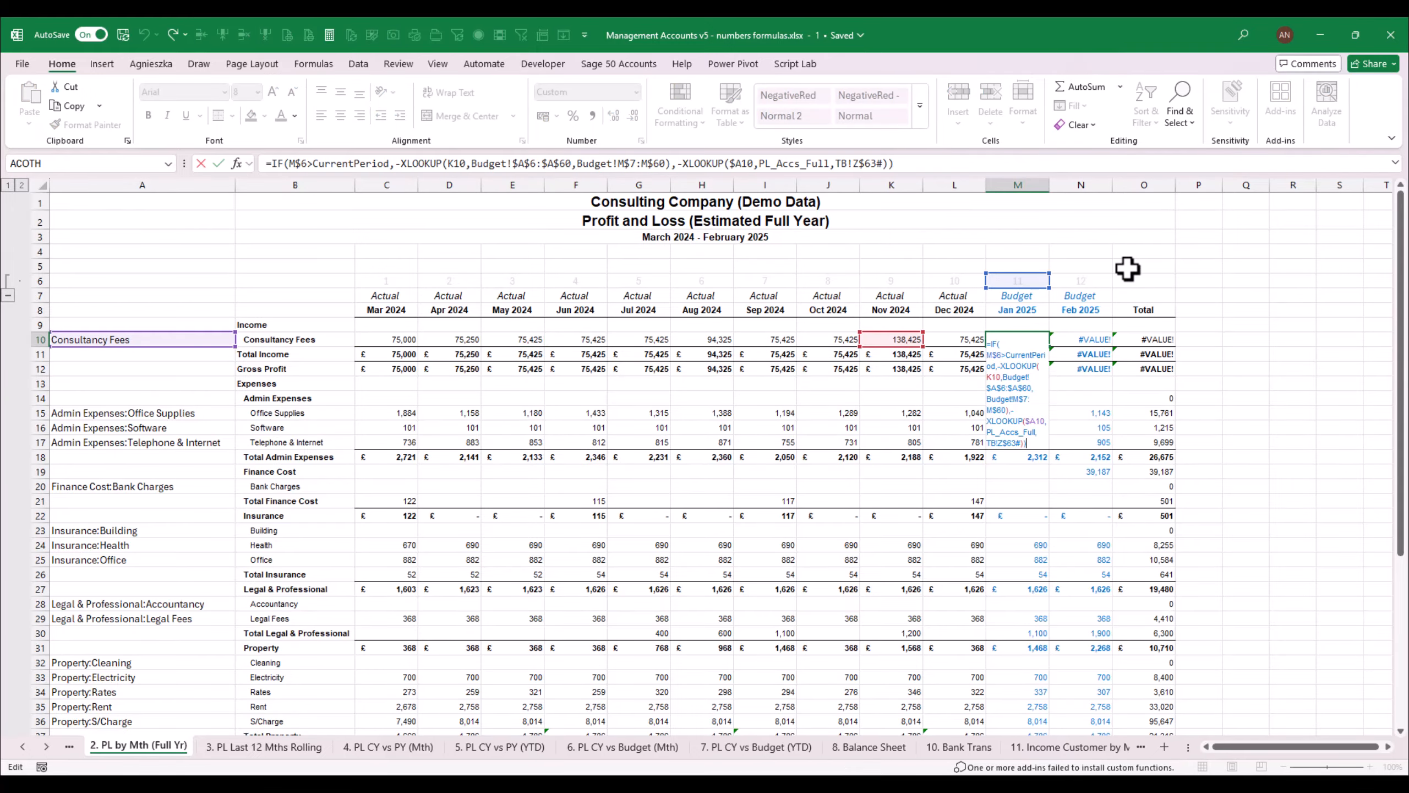
key(Escape)
click(397, 339)
key(F2)
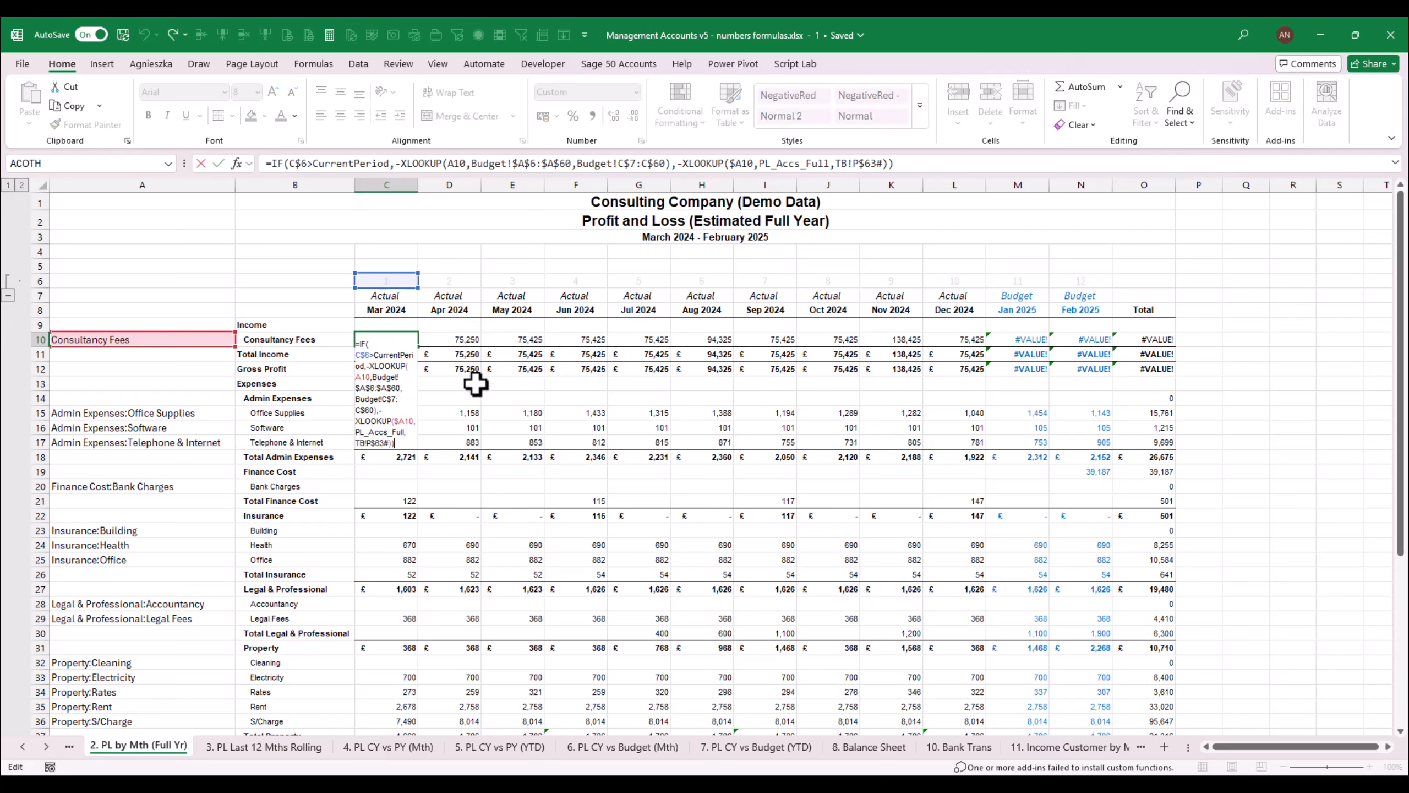
click(360, 376)
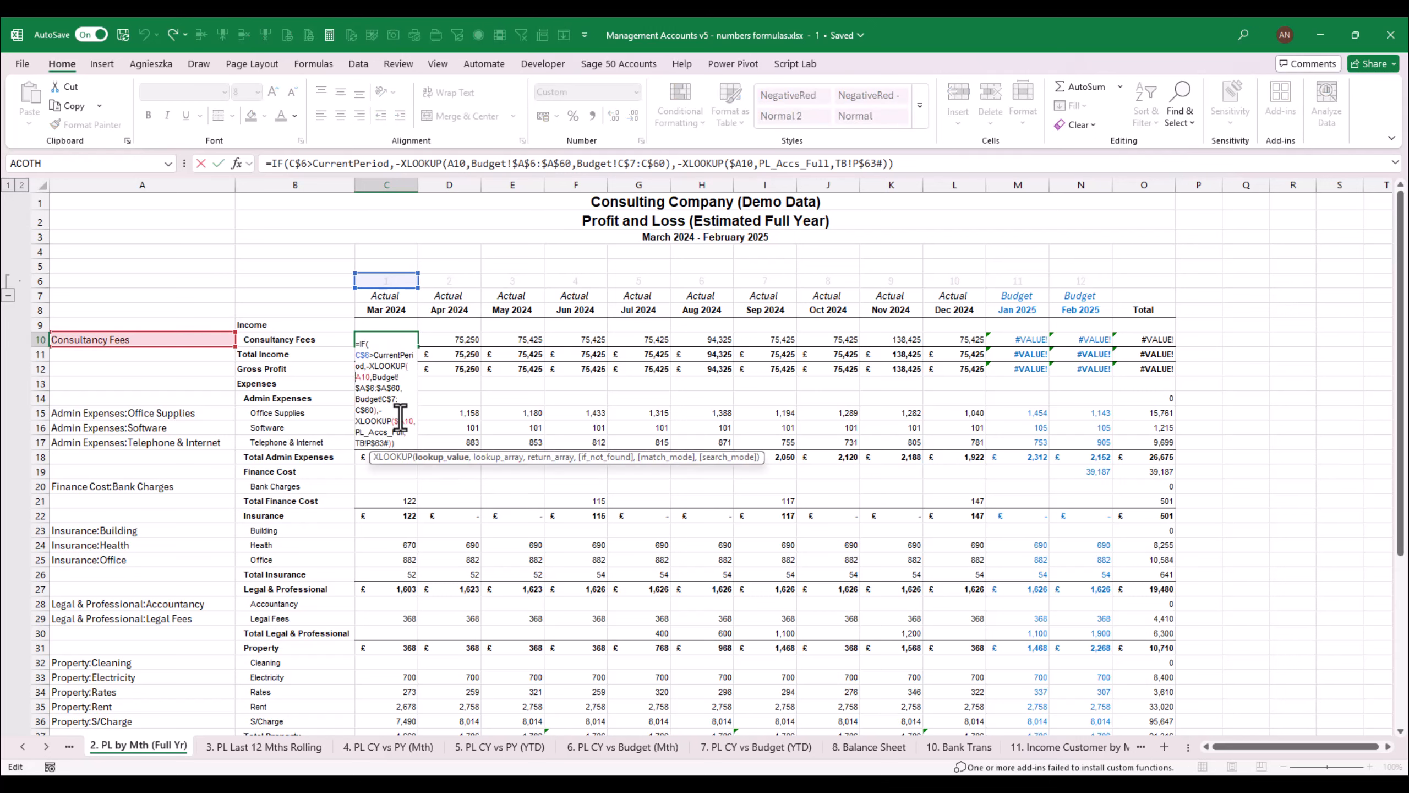
key(Escape)
Recopy the C10 formula with the anchored $A10 lookup value to the April 2024 to February 2025 cells in row 10
key(ctrl+c)
key(Right)
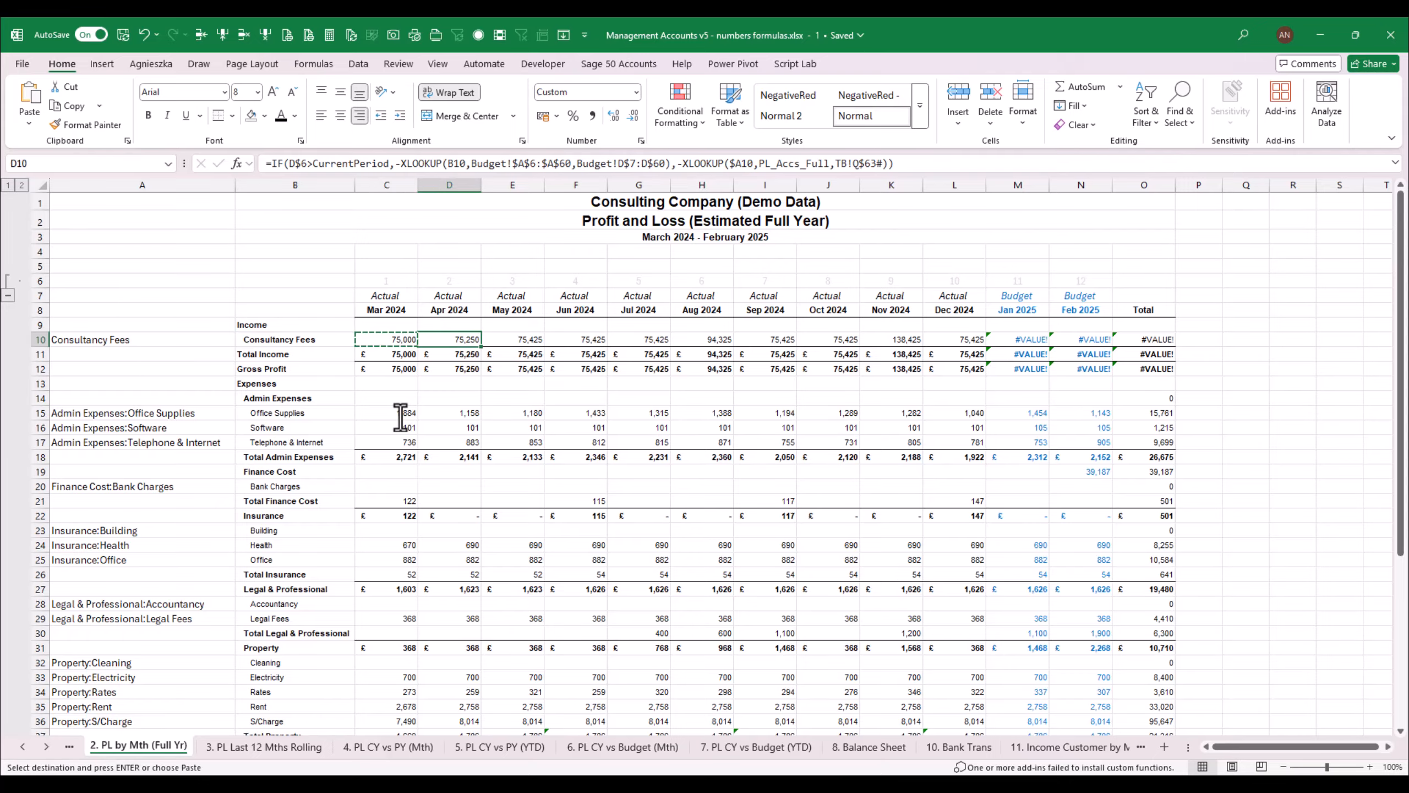
key(shift+Right)
key(shift+Right)
key(shift+Right)
key(shift+Right)
key(shift+Right)
key(shift+Right)
key(shift+Right)
key(shift+Right)
key(shift+Right)
key(shift+Right)
key(Return)
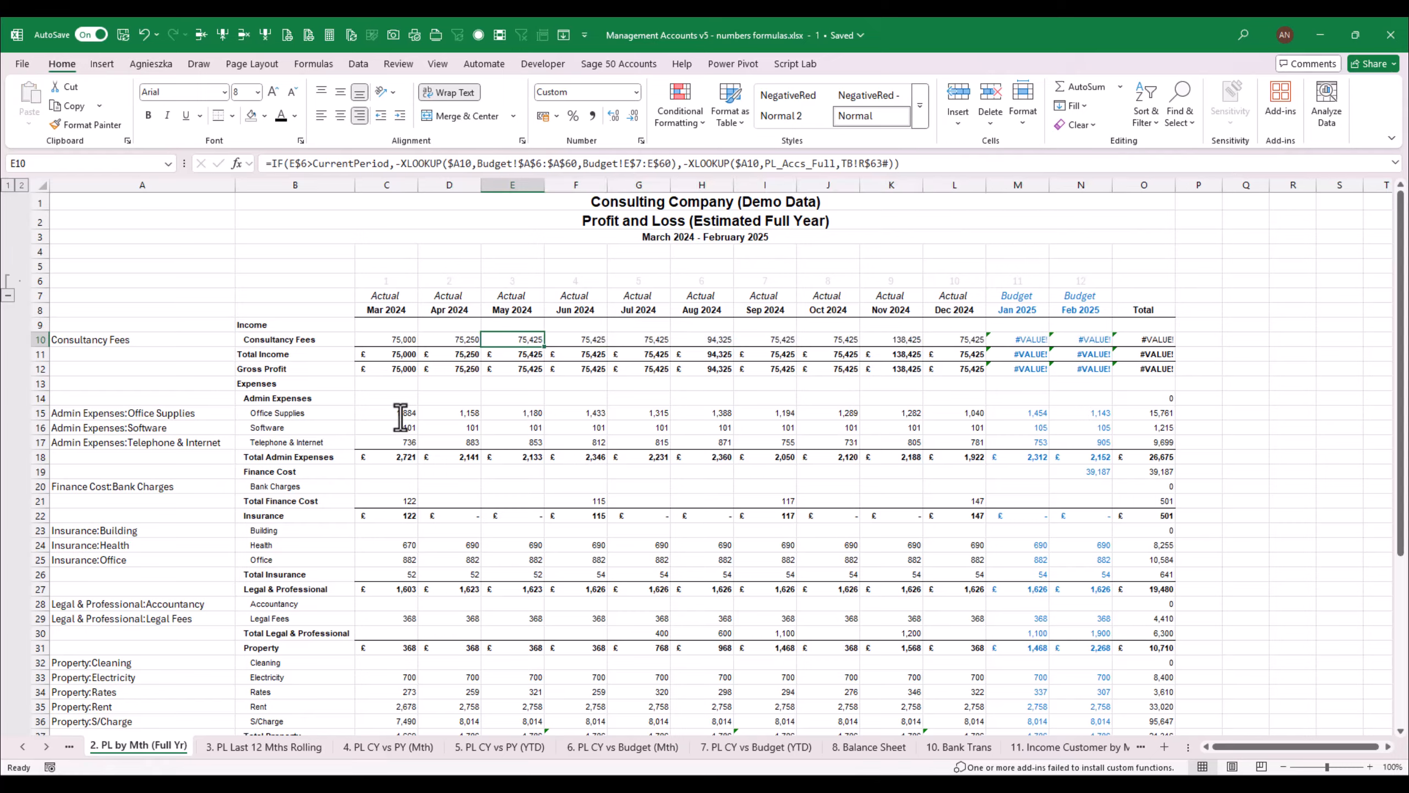
Check the formula in M10, and change the budget return array in C10 to Budget!C$6:C$60 to match the lookup array's rows
key(Right)
key(ctrl+Right)
key(Left)
key(F2)
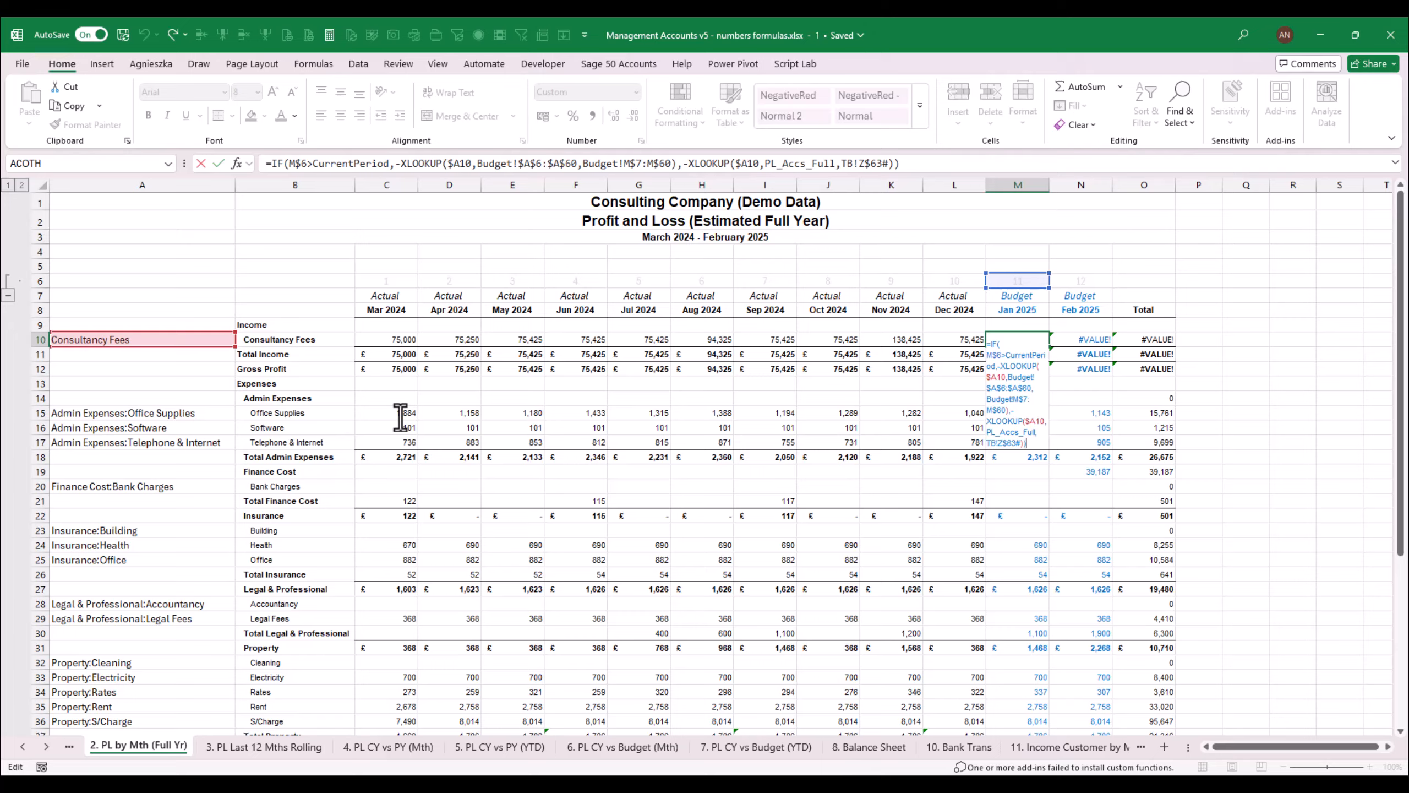
key(Escape)
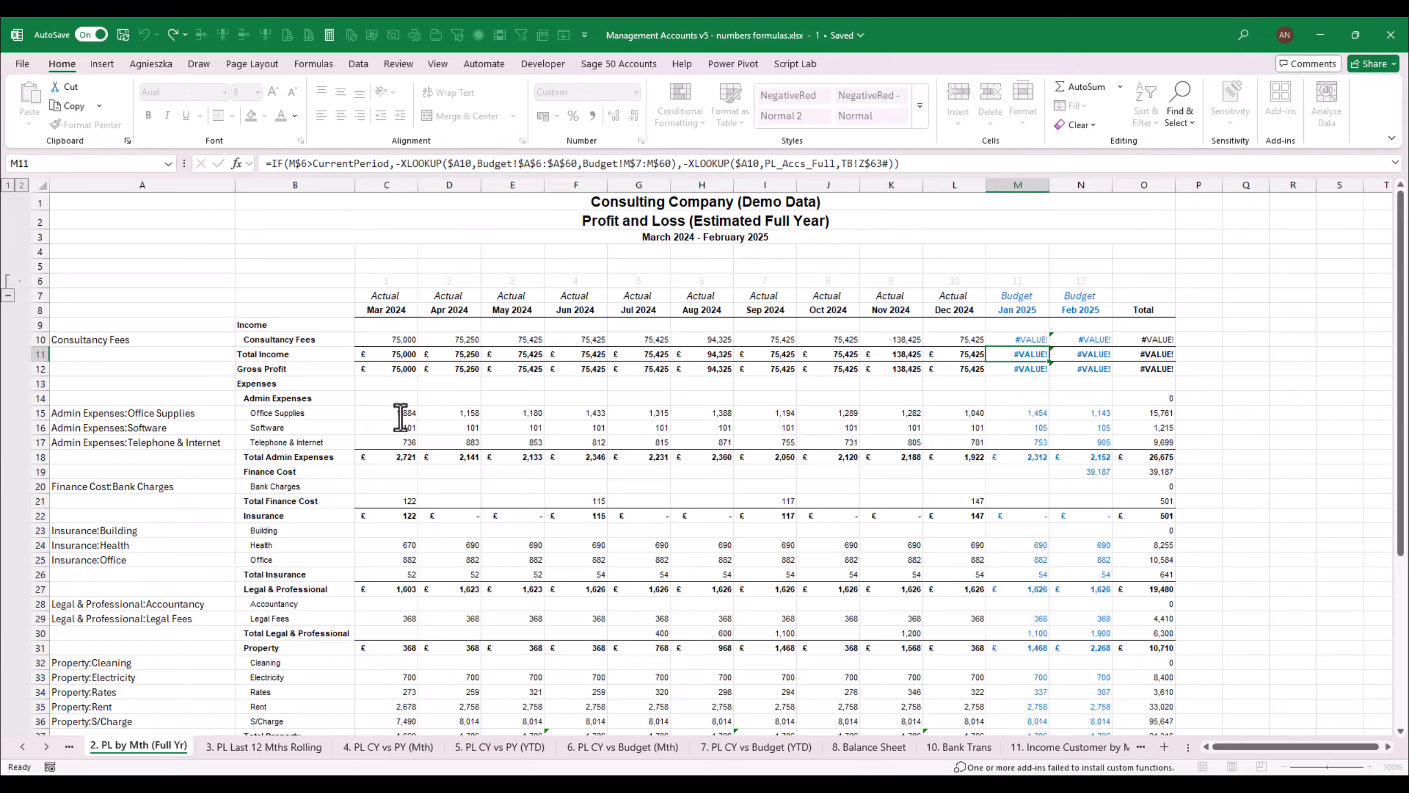
key(Left)
key(Left)
key(Left)
key(Left)
key(Left)
key(Left)
key(Left)
key(Left)
key(Left)
key(Left)
key(F2)
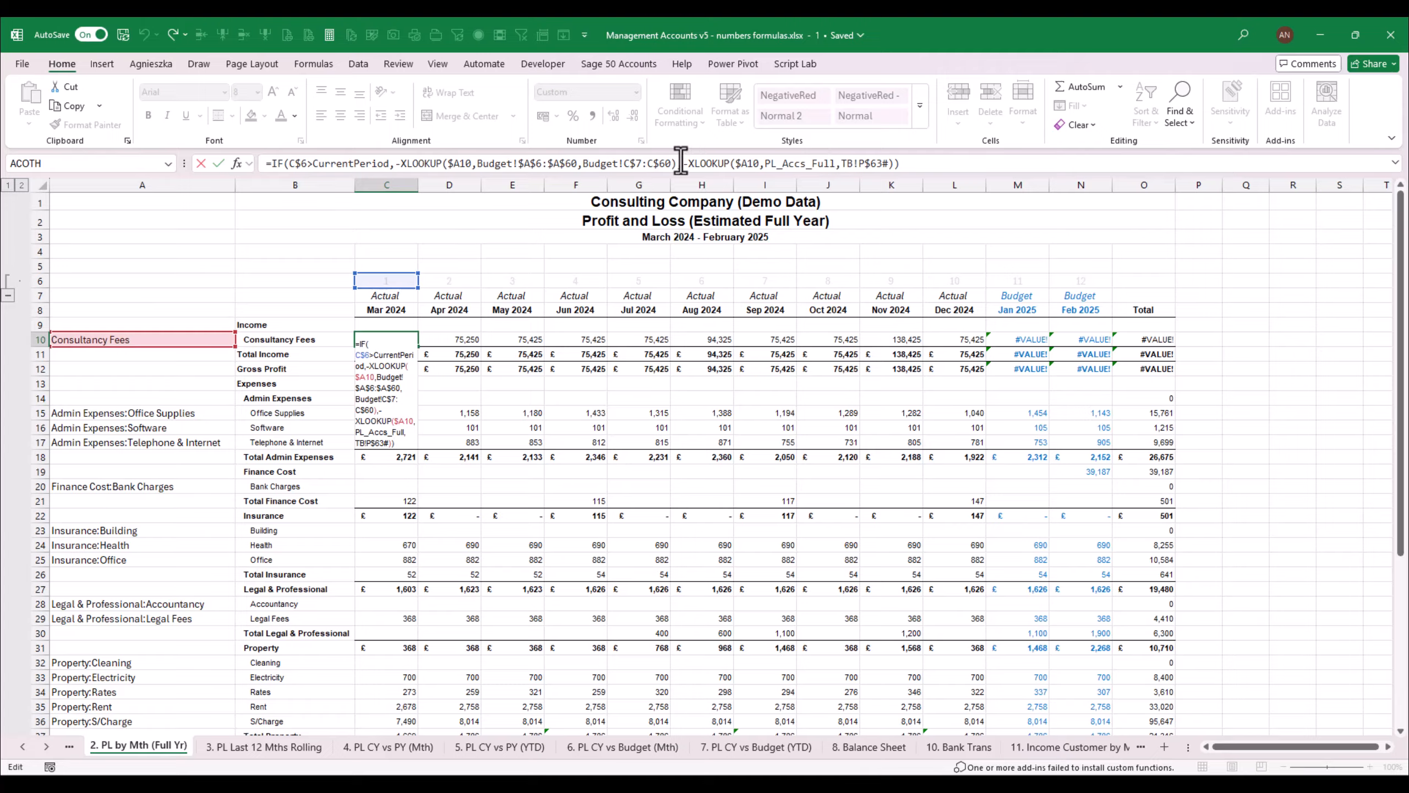
click(639, 163)
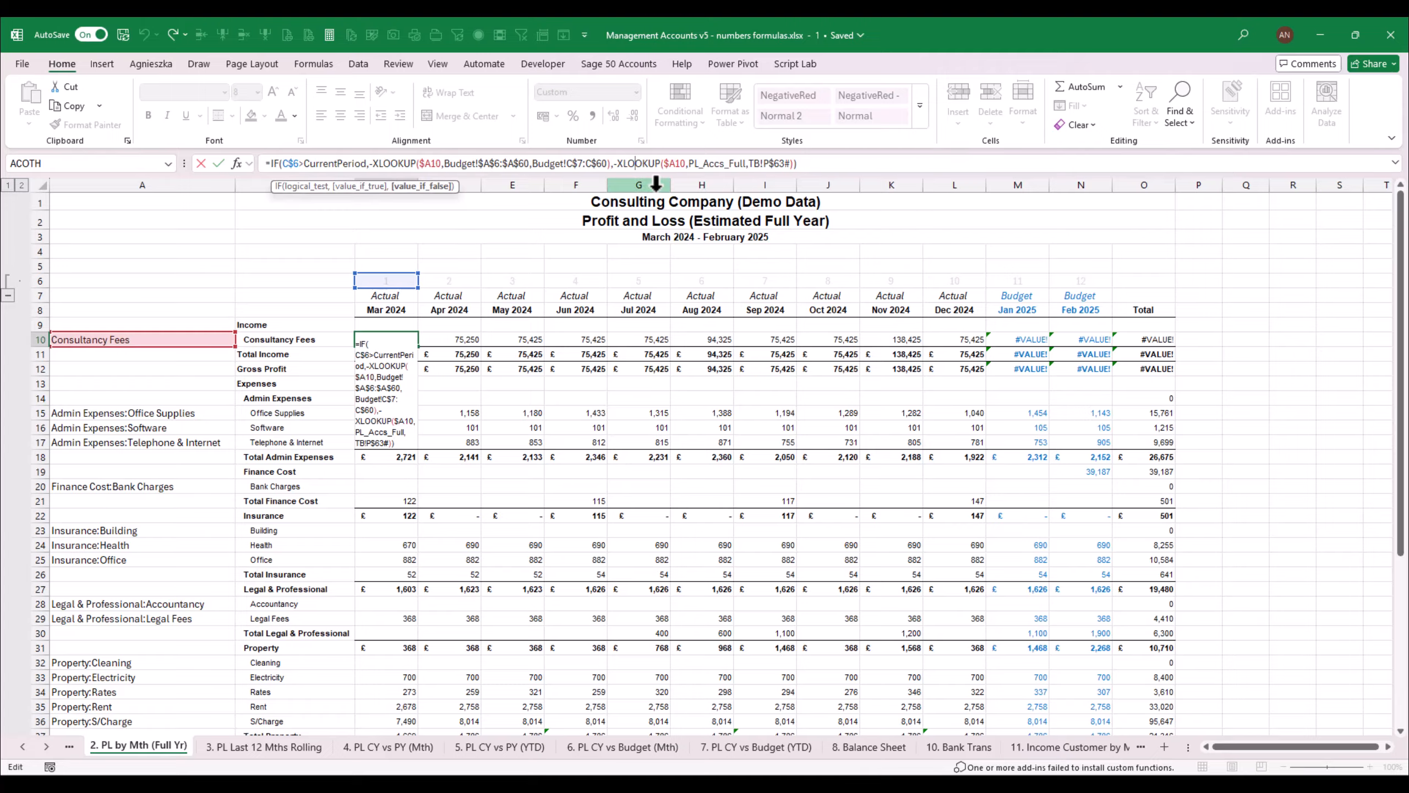
key(Left)
key(Left)
key(Left)
key(Left)
key(Left)
key(Left)
key(Escape)
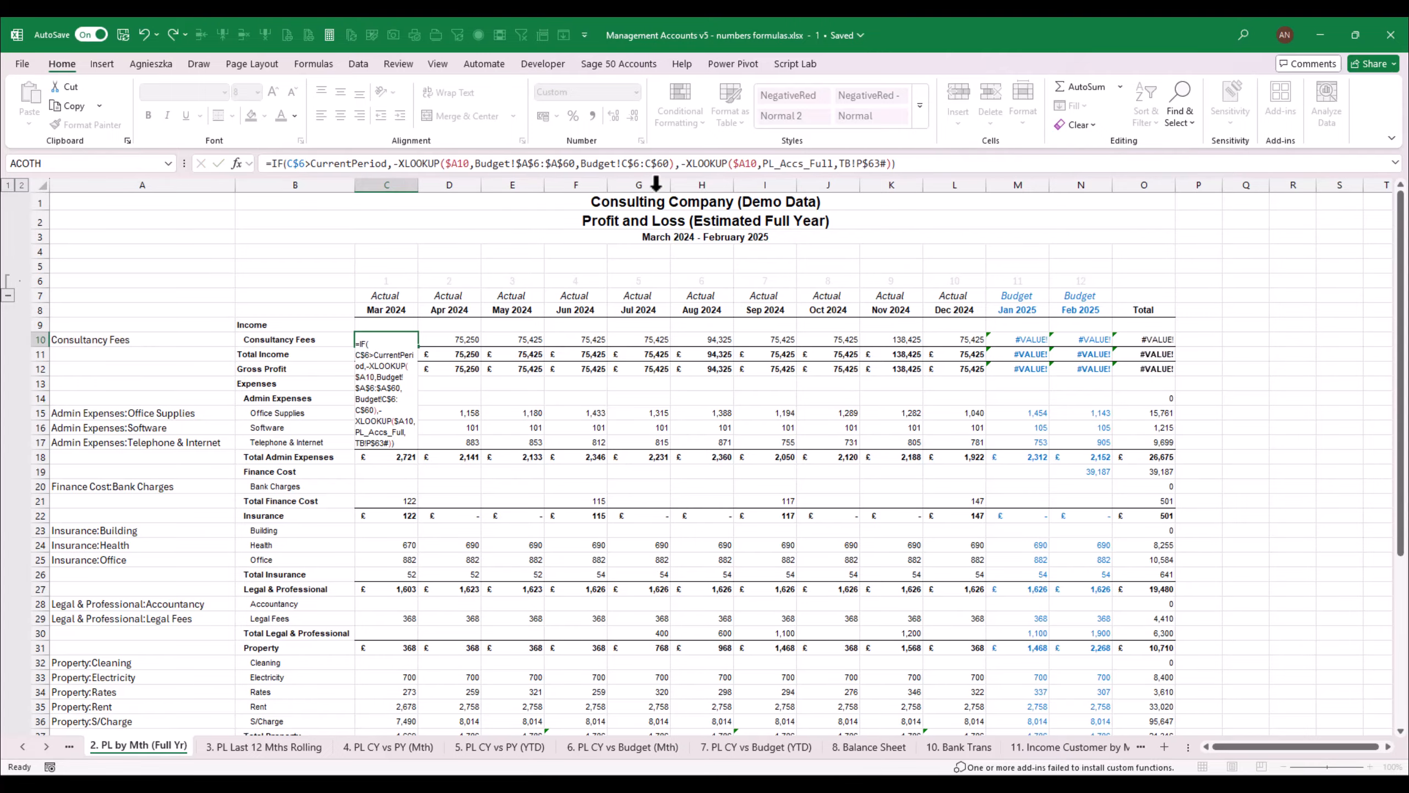
Paste the C10 formula with the row 6 to 60 return array over D10:N10
key(ctrl+c)
key(Right)
key(shift+Right)
key(shift+Right)
key(shift+Right)
key(shift+Right)
key(shift+Right)
key(shift+Right)
key(shift+Right)
key(shift+Right)
key(shift+Right)
key(shift+Right)
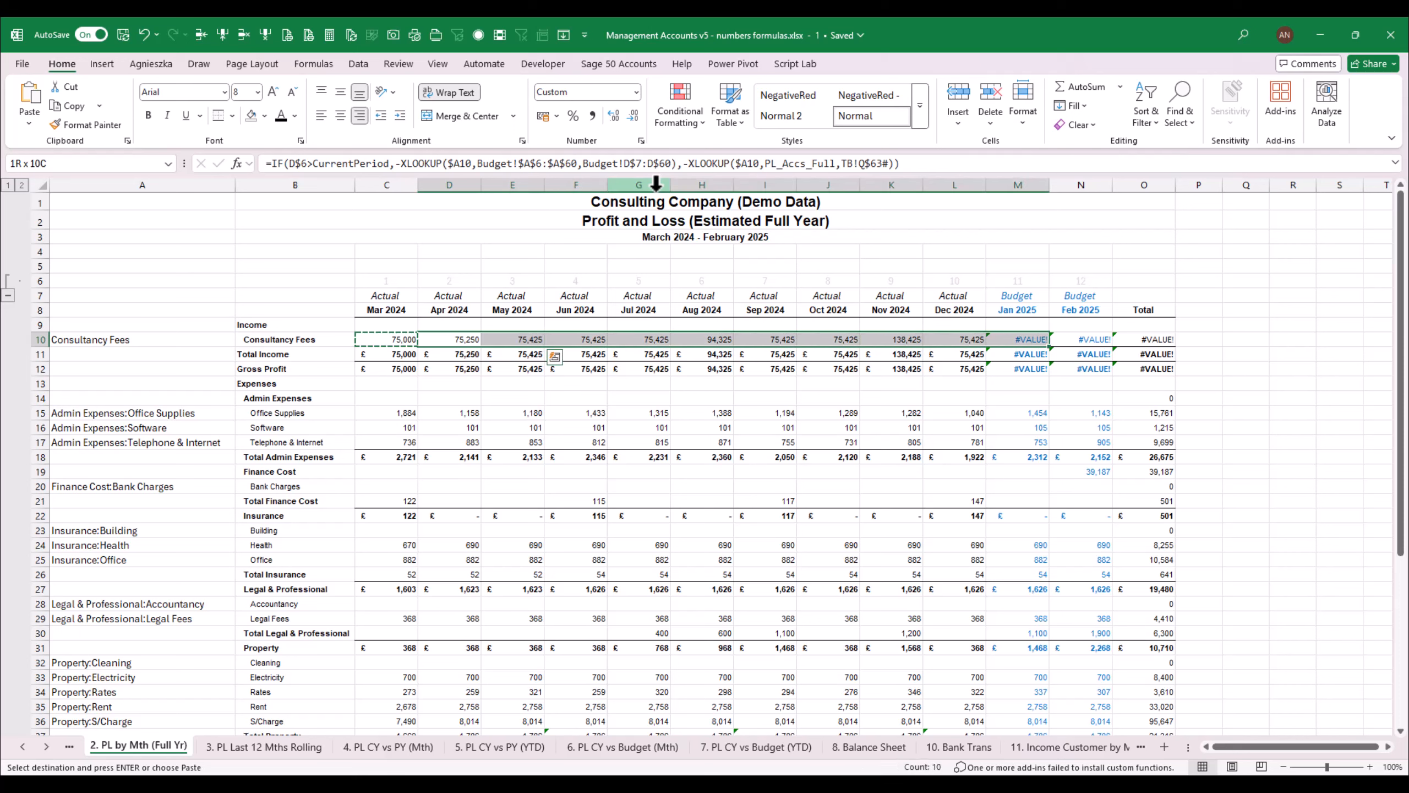
key(ctrl+v)
key(Escape)
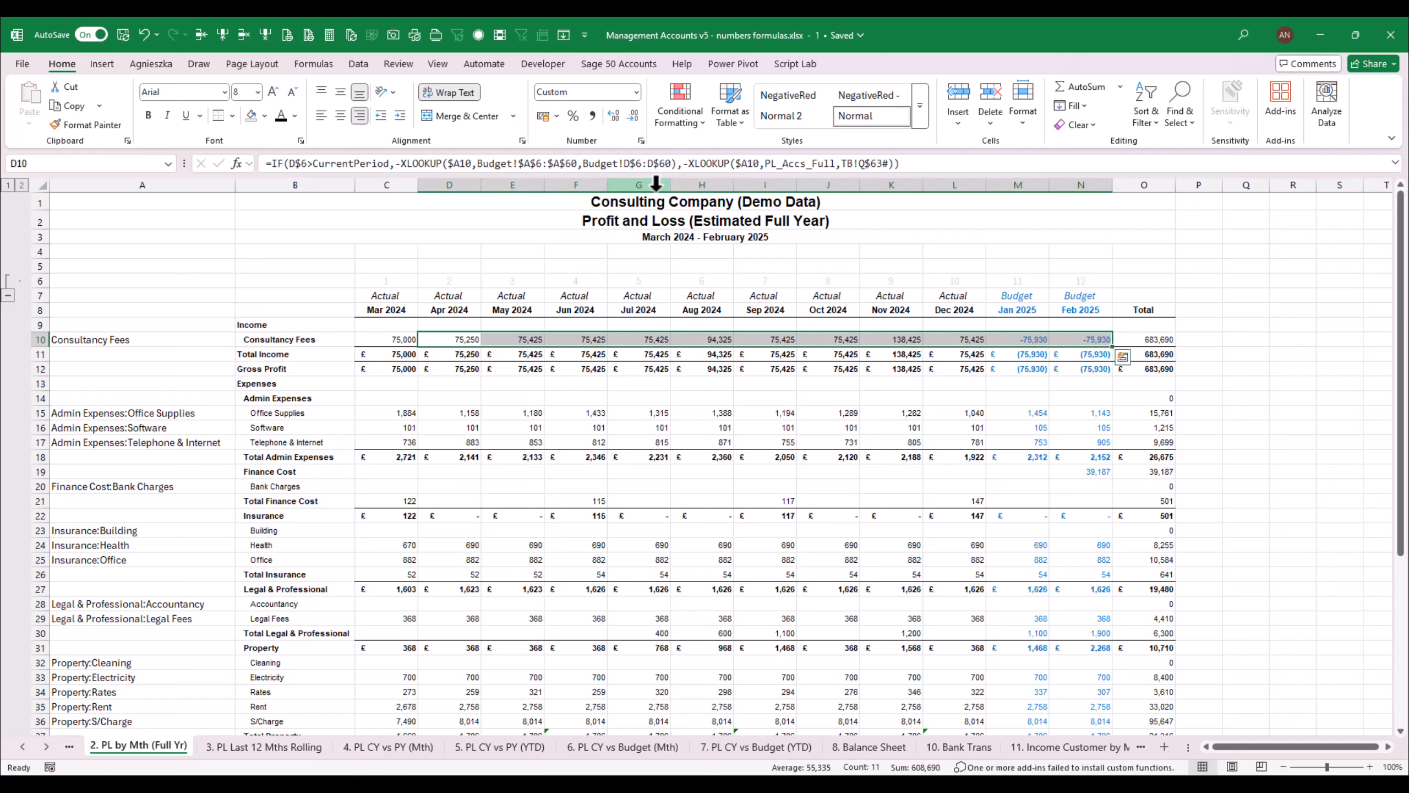
Remove the minus sign before the Budget XLOOKUP in the January 2025 Consultancy Fees formula in M10
click(1037, 340)
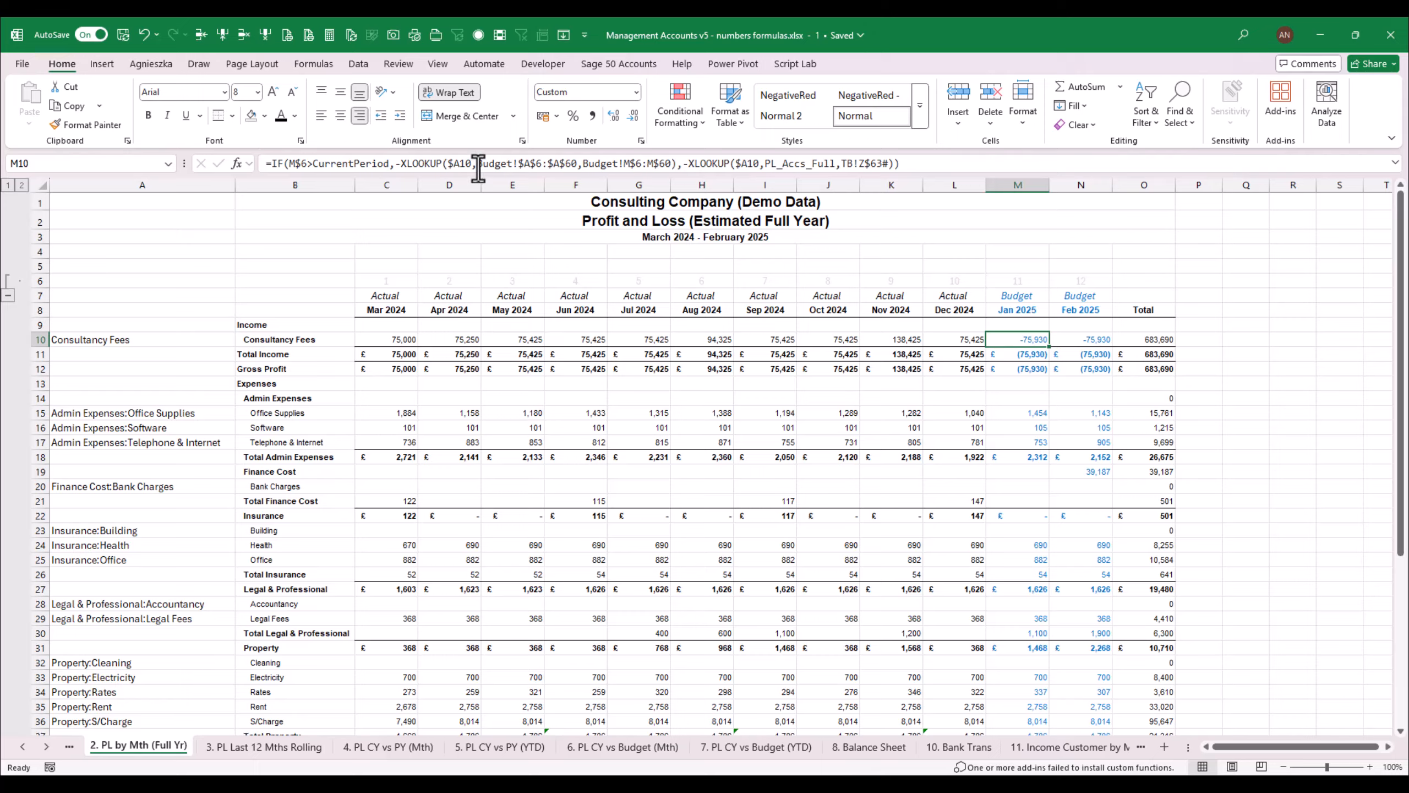
drag(395, 167, 402, 167)
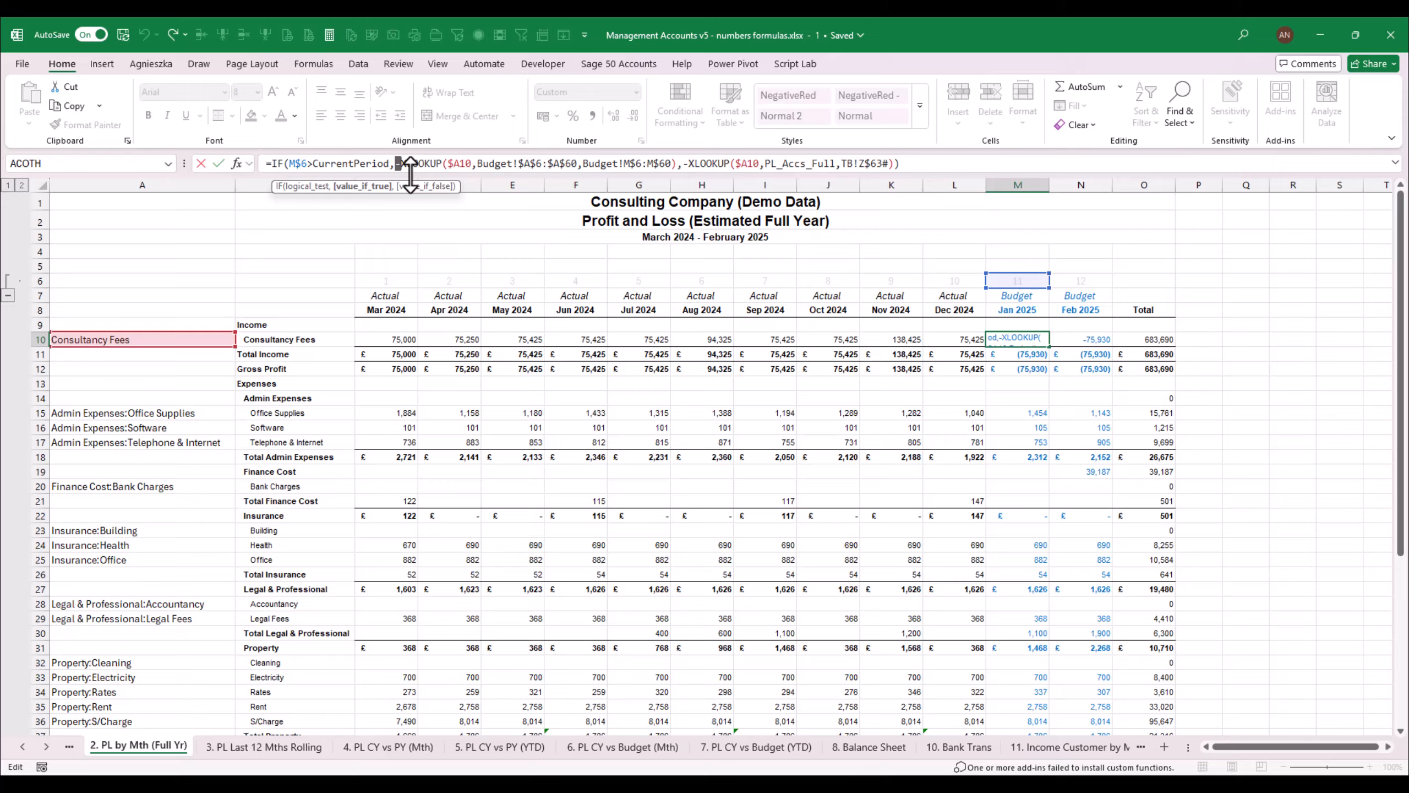
key(Delete)
key(ctrl+Return)
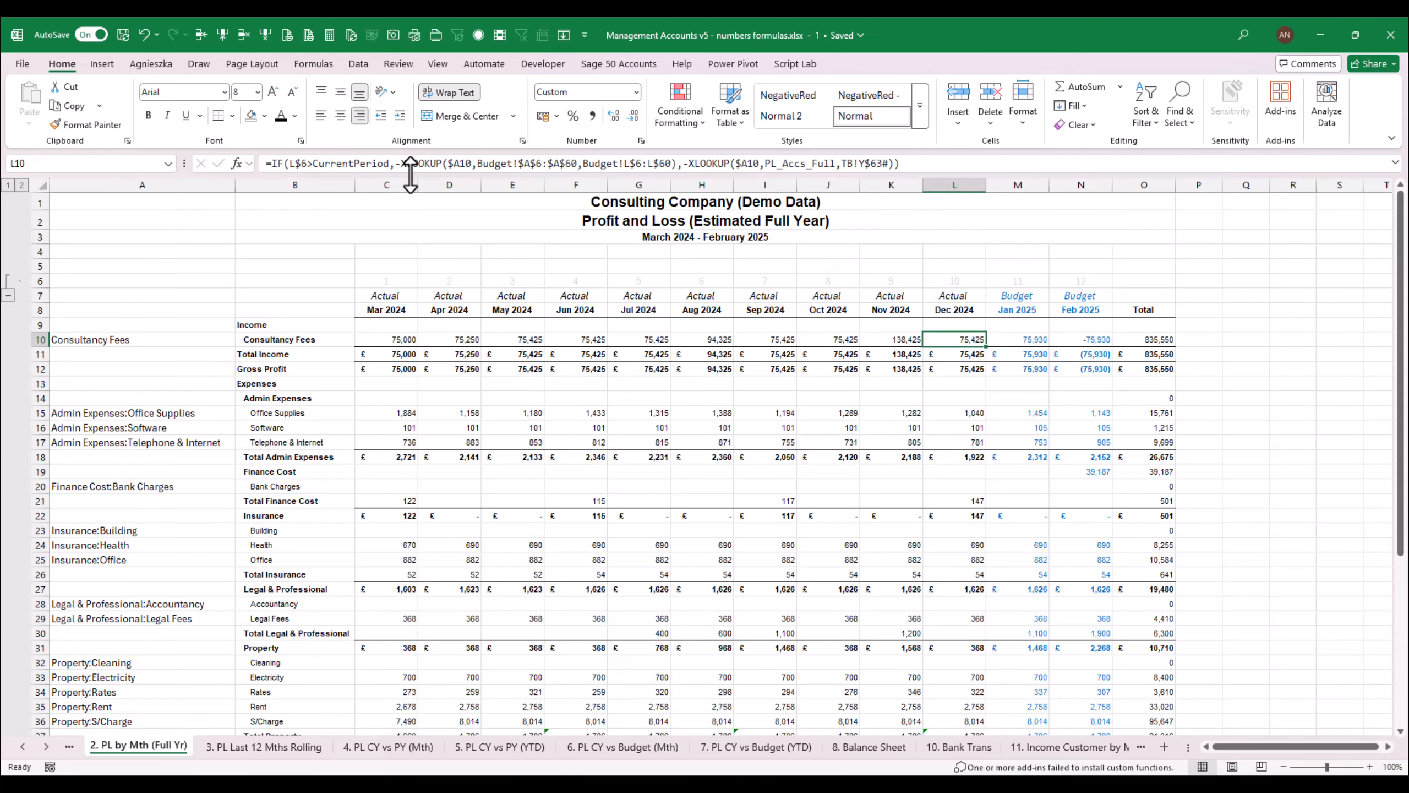
Copy the corrected M10 formula across C10:N10 so all Consultancy Fees months use it
key(ctrl+c)
key(Left)
key(Left)
key(Left)
key(Left)
key(Left)
key(Left)
key(Left)
key(Left)
key(Left)
key(Left)
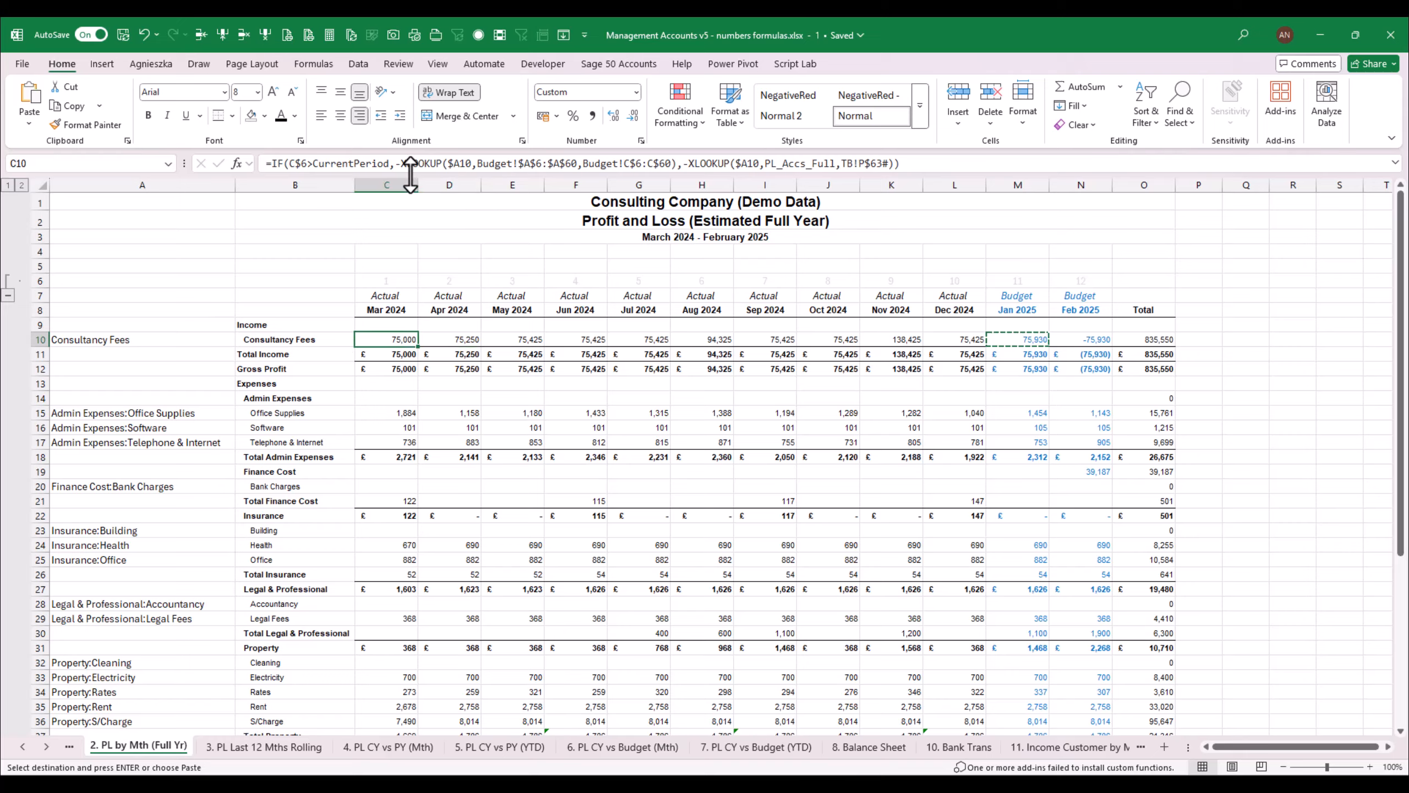
key(shift+Right)
key(shift+Right)
key(shift+Right)
key(shift+Right)
key(shift+Right)
key(shift+Right)
key(shift+Right)
key(shift+Right)
key(shift+Right)
key(shift+Right)
key(shift+Right)
key(shift+Right)
key(shift+Left)
key(Return)
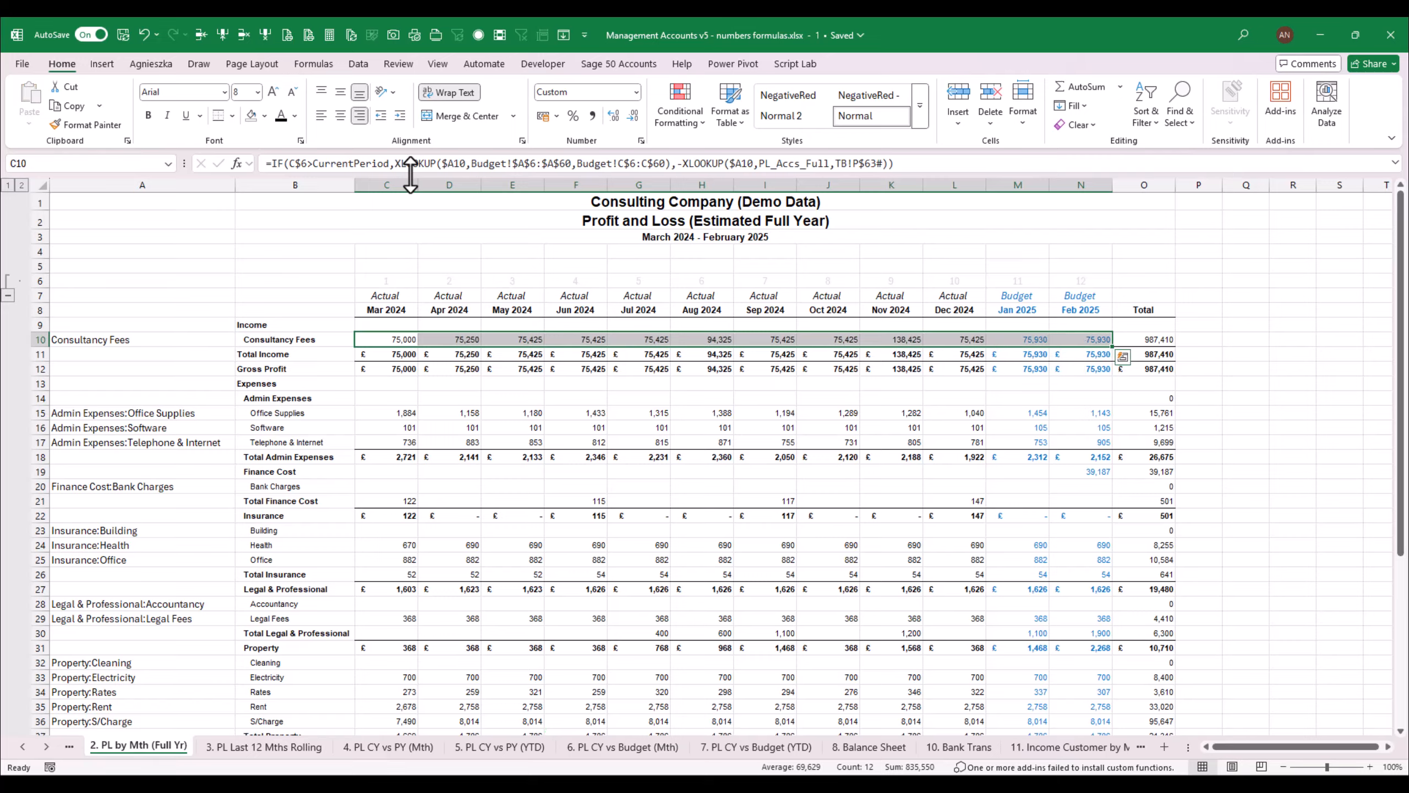
Check the January and February 2025 formulas in row 10 and the sum of the actuals in C10:L10
click(1019, 335)
click(1103, 336)
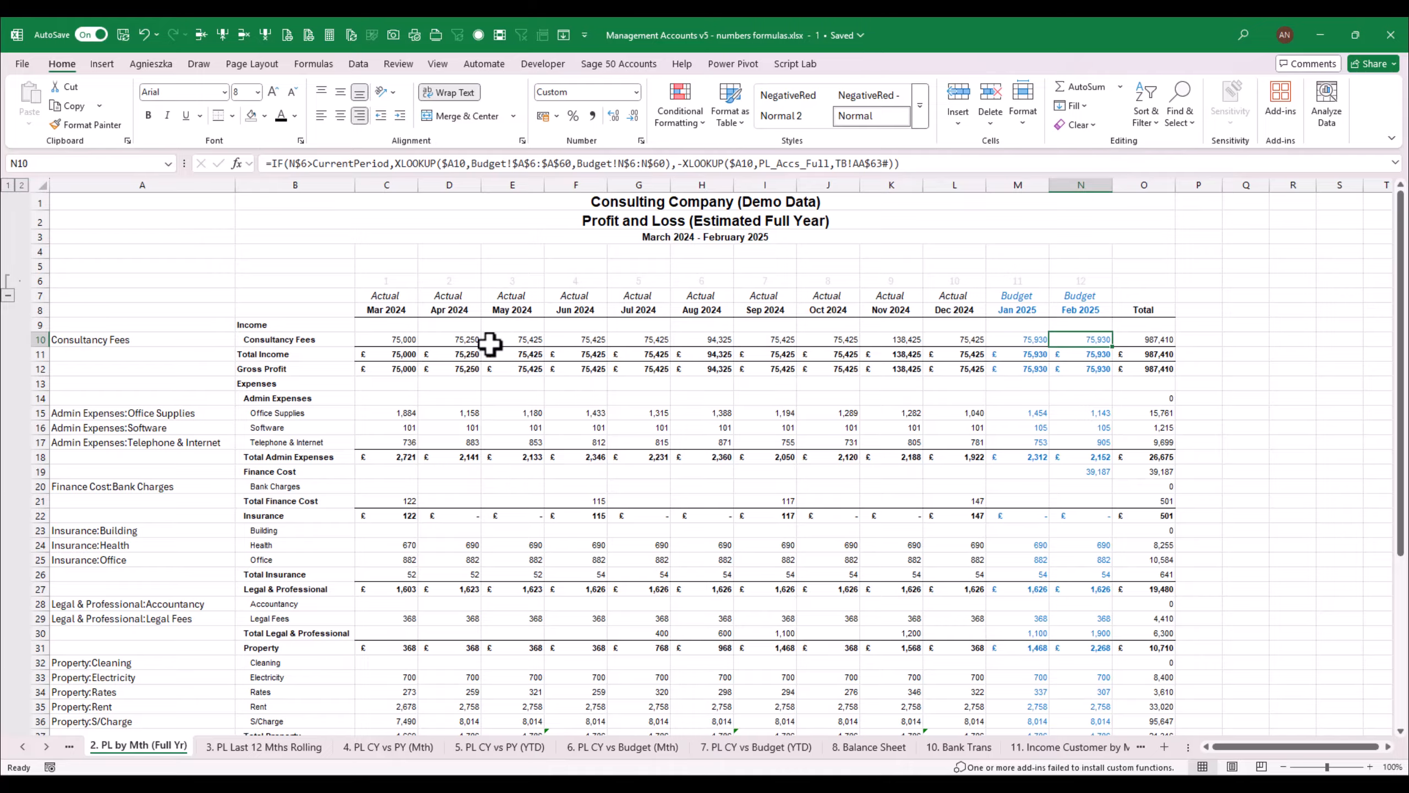
drag(394, 343, 963, 344)
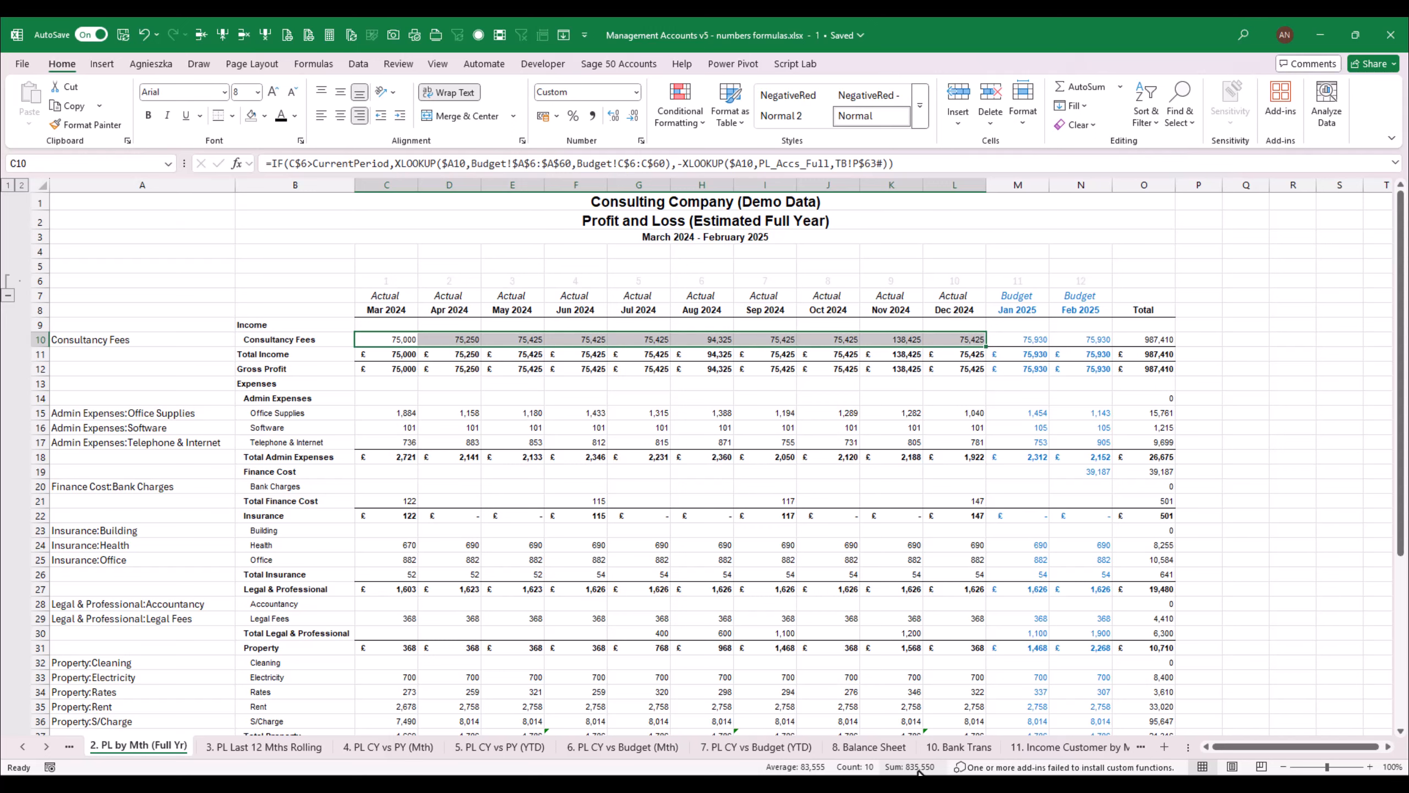
Set the Current Month on the Settings sheet to 31/05/2024 and reopen the 2. PL by Mth (Full Yr) sheet
click(20, 749)
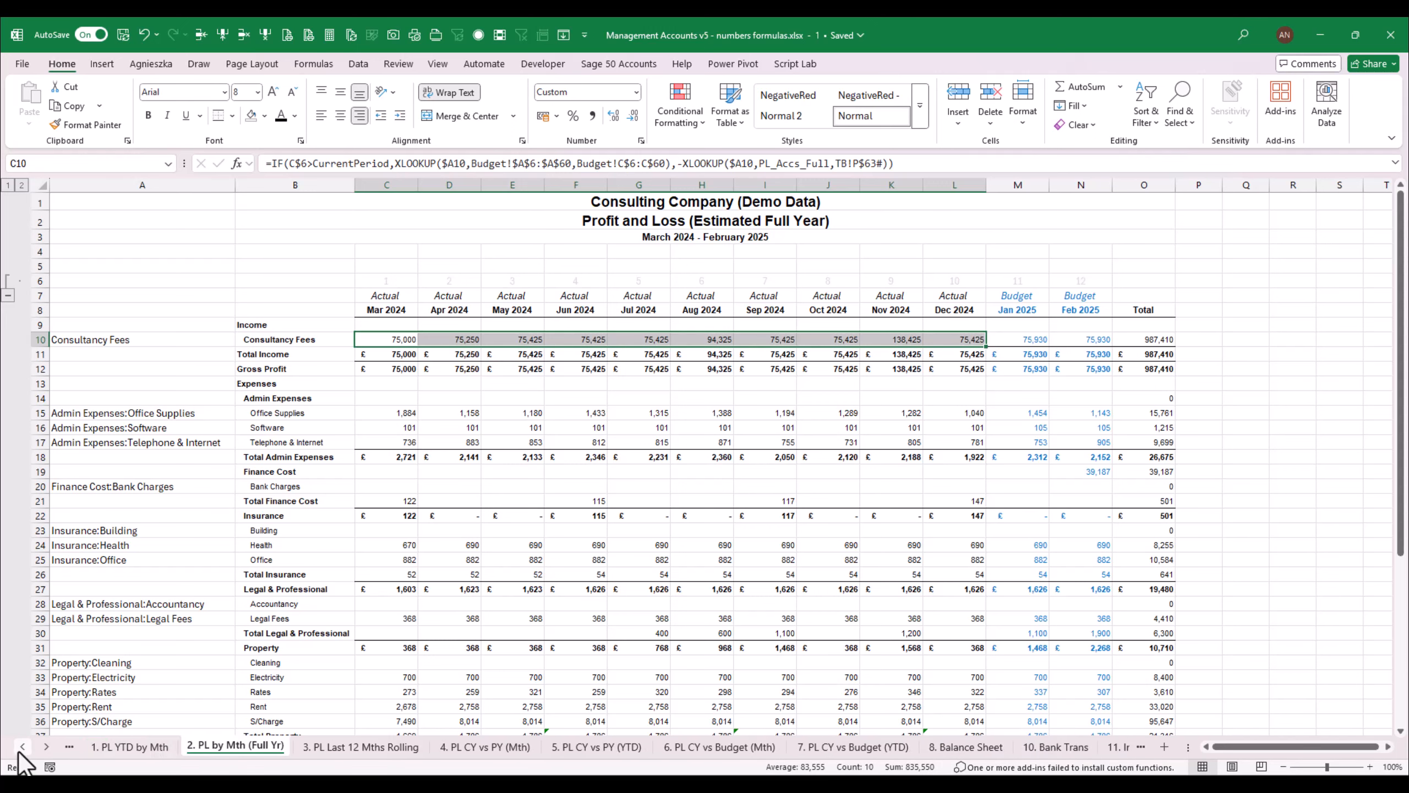
click(20, 749)
click(96, 747)
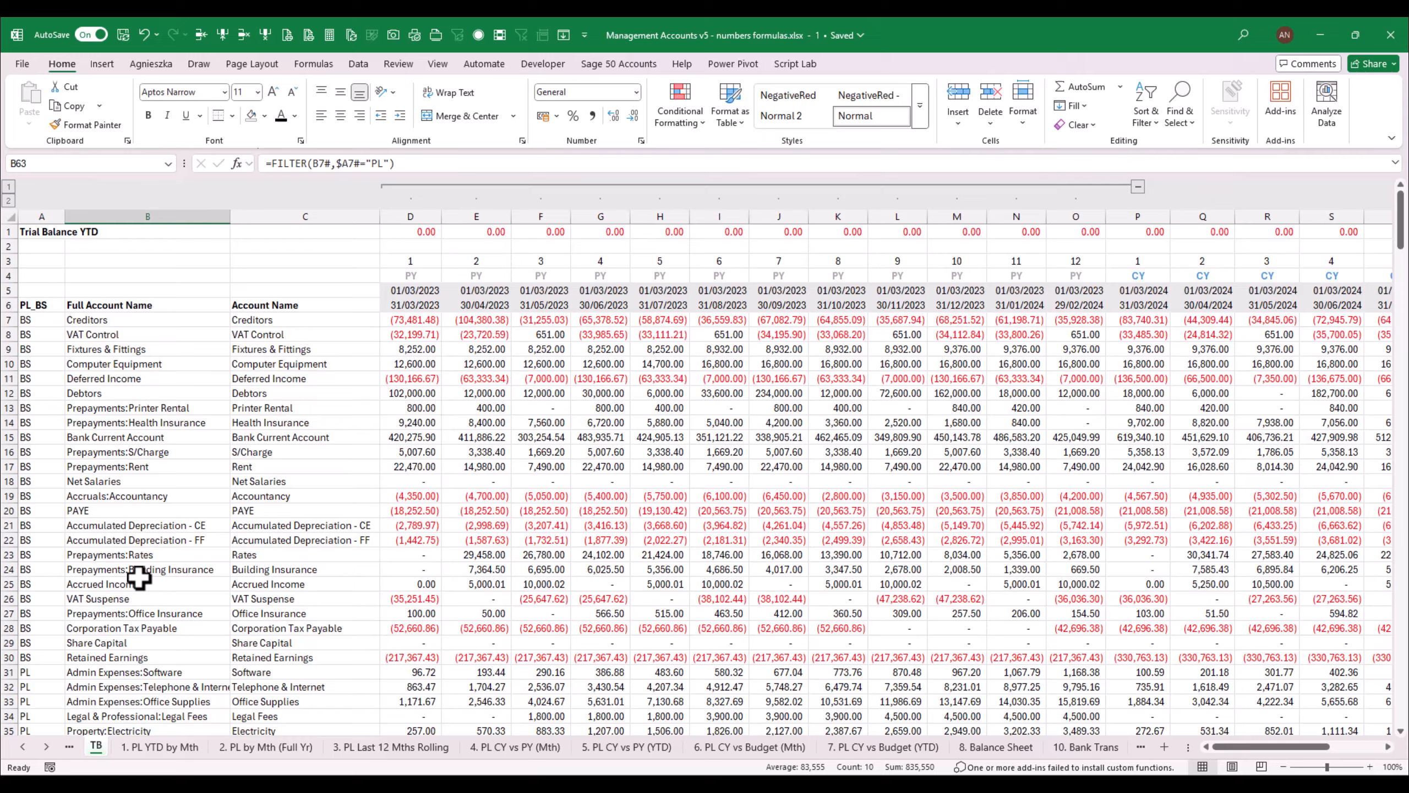
click(22, 748)
click(109, 746)
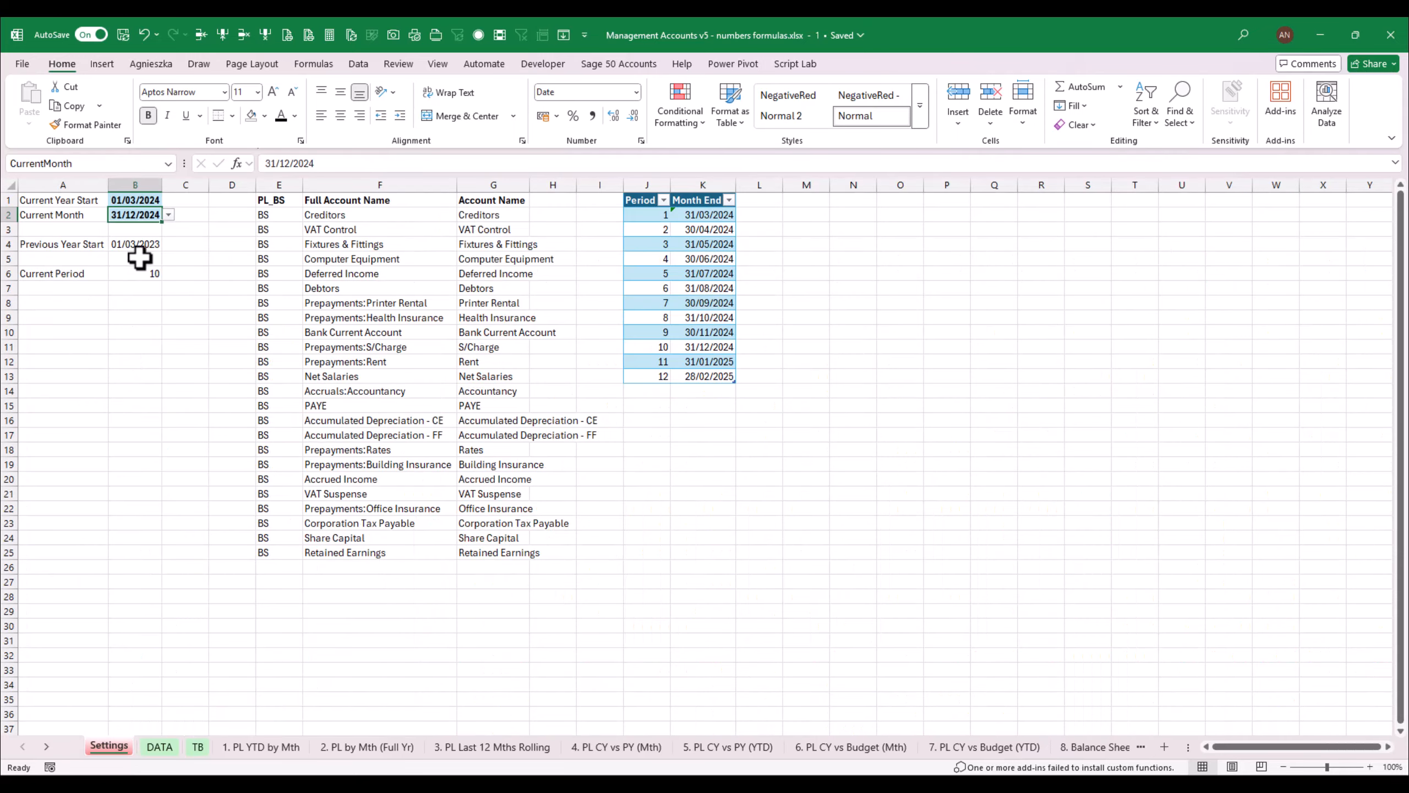
click(168, 215)
click(142, 255)
click(391, 750)
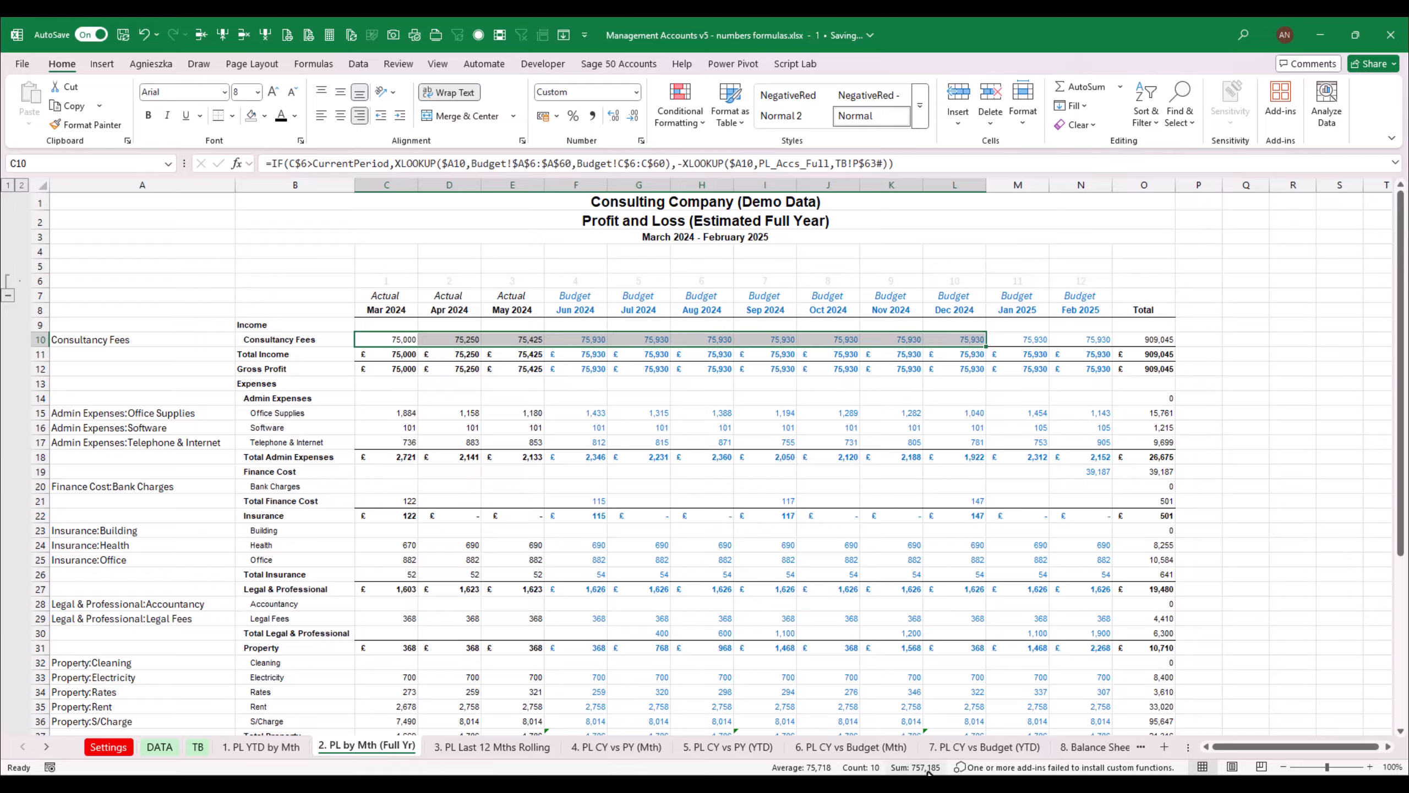
Check the Consultancy Fees amounts and formulas in row 10 for the budget months from June 2024 onward
drag(588, 339, 899, 339)
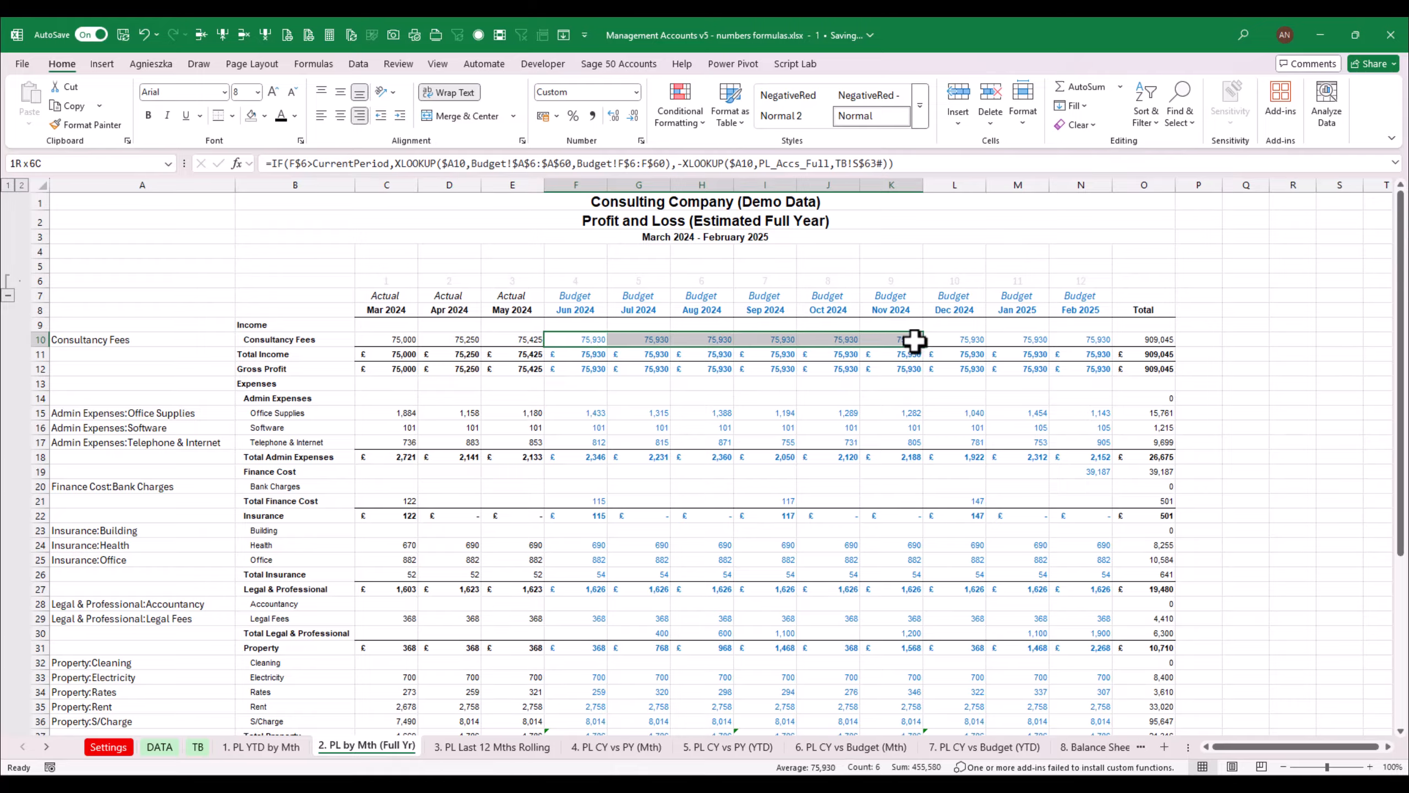
click(985, 339)
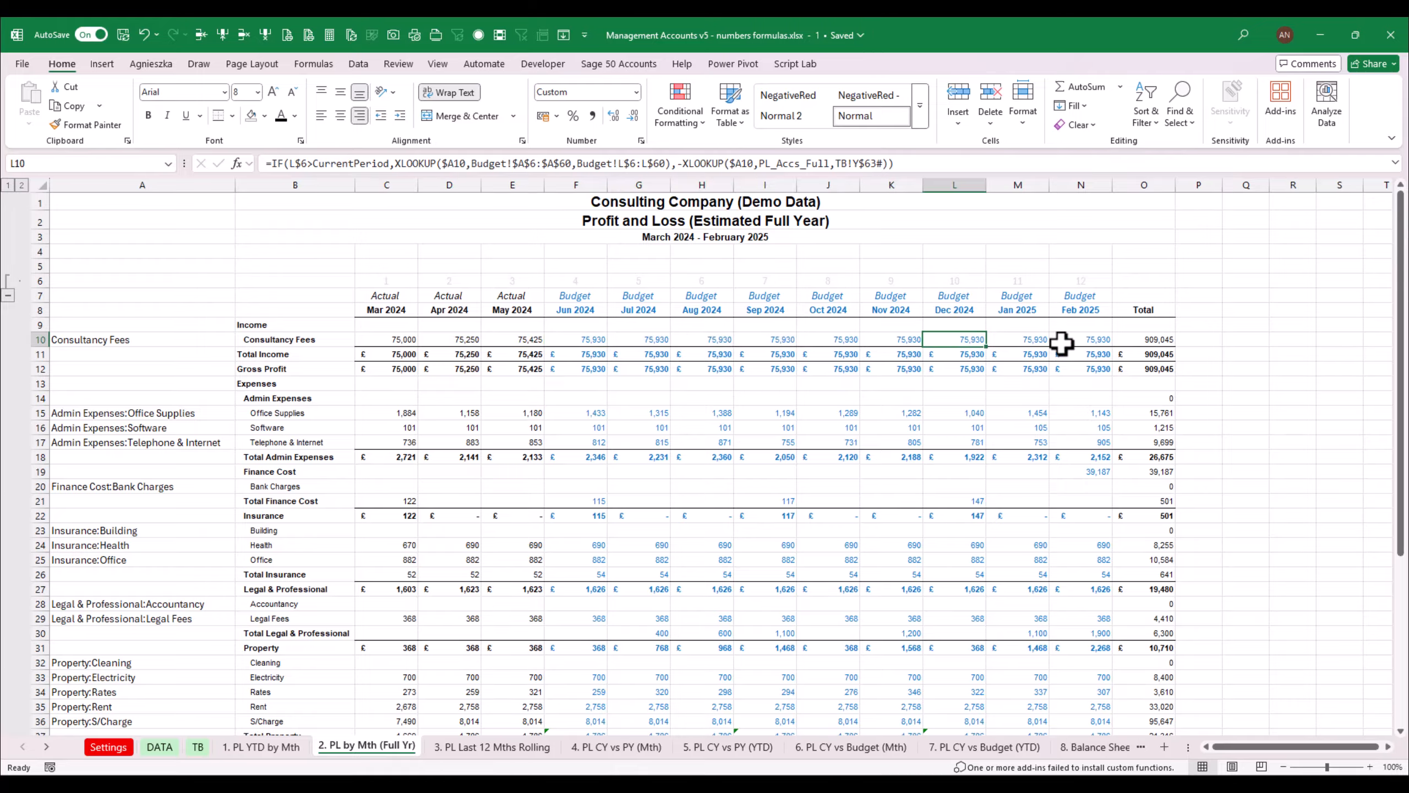
click(883, 343)
click(1038, 340)
click(779, 341)
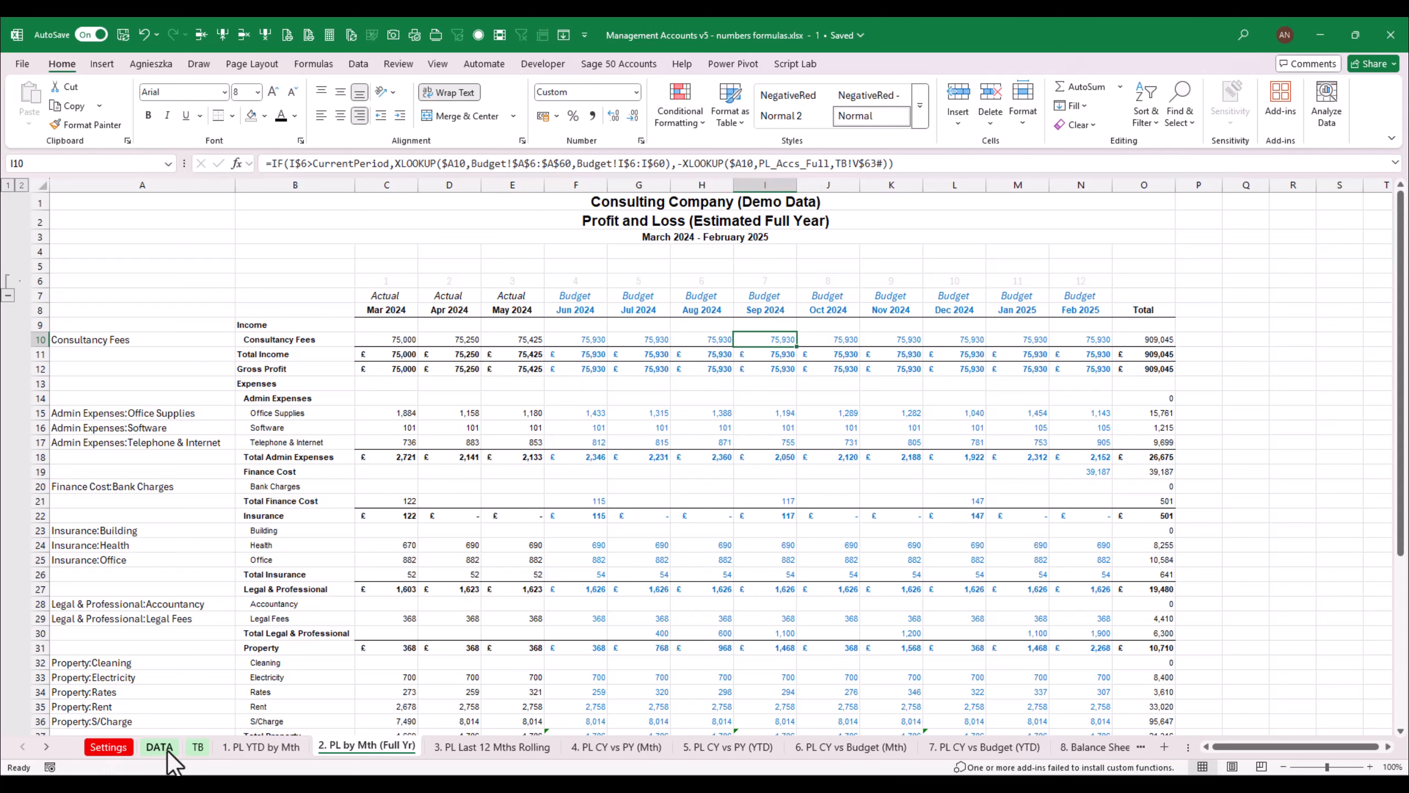
Set the Current Month on the Settings sheet to 31/12/2024 and go back to the 2. PL by Mth (Full Yr) sheet
click(197, 746)
click(107, 746)
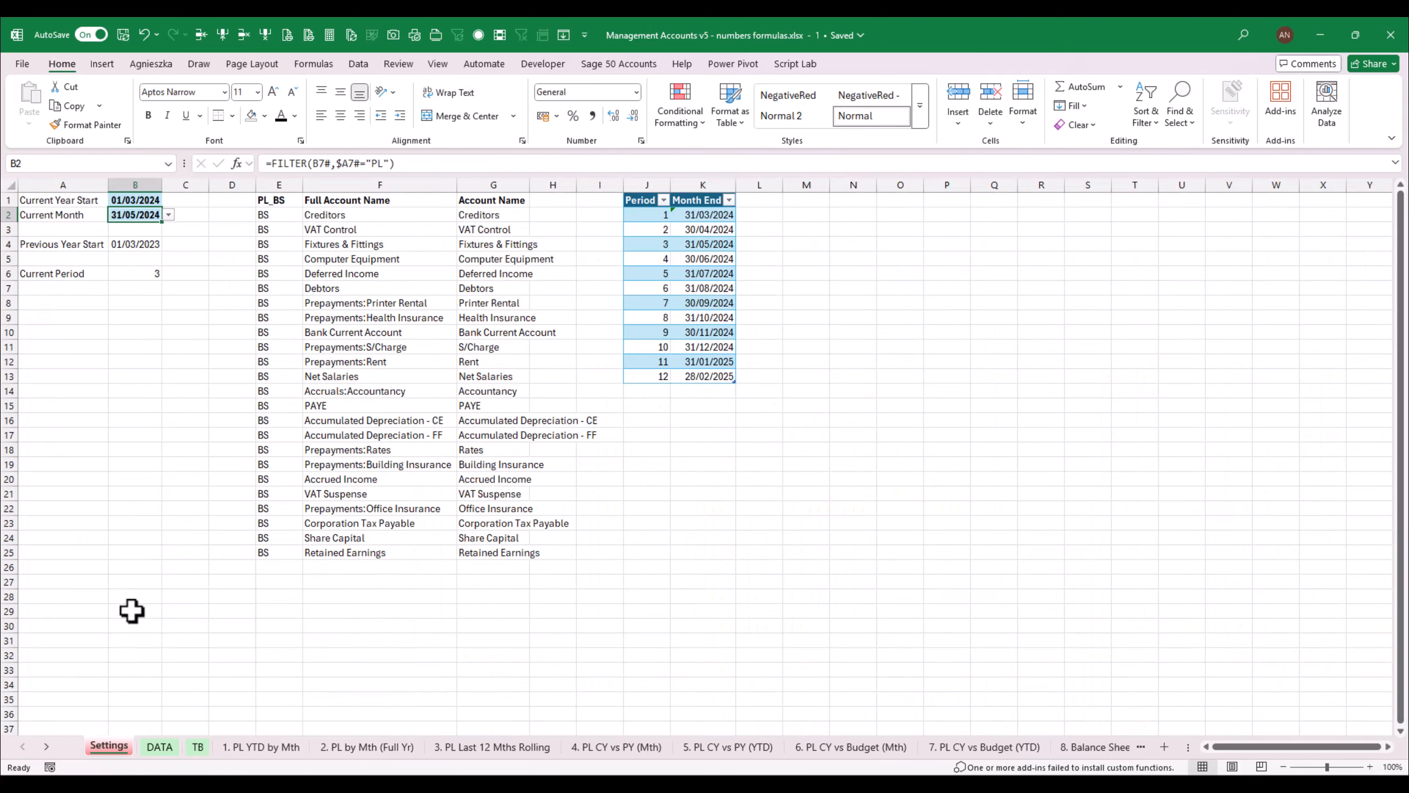
click(135, 214)
click(167, 215)
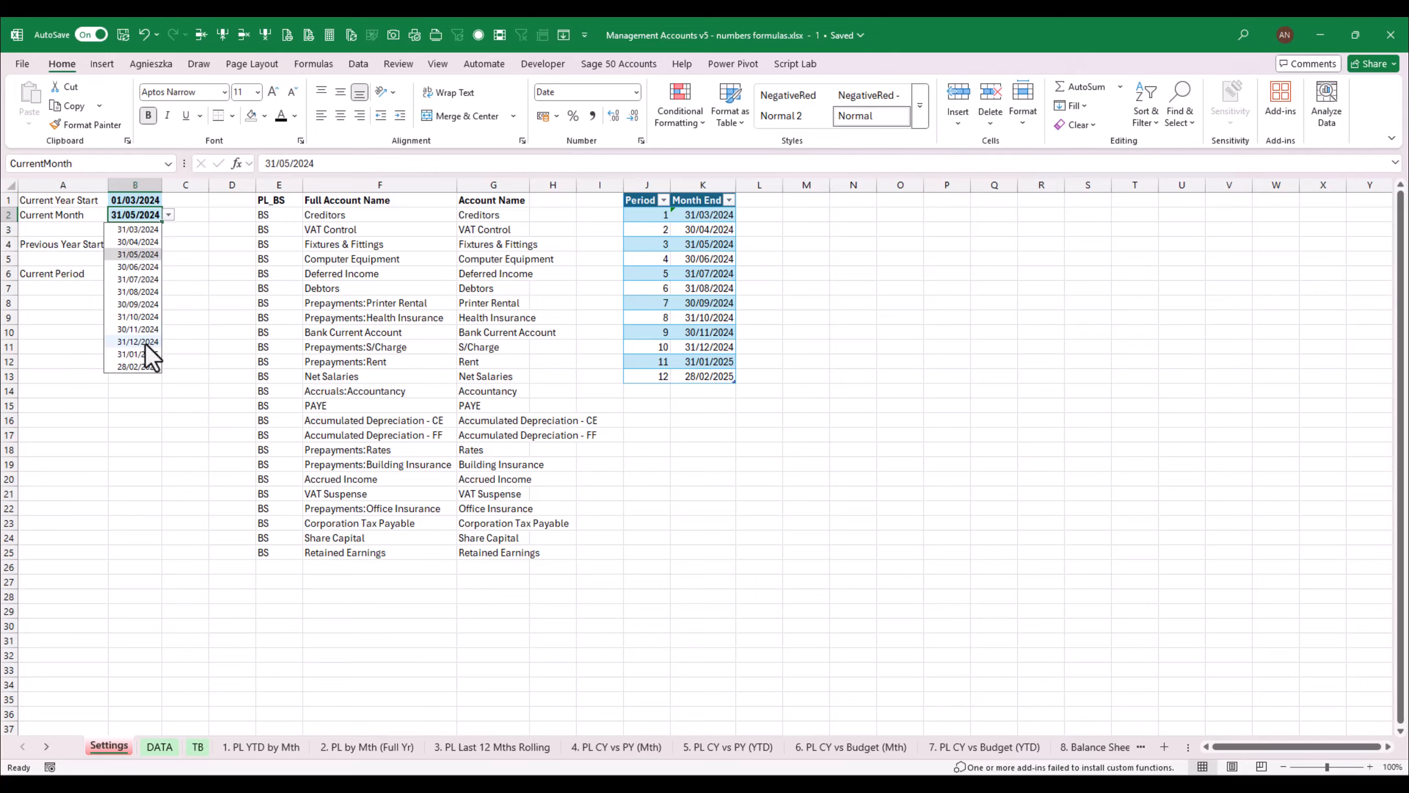
click(139, 342)
click(369, 746)
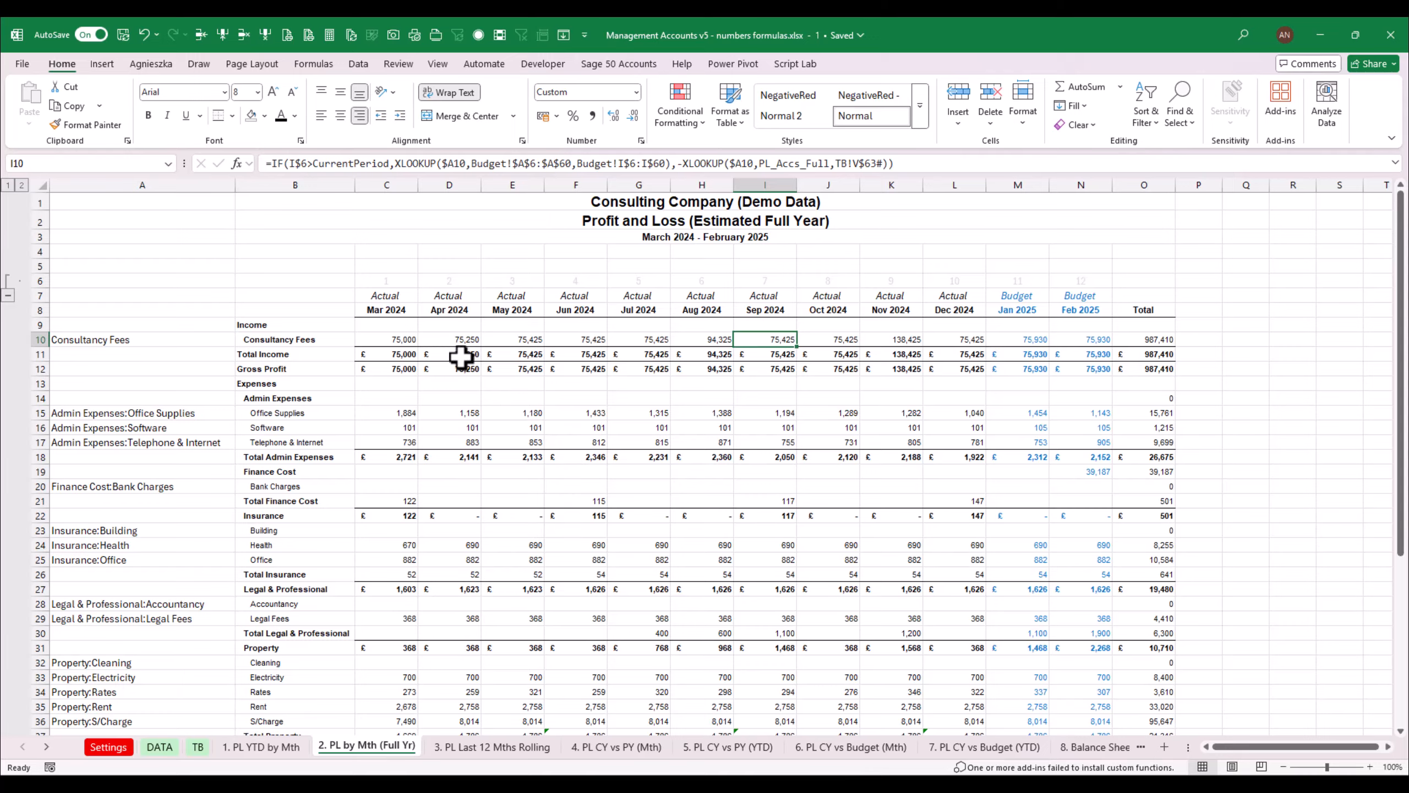
Copy the March 2024 Consultancy Fees formula from C10 into the Office Supplies cell C15
drag(394, 339, 1096, 337)
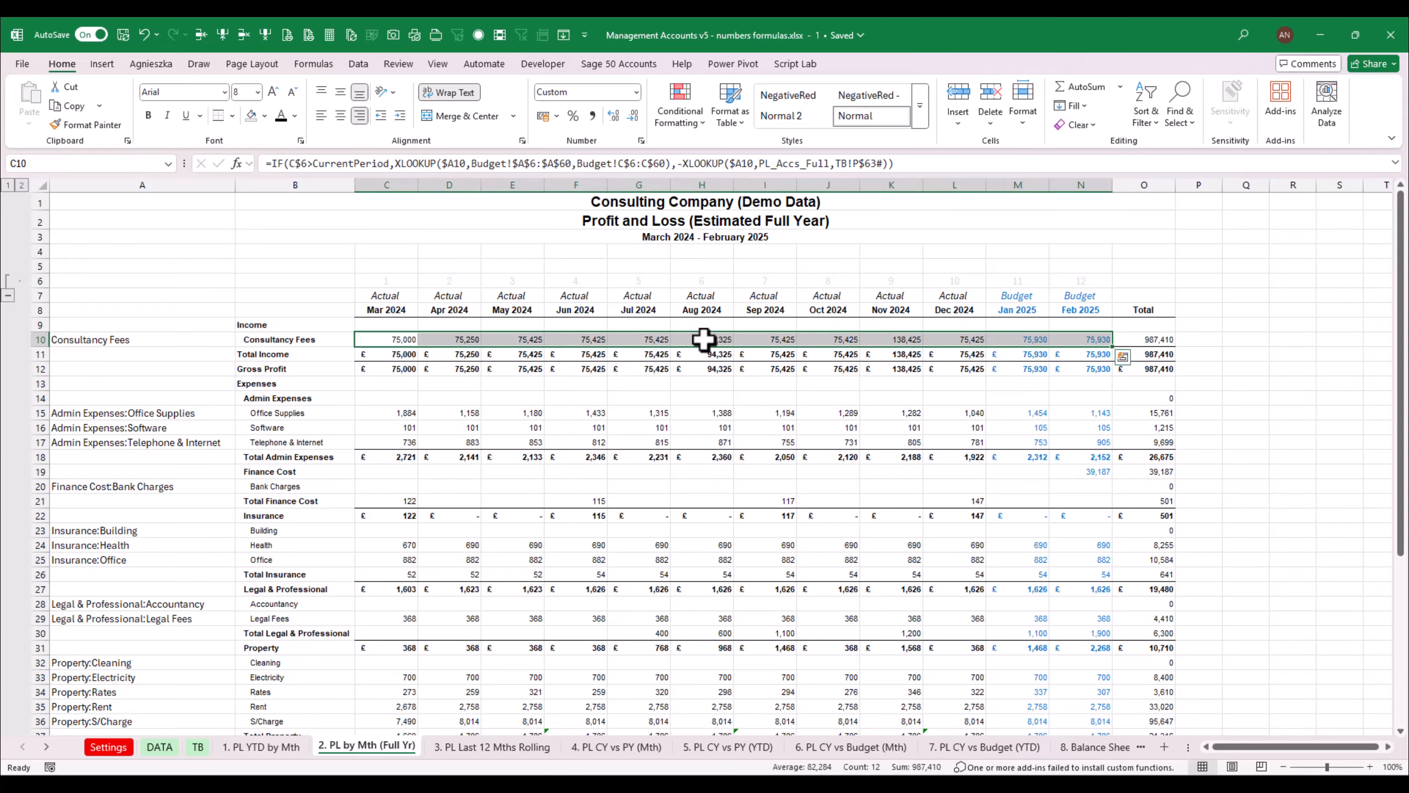
key(ctrl+q)
click(379, 341)
key(ctrl+c)
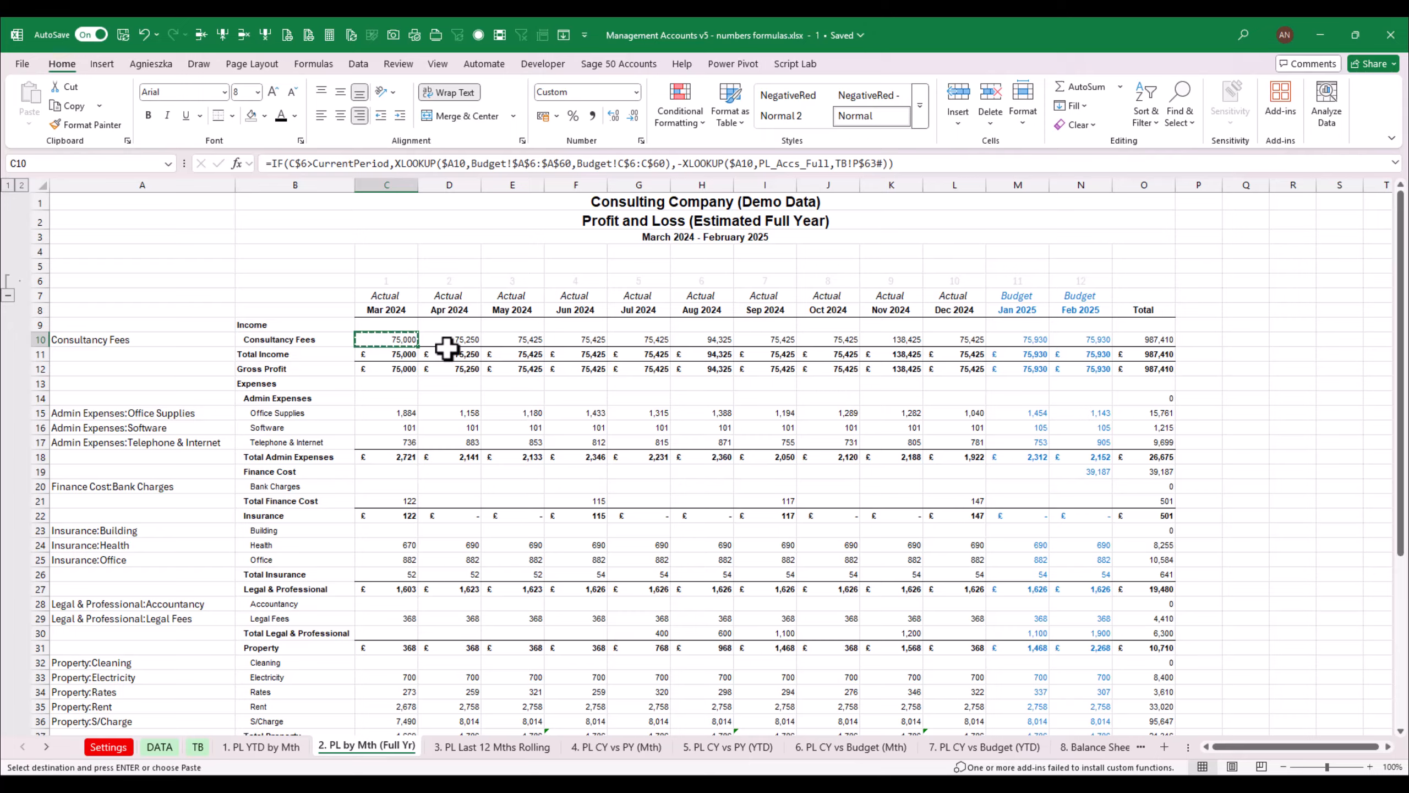
key(Down)
key(Down)
key(Down)
key(Down)
key(Down)
key(Return)
Remove the minus sign before the PL_Accs_Full XLOOKUP in the C15 formula
key(F2)
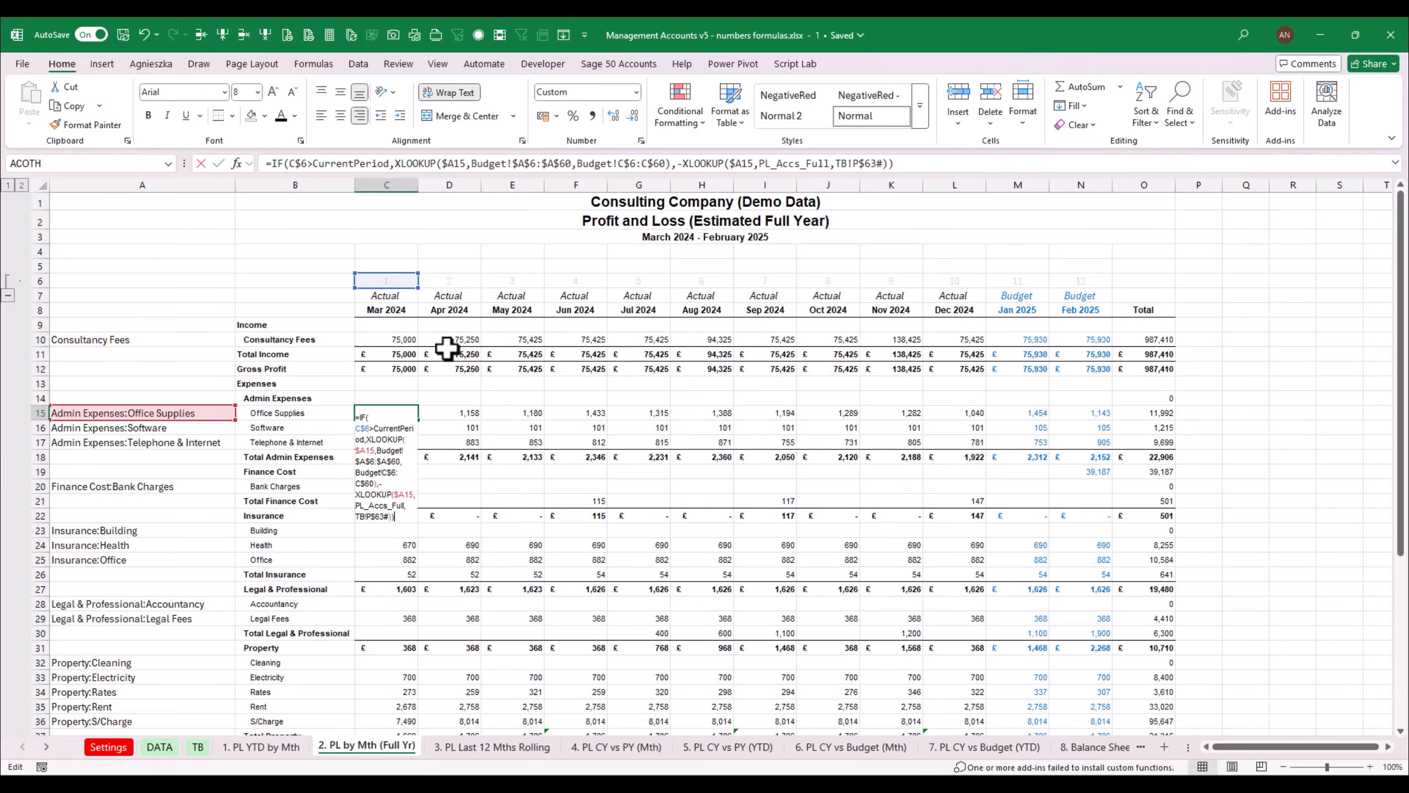
key(Up)
key(Up)
key(Up)
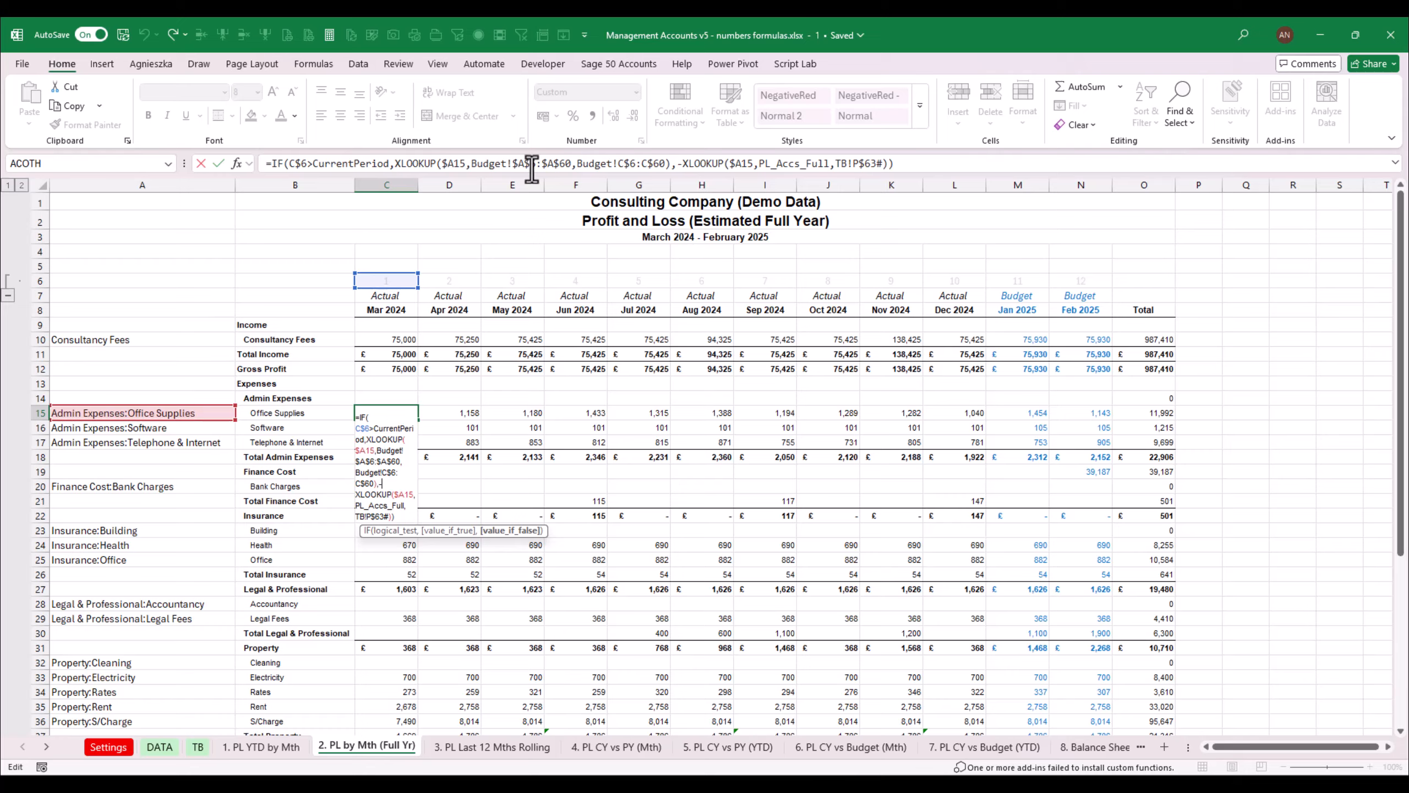
click(688, 163)
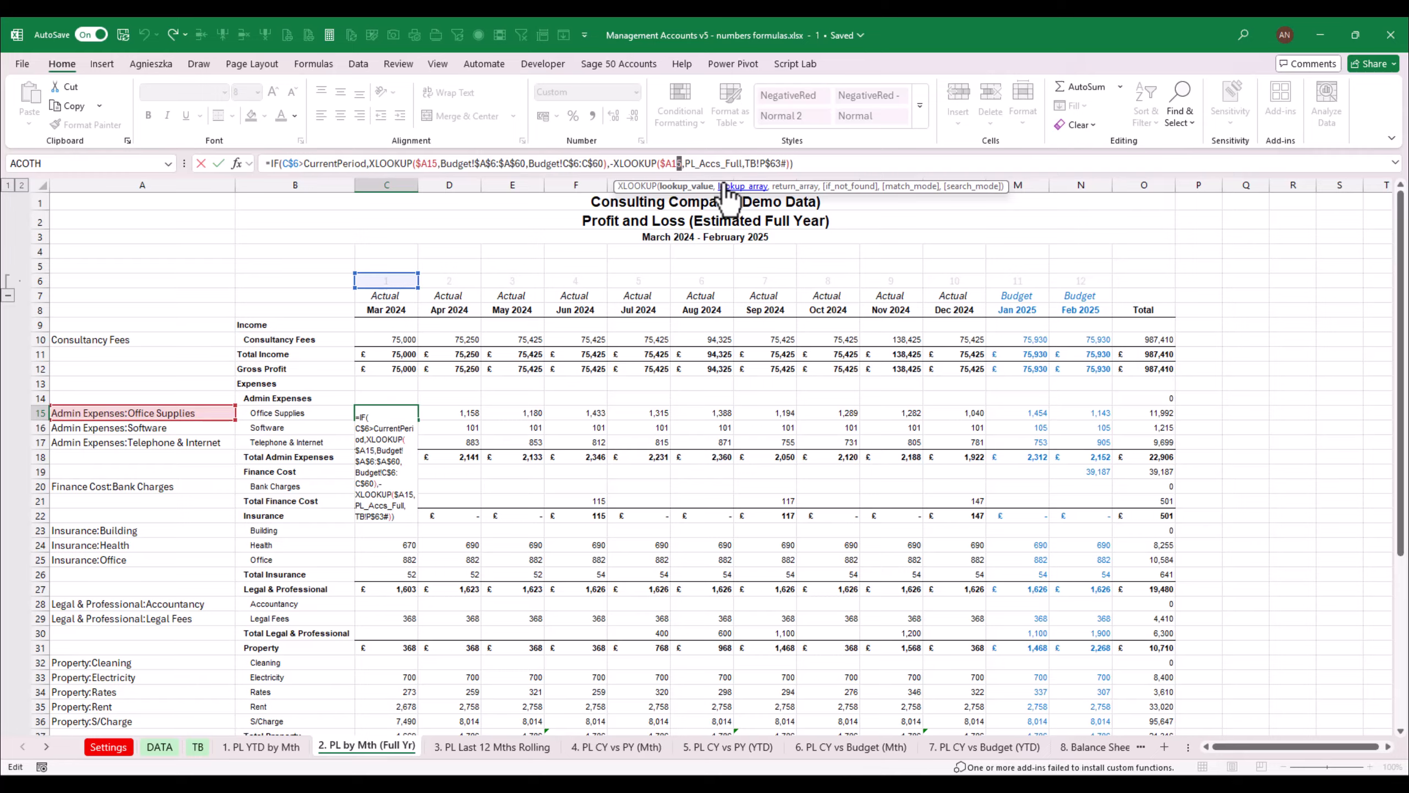
key(Left)
key(Left)
key(Left)
key(Left)
key(Left)
key(Left)
key(Left)
key(Left)
key(Left)
key(Left)
key(Left)
key(Delete)
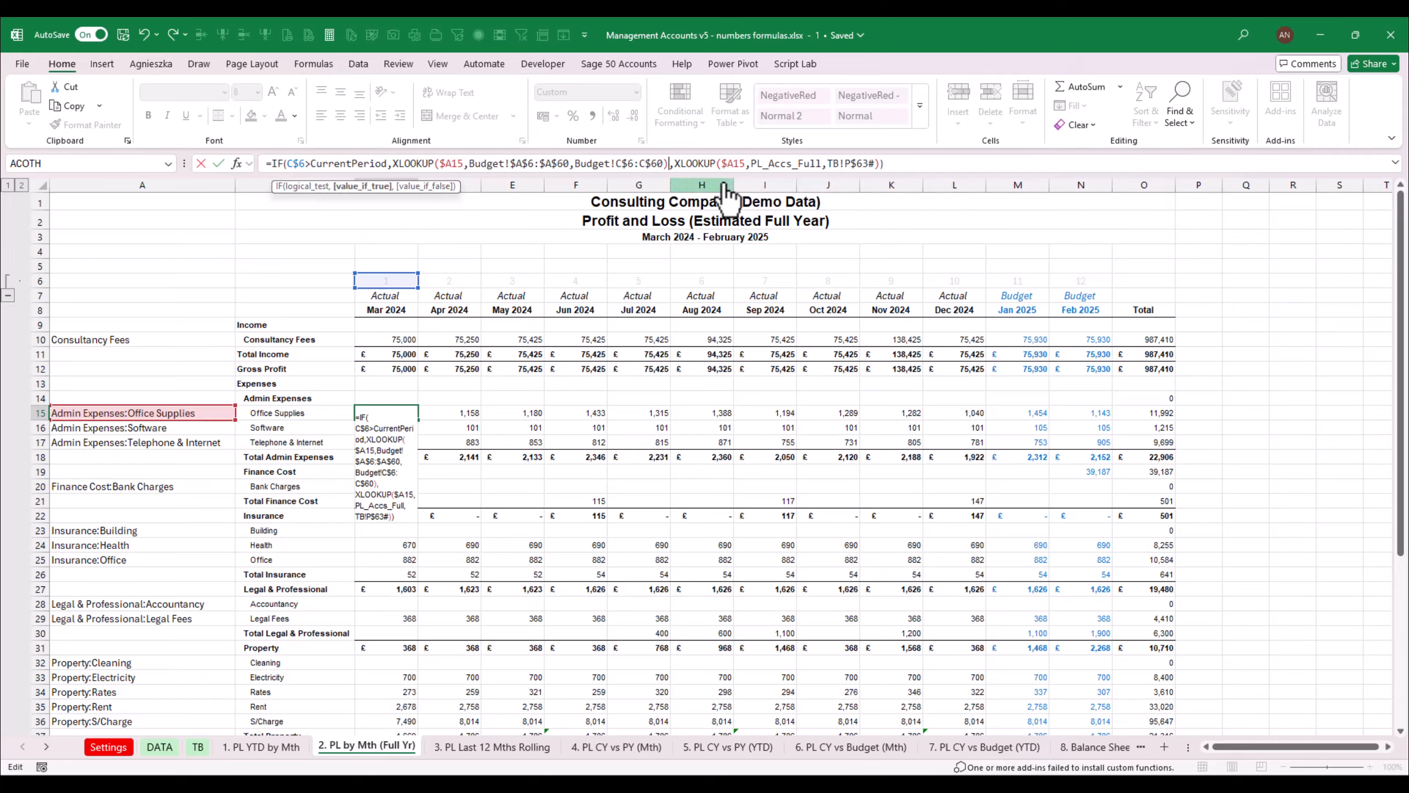
Add a minus sign before the Budget XLOOKUP in C15 and commit the formula
key(Left)
key(Left)
key(Left)
key(Left)
key(Left)
key(Left)
key(Left)
key(Left)
key(Left)
key(Left)
key(Left)
key(Left)
key(Left)
key(Left)
key(Left)
key(Left)
key(Left)
key(Left)
key(Left)
key(Left)
key(Left)
key(Left)
key(Left)
key(Left)
key(Left)
key(Left)
key(Left)
key(Left)
key(Left)
text(-)
key(ctrl+Return)
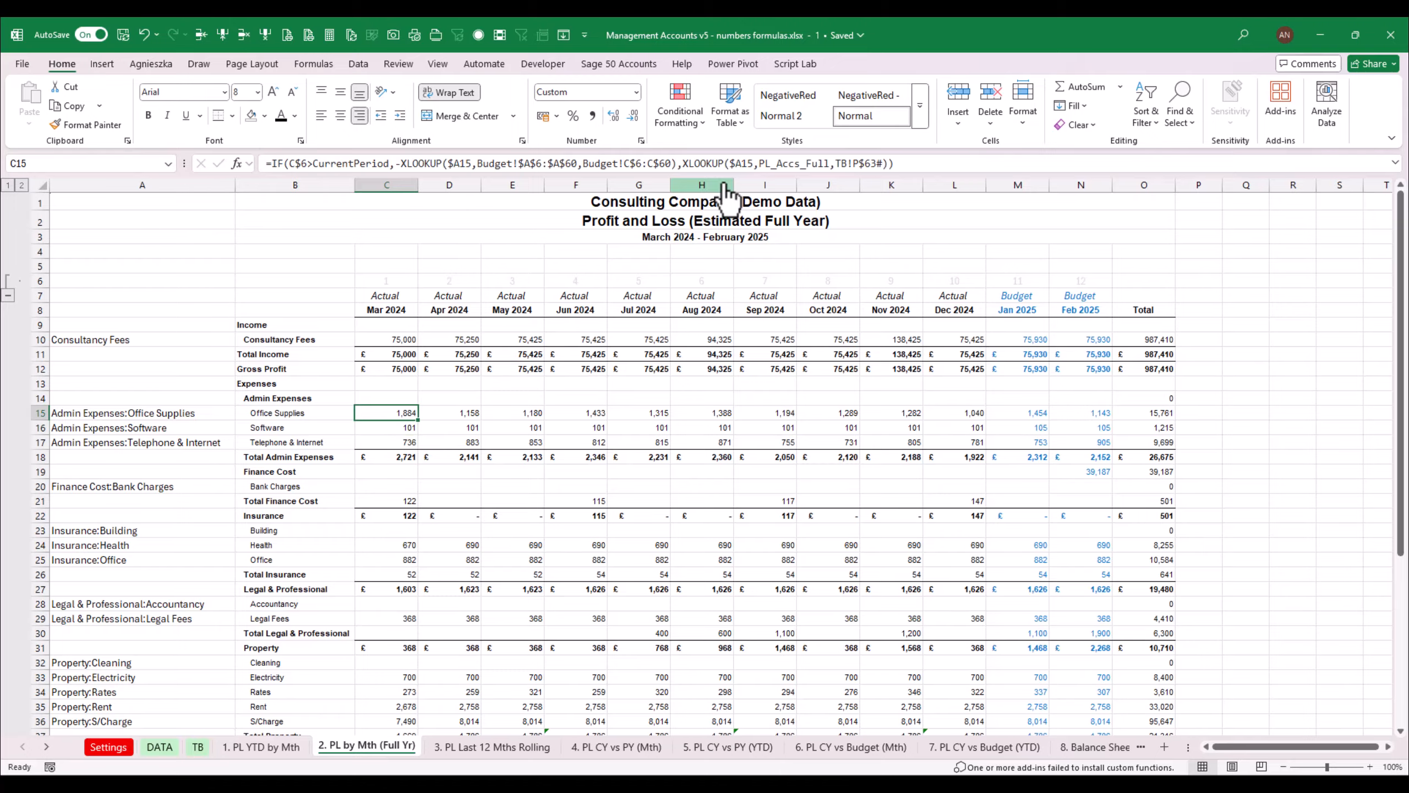
Copy the C15 Office Supplies formula across D15:N15
key(ctrl+c)
key(Right)
key(shift+Right)
key(shift+Right)
key(shift+Right)
key(shift+Right)
key(shift+Right)
key(shift+Right)
key(shift+Right)
key(shift+Right)
key(shift+Right)
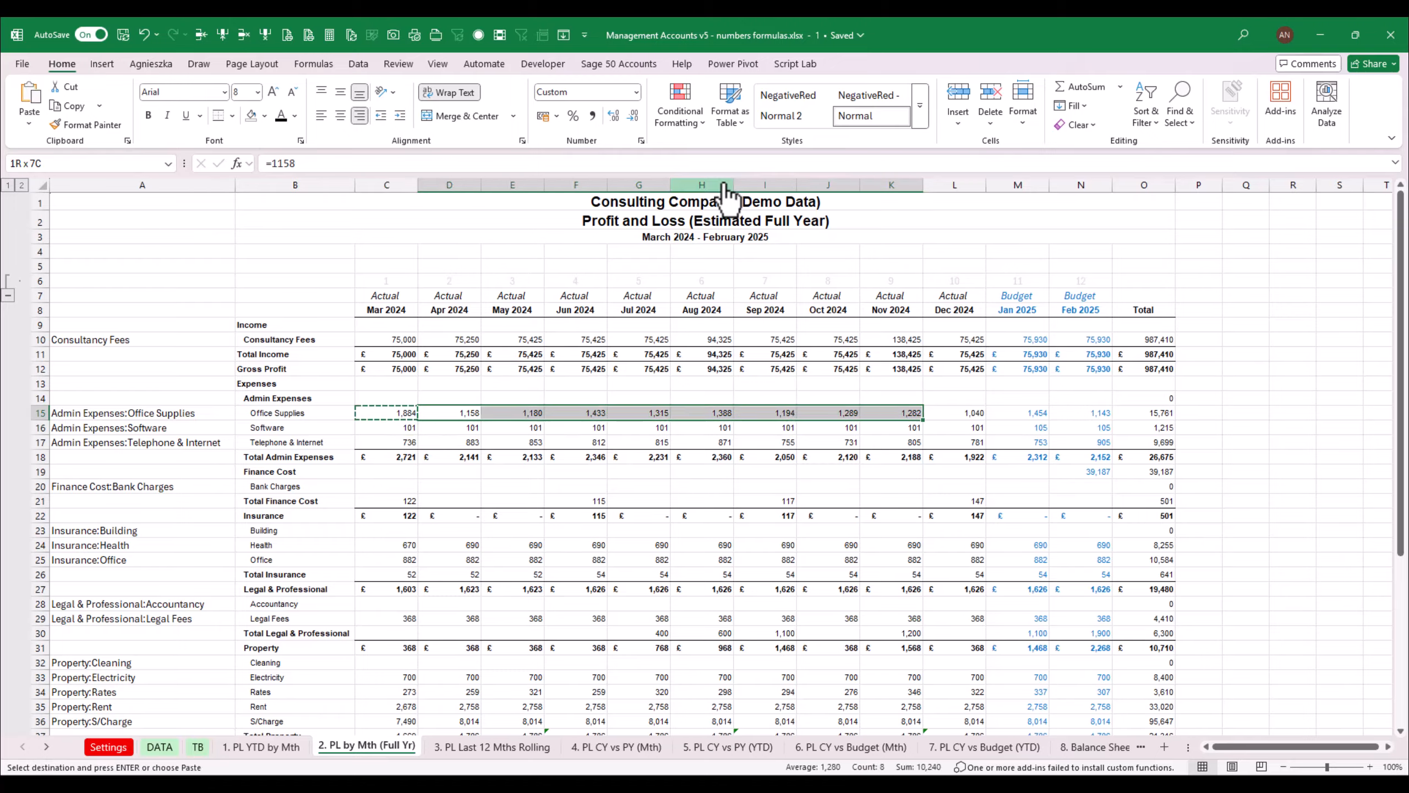
key(Return)
Go through the copied Office Supplies formulas in row 15 and inspect the January 2025 formula in M15
key(Left)
key(shift+Right)
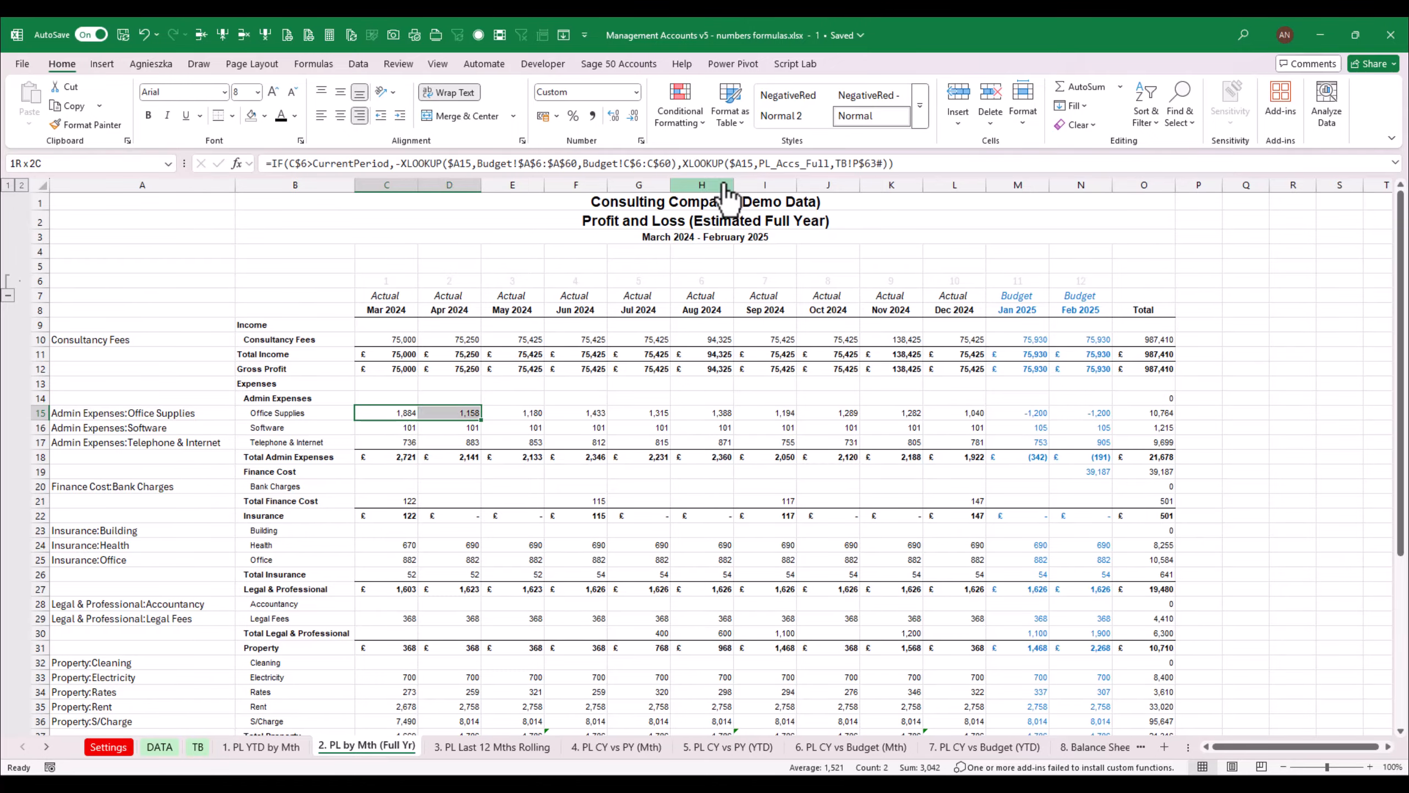
key(shift+Right)
key(shift+Right)
key(shift+Right)
key(shift+Right)
key(shift+Right)
key(shift+Right)
key(shift+Right)
key(shift+Right)
key(shift+Right)
key(shift+Right)
key(Right)
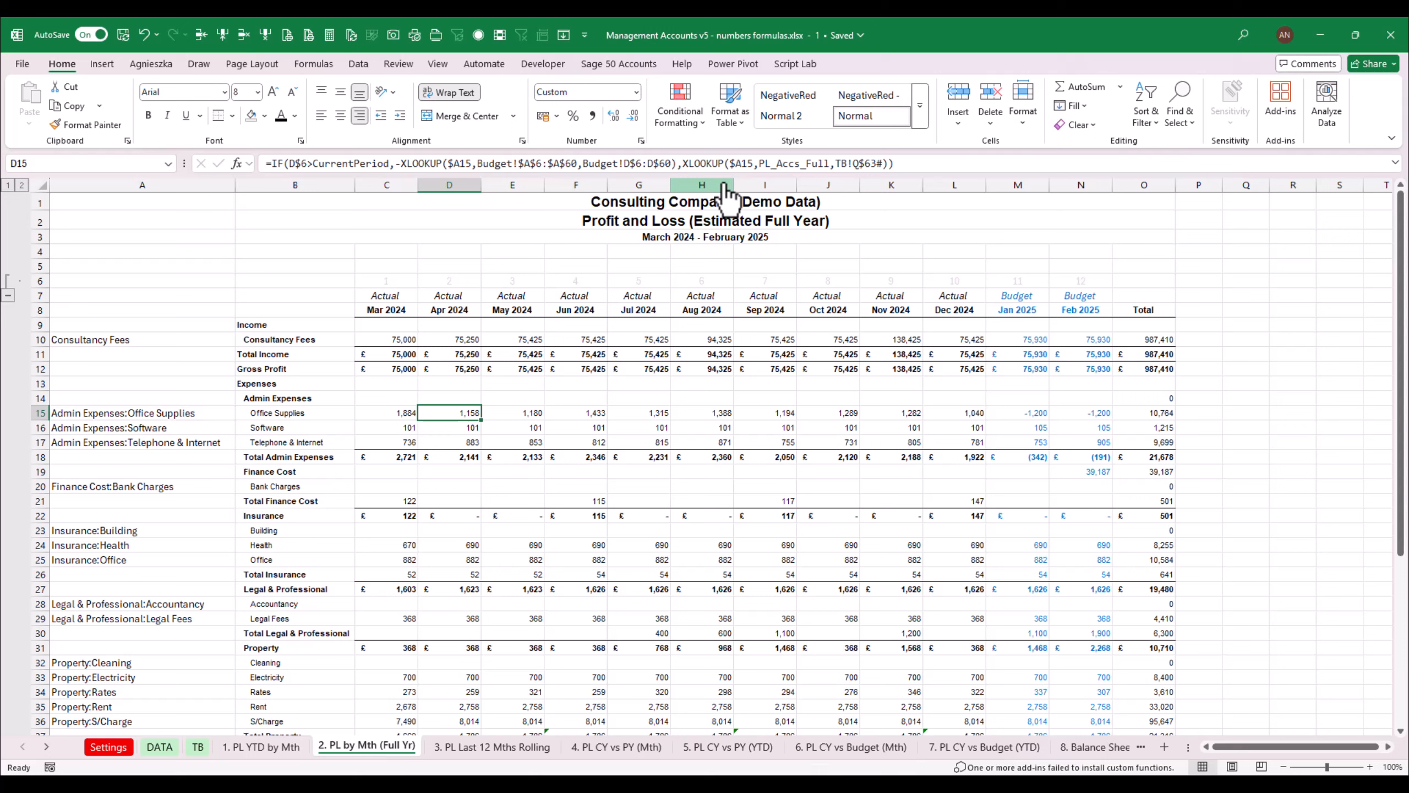
key(Right)
key(Right)
key(Right)
key(Right)
key(Right)
key(Right)
key(Right)
key(Right)
key(Right)
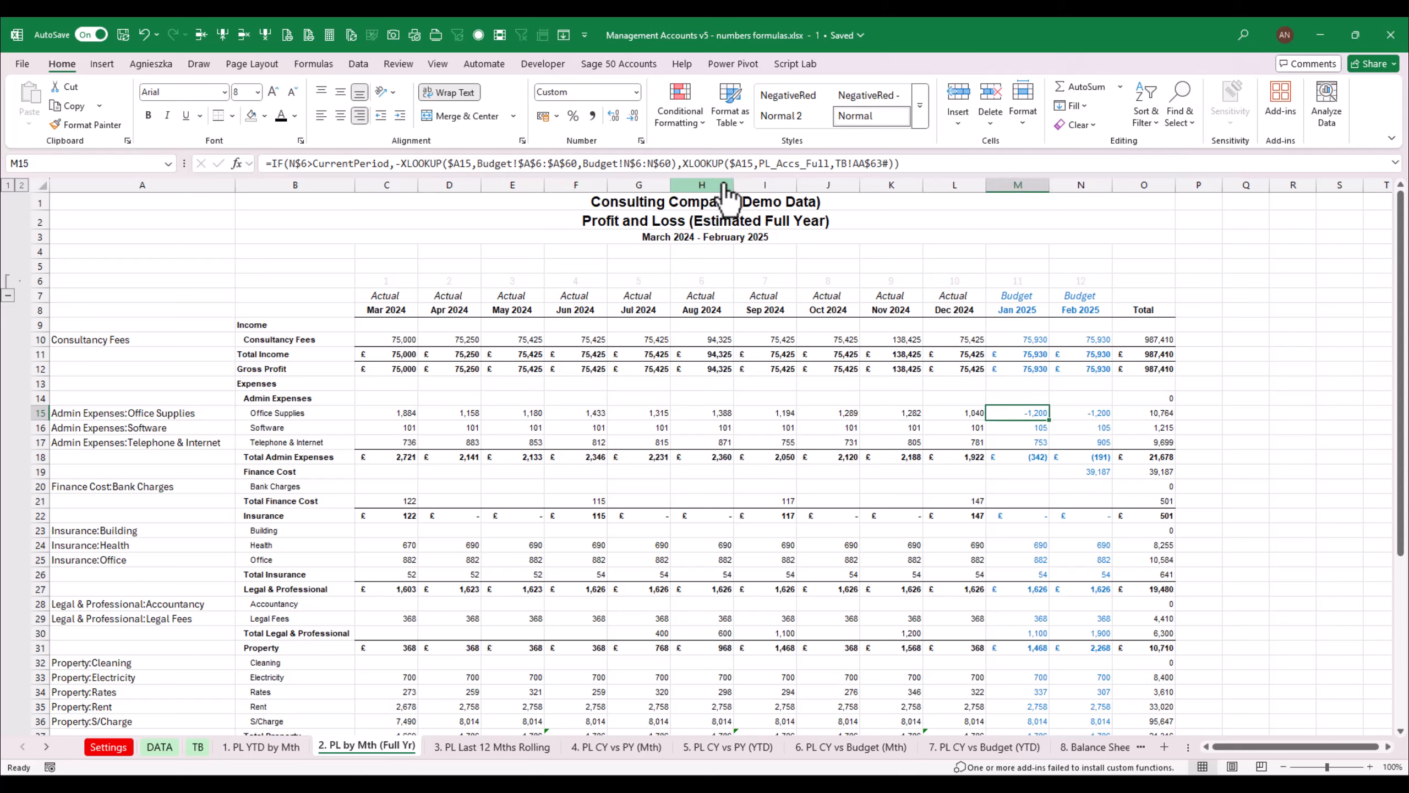
key(F2)
key(Escape)
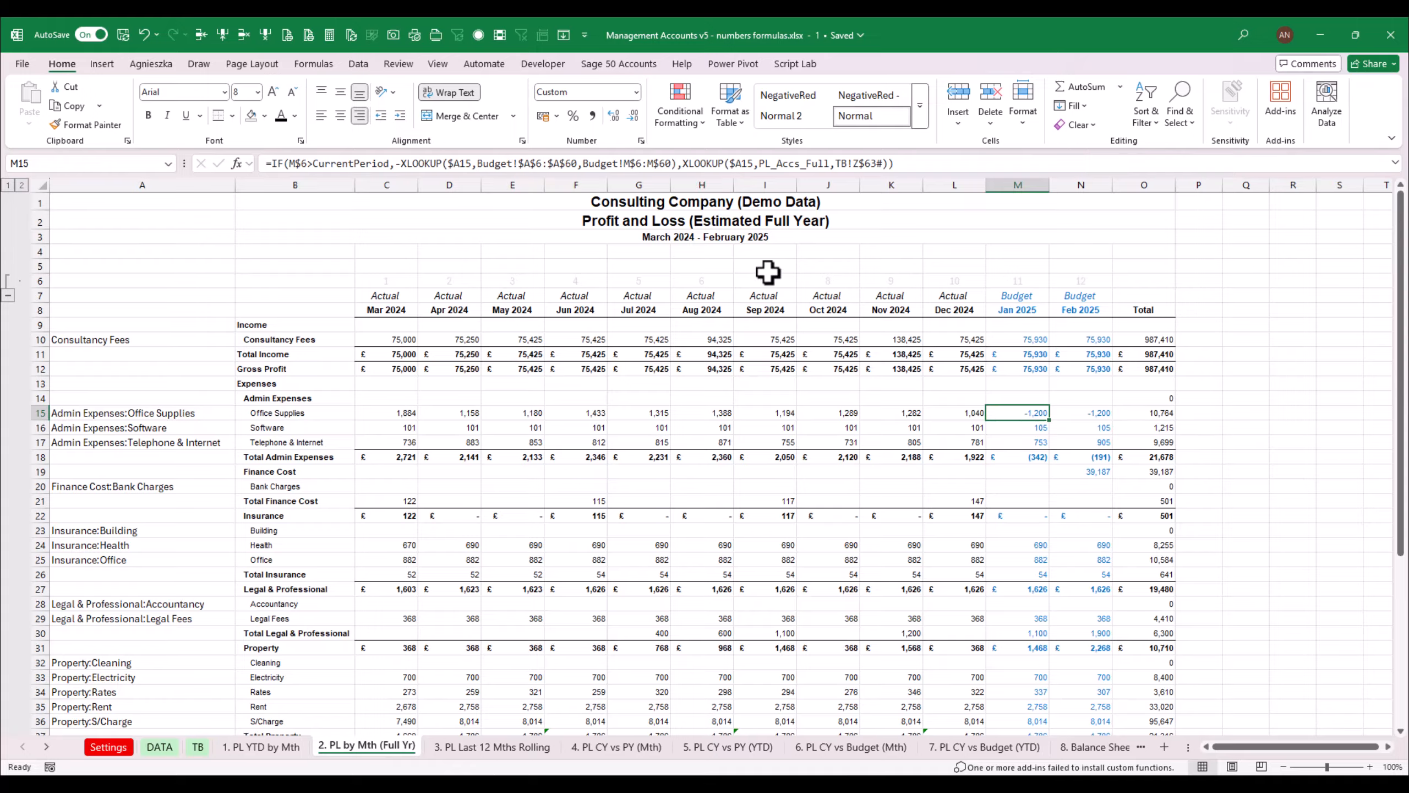
Open the Budget sheet and check the sign of the Office Supplies budget figures
click(49, 747)
click(49, 747)
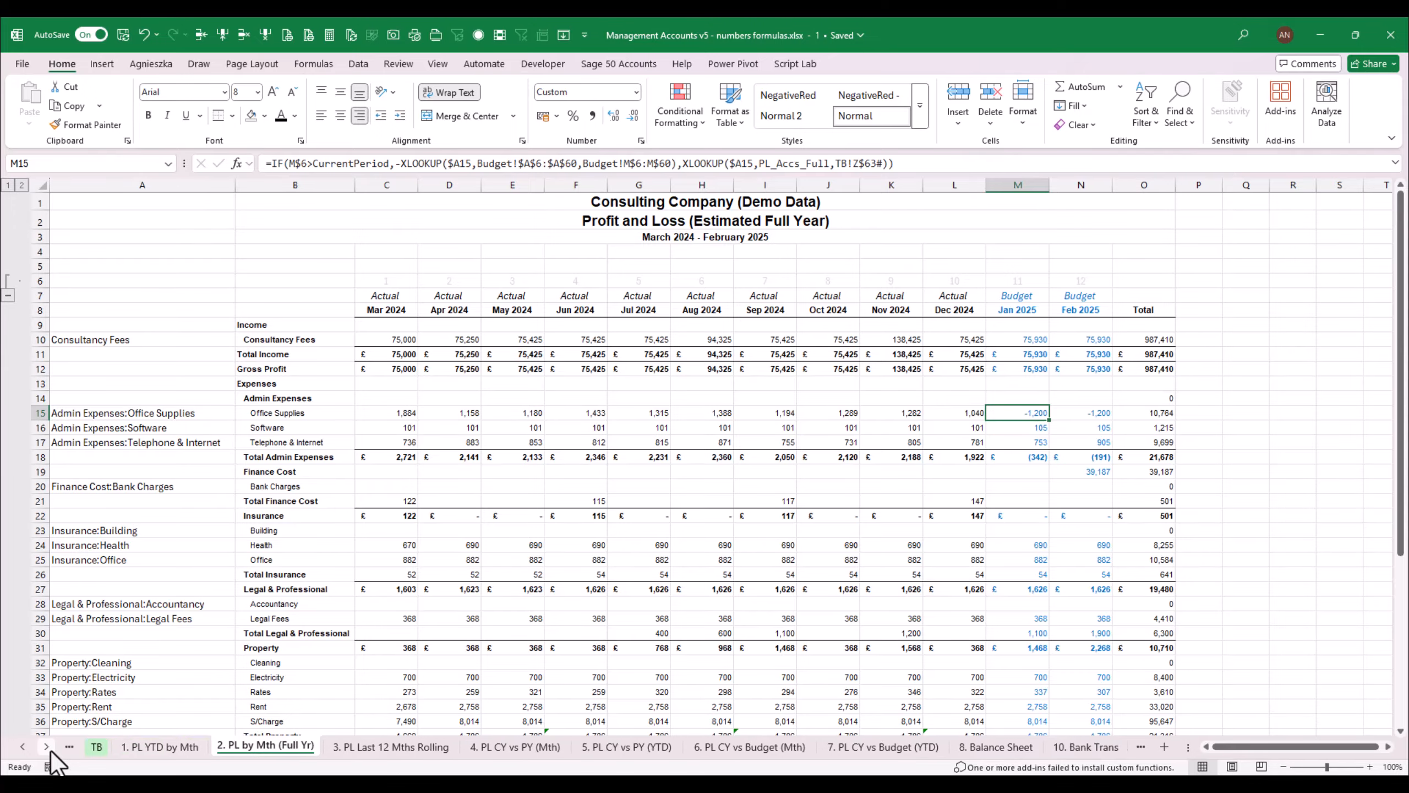
click(49, 747)
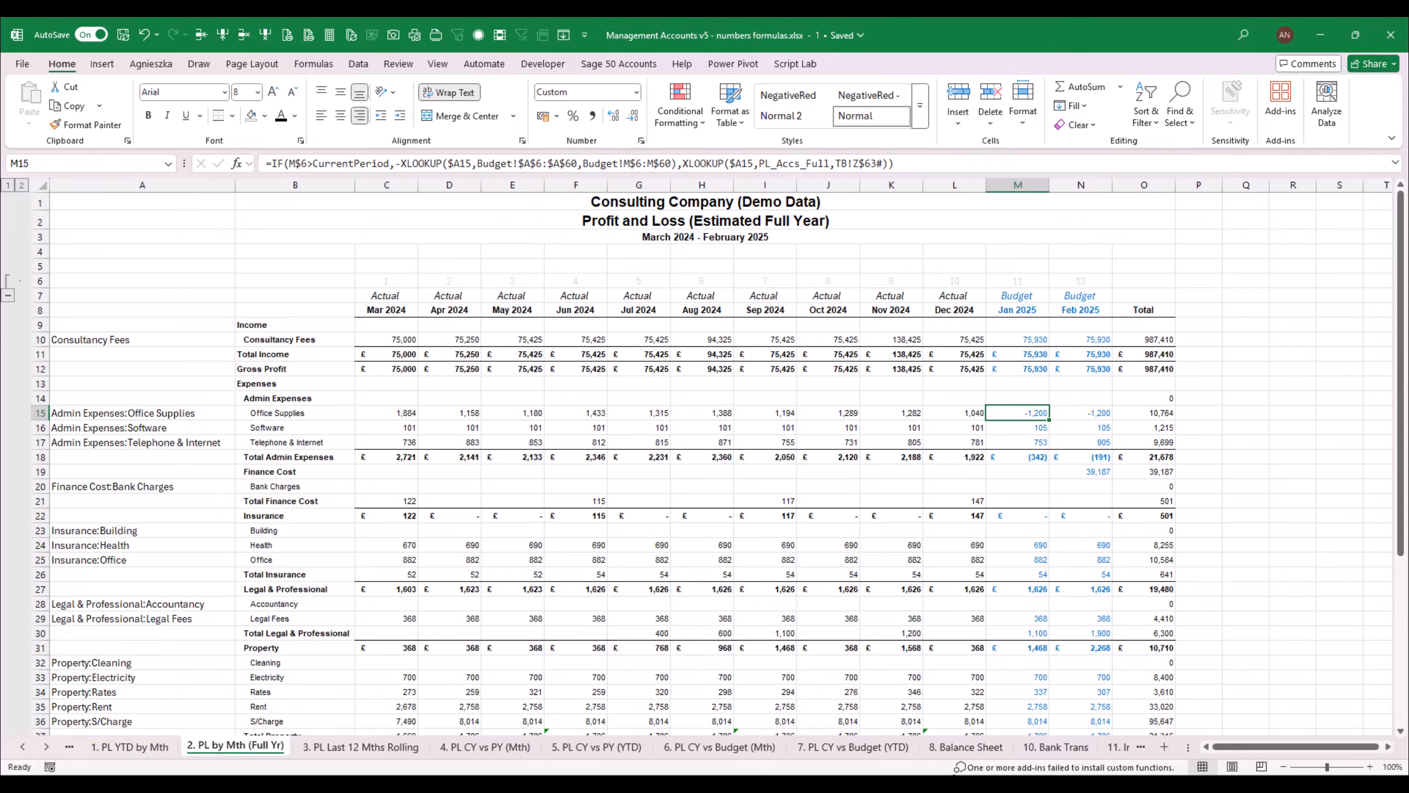
click(52, 747)
click(51, 747)
click(52, 747)
click(51, 748)
click(52, 747)
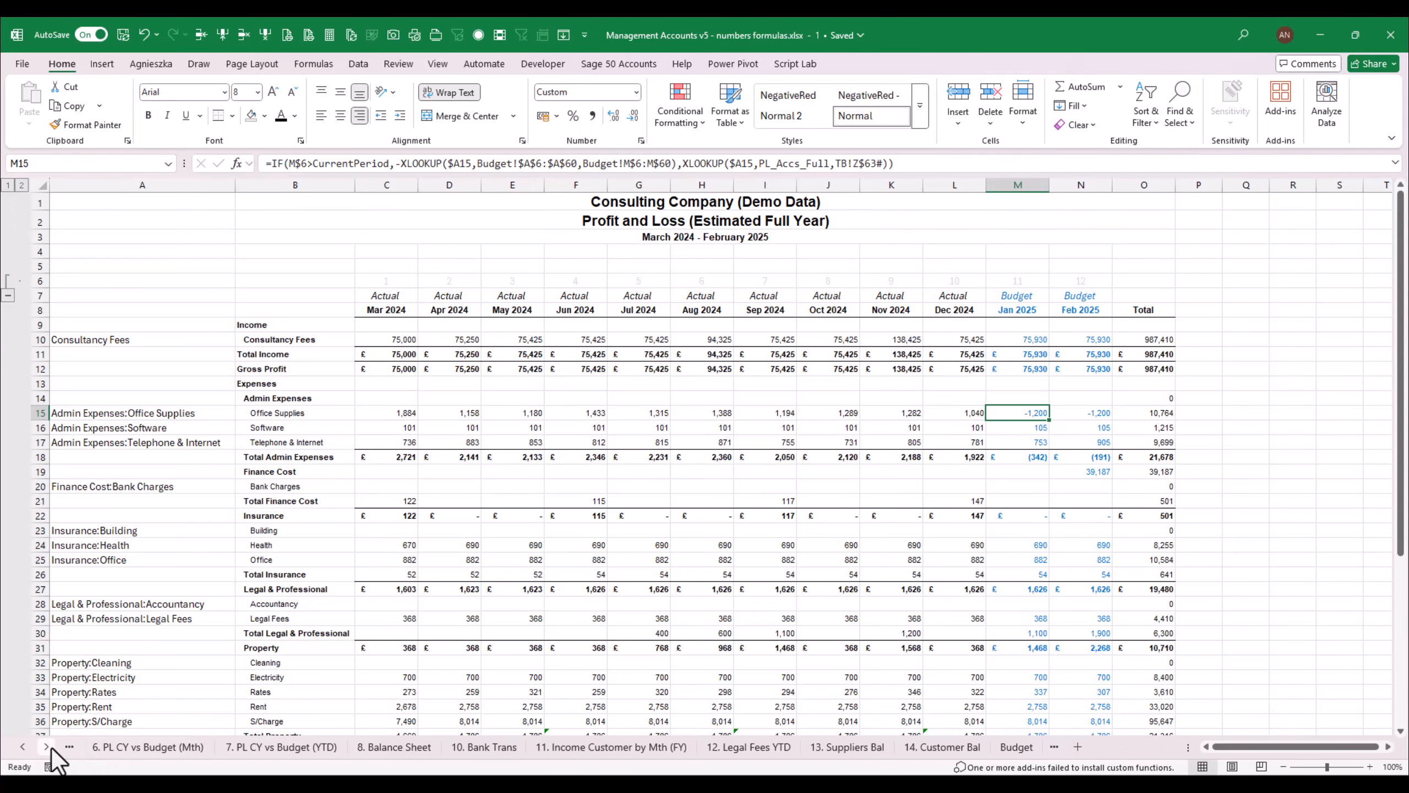
click(1015, 745)
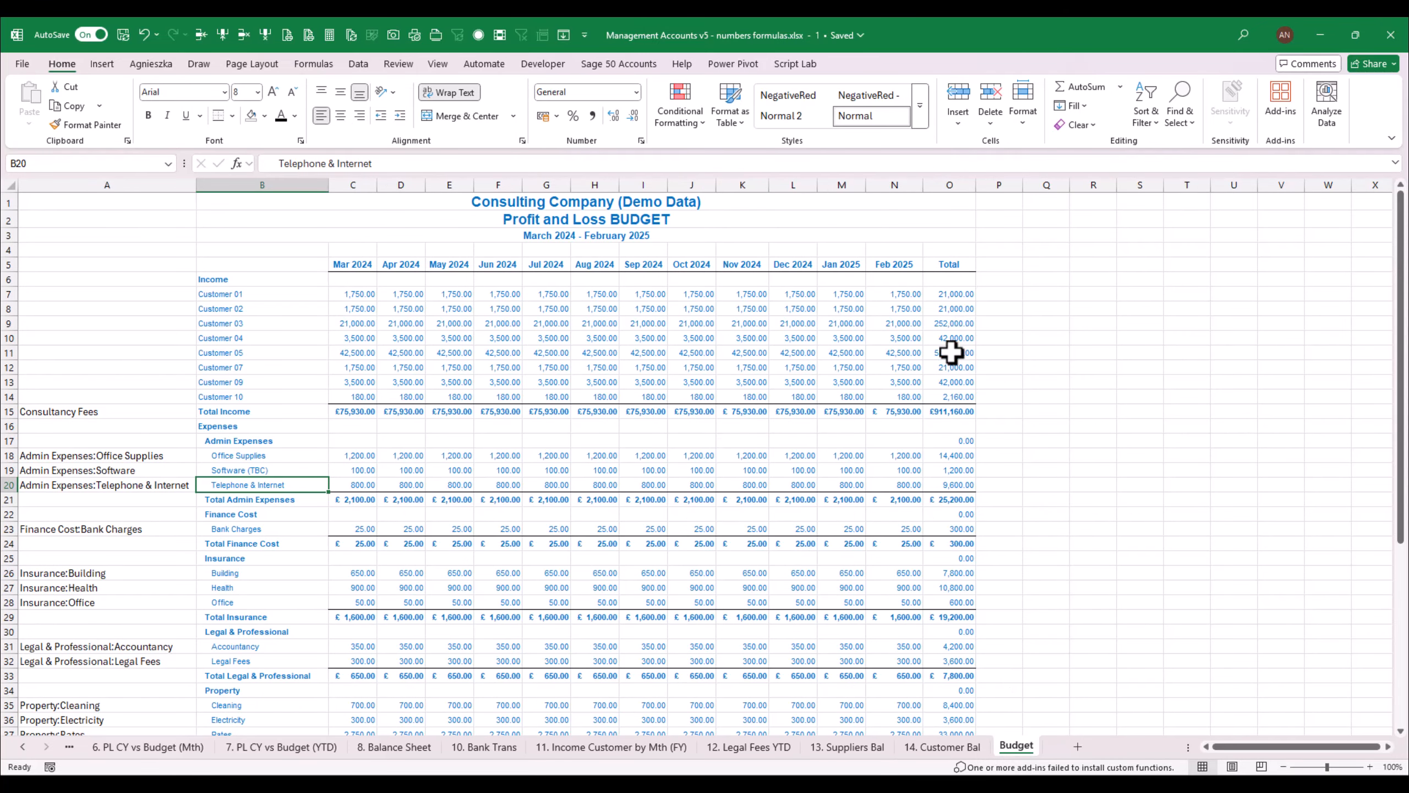
Return to the 2. PL by Mth (Full Yr) sheet and remove the minus sign before the Budget XLOOKUP in C15
click(22, 747)
click(22, 748)
click(22, 747)
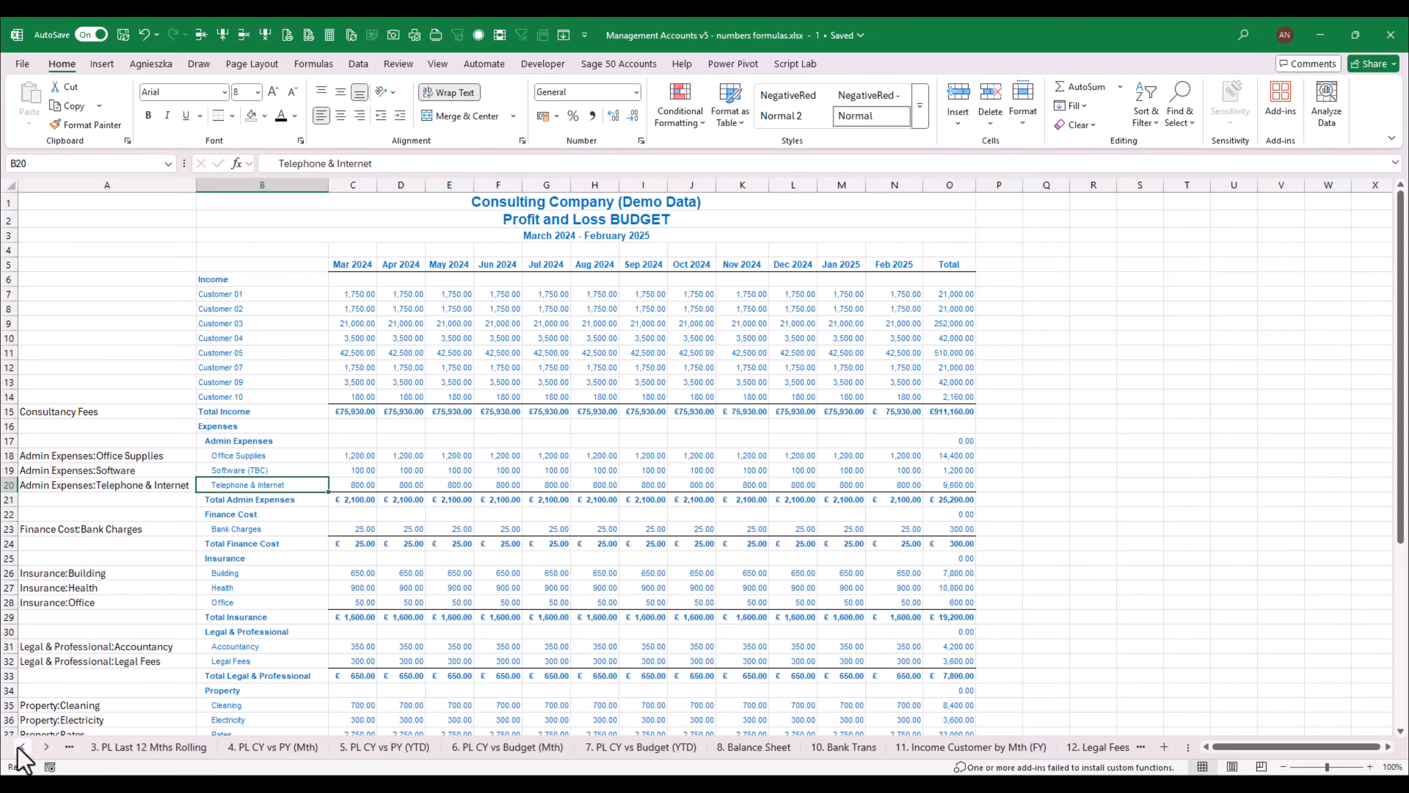
click(22, 747)
click(22, 747)
click(236, 747)
drag(422, 413, 415, 412)
click(381, 413)
click(393, 163)
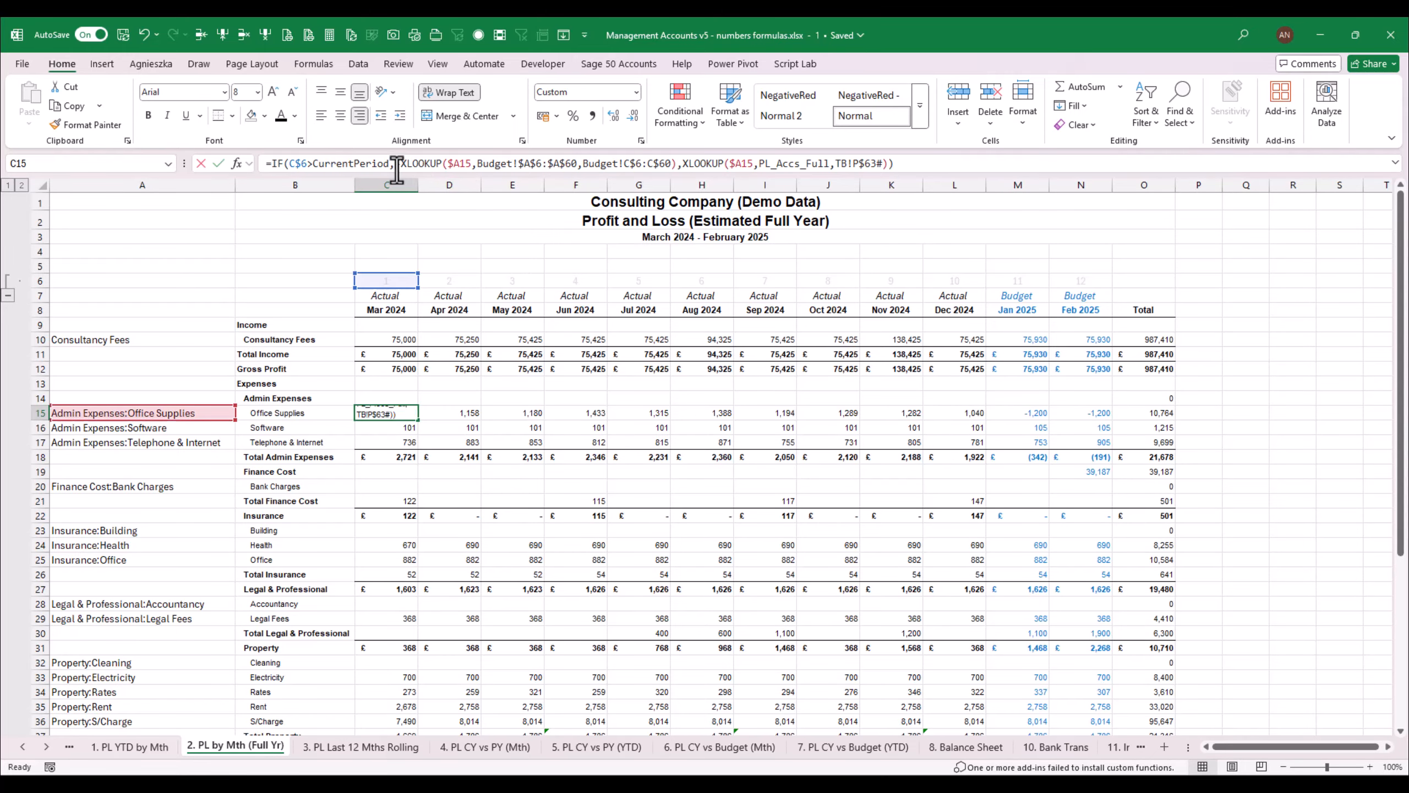
key(Escape)
Copy the corrected C15 formula across the remaining Office Supplies months, D15:N15
key(ctrl+c)
key(Right)
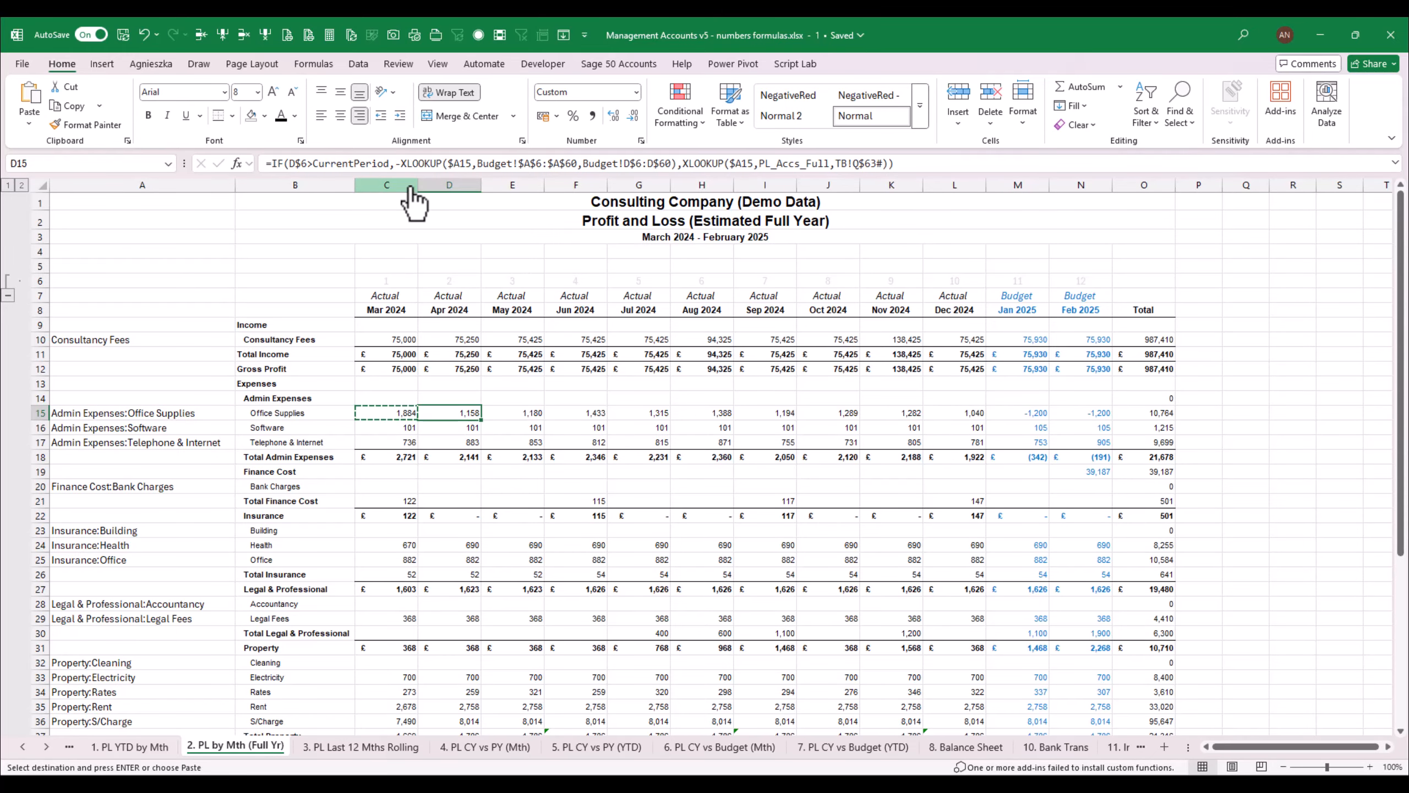
key(shift+Right)
key(shift+Right)
key(shift+Right)
key(shift+Right)
key(shift+Right)
key(shift+Right)
key(shift+Right)
key(shift+Right)
key(shift+Right)
key(shift+Right)
key(Return)
key(Left)
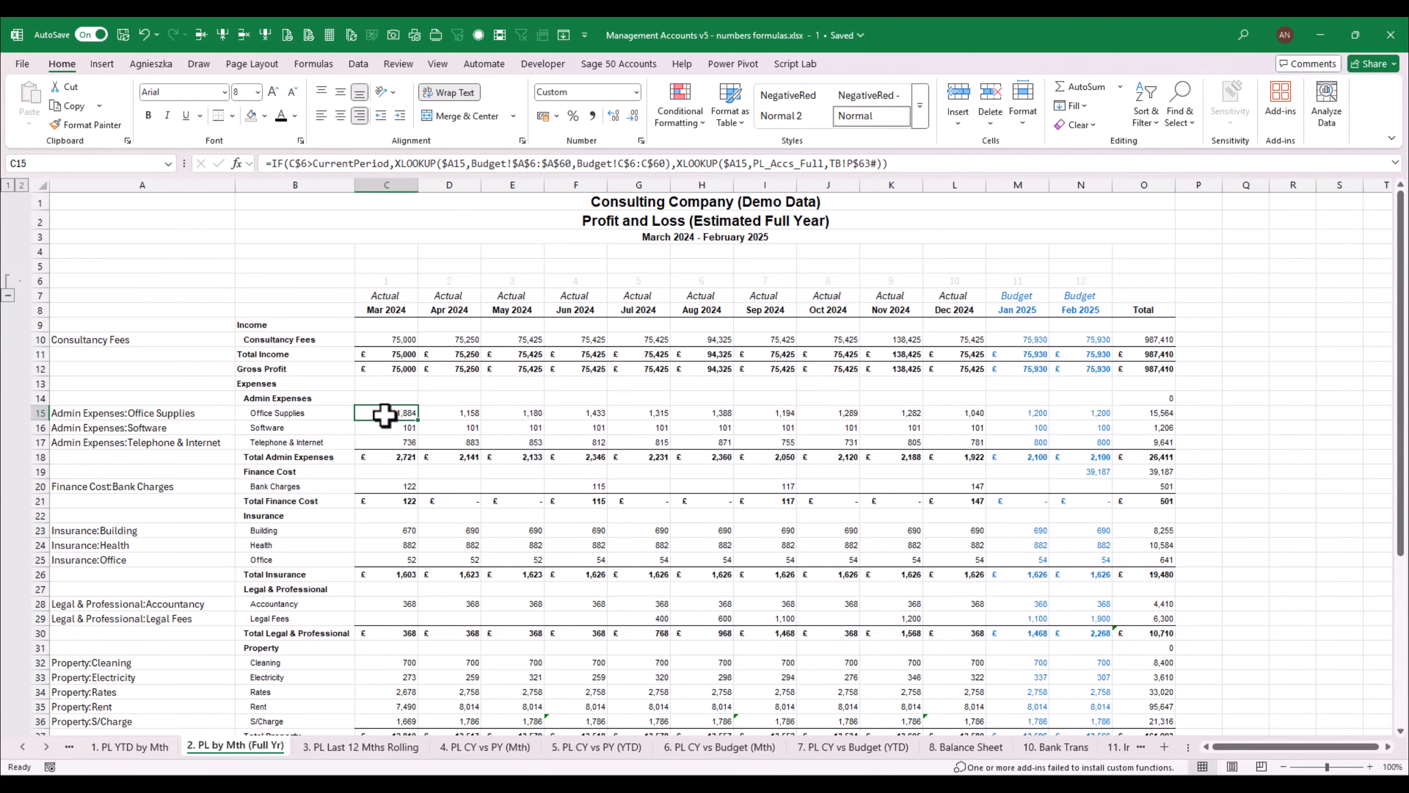
Copy C15:N15 and paste only its formulas into the Software and Telephone & Internet rows, C16:N17
drag(384, 415, 1108, 419)
key(ctrl+c)
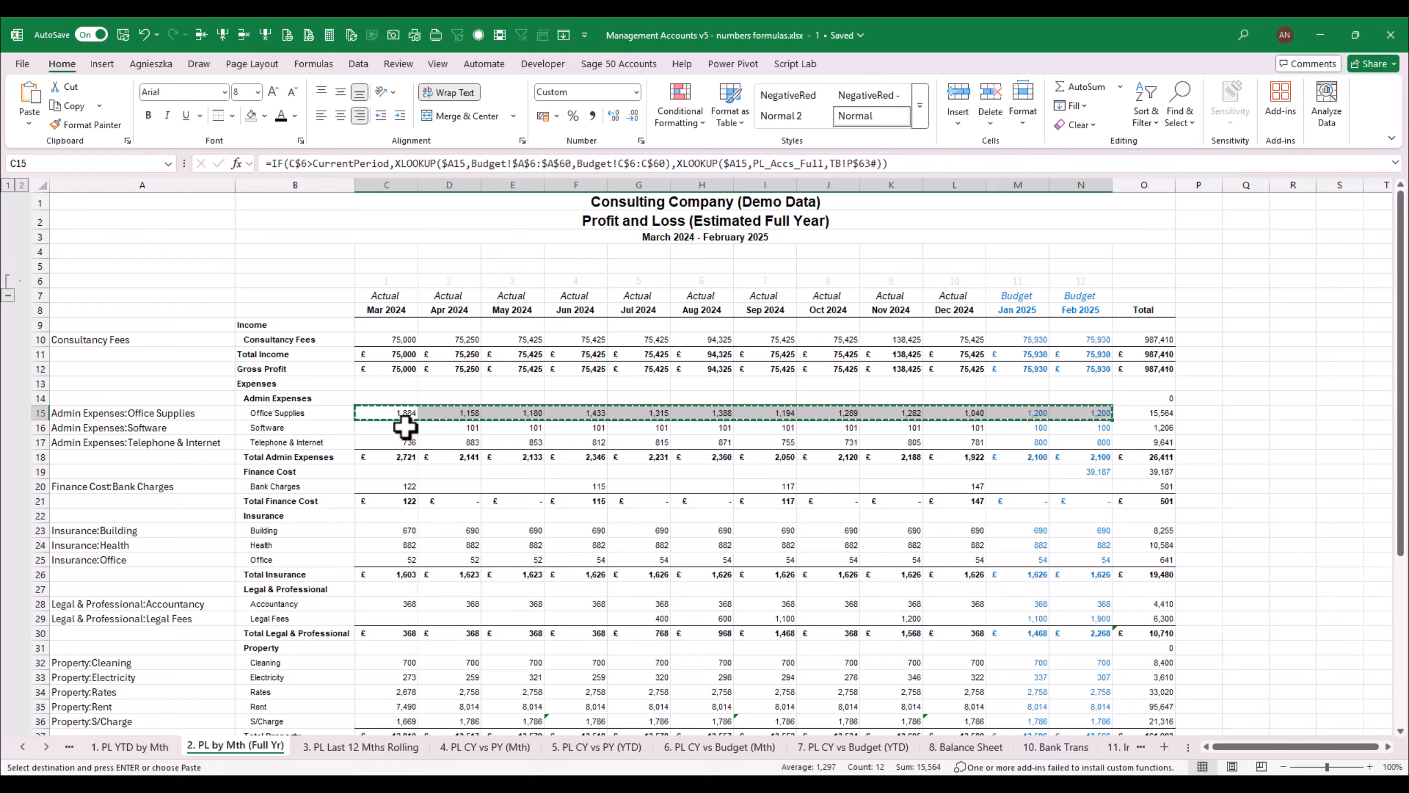
drag(405, 426, 1085, 448)
right_click(1064, 441)
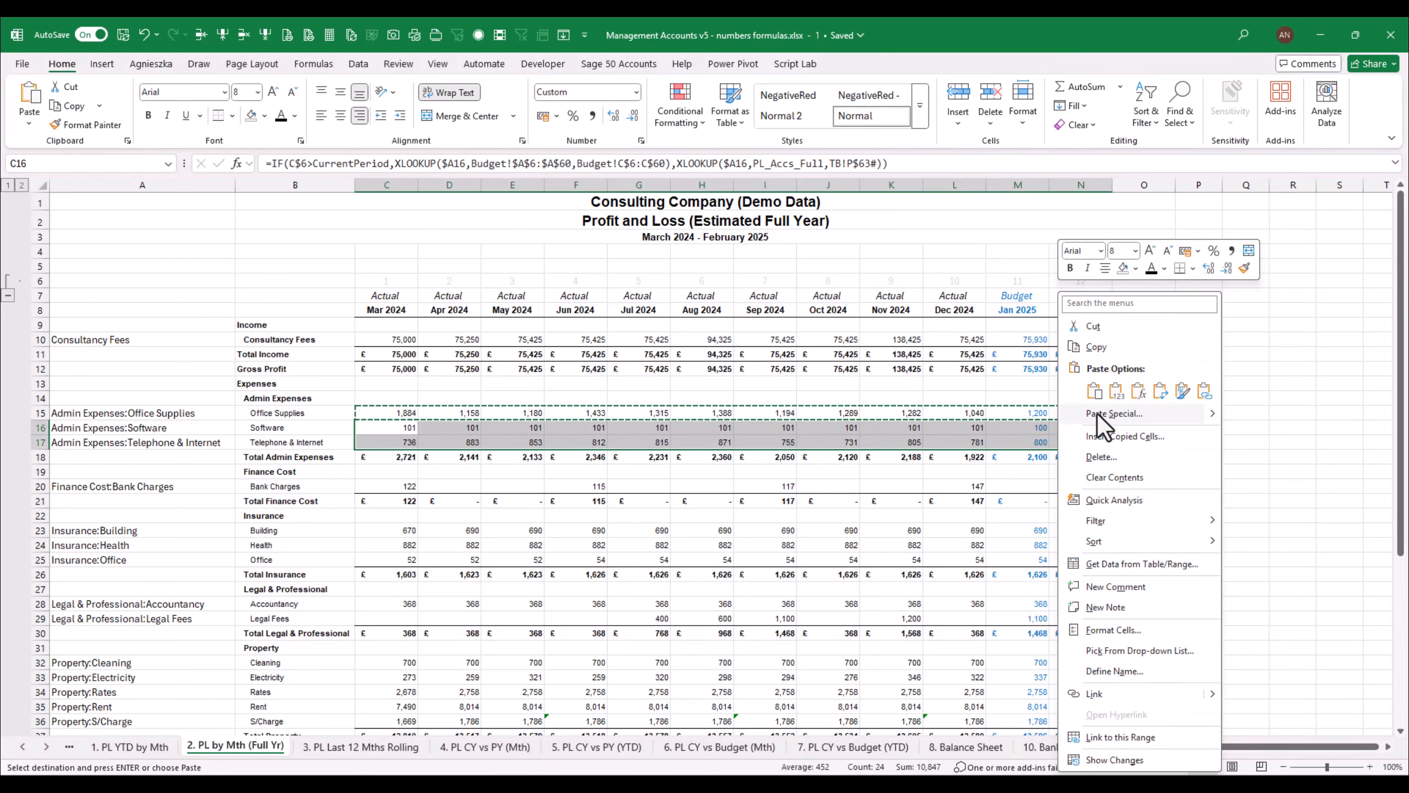
click(1144, 391)
Paste the copied Office Supplies formulas, without formatting, into the Bank Charges row, C20:N20
drag(409, 533, 645, 544)
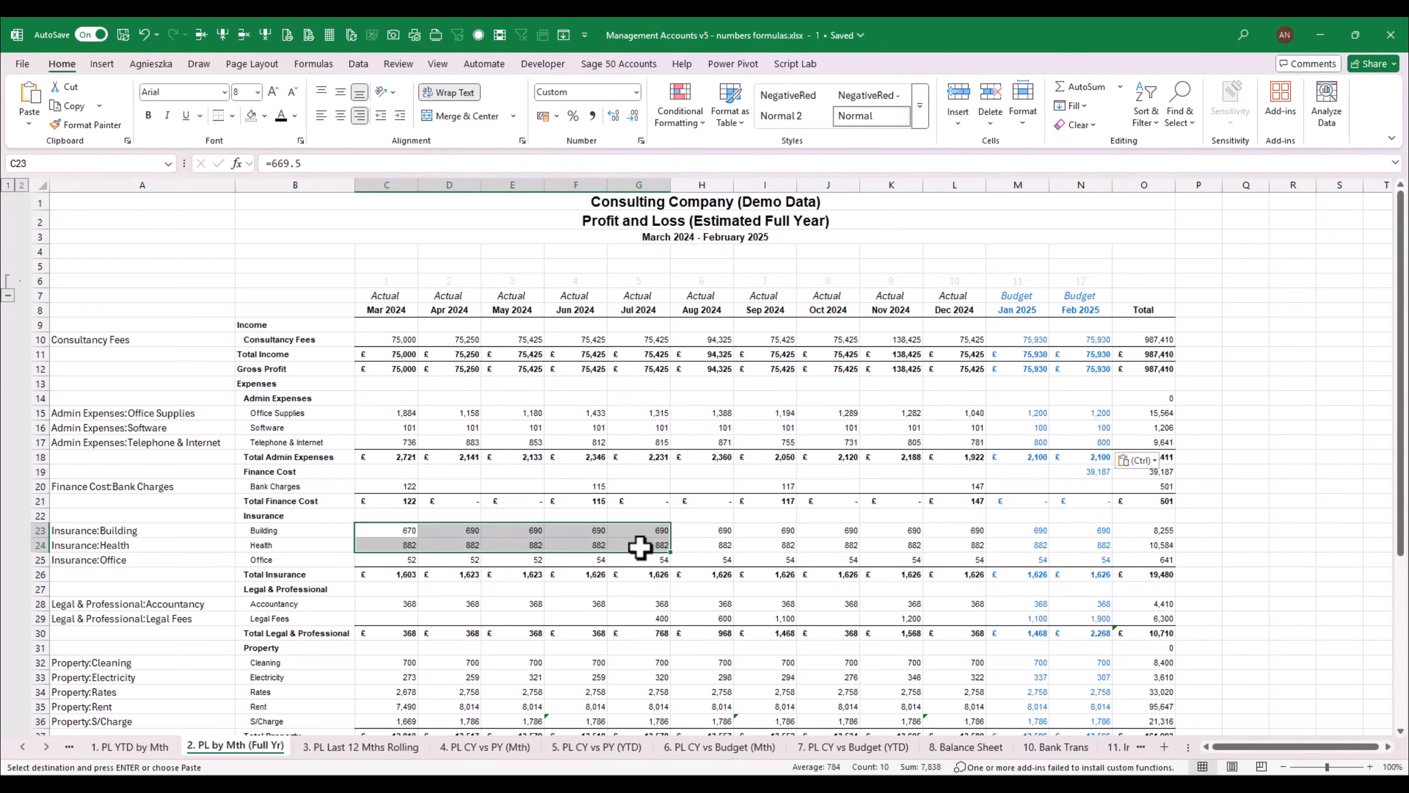
drag(416, 489, 1079, 483)
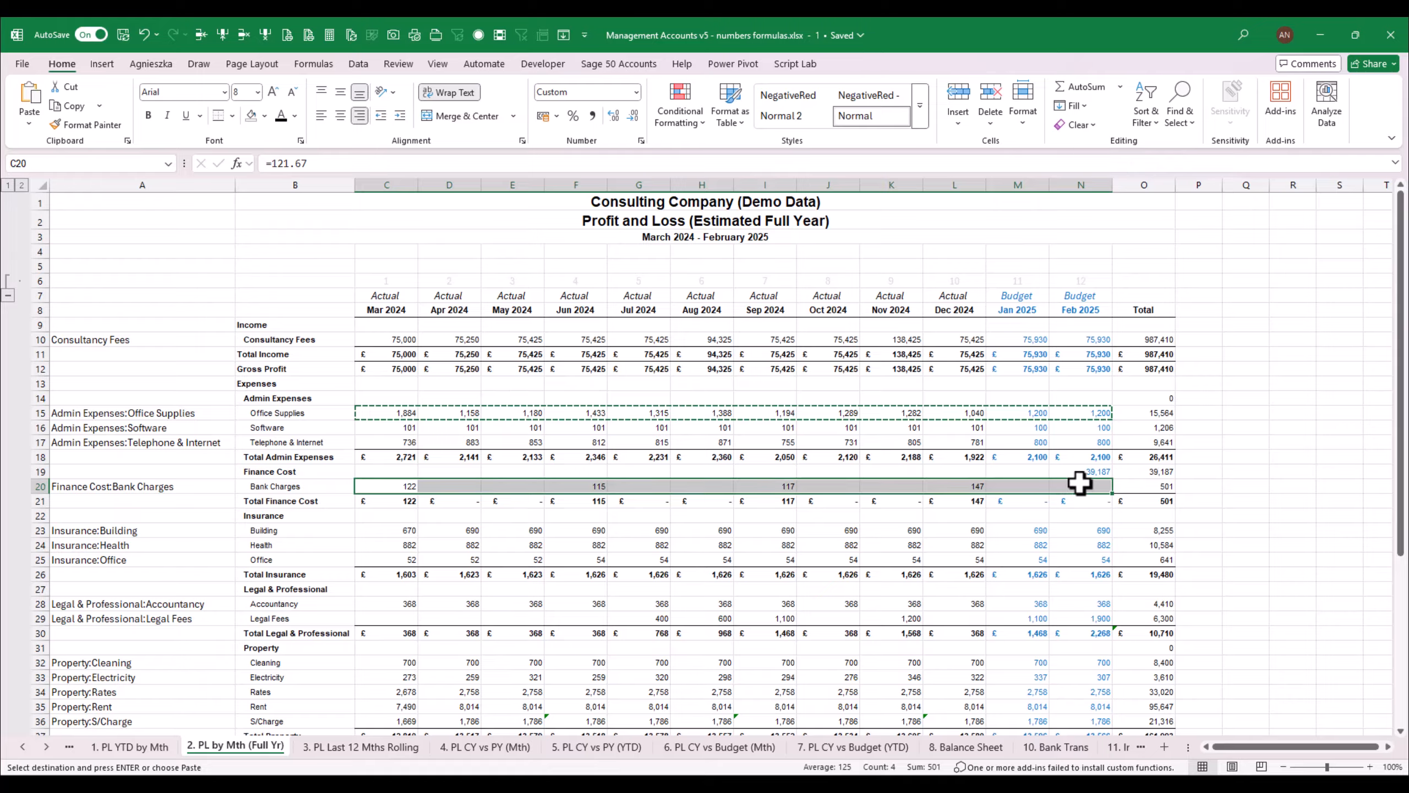
right_click(1079, 482)
click(1160, 391)
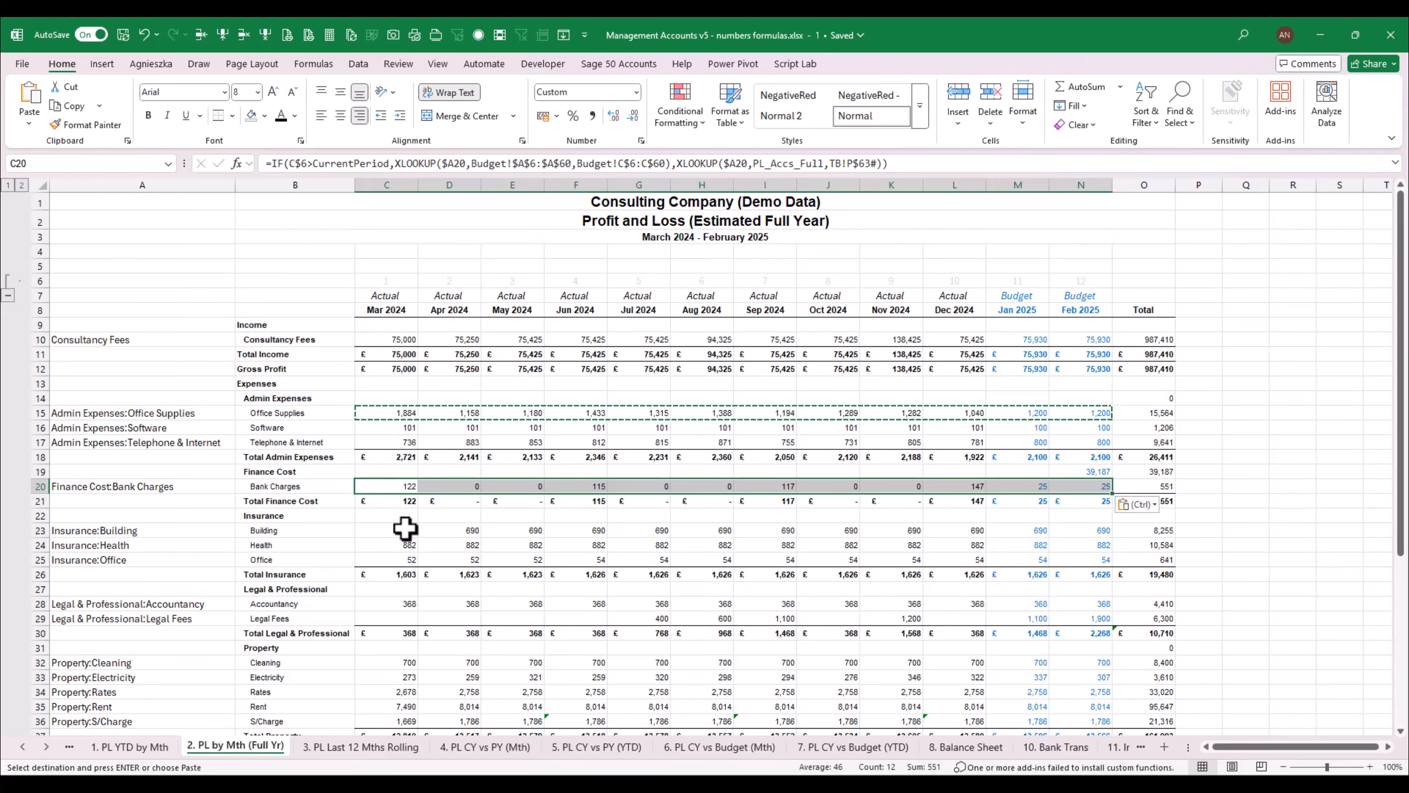
Paste only the copied formulas into the Insurance rows C23:N25 and the Legal & Professional rows C28:N29
drag(409, 531, 1058, 552)
right_click(1058, 552)
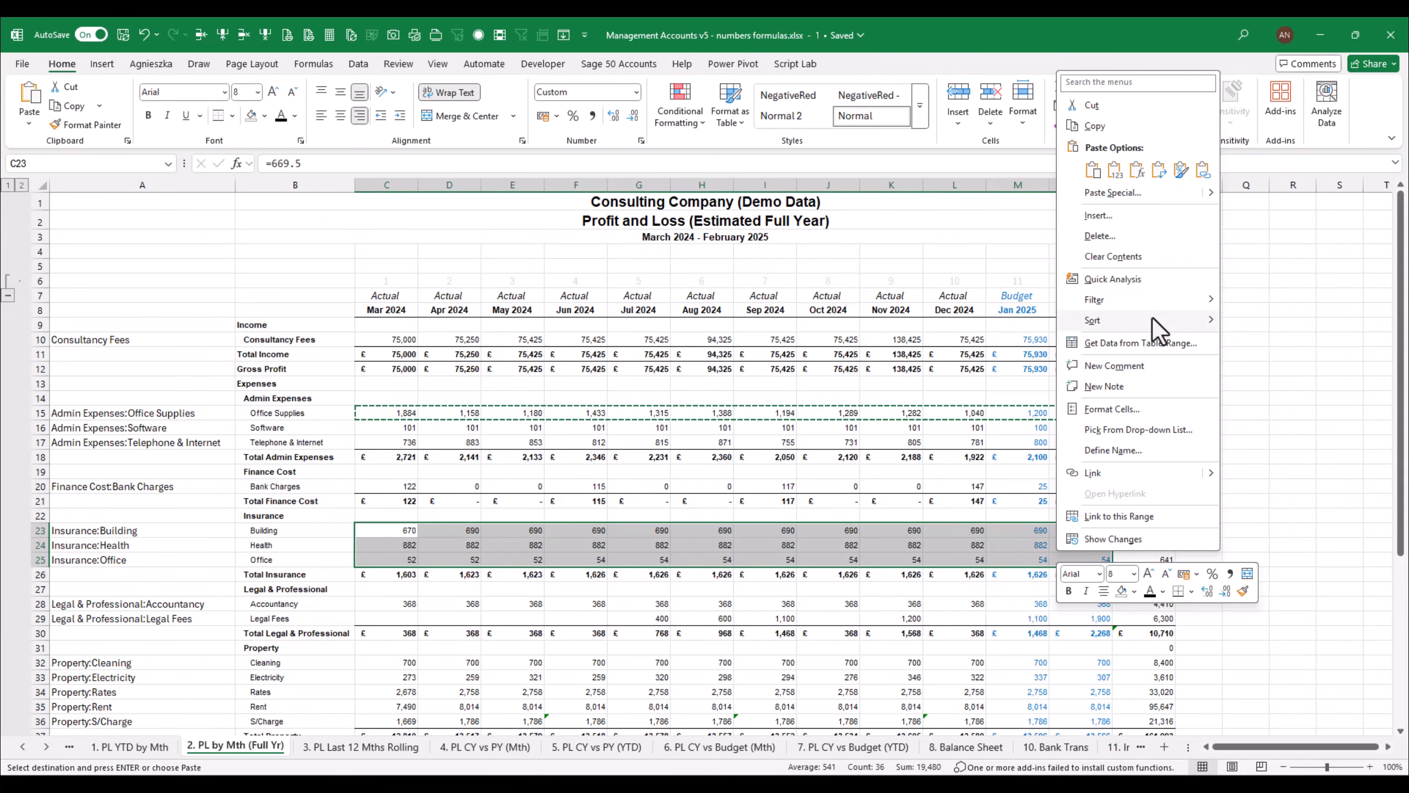
click(1143, 171)
drag(403, 605, 1076, 615)
right_click(1076, 615)
click(1156, 234)
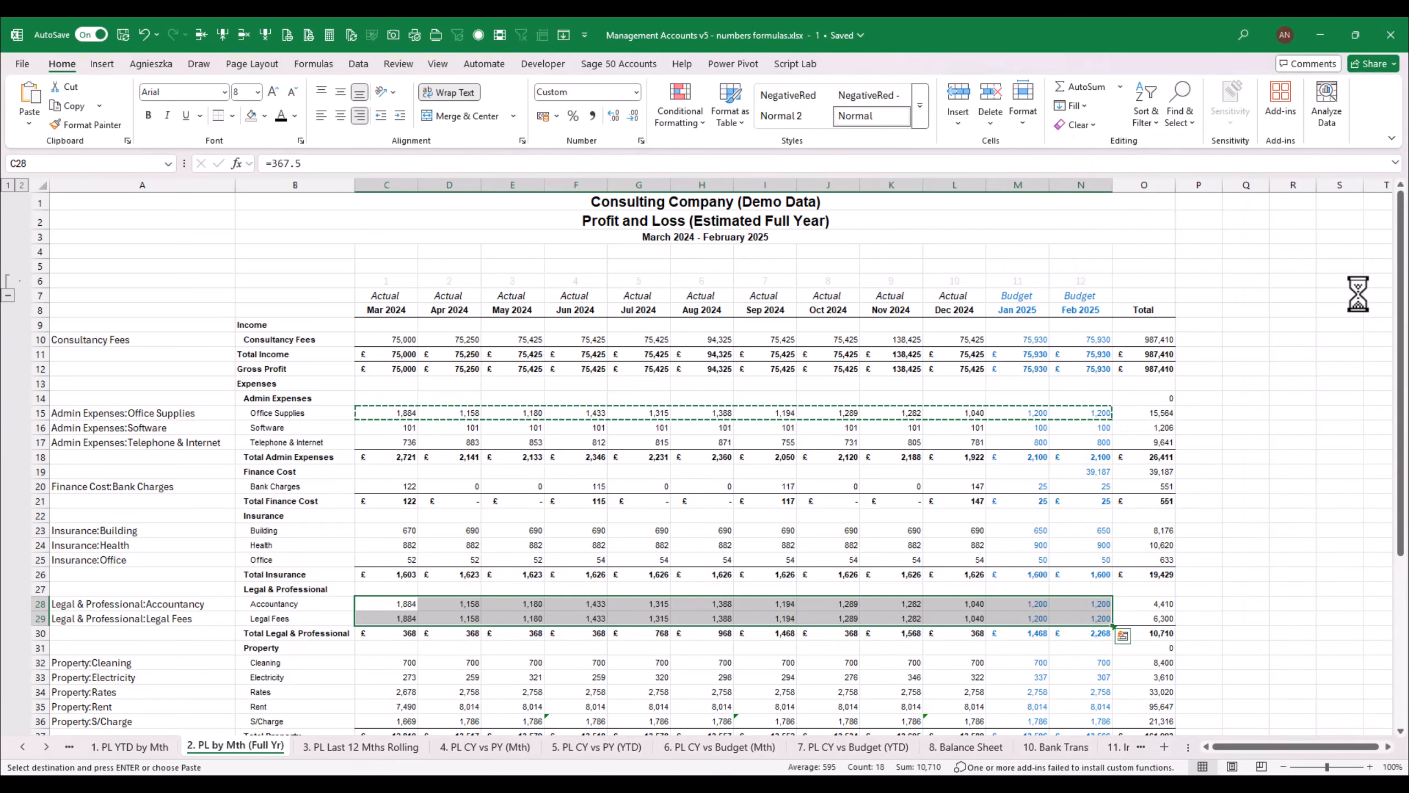
Paste only the copied formulas into the Property rows C32:N36 and the Staff Cost rows C39:N40
scroll(595, 409, down, 5)
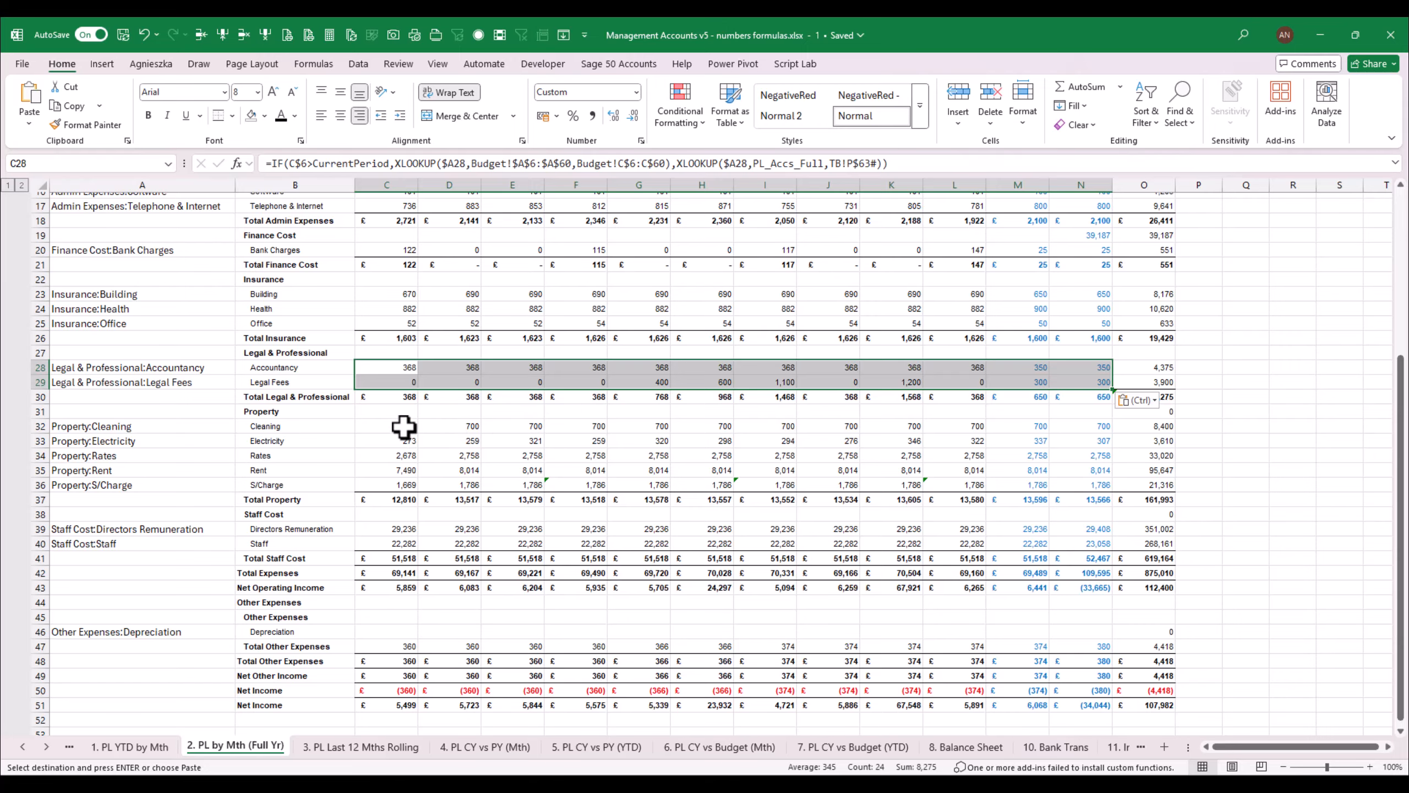
drag(403, 426, 1048, 459)
right_click(1047, 460)
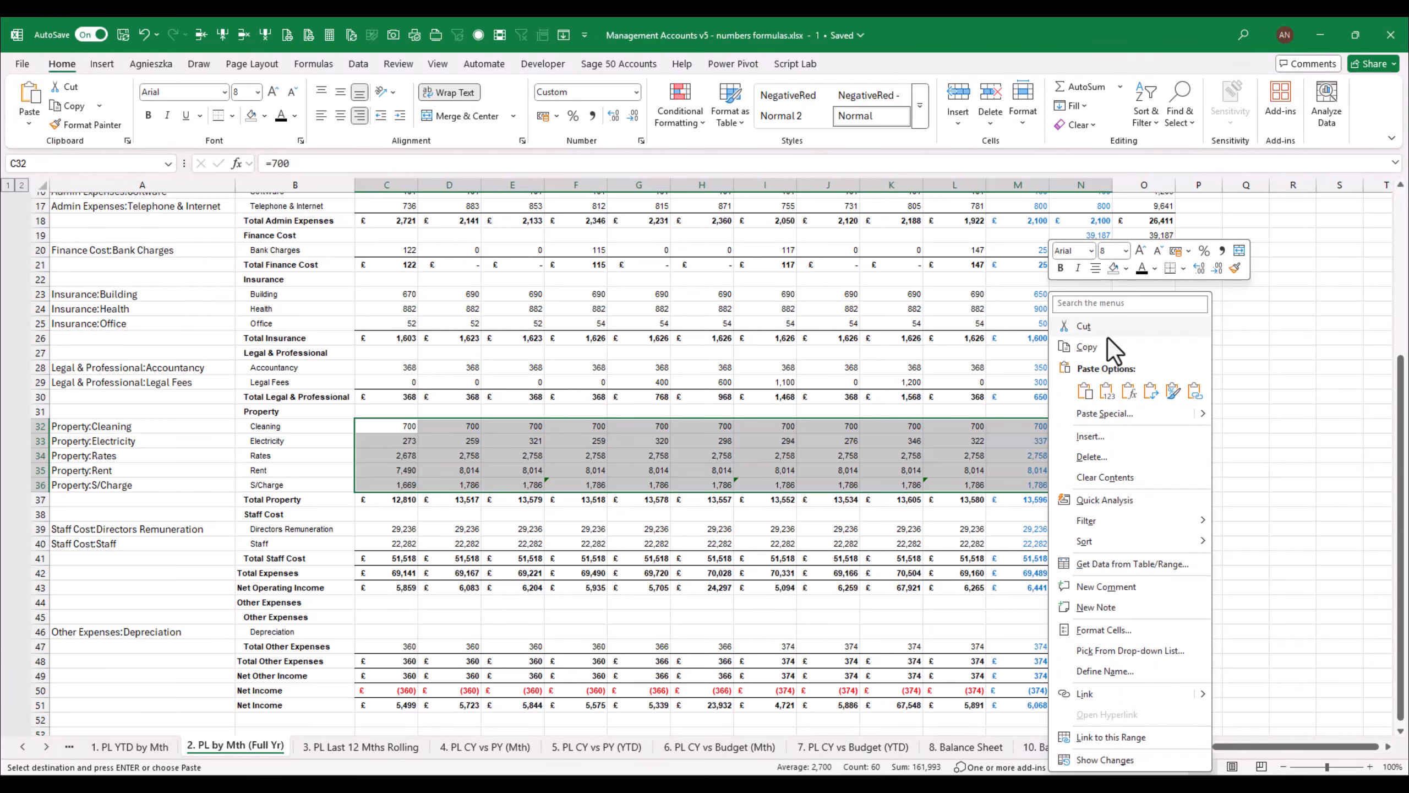
click(1130, 393)
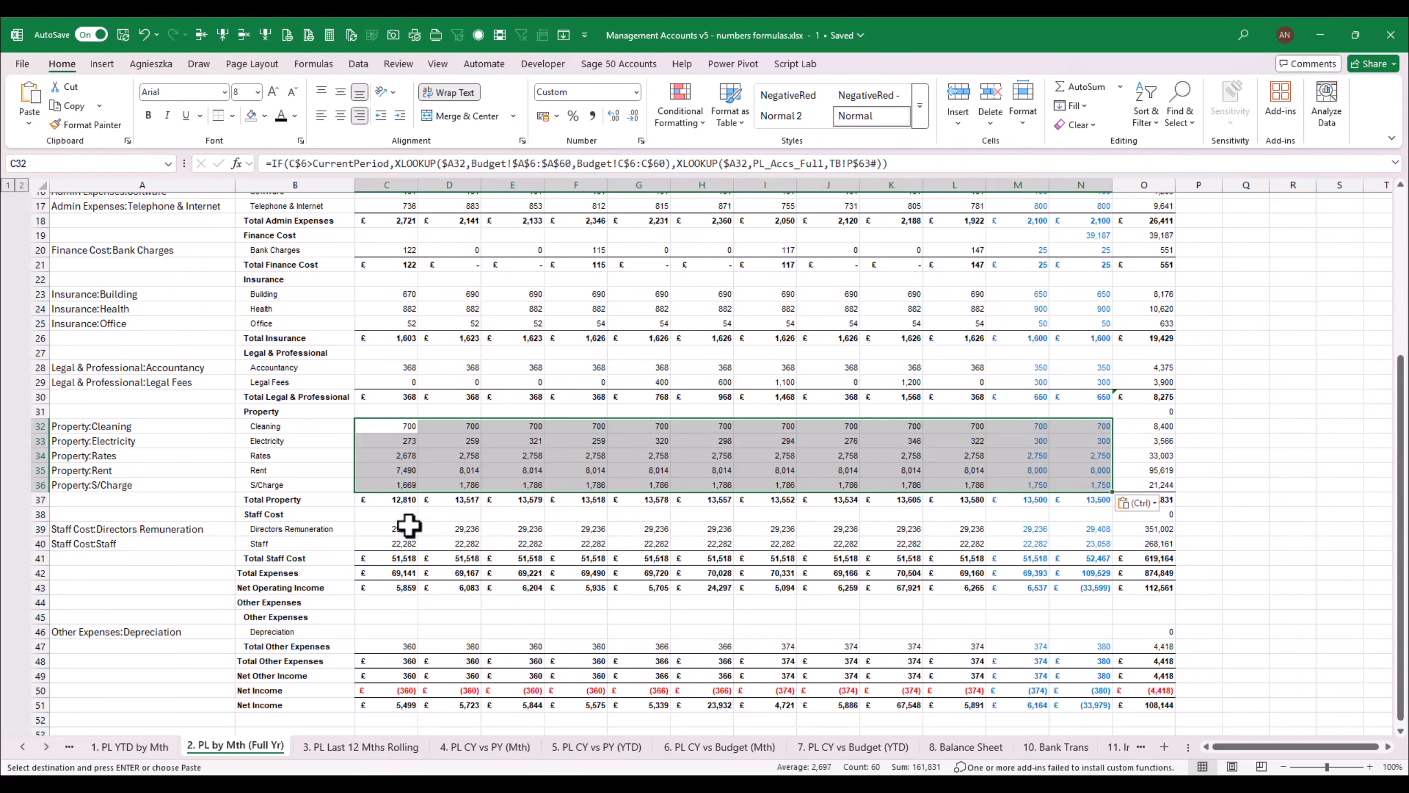
drag(368, 529, 1086, 541)
right_click(1086, 541)
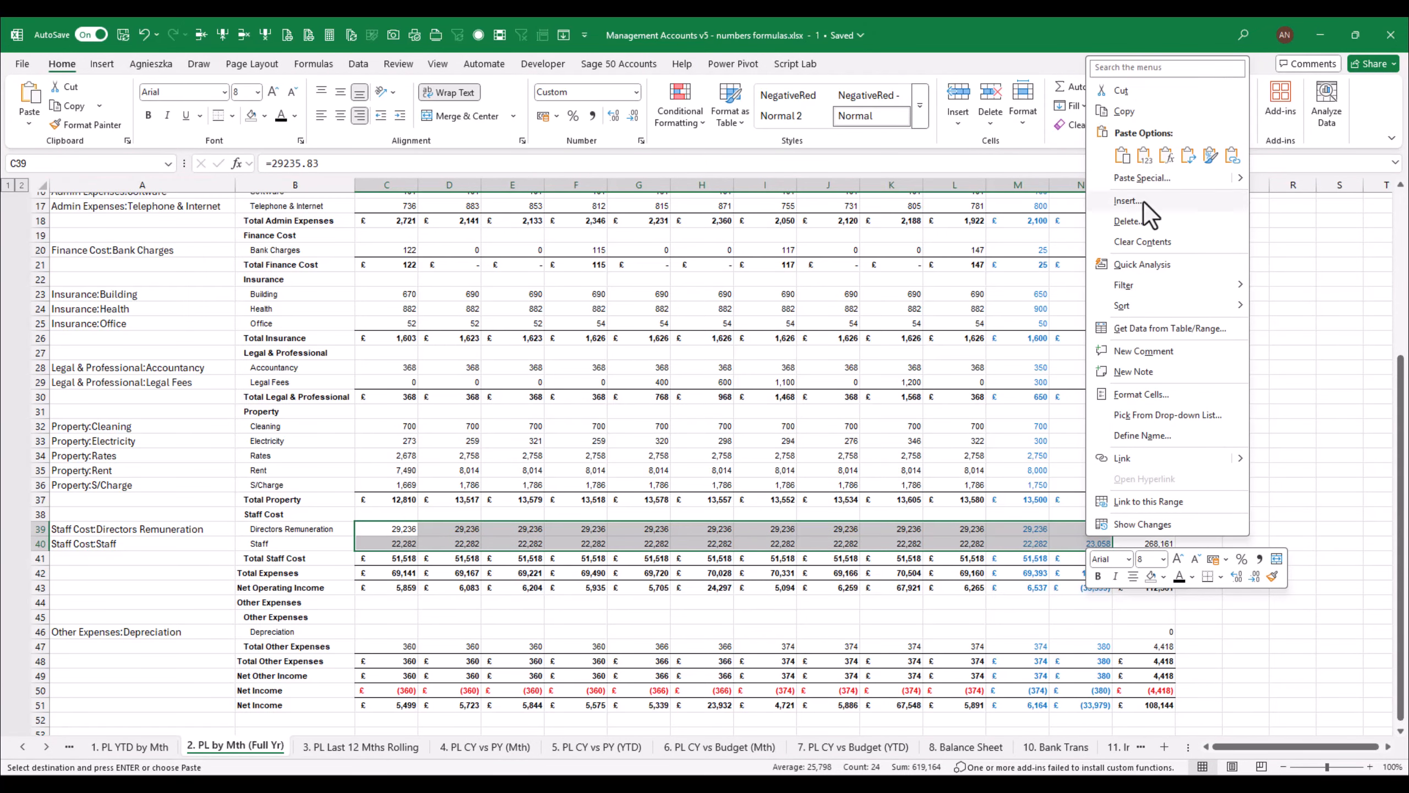
click(1164, 156)
Try to paste the Office Supplies entries into the Total Other Expenses row C47:N47, undoing each attempt
drag(403, 650, 1053, 646)
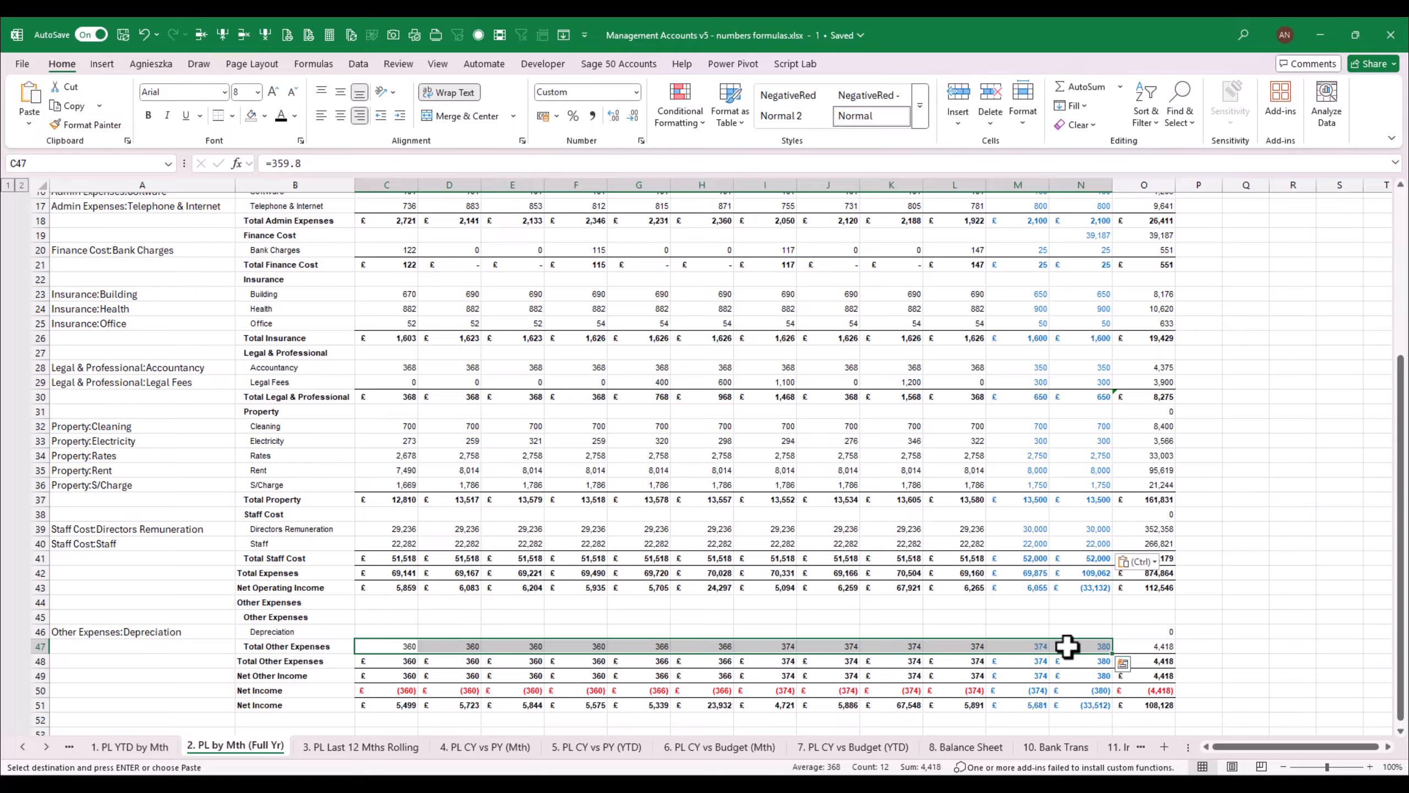
right_click(1066, 646)
click(1152, 273)
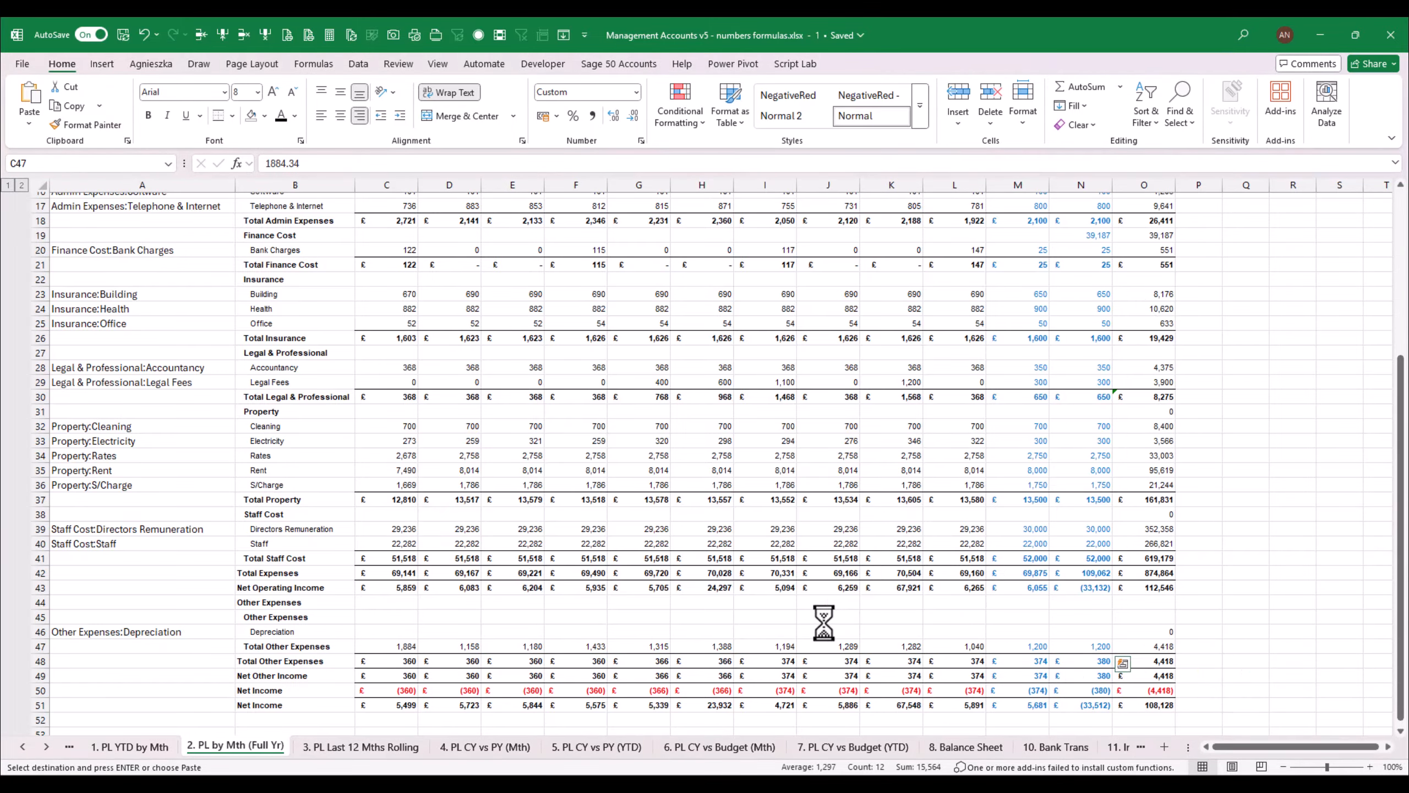
click(146, 34)
click(385, 648)
right_click(385, 649)
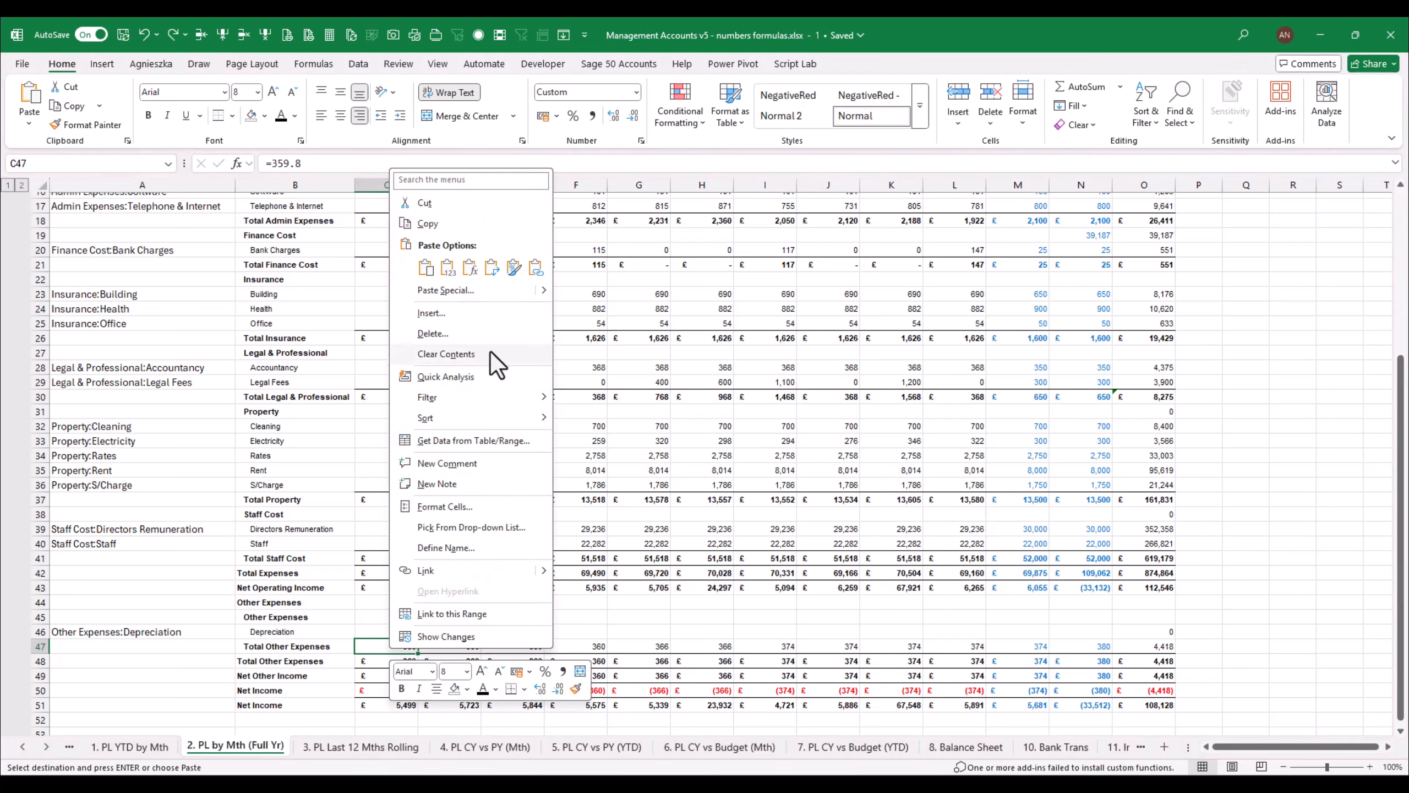
click(470, 269)
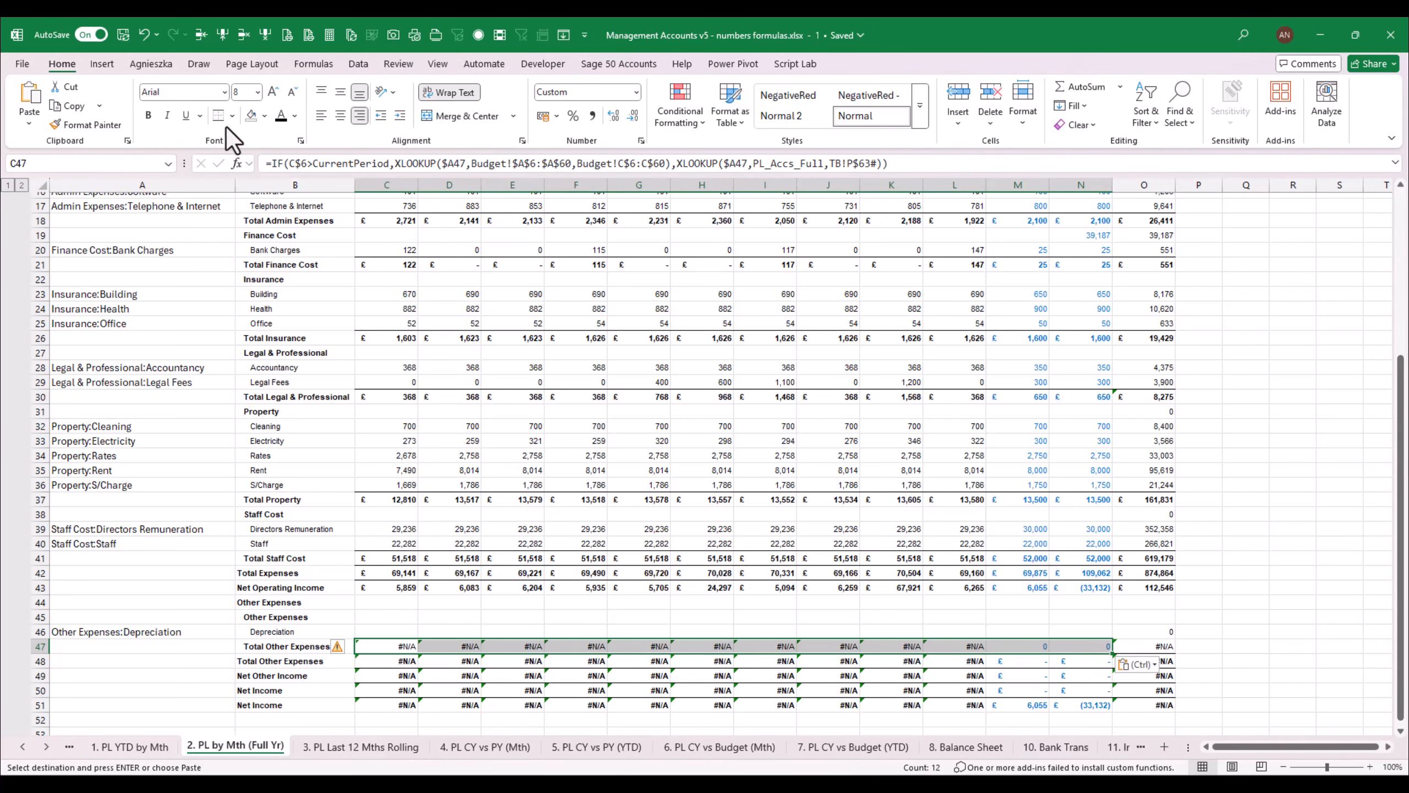
click(145, 35)
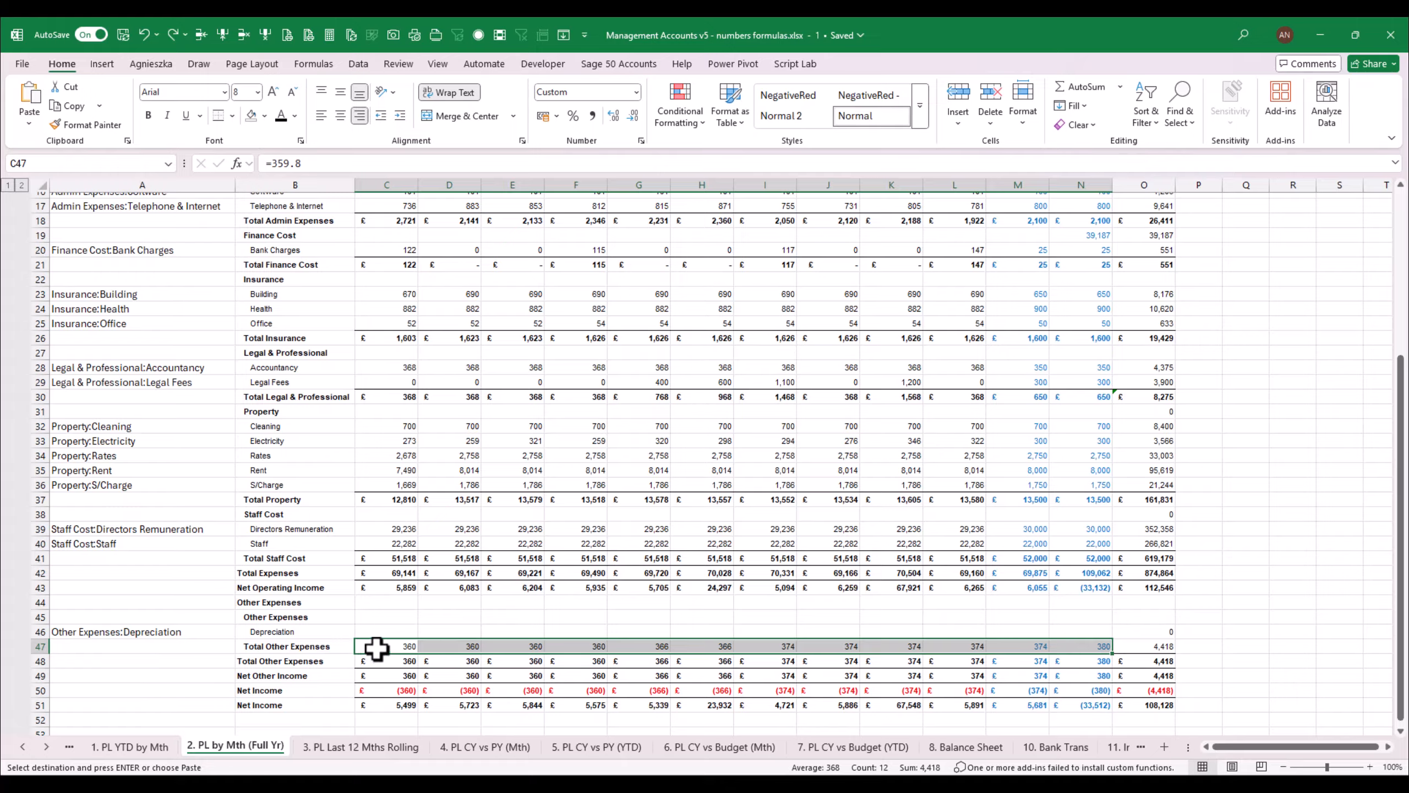
Cut the block C47:O51 and move it up one row so that it starts at C46 beside Depreciation
drag(378, 646, 1158, 707)
key(ctrl+x)
key(Up)
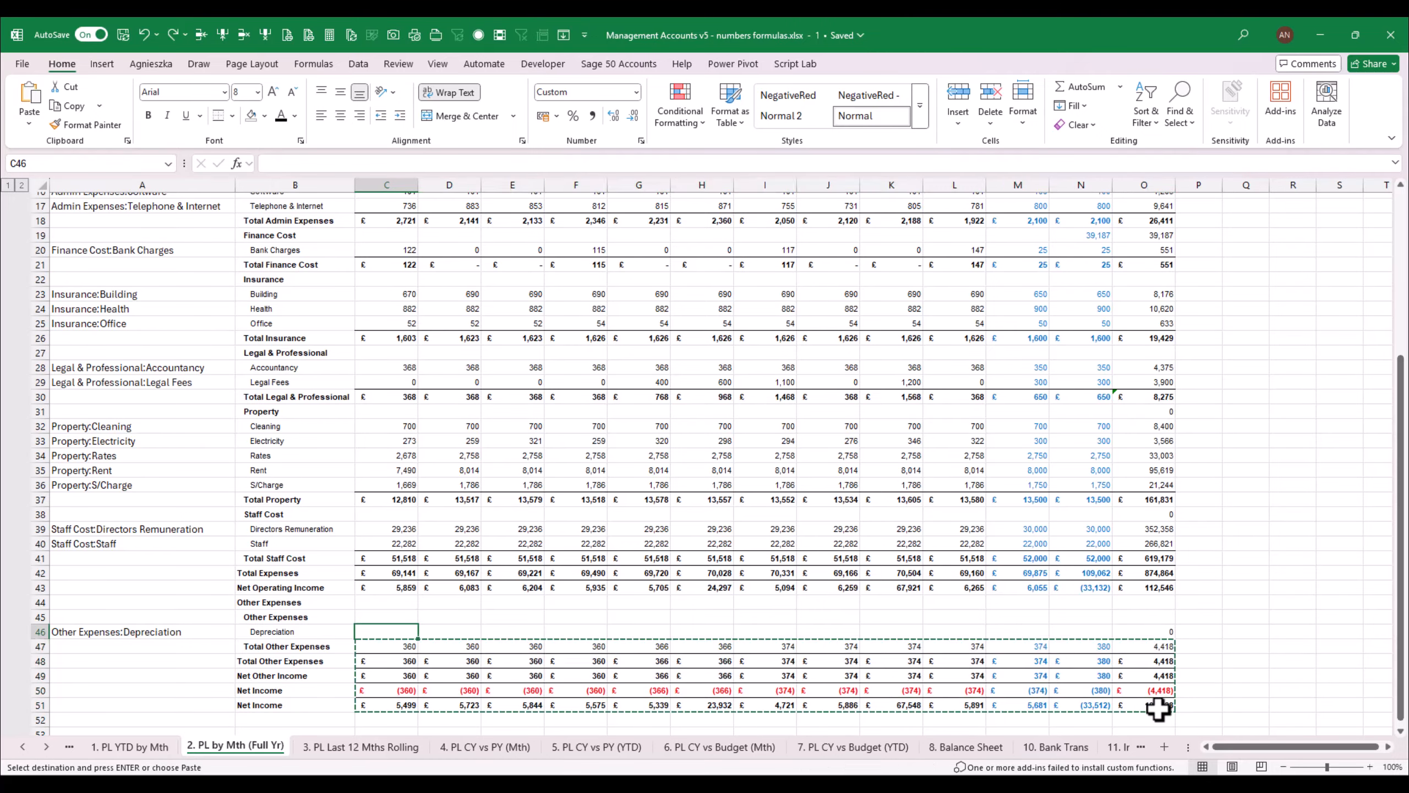
key(ctrl+v)
Remove the broken #REF! term from the Total Other Expenses formula in C47, leaving =+(C46)
key(Down)
key(Down)
key(Down)
key(Up)
key(Up)
key(F2)
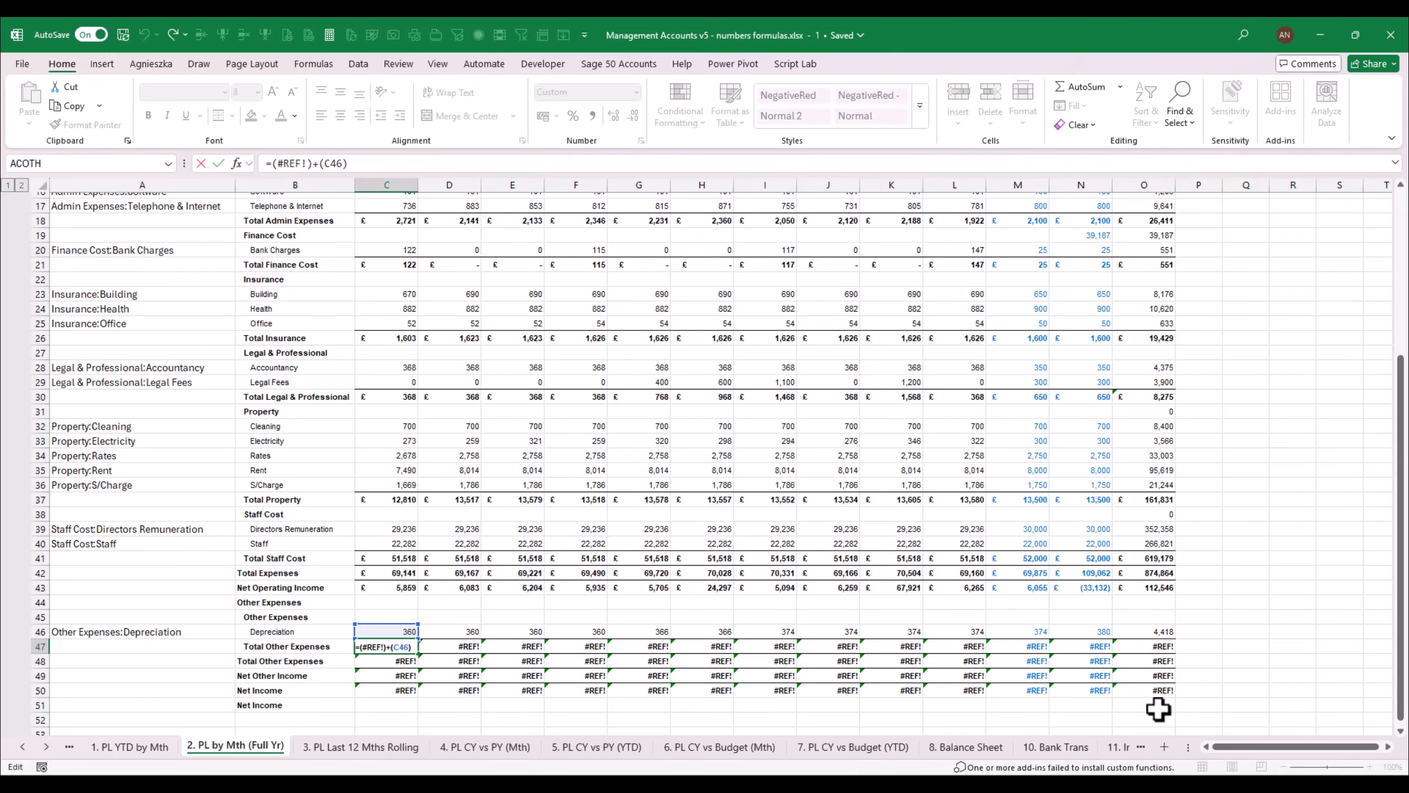
key(Delete)
key(Delete)
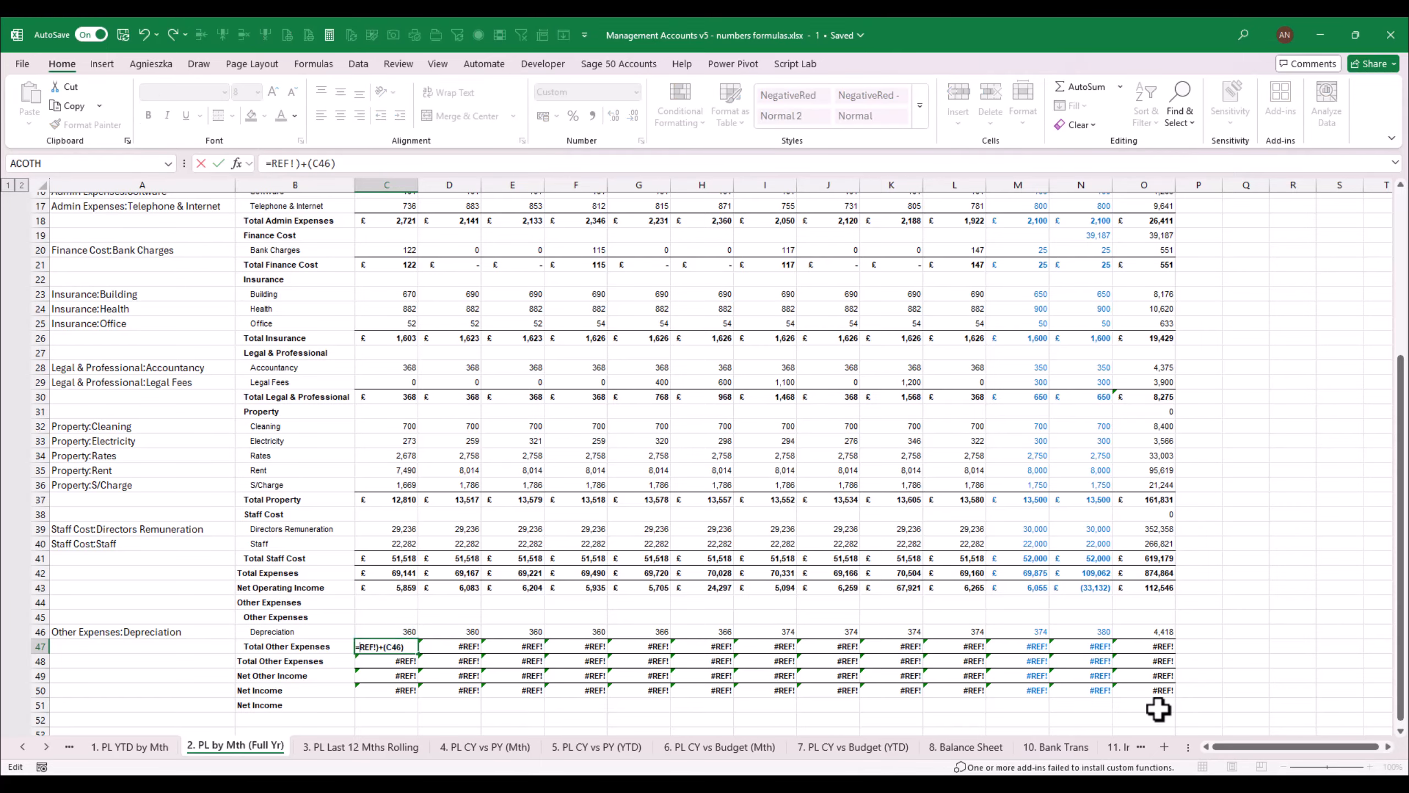
key(Delete)
key(ctrl+Return)
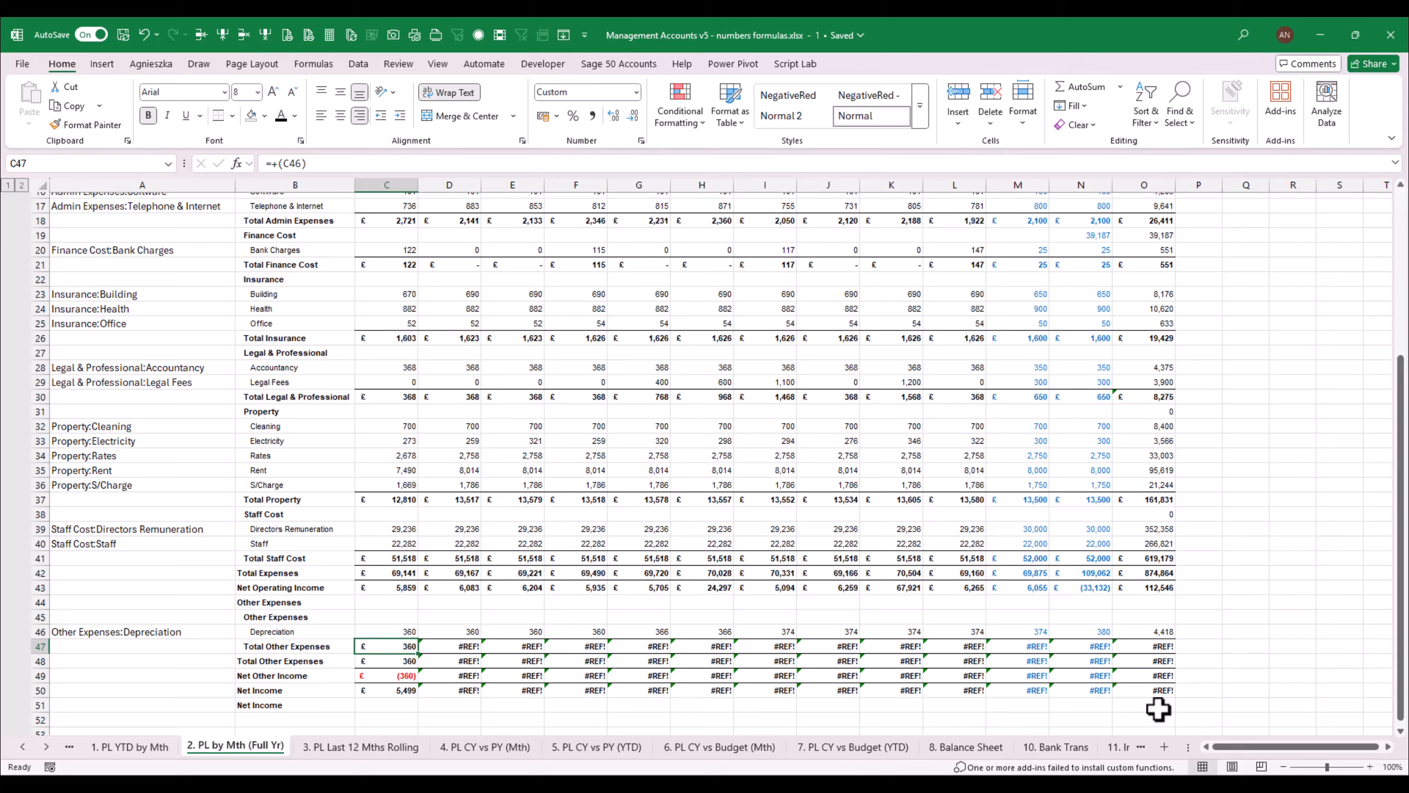
Copy the repaired C47 Total Other Expenses formula across the remaining months in row 47
key(ctrl+c)
key(Right)
key(shift+Right)
key(shift+Right)
key(shift+Right)
key(shift+Right)
key(shift+Right)
key(shift+Right)
key(shift+Right)
key(shift+Right)
key(shift+Right)
key(shift+Right)
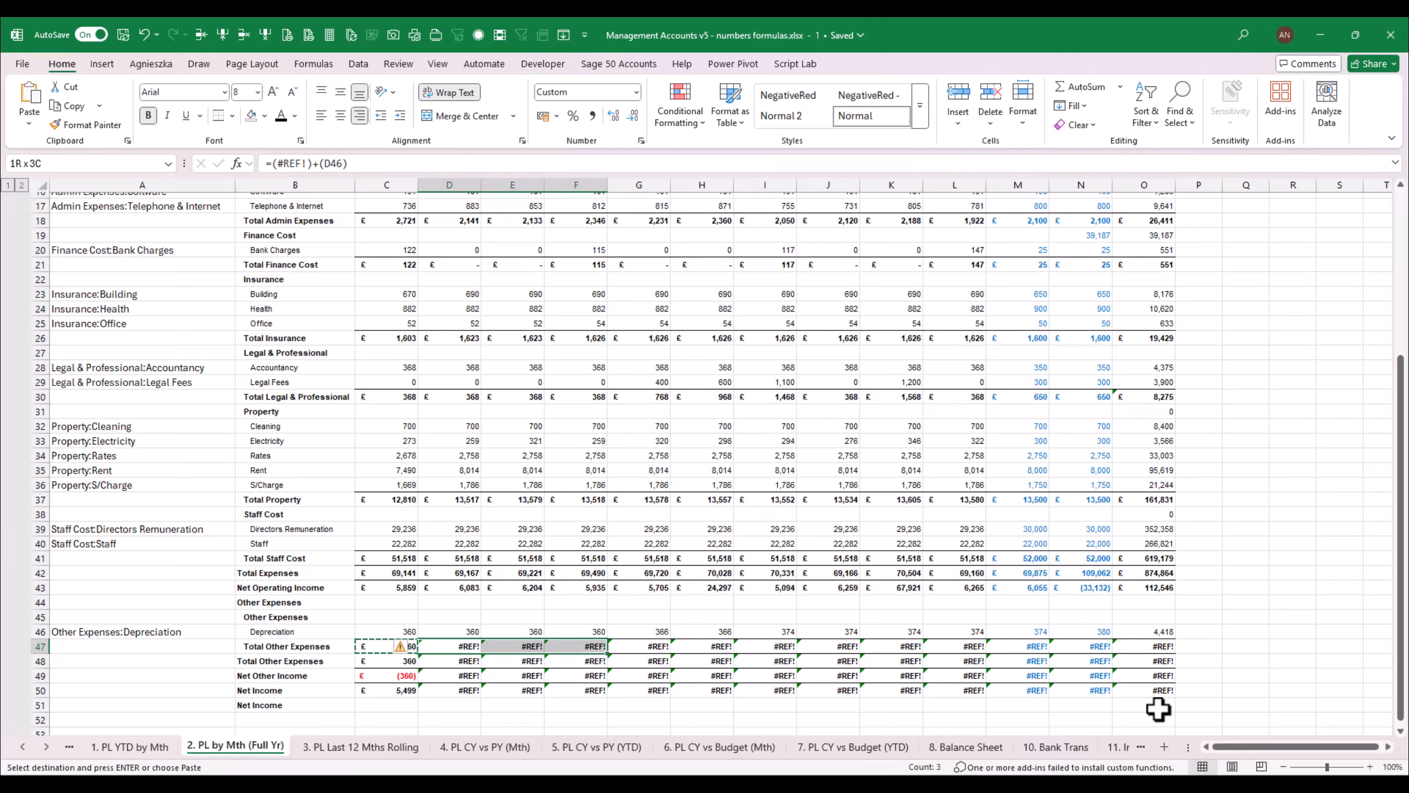
key(ctrl+v)
key(Escape)
key(Left)
key(Left)
key(Left)
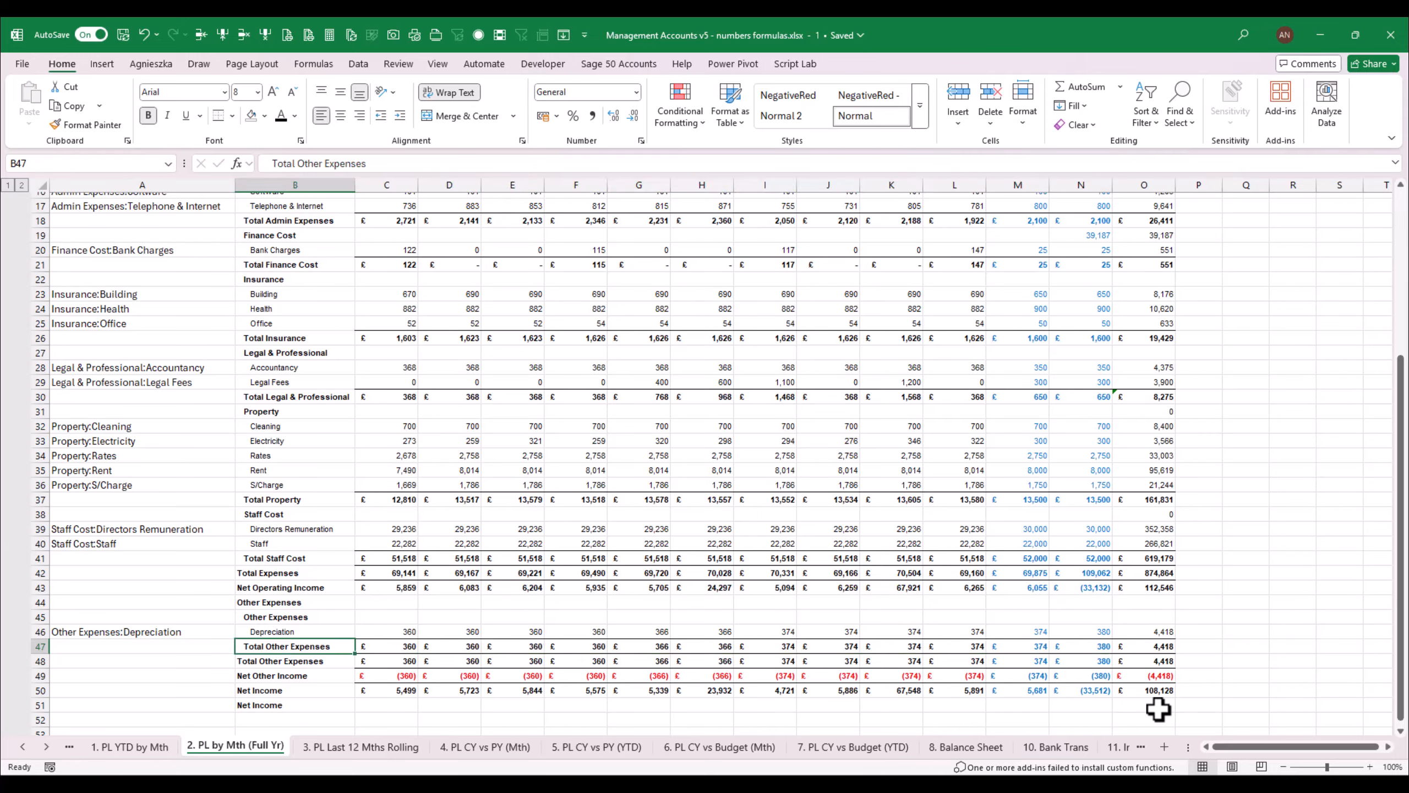
Clear the duplicate Net Income label in B51 and select the Depreciation label in B46
key(Down)
key(Down)
key(Down)
key(Down)
key(Right)
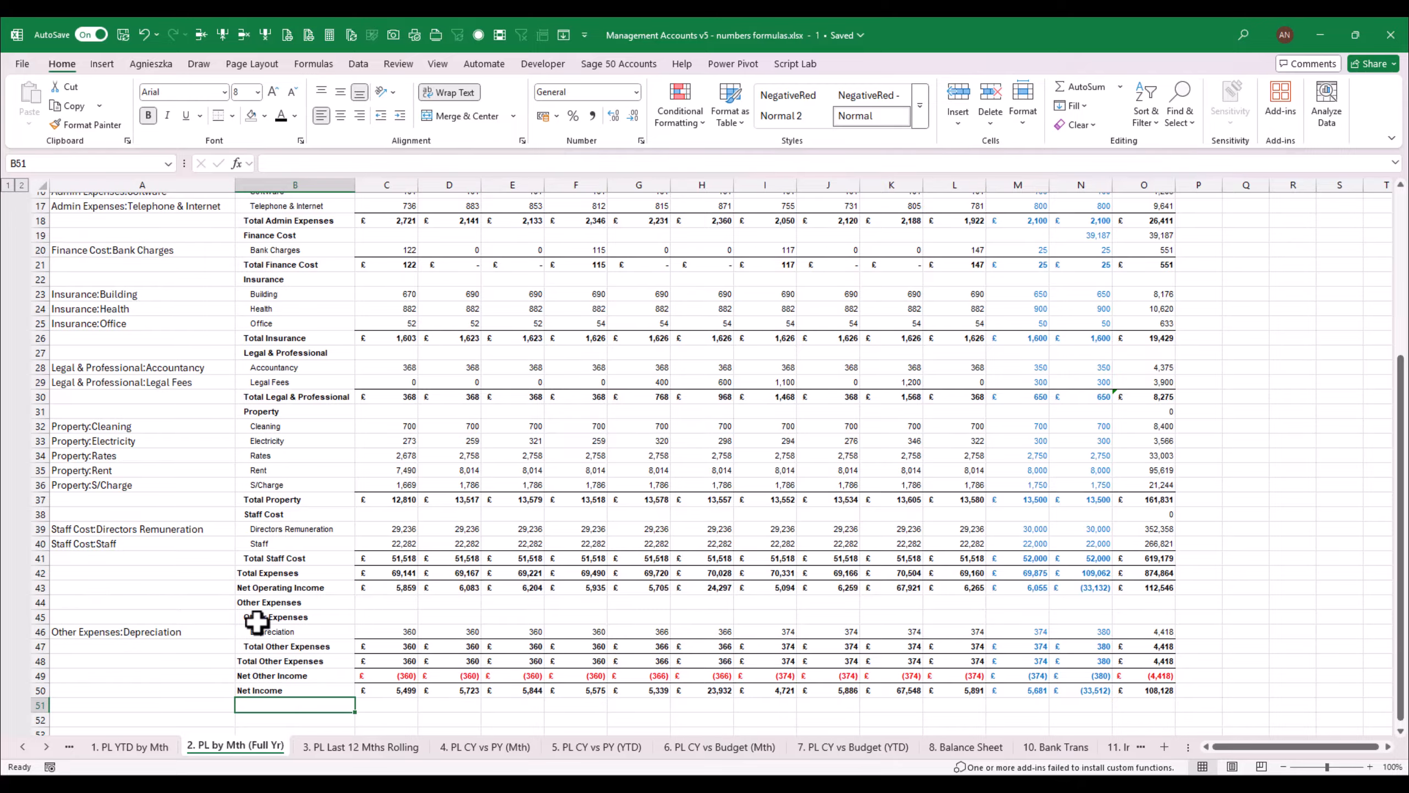
click(314, 632)
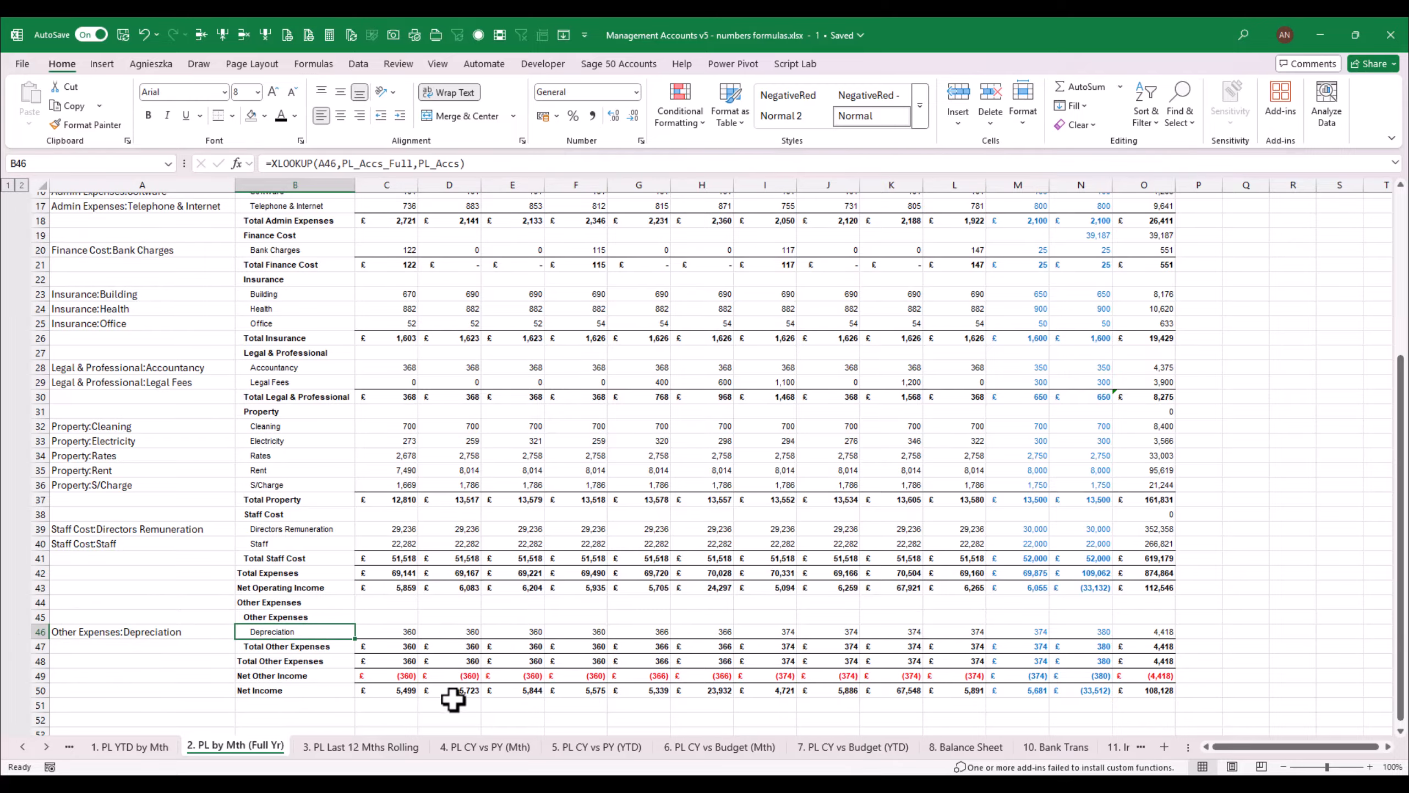
Copy the Check to TB row B53:O53 from the PL YTD by Mth sheet to B53 on the full-year sheet
click(139, 748)
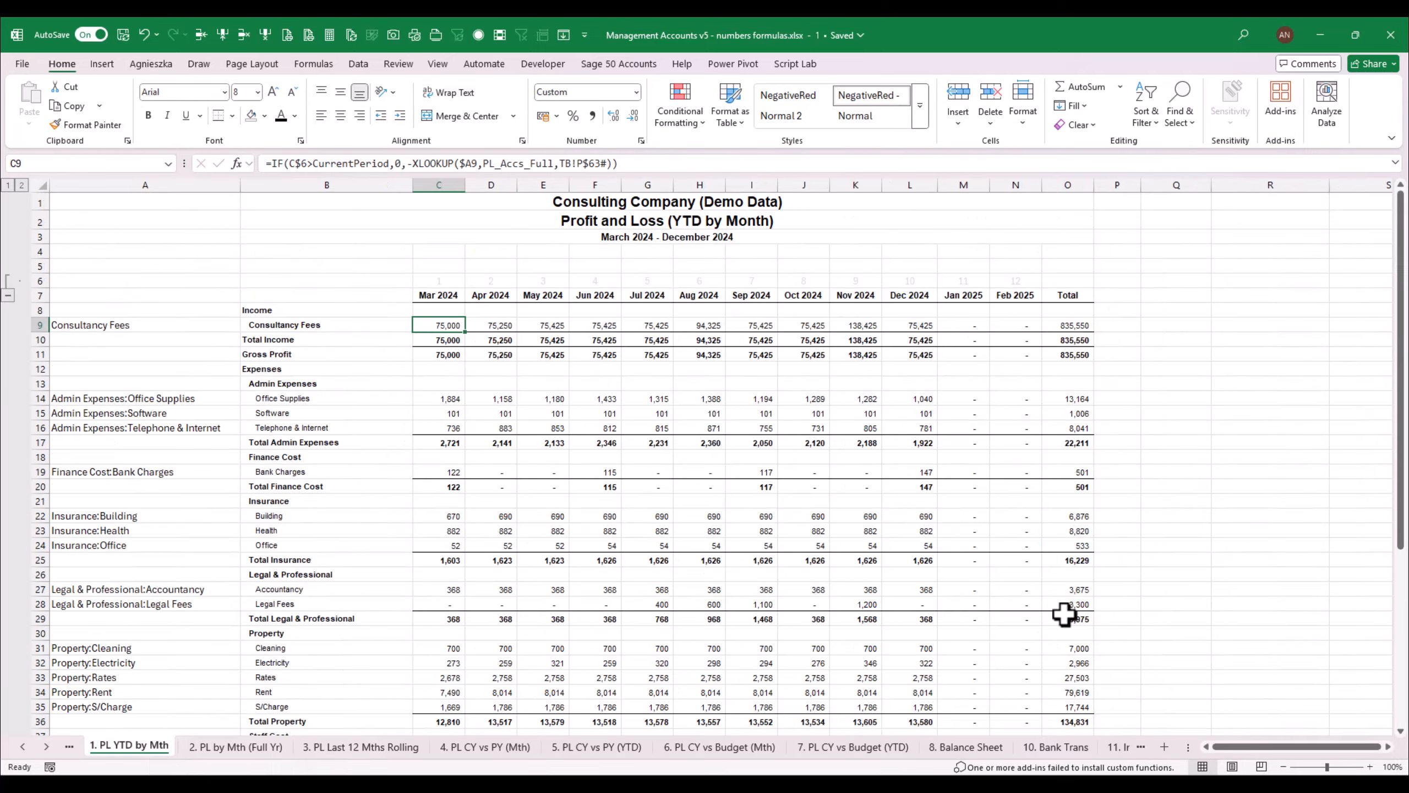
scroll(1384, 454, down, 6)
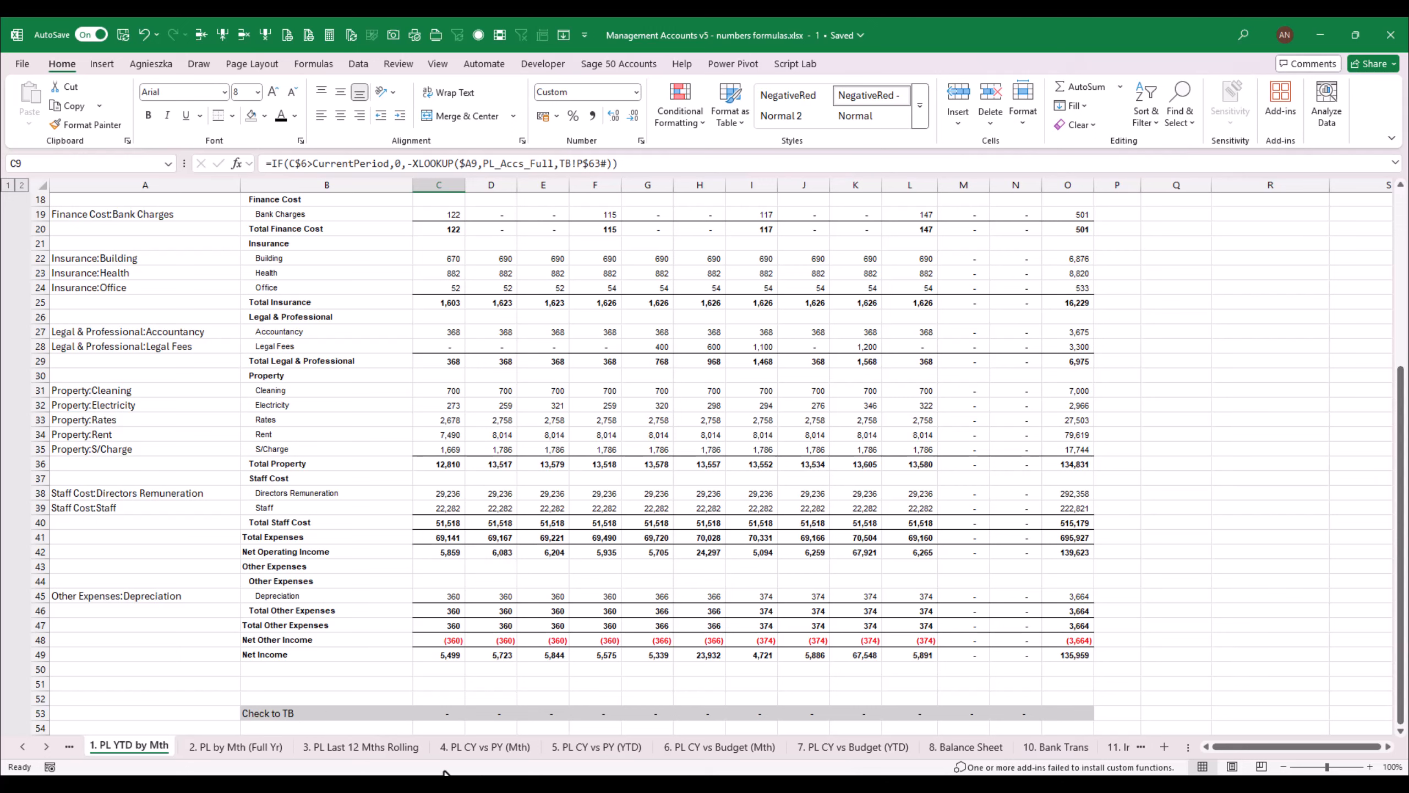
drag(277, 714, 1085, 712)
key(ctrl+c)
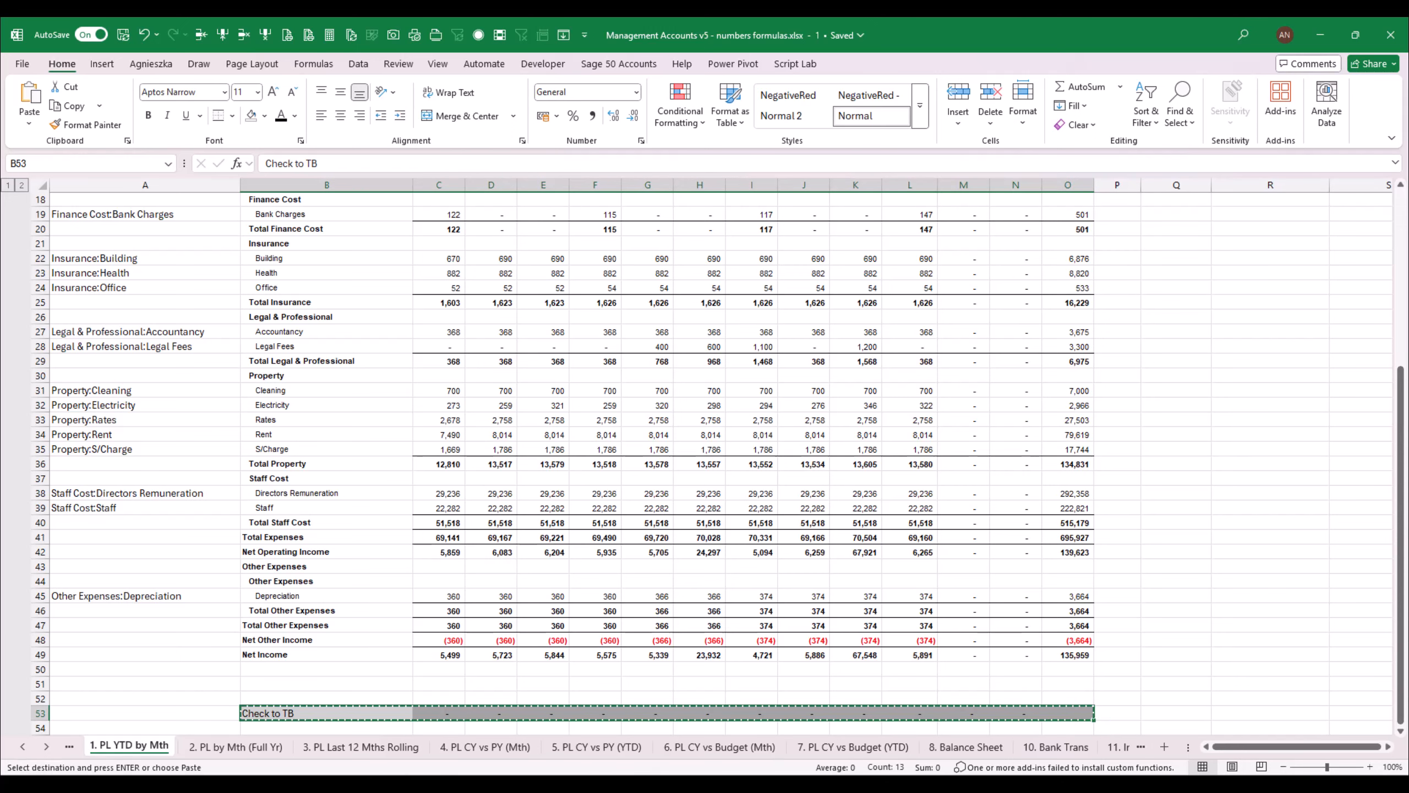
click(276, 749)
key(ctrl+v)
key(Down)
key(Up)
Repoint the C53 check formula from Net Other Income in C49 to Net Income in C50
key(Right)
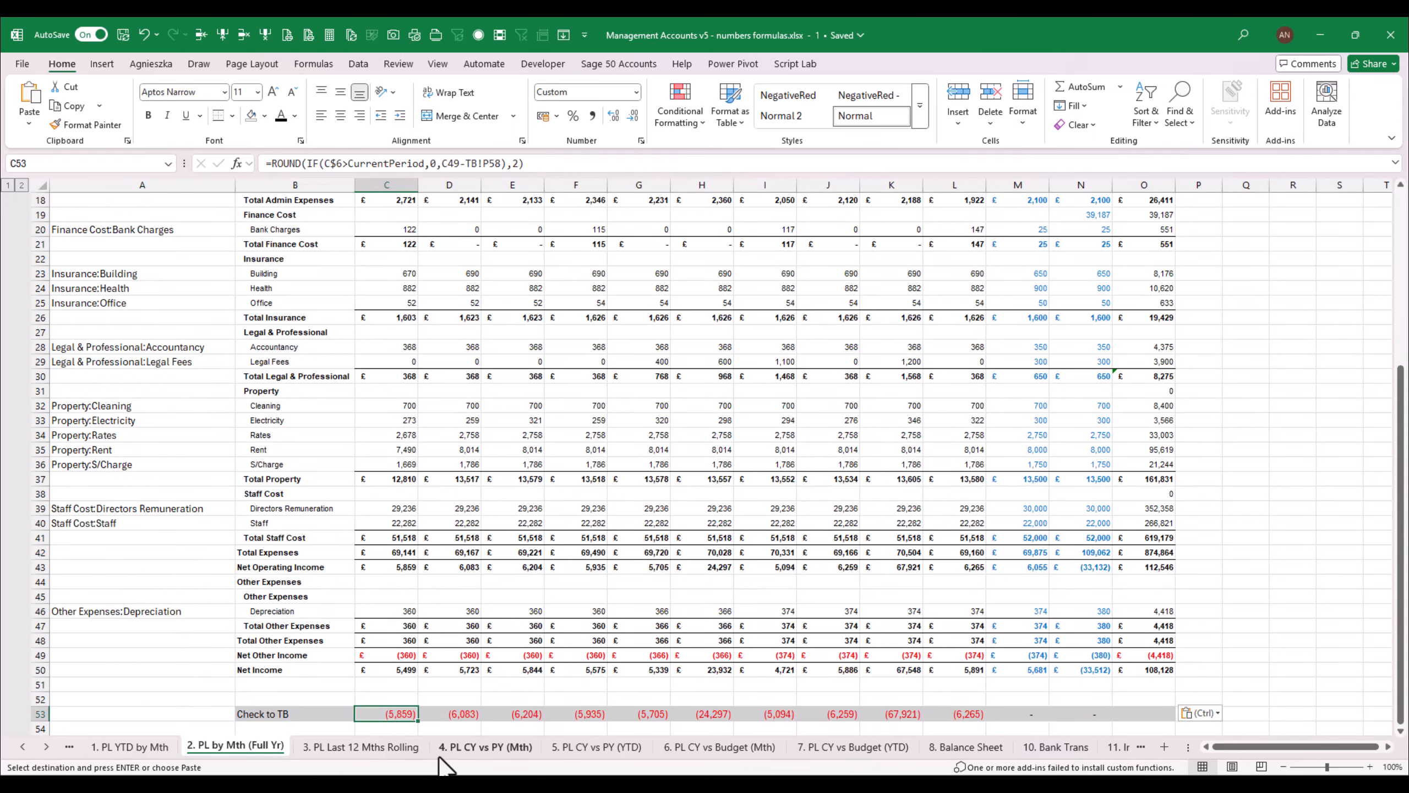
key(F2)
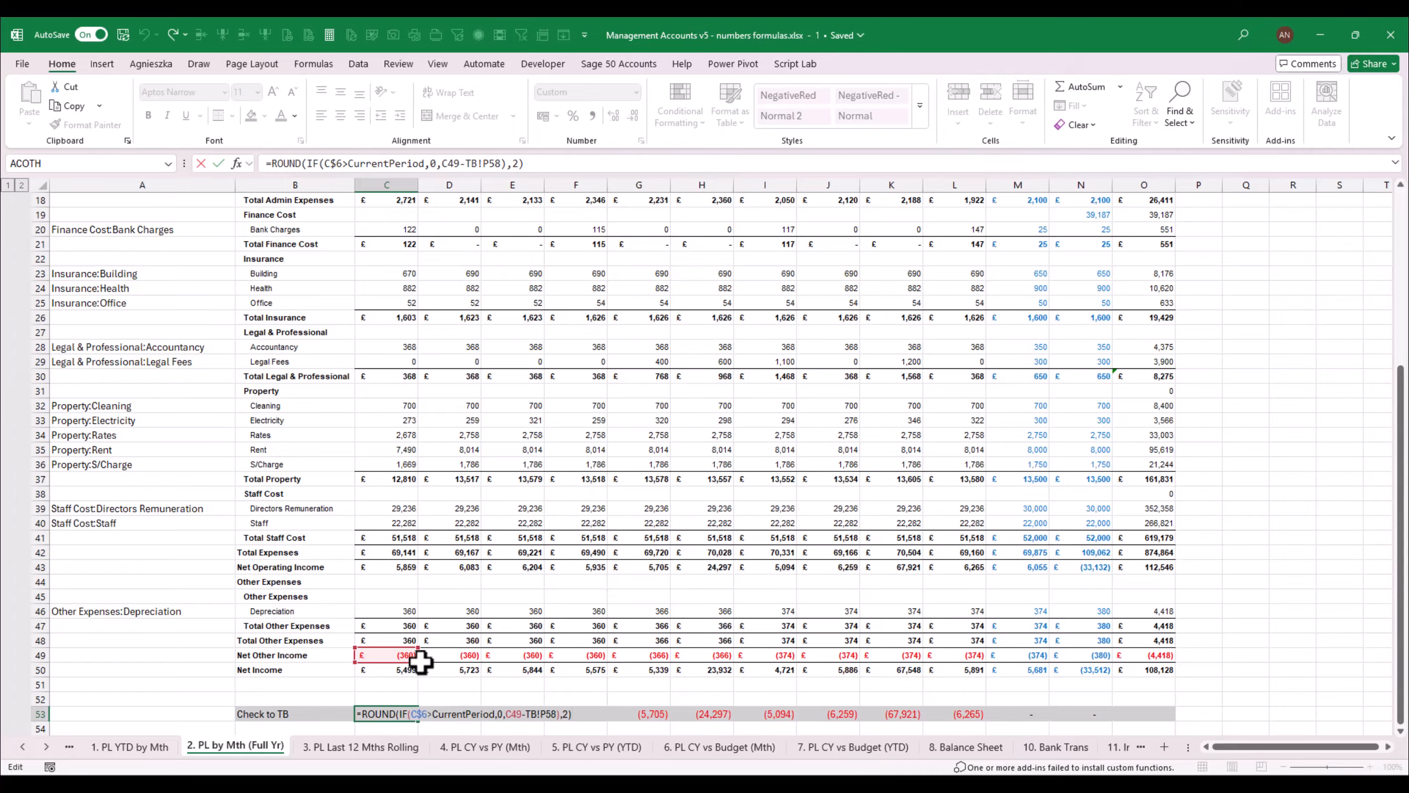
drag(414, 657, 448, 672)
key(ctrl+Return)
Copy the corrected C53 check formula across the remaining months in row 53
key(ctrl+c)
key(Right)
key(shift+Right)
key(shift+Right)
key(shift+Right)
key(shift+Right)
key(shift+Right)
key(shift+Right)
key(shift+Right)
key(shift+Right)
key(shift+Right)
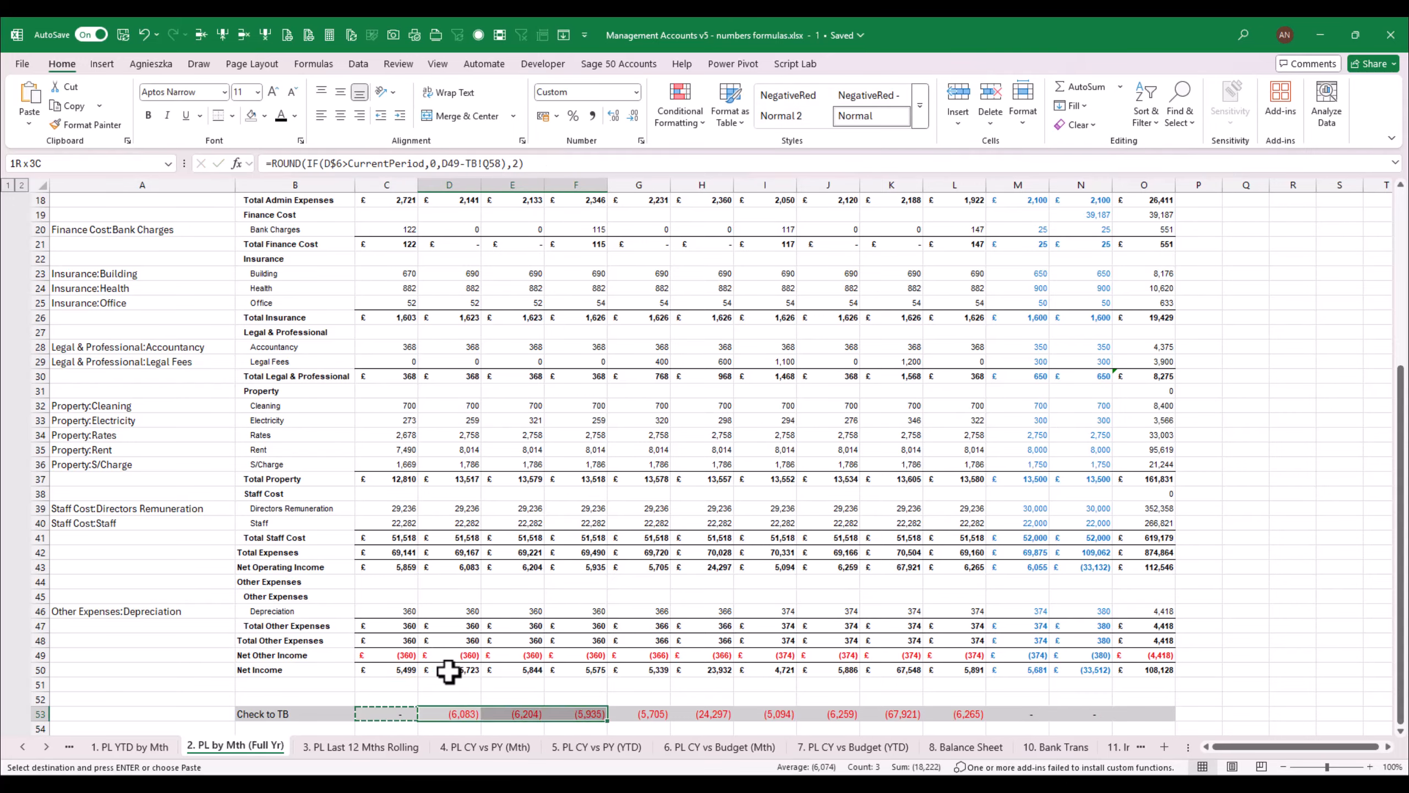
key(ctrl+v)
key(shift+Right)
key(Return)
Review the check formulas cell by cell along the Check to TB row
key(Right)
key(Right)
key(Right)
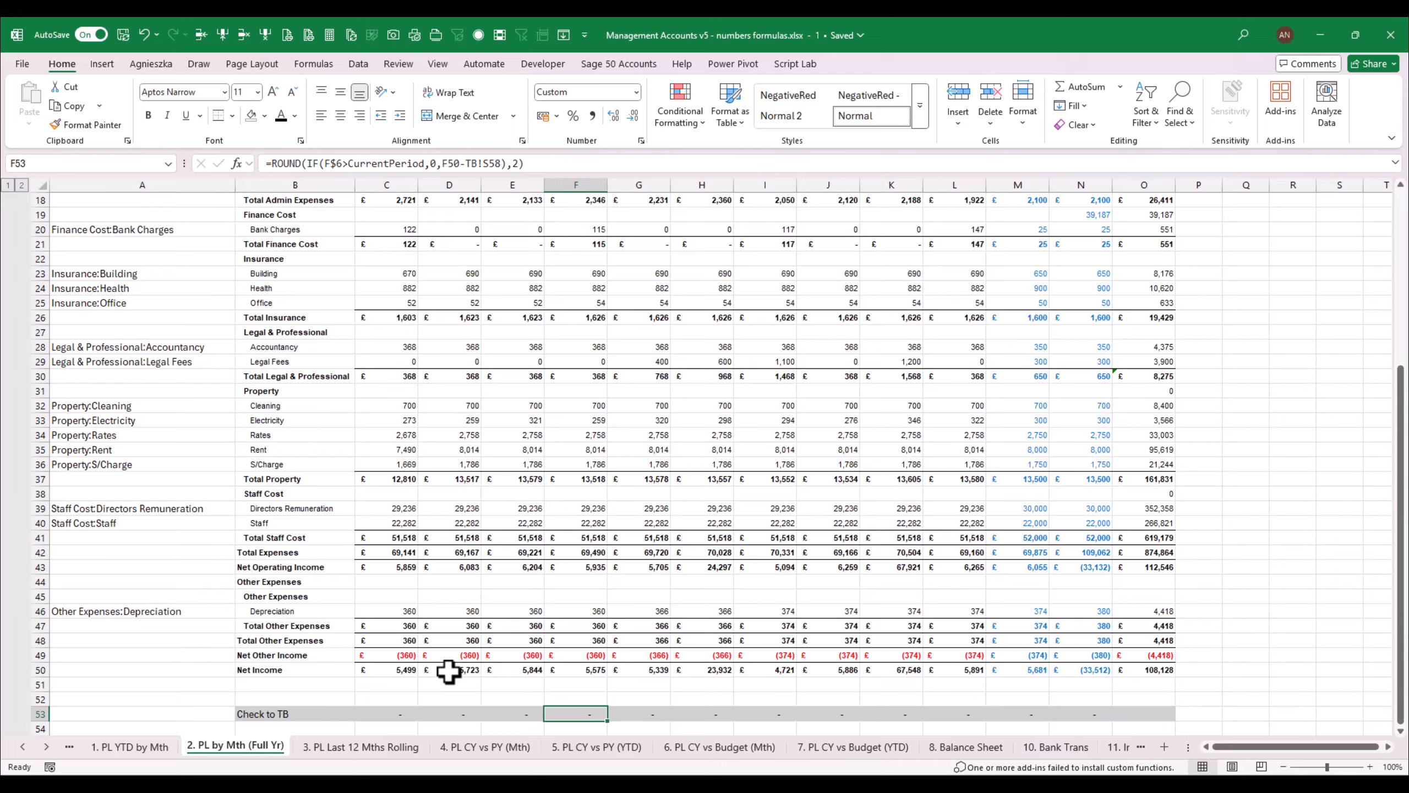
key(ctrl+Right)
key(Left)
key(Left)
key(Left)
key(Left)
key(Left)
key(Left)
key(Left)
key(Left)
key(Left)
key(Left)
key(Left)
key(Left)
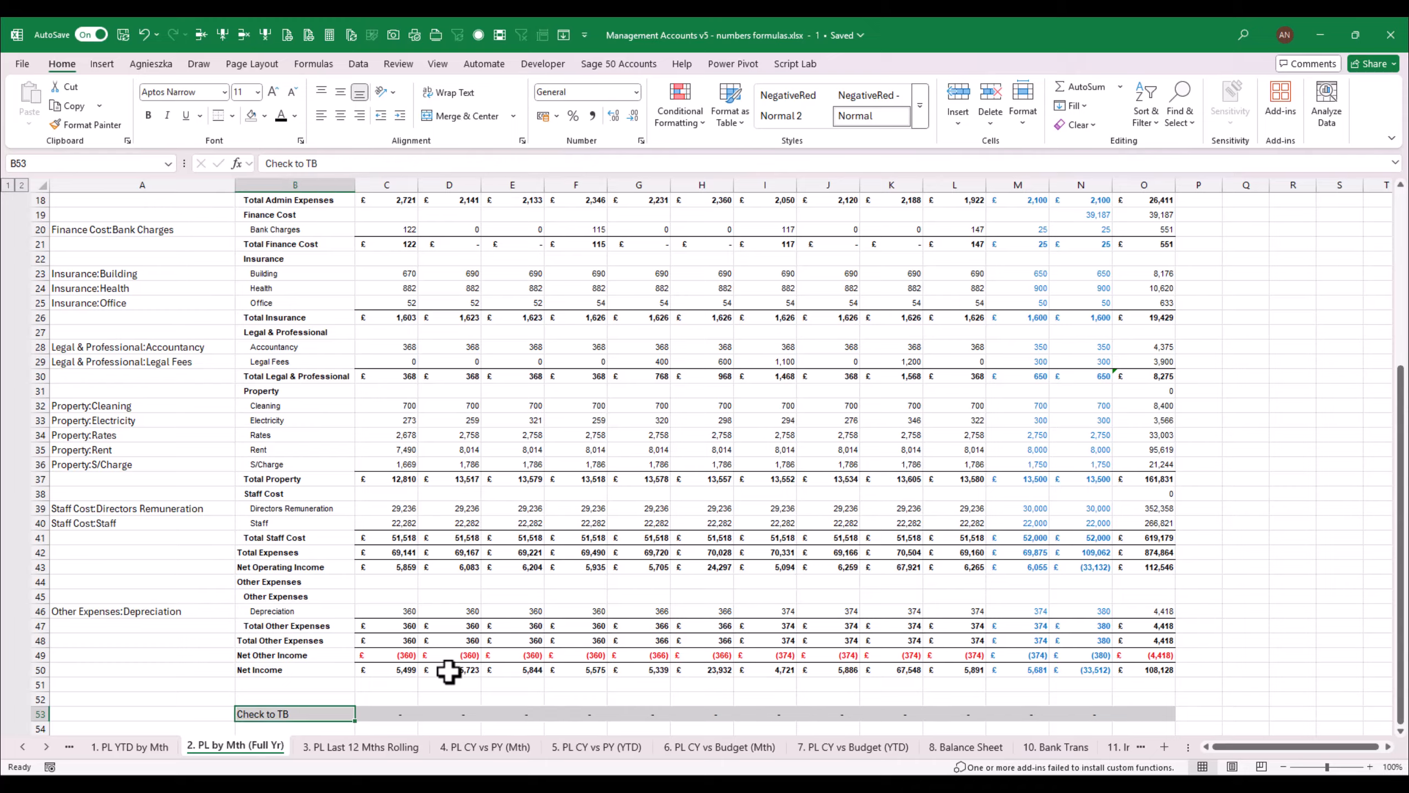
Replace the 0 in the C53 check formula's IF with a reference to Net Income on the Budget sheet, Budget!C53
key(Right)
key(F2)
key(Home)
key(Right)
key(Right)
key(Right)
key(Right)
key(Right)
key(Right)
key(Right)
key(Right)
key(Right)
key(Right)
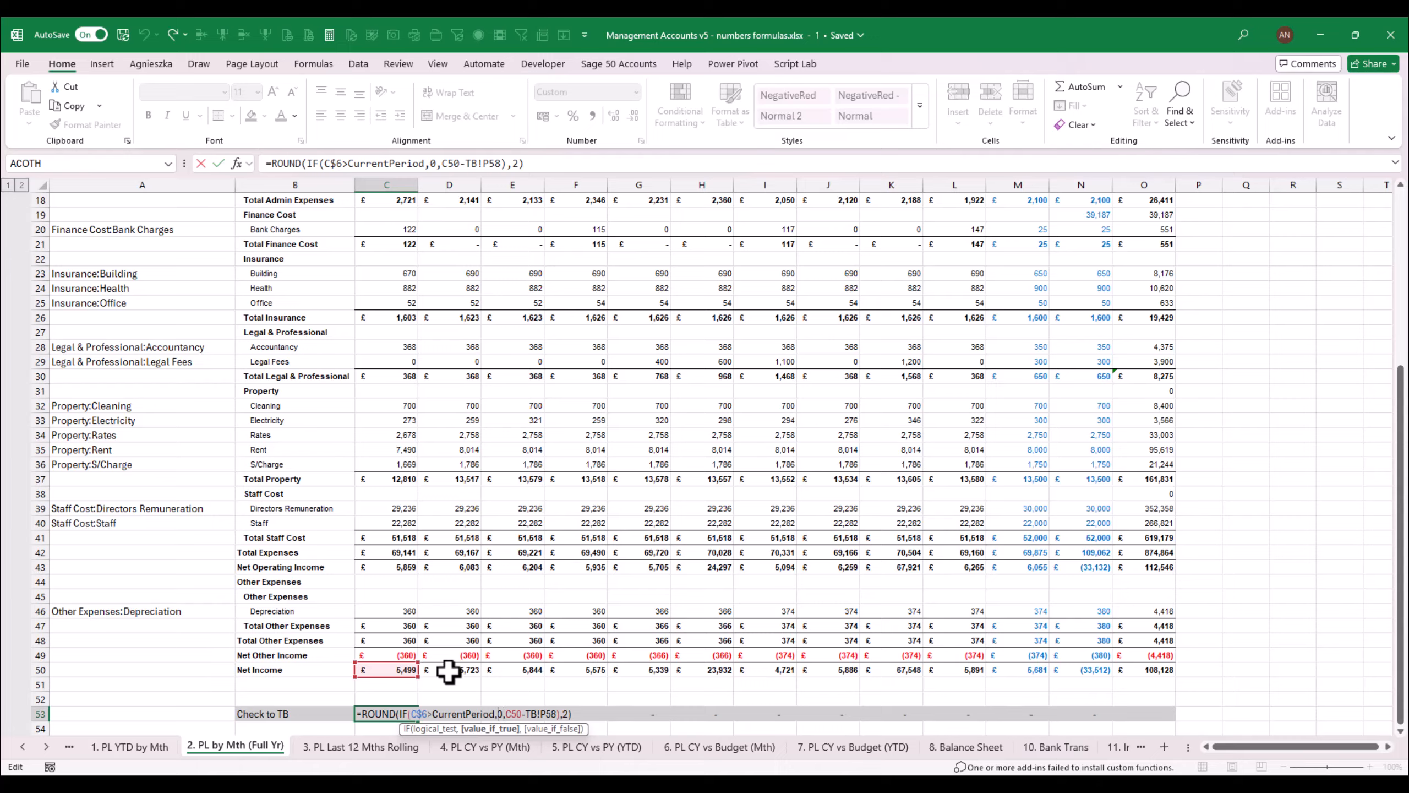
key(BackSpace)
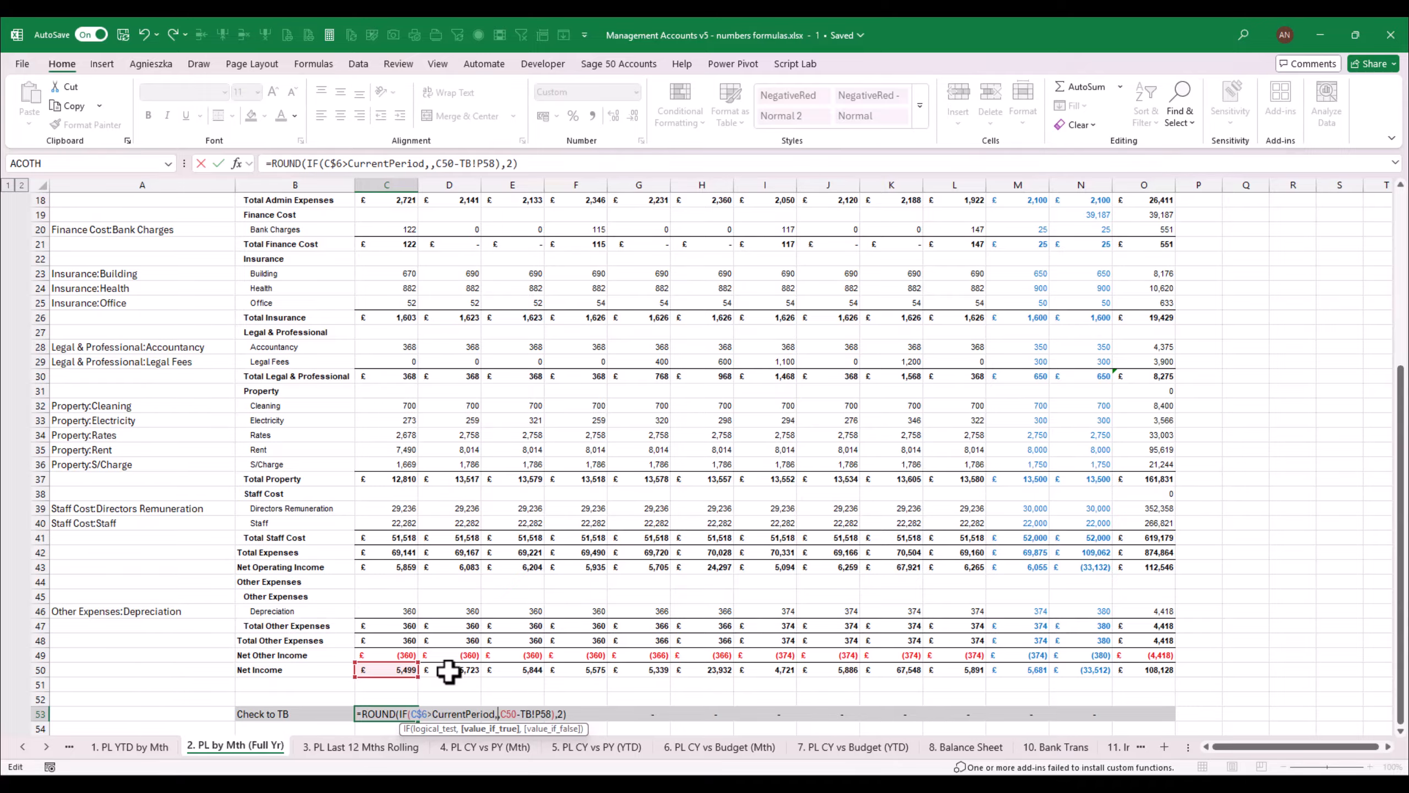
click(48, 746)
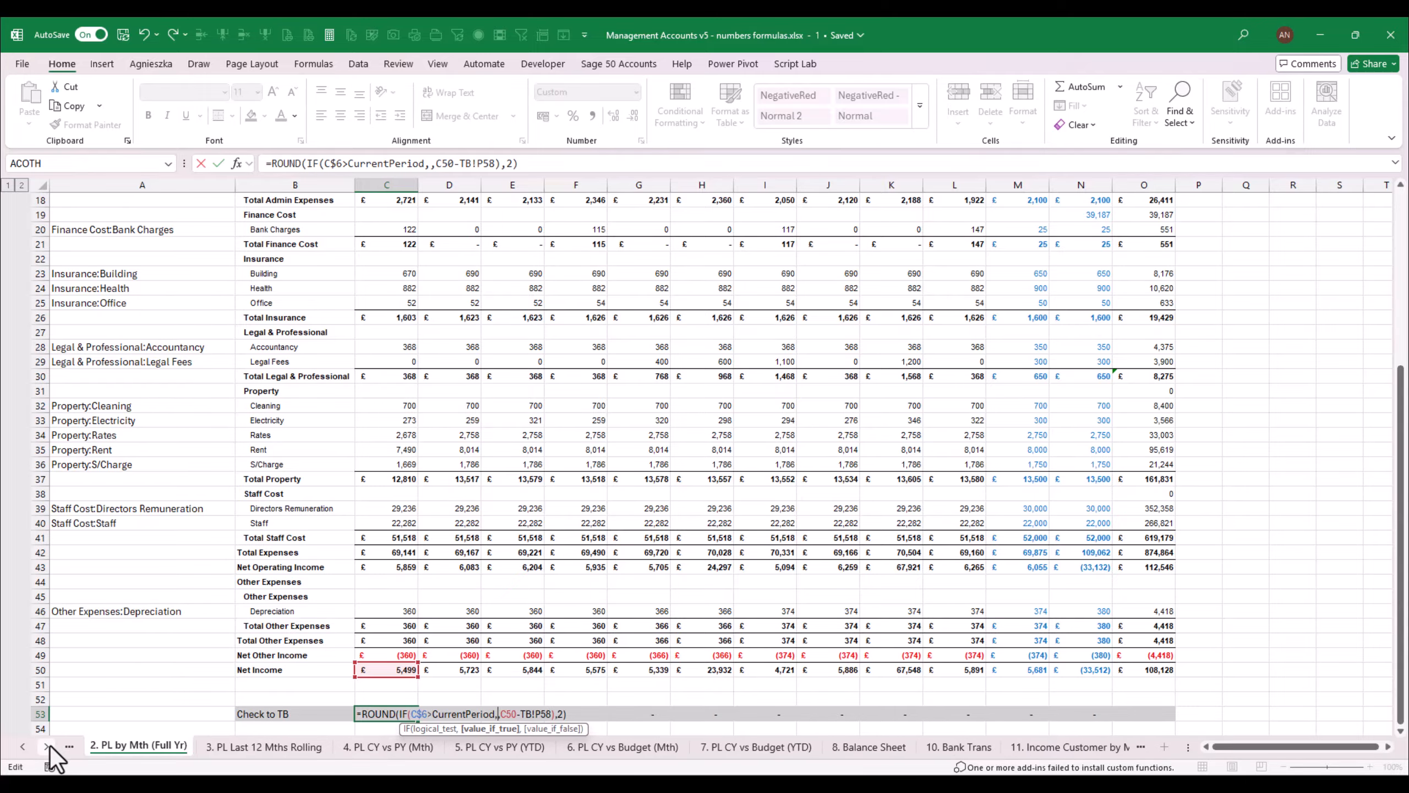
click(51, 745)
click(51, 745)
click(51, 745)
click(51, 745)
click(1015, 744)
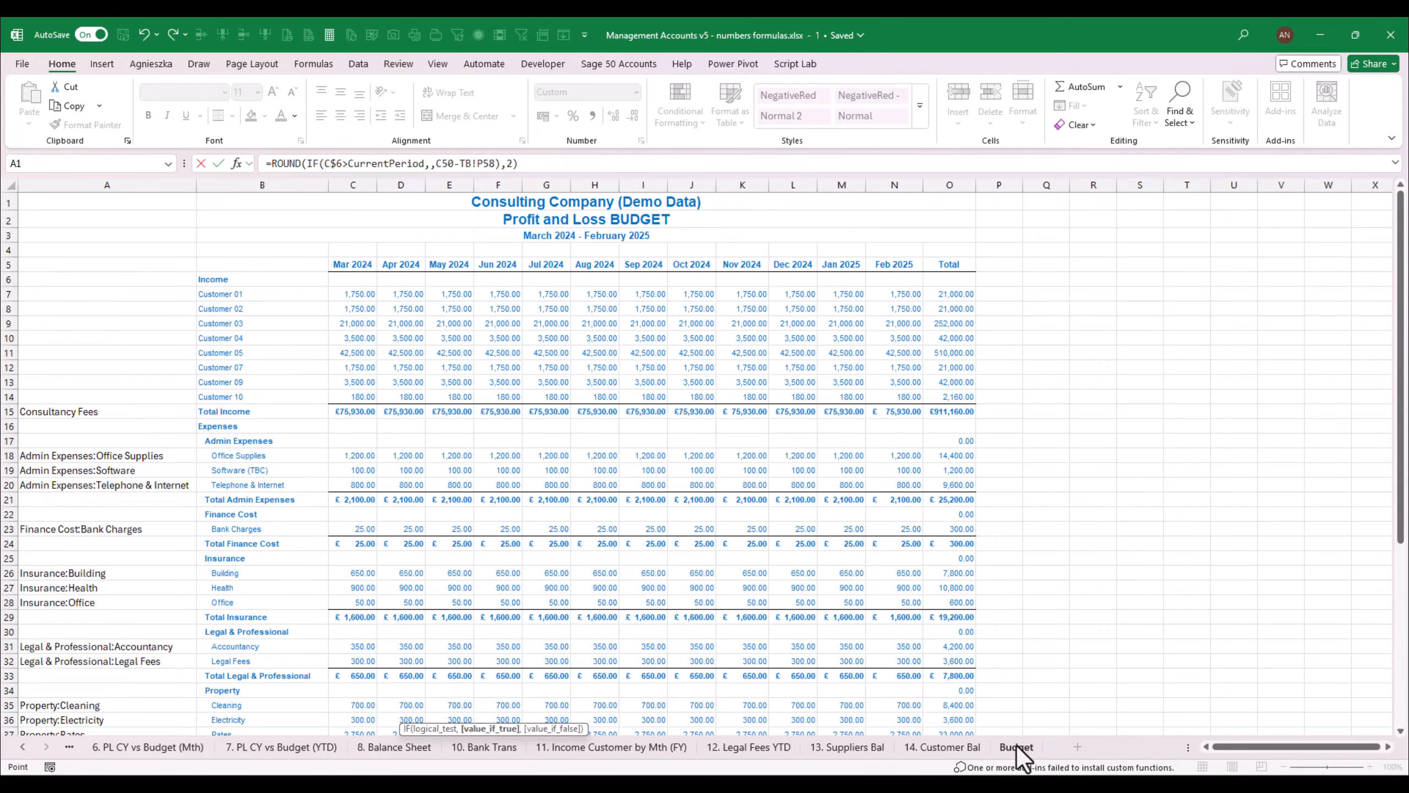
drag(1401, 478, 1401, 661)
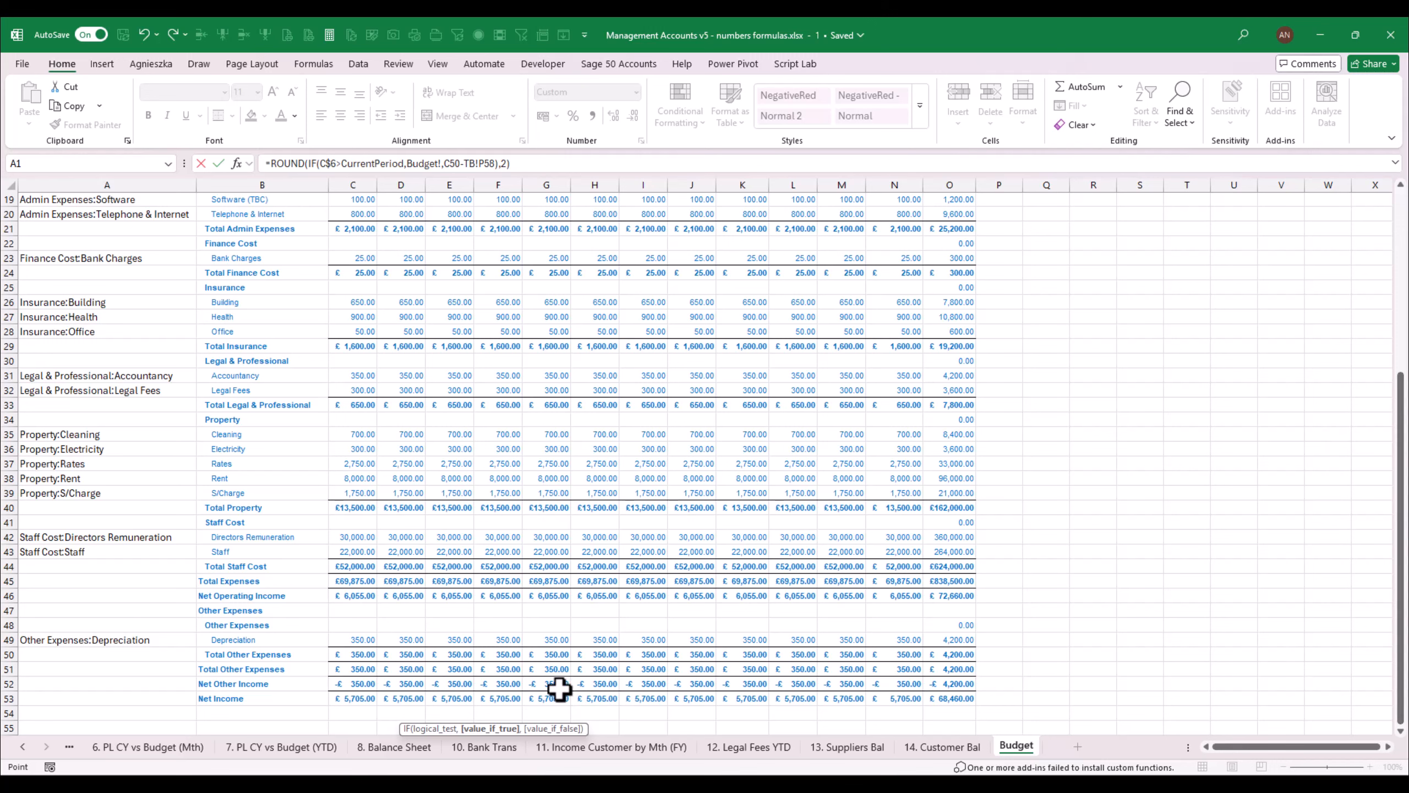
click(361, 699)
key(Return)
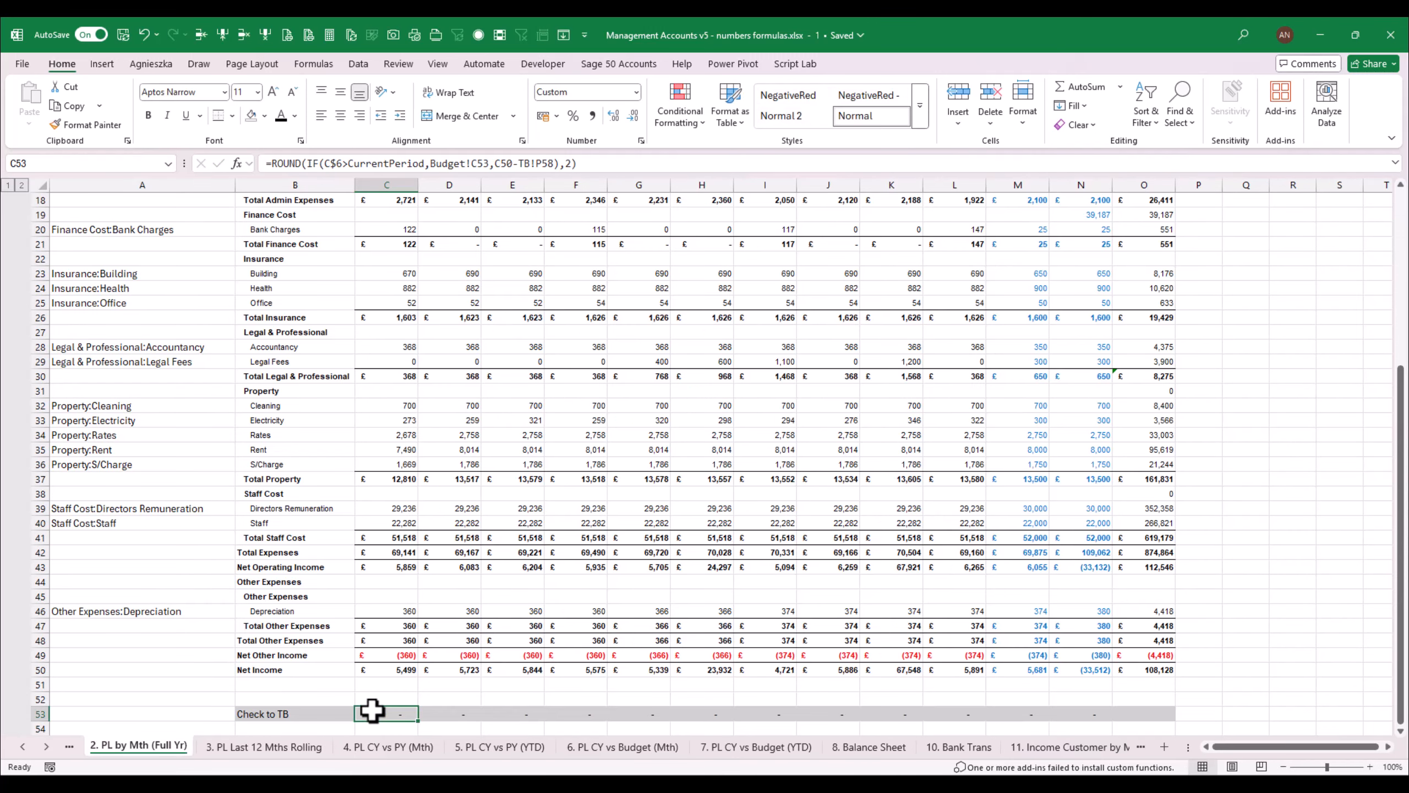
Copy the C53 check formula with the Budget reference across D53:N53
key(ctrl+c)
key(Right)
key(shift+Right)
key(shift+Right)
key(shift+Right)
key(shift+Right)
key(shift+Right)
key(shift+Right)
key(shift+Right)
key(shift+Right)
key(shift+Right)
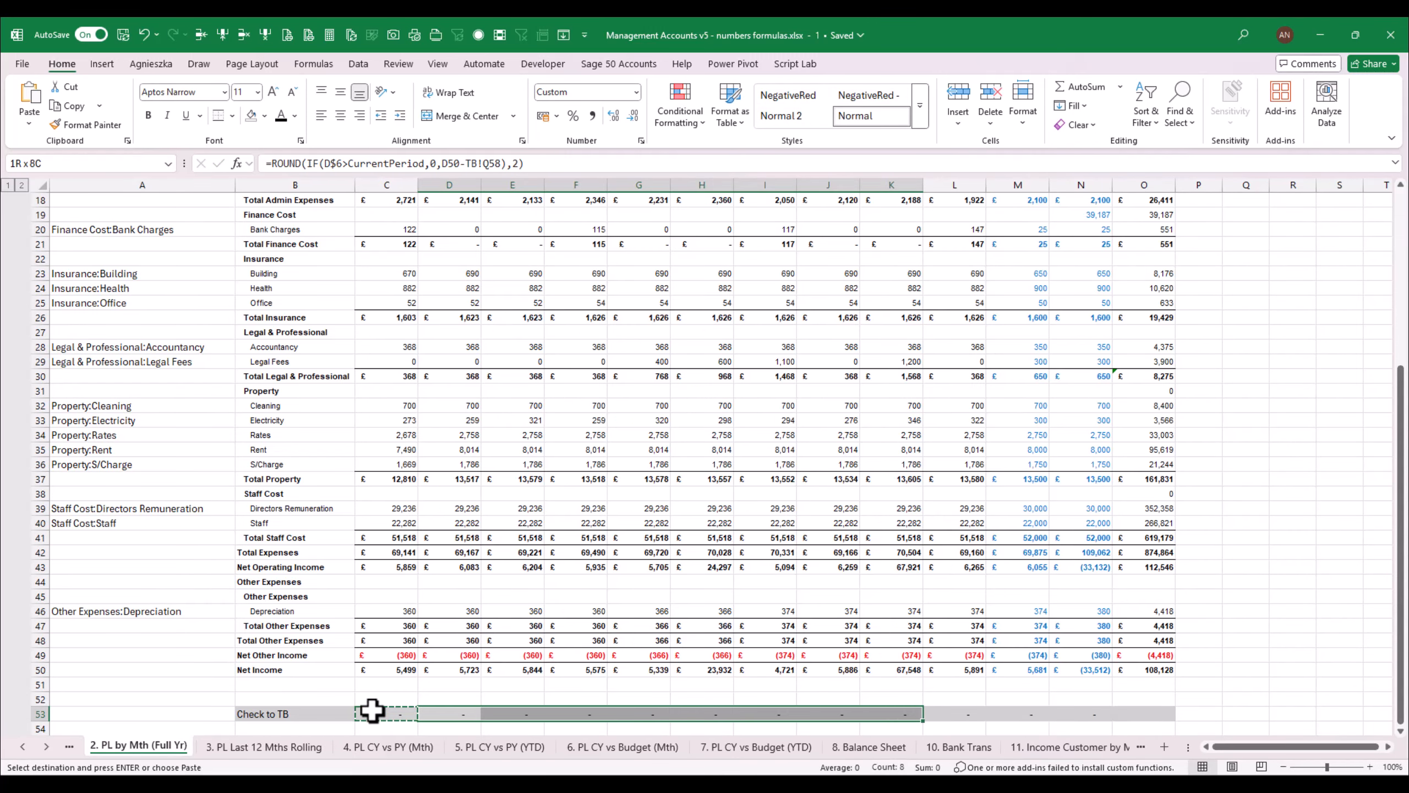
key(shift+Right)
key(Return)
Examine the check formulas along row 53 through to Feb 2025 in N53
key(Right)
key(Right)
key(Right)
key(Right)
key(Right)
key(Right)
key(Right)
key(Right)
key(Right)
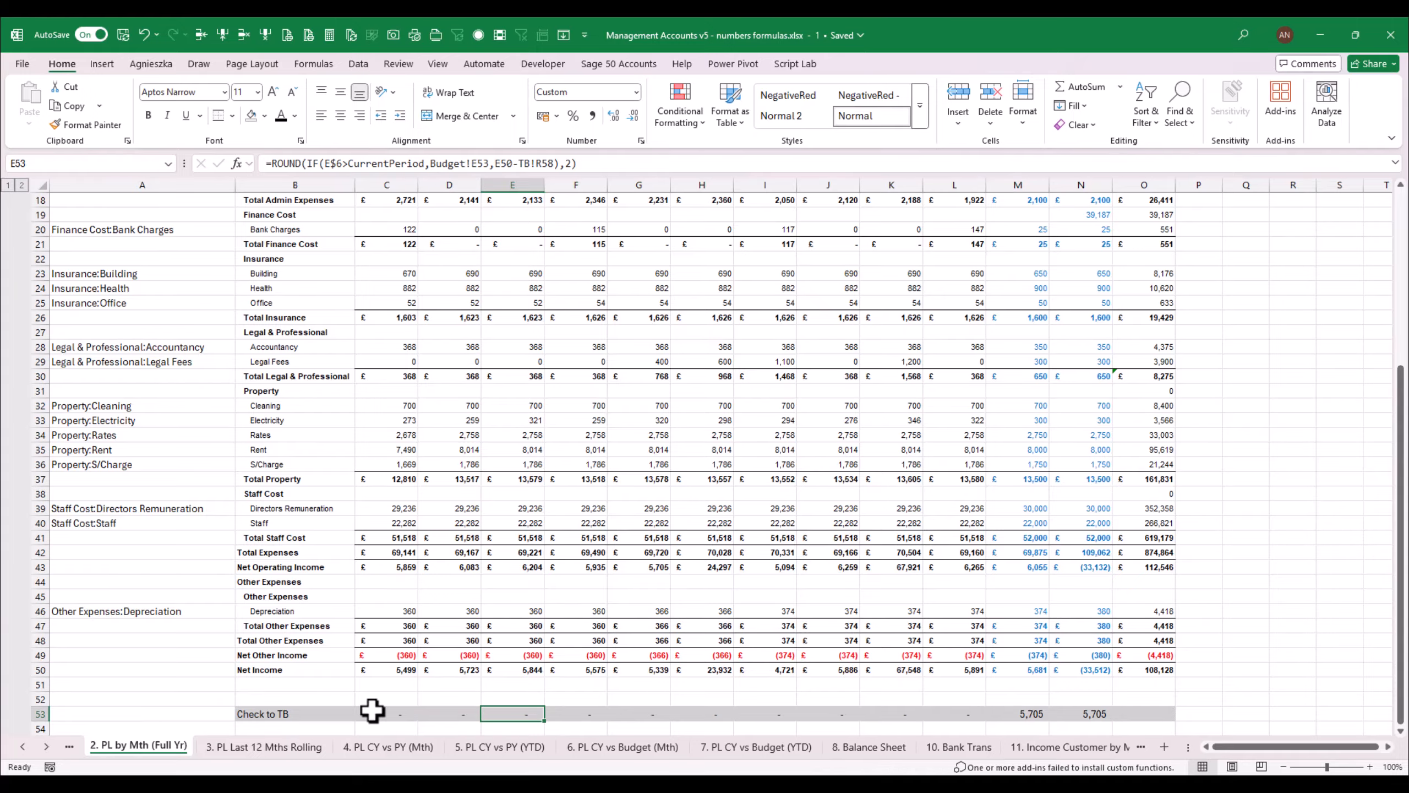
key(Right)
key(F2)
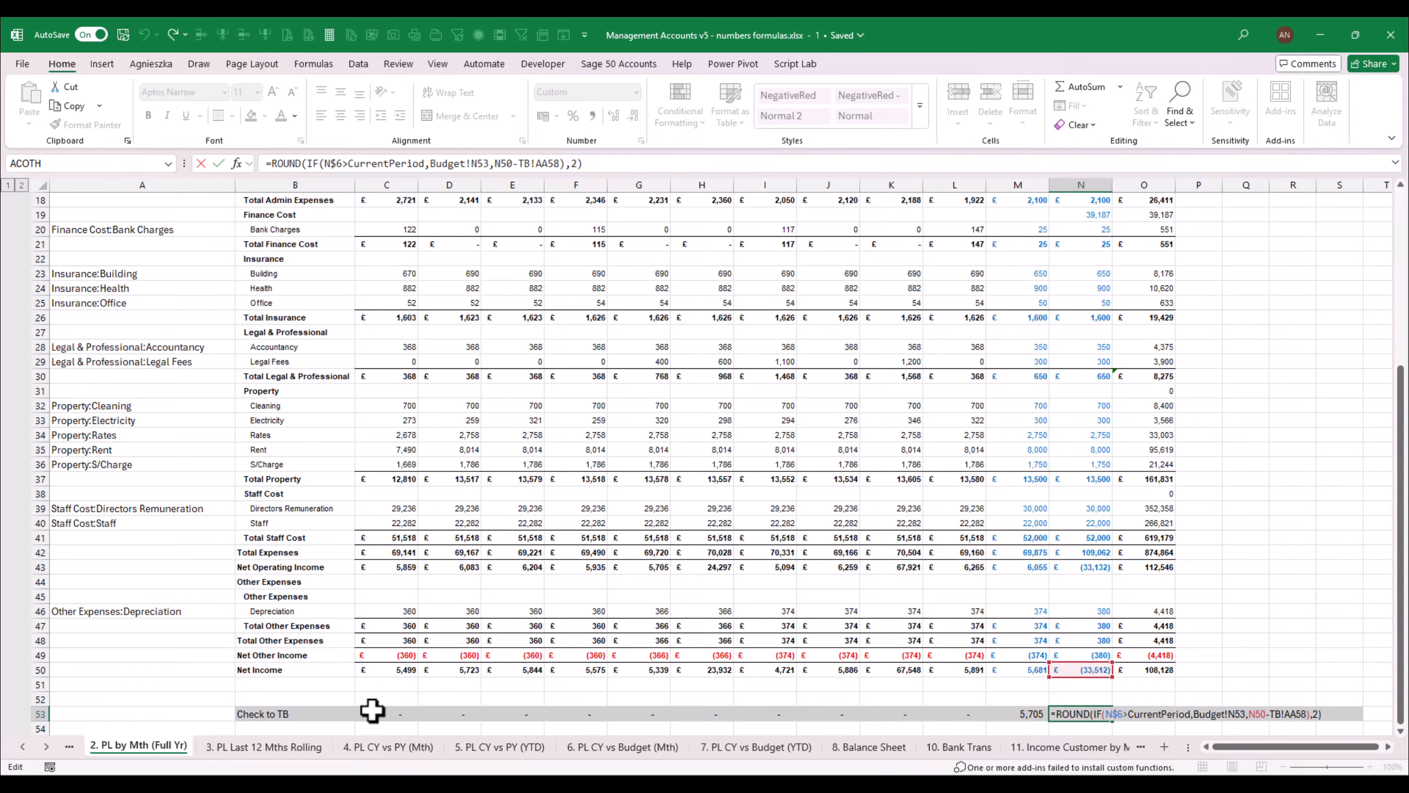
key(Escape)
key(F2)
key(Escape)
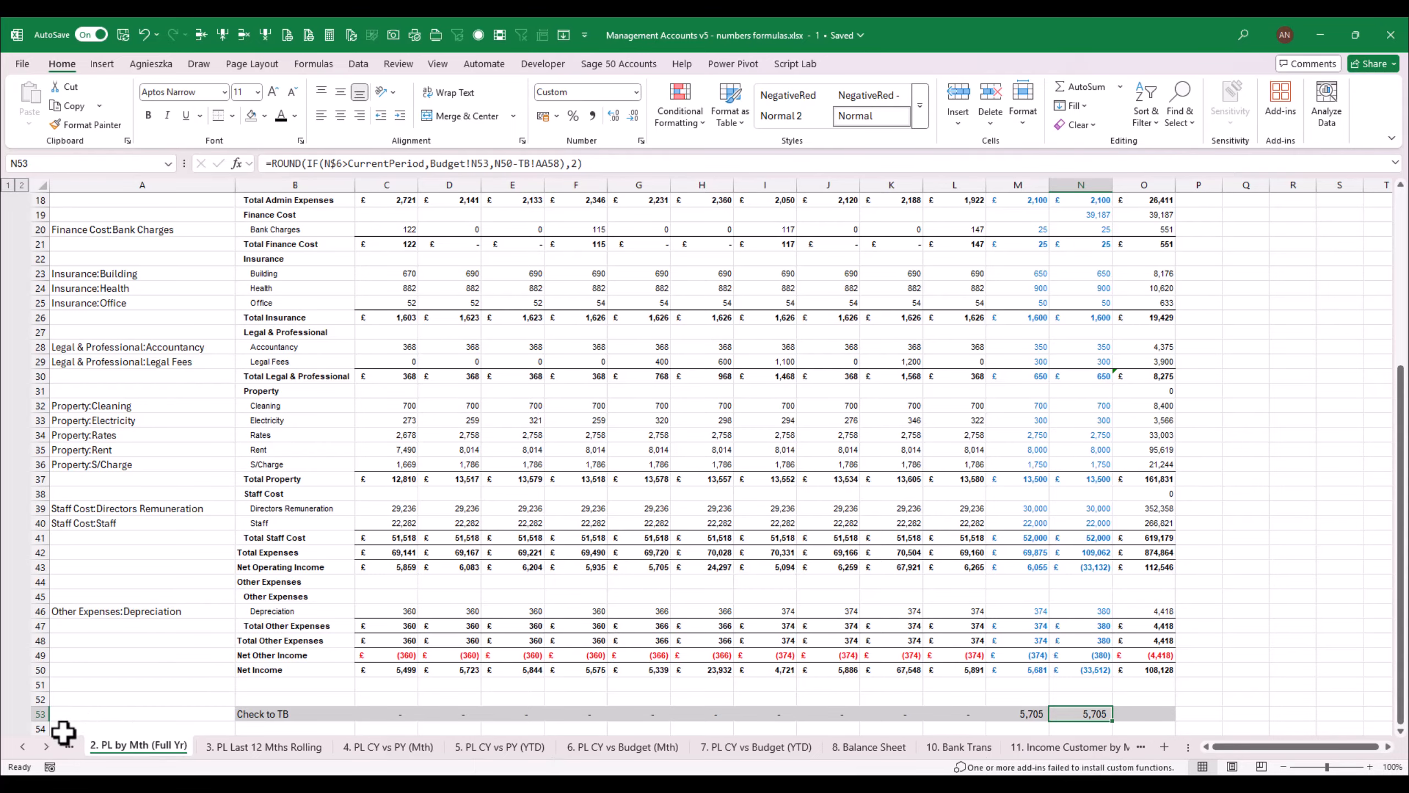
Inspect the Net Income formulas in row 53 of the Budget sheet and return to the full-year sheet
click(49, 747)
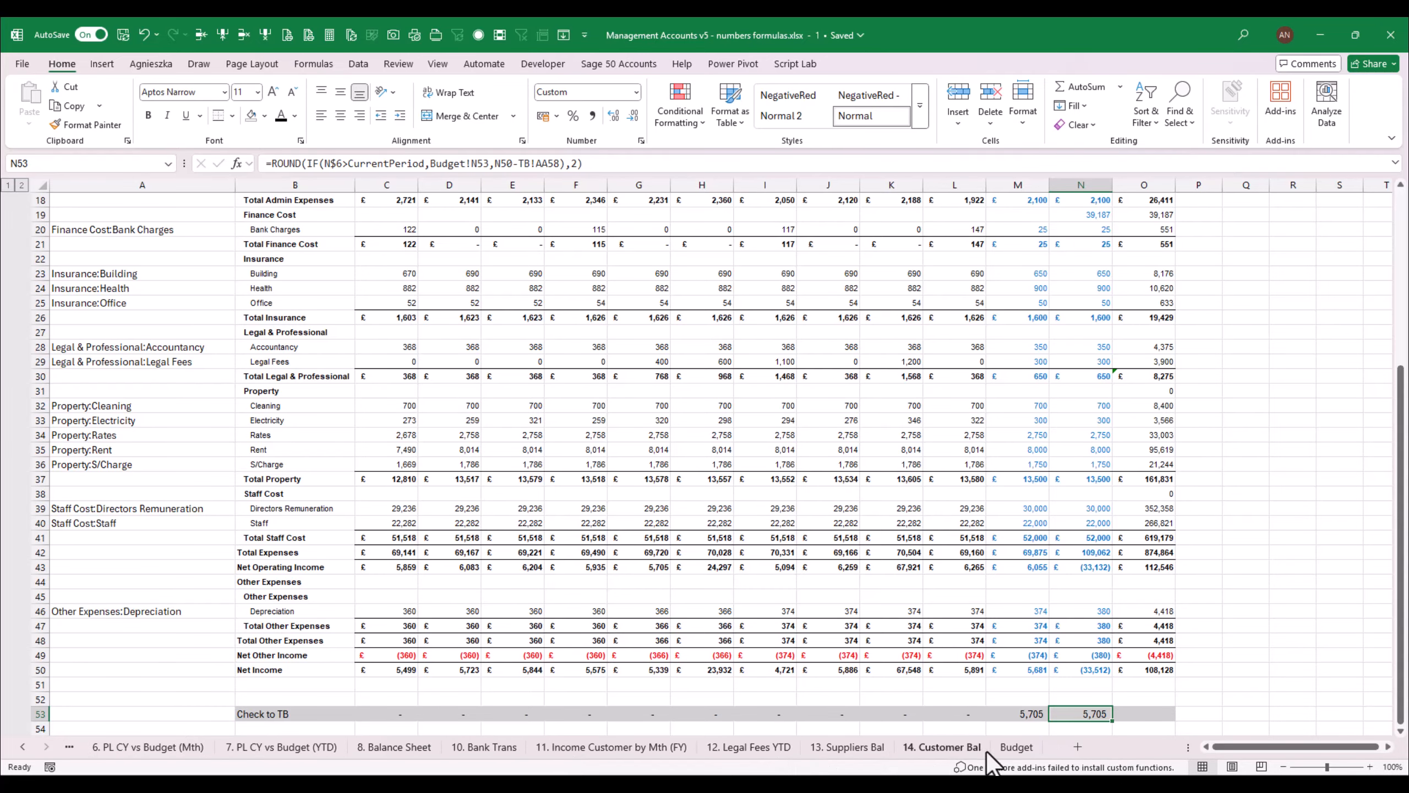
click(1015, 747)
click(963, 699)
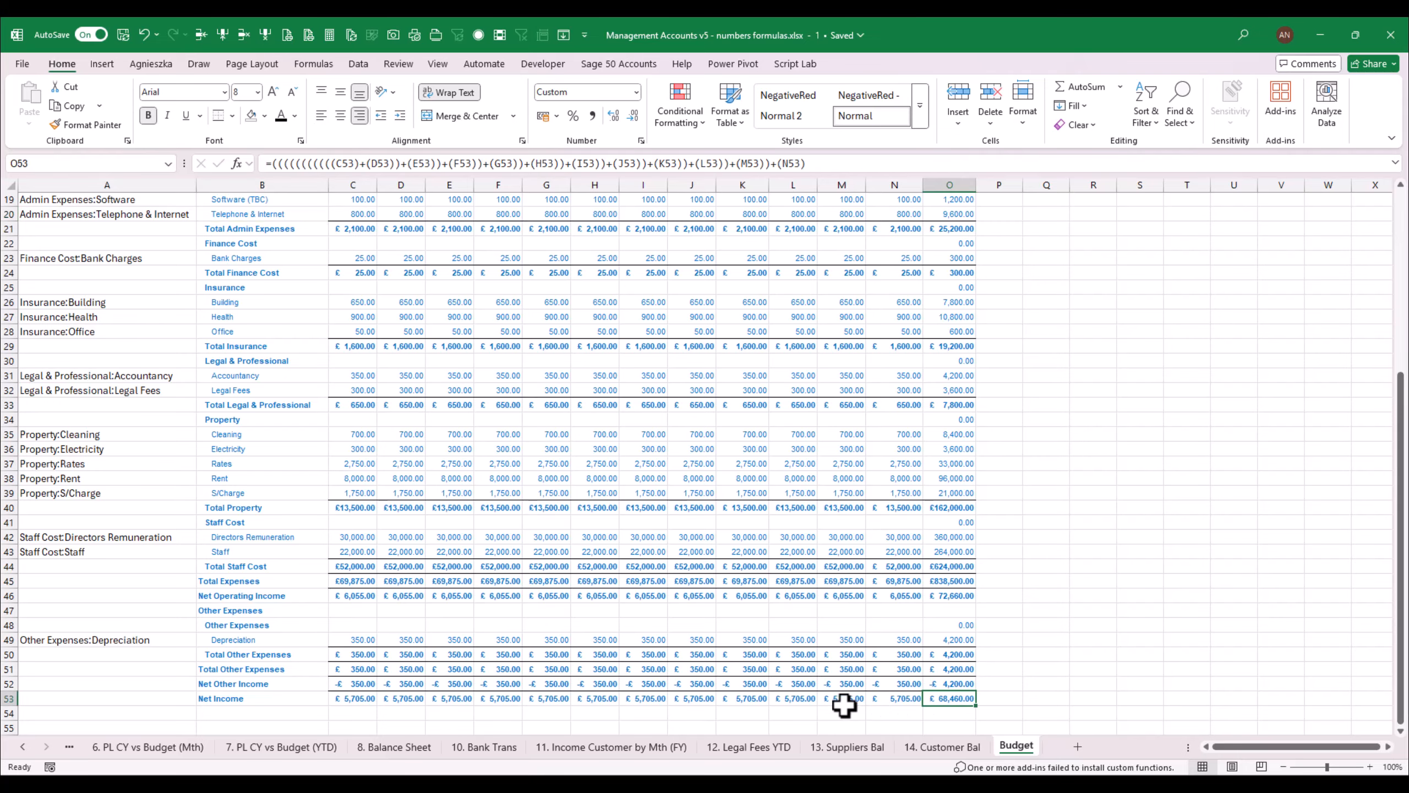
click(889, 698)
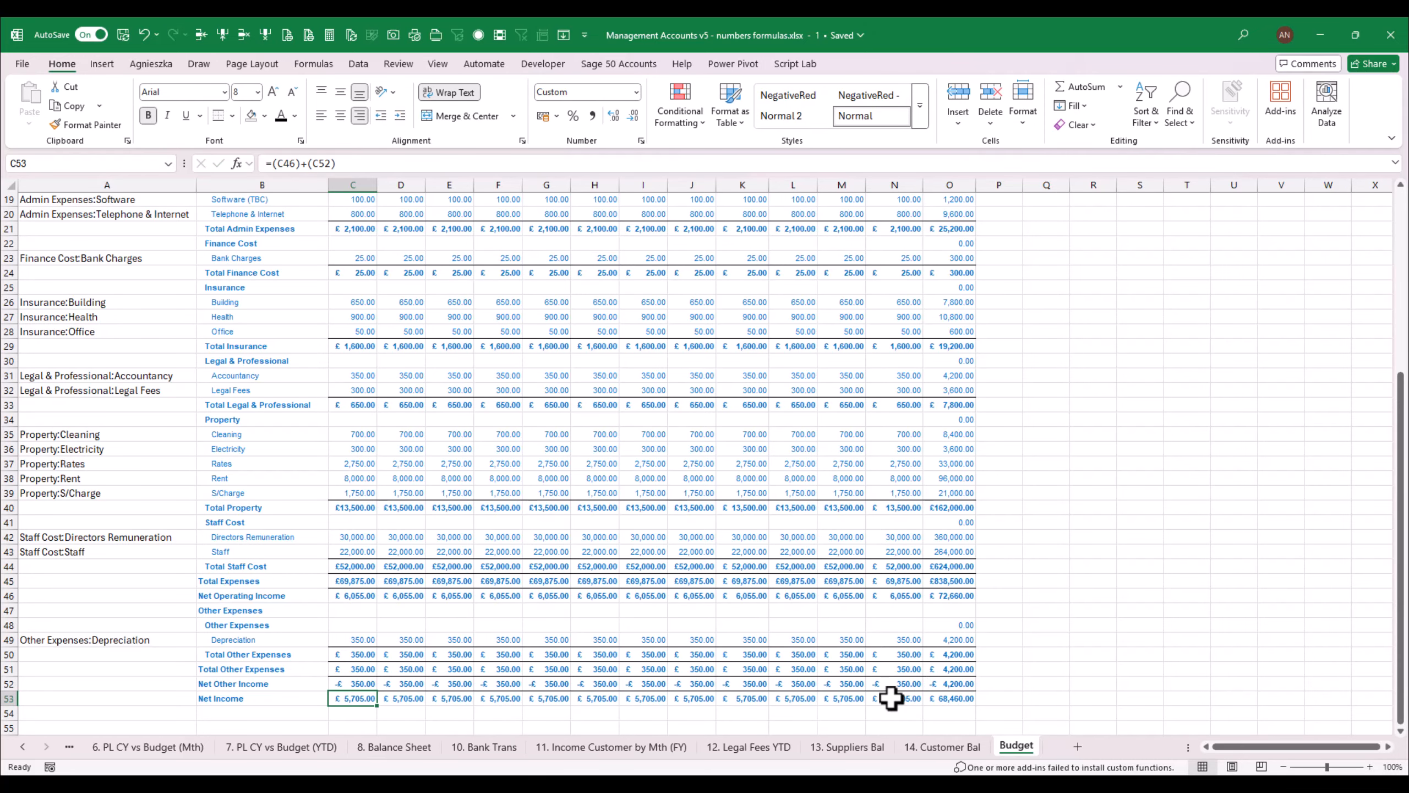
click(15, 747)
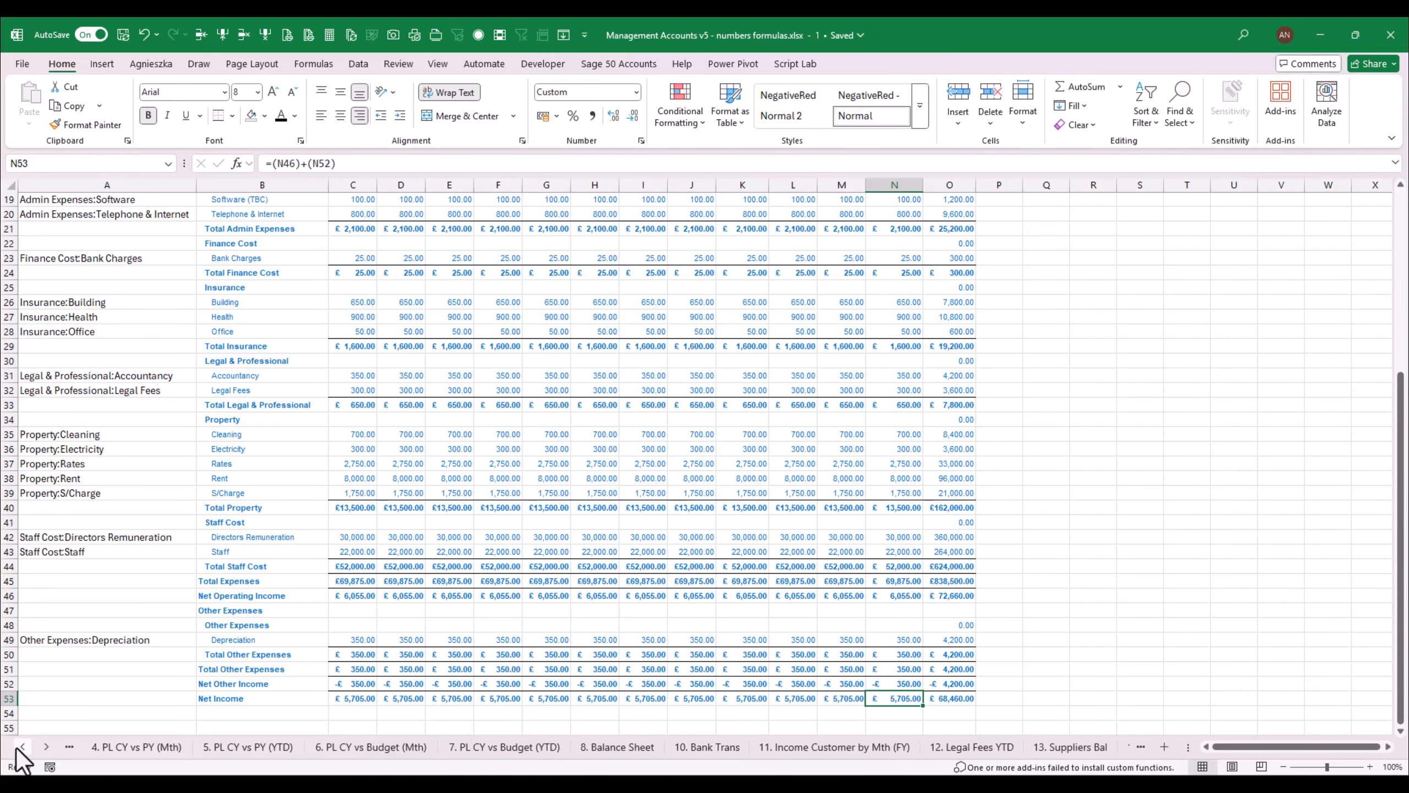
click(117, 749)
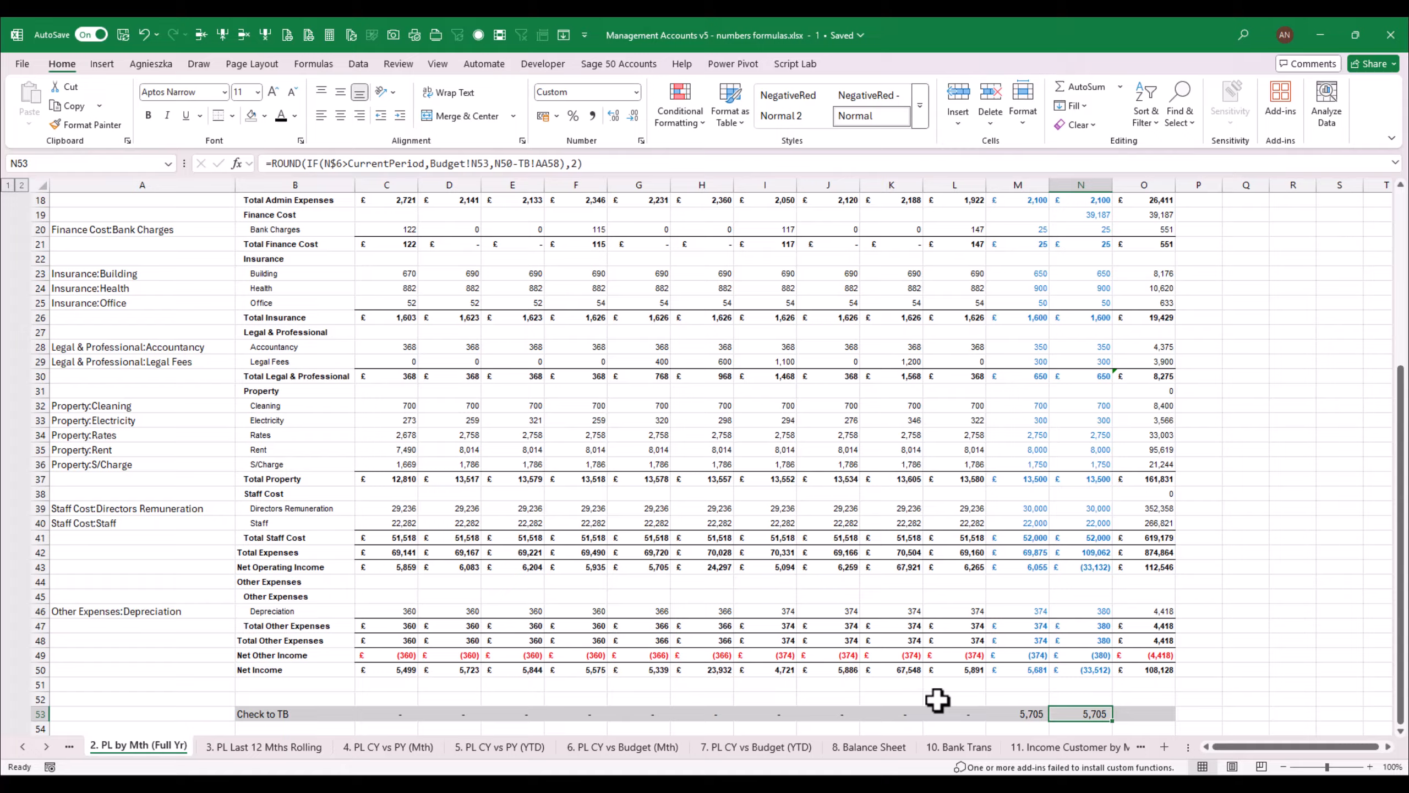
Compare the Feb 2025 Net Income formula in N50 with the Jan 2025 Directors Remuneration lookup in M39
click(1054, 671)
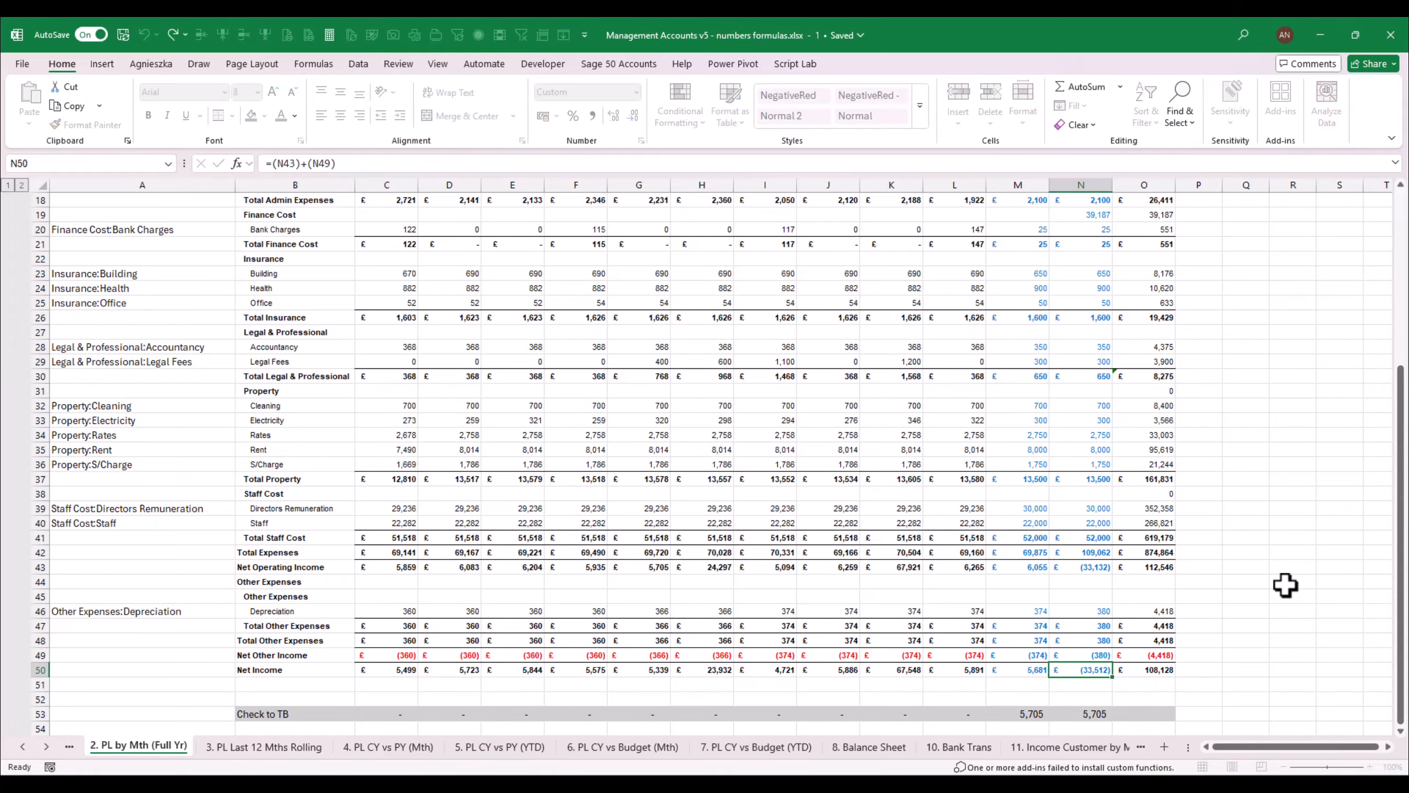
click(1034, 509)
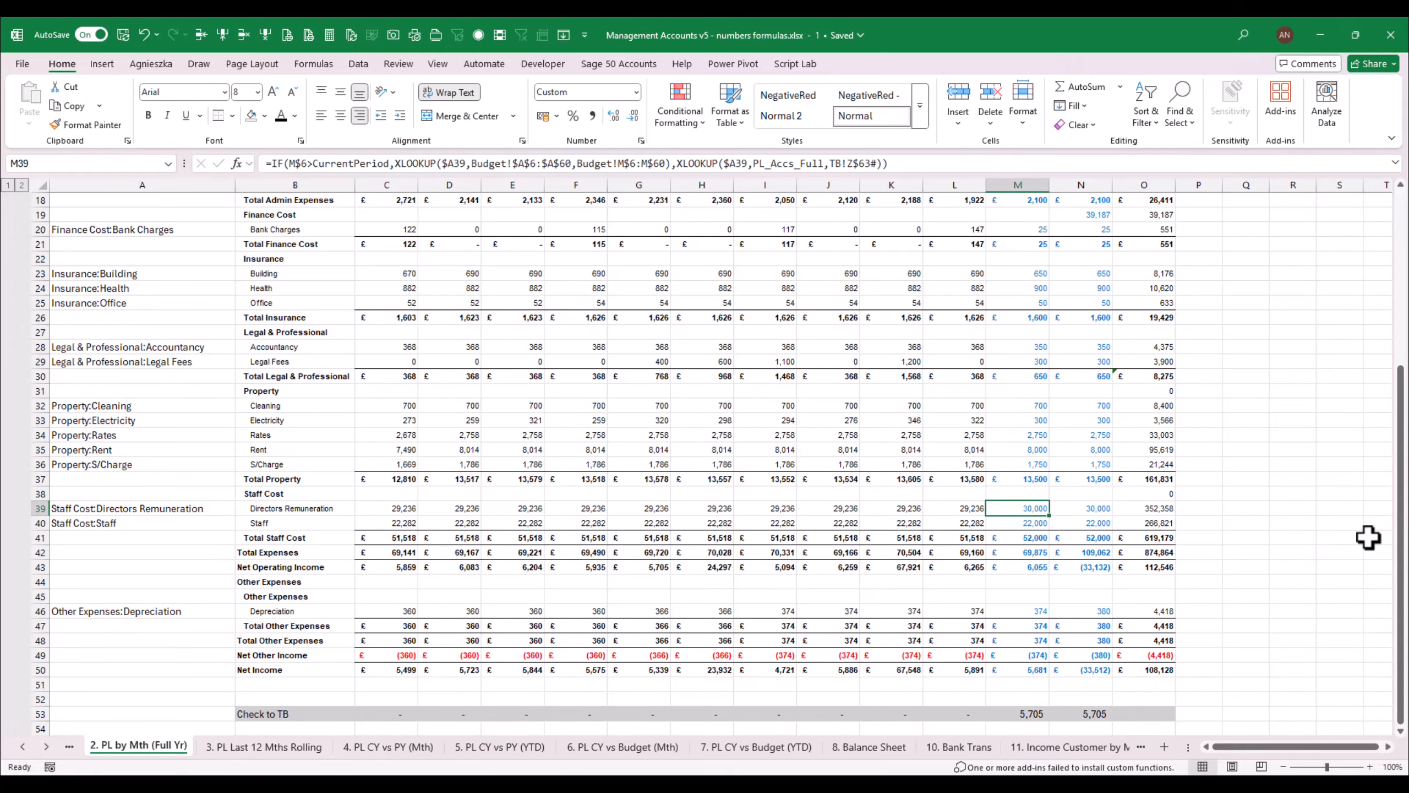
drag(1402, 578, 1403, 511)
drag(1402, 557, 1402, 563)
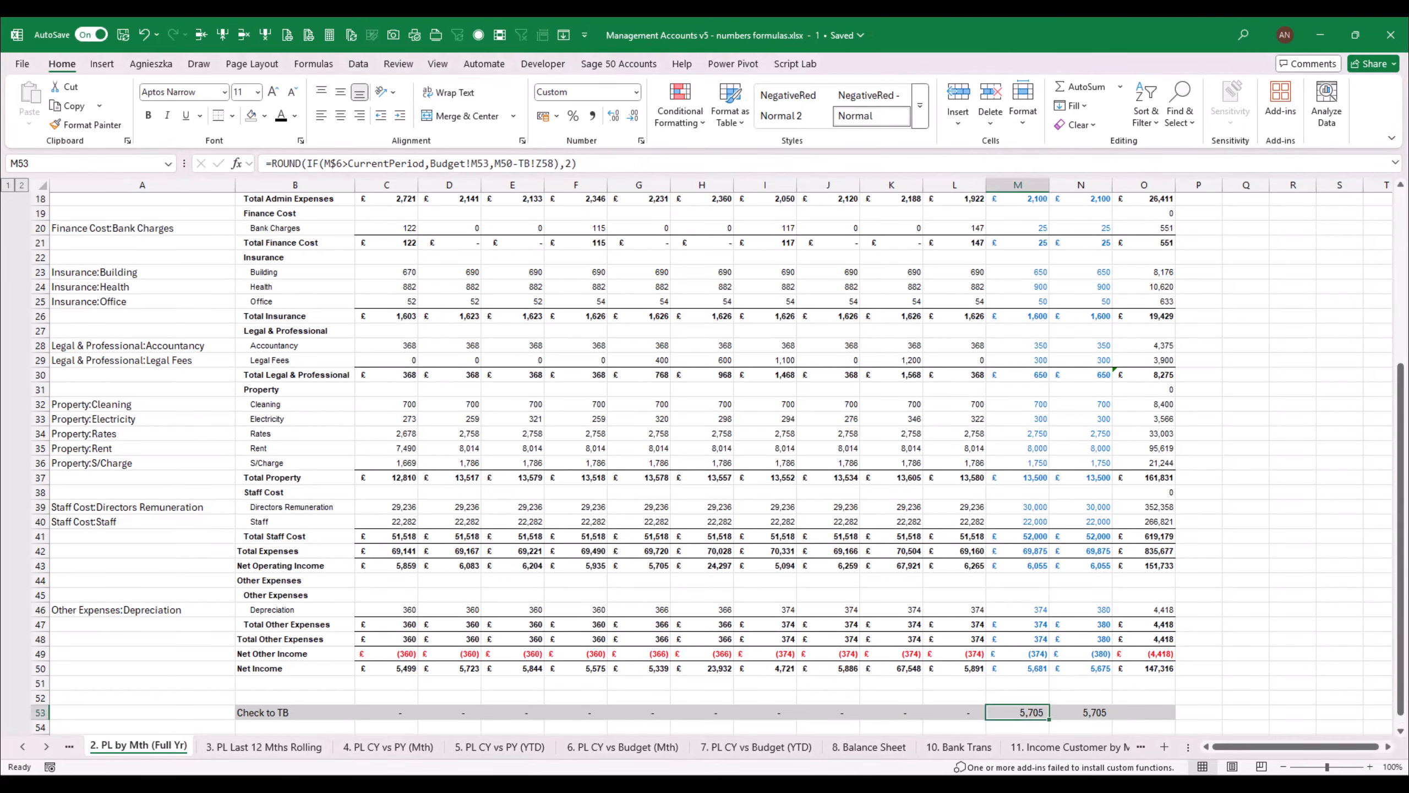
Change the budget branch of the M53 check formula to M50-Budget!M53
double_click(1021, 715)
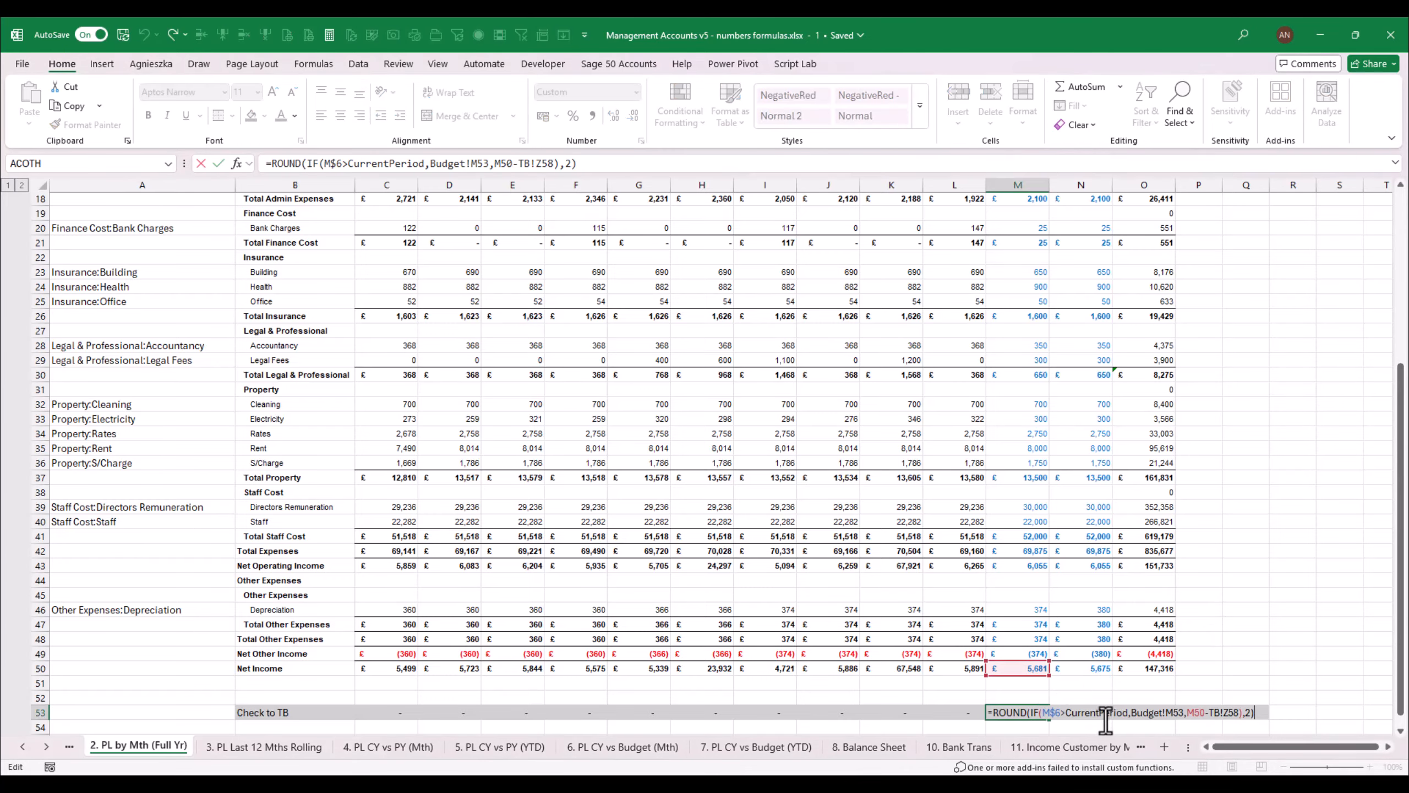
click(1183, 713)
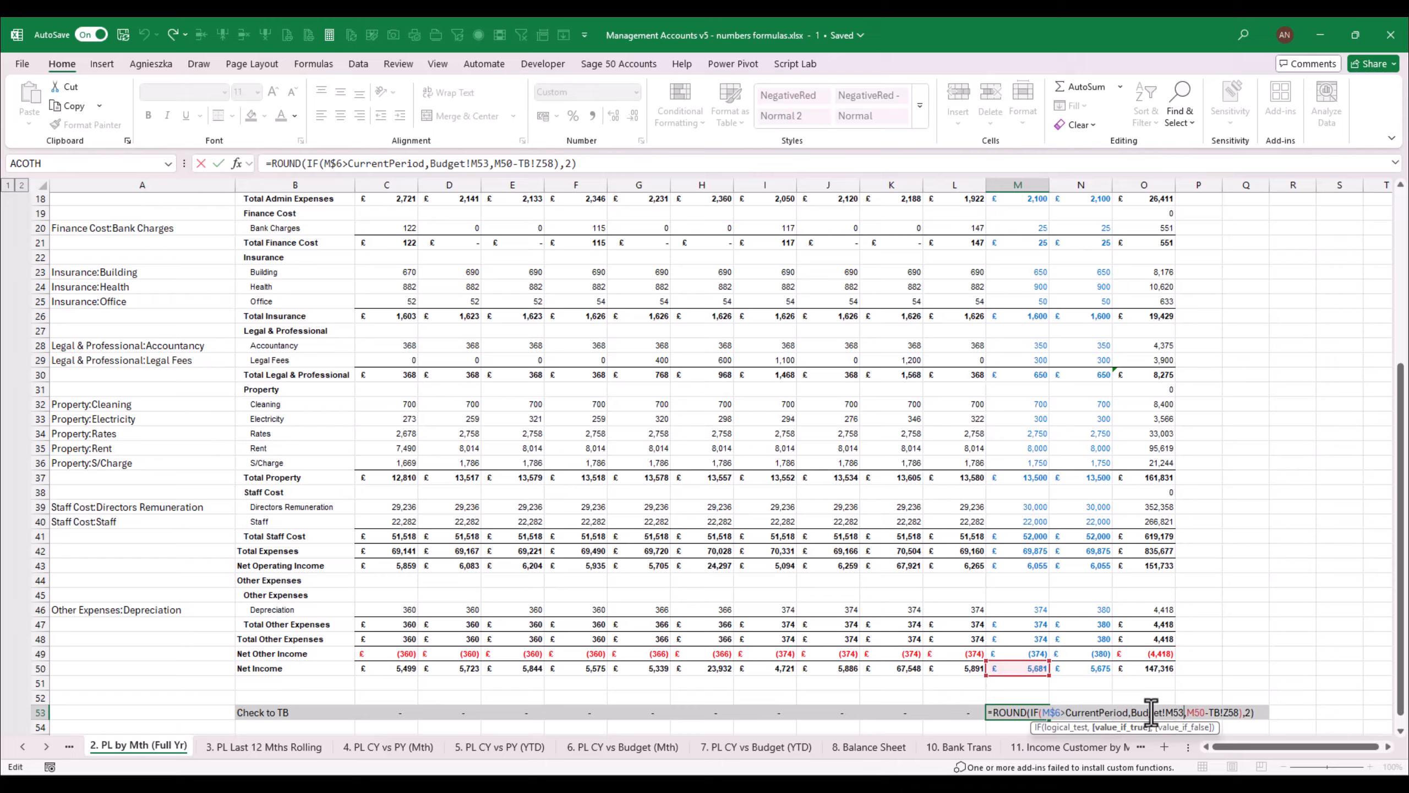
key(ctrl+Return)
key(F2)
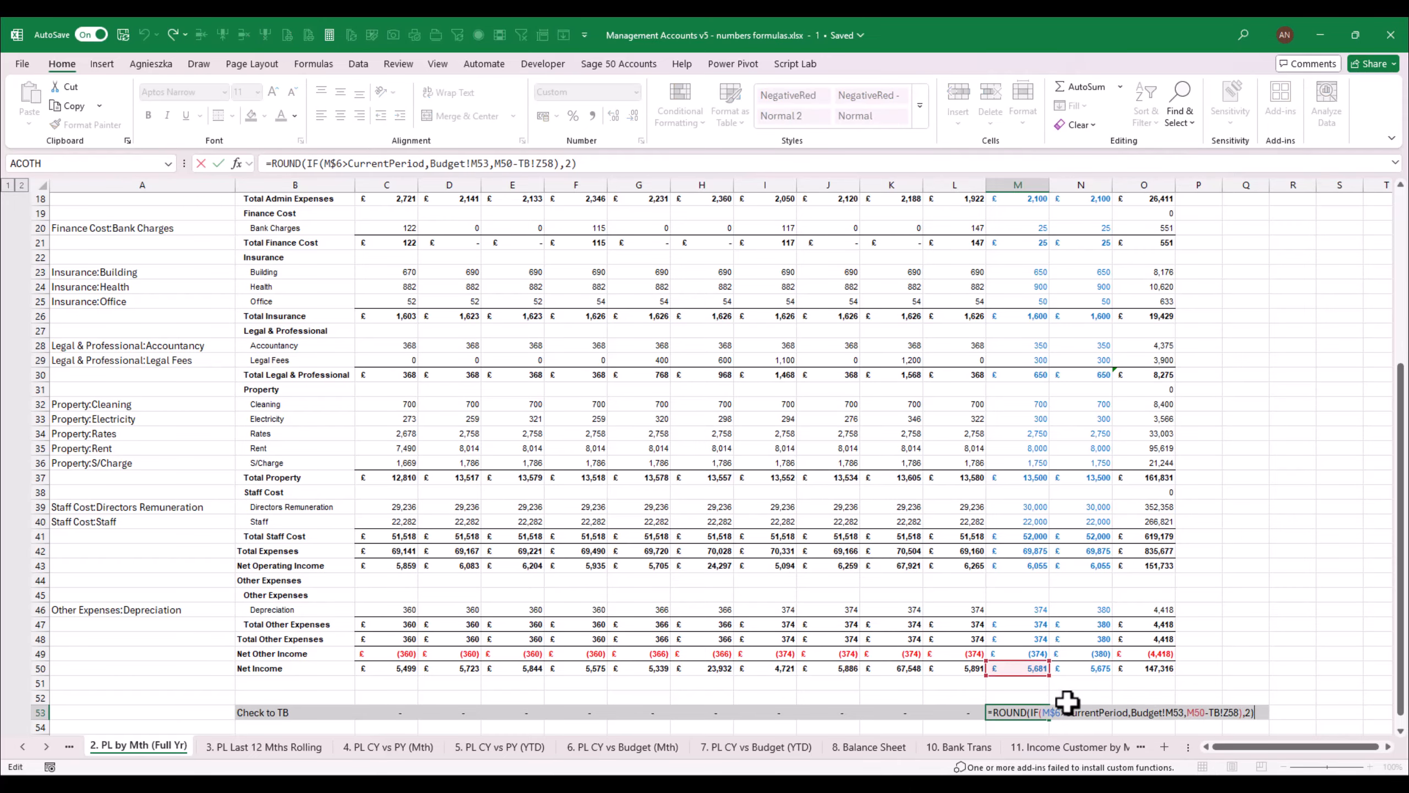
click(1135, 713)
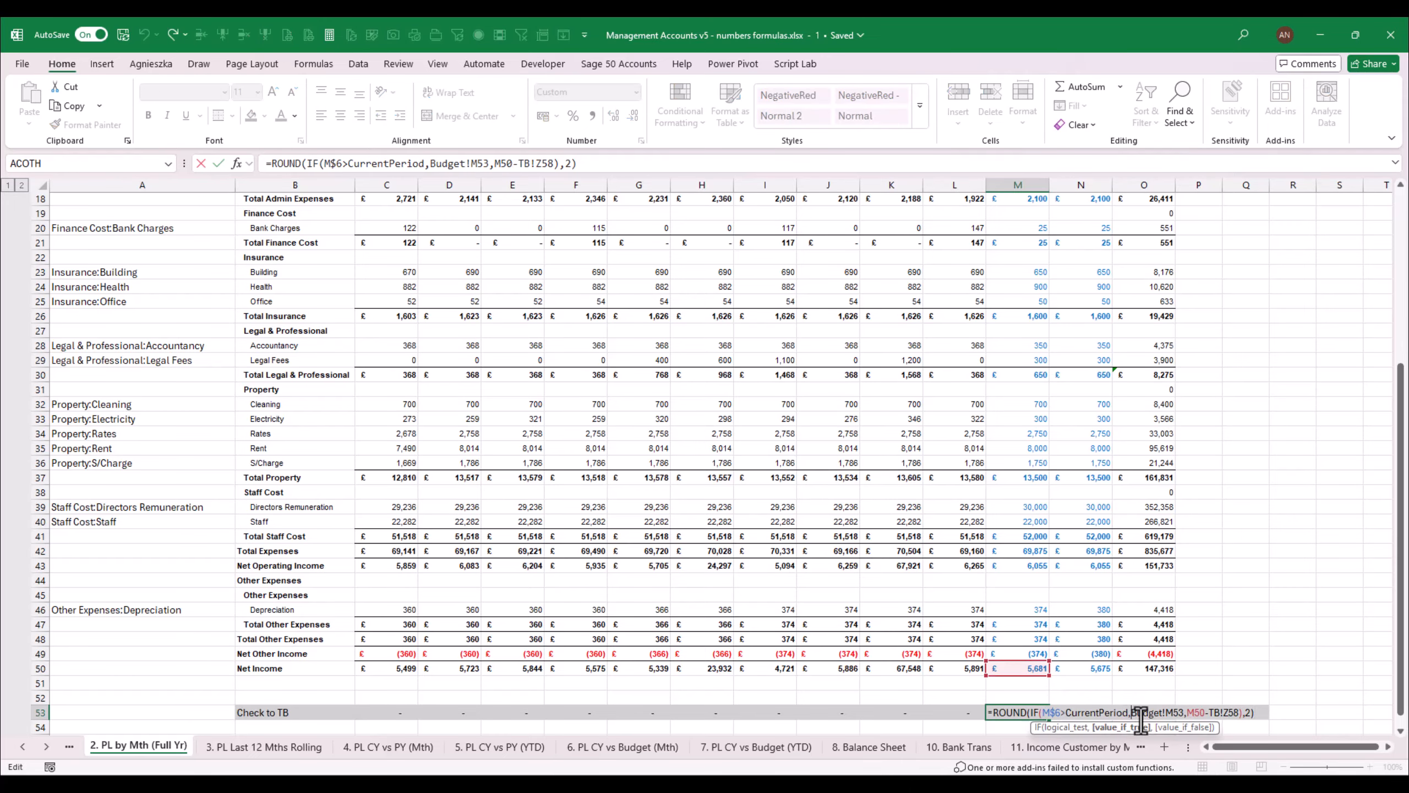
click(1042, 670)
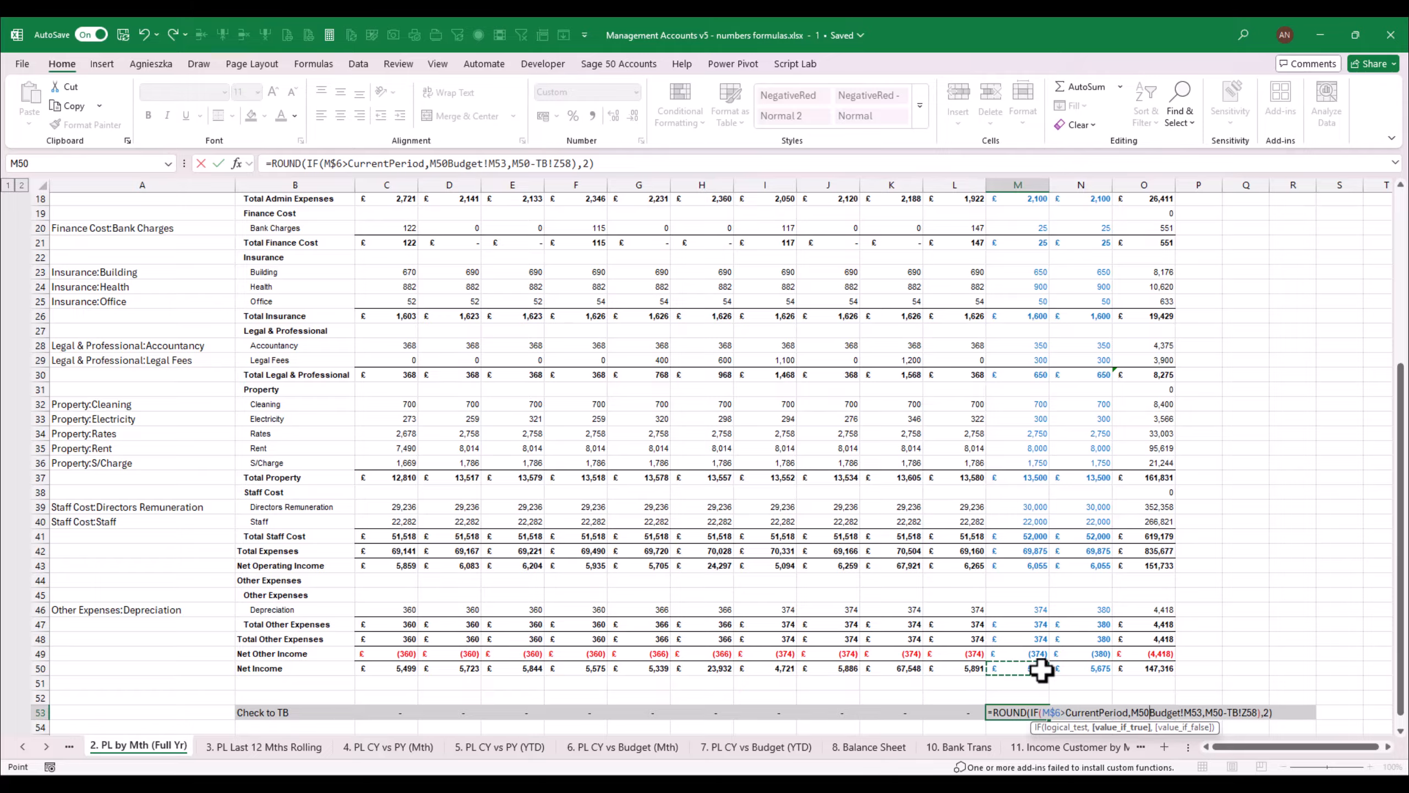
text(-)
key(End)
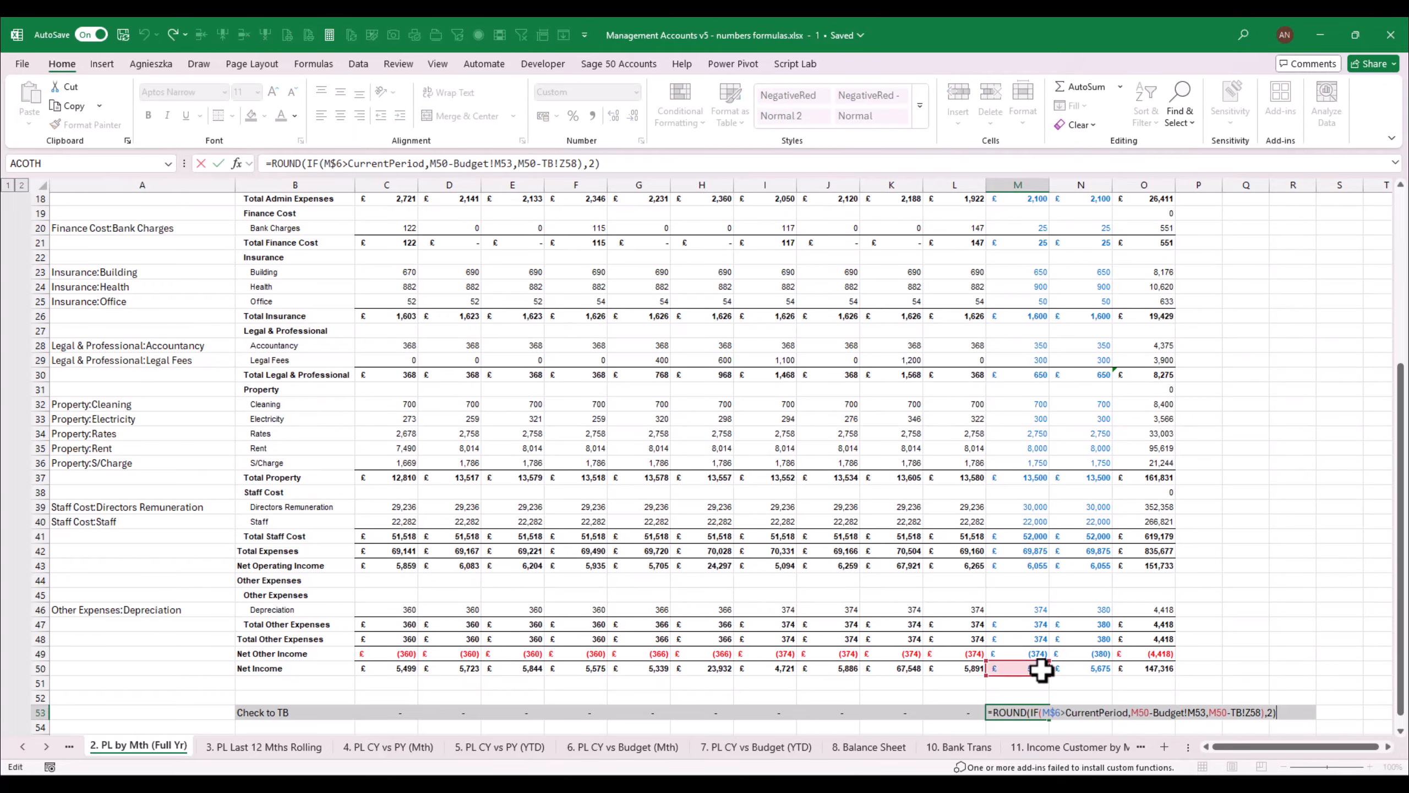
key(ctrl+Return)
Copy the revised M53 check formula to Feb 2025 in N53
key(ctrl+c)
key(Right)
key(Return)
Copy the N53 check formula back over the earlier months in C53:L53
key(ctrl+c)
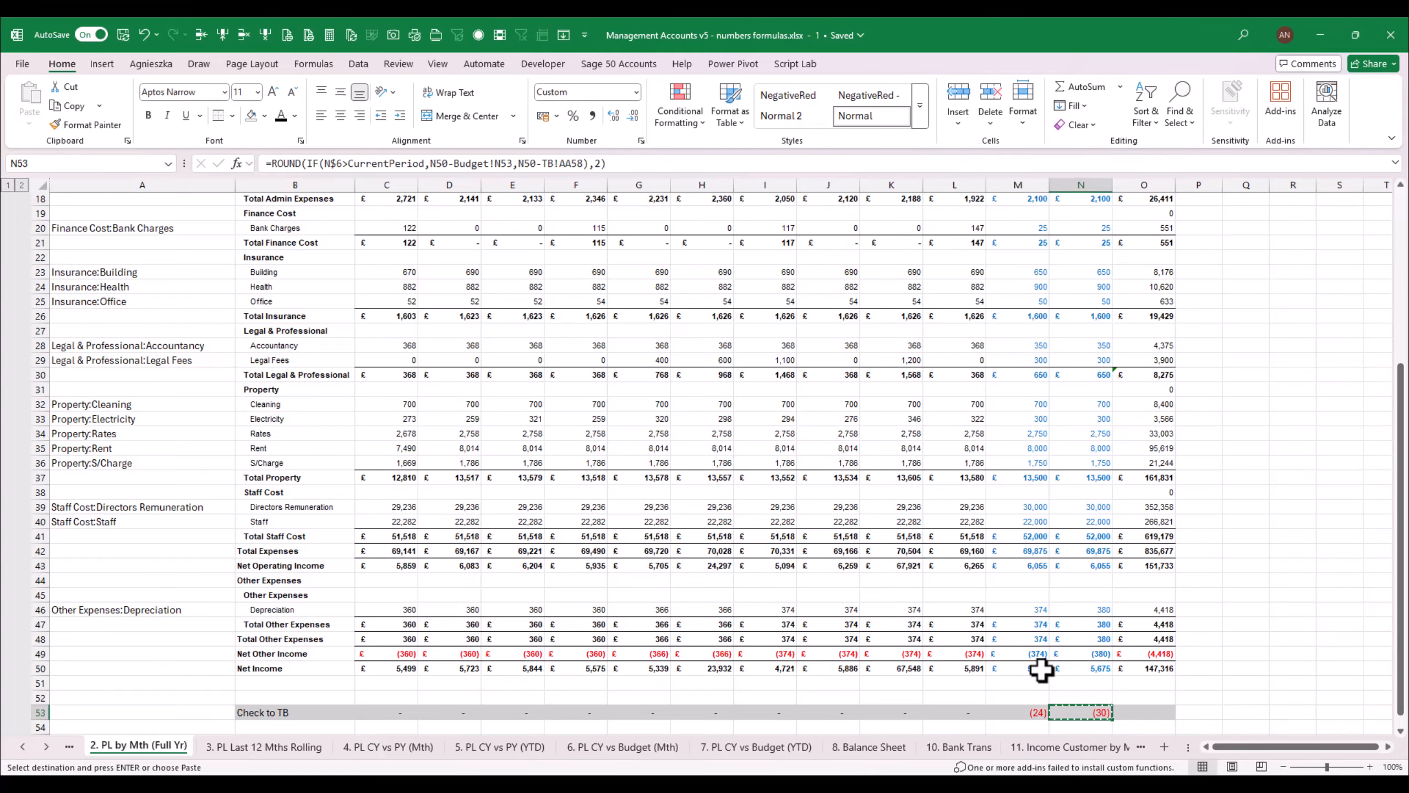
key(Left)
key(Left)
key(shift+Left)
key(shift+Left)
key(shift+Left)
key(shift+Left)
key(shift+Left)
key(shift+Left)
key(shift+Left)
key(shift+Left)
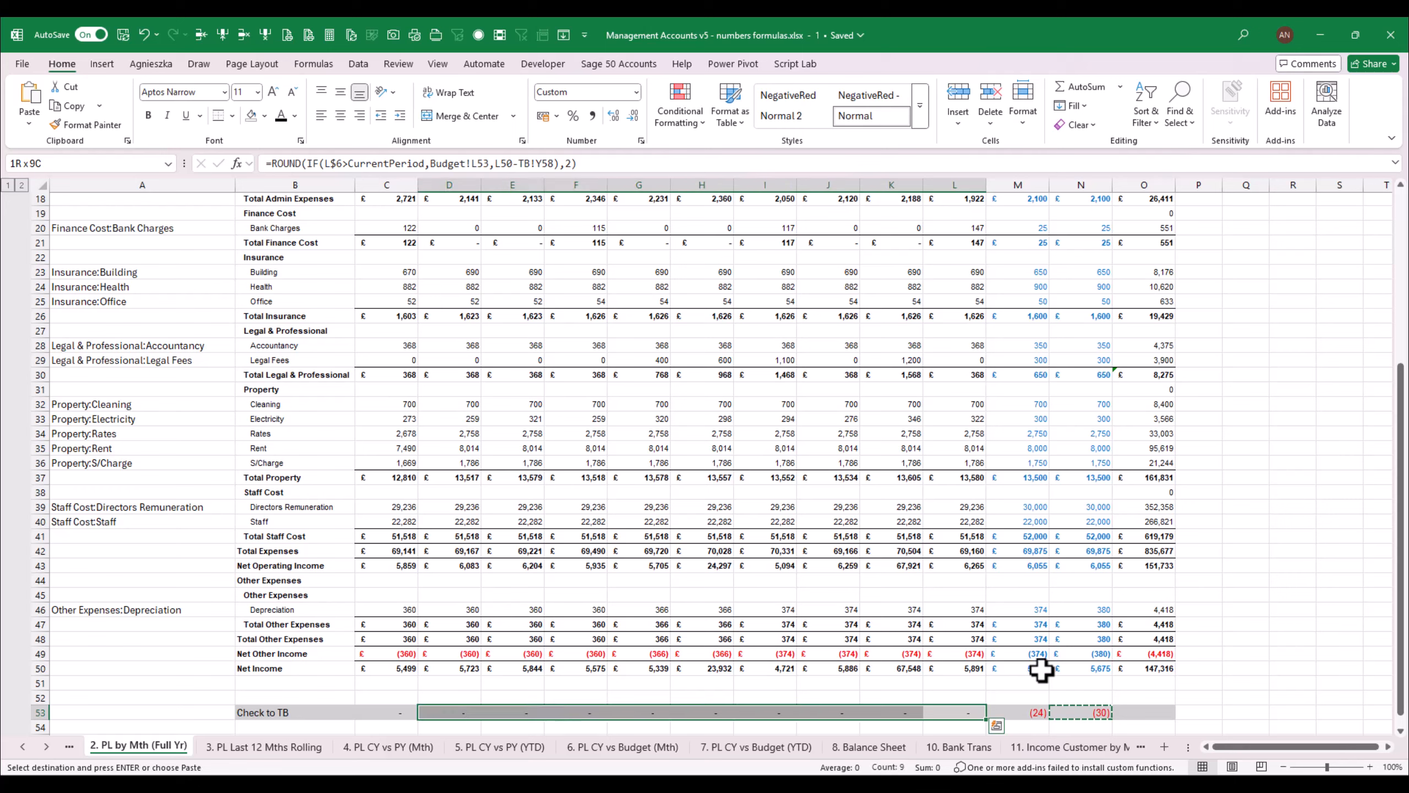
key(shift+Left)
key(shift+Left)
key(shift+Right)
key(Return)
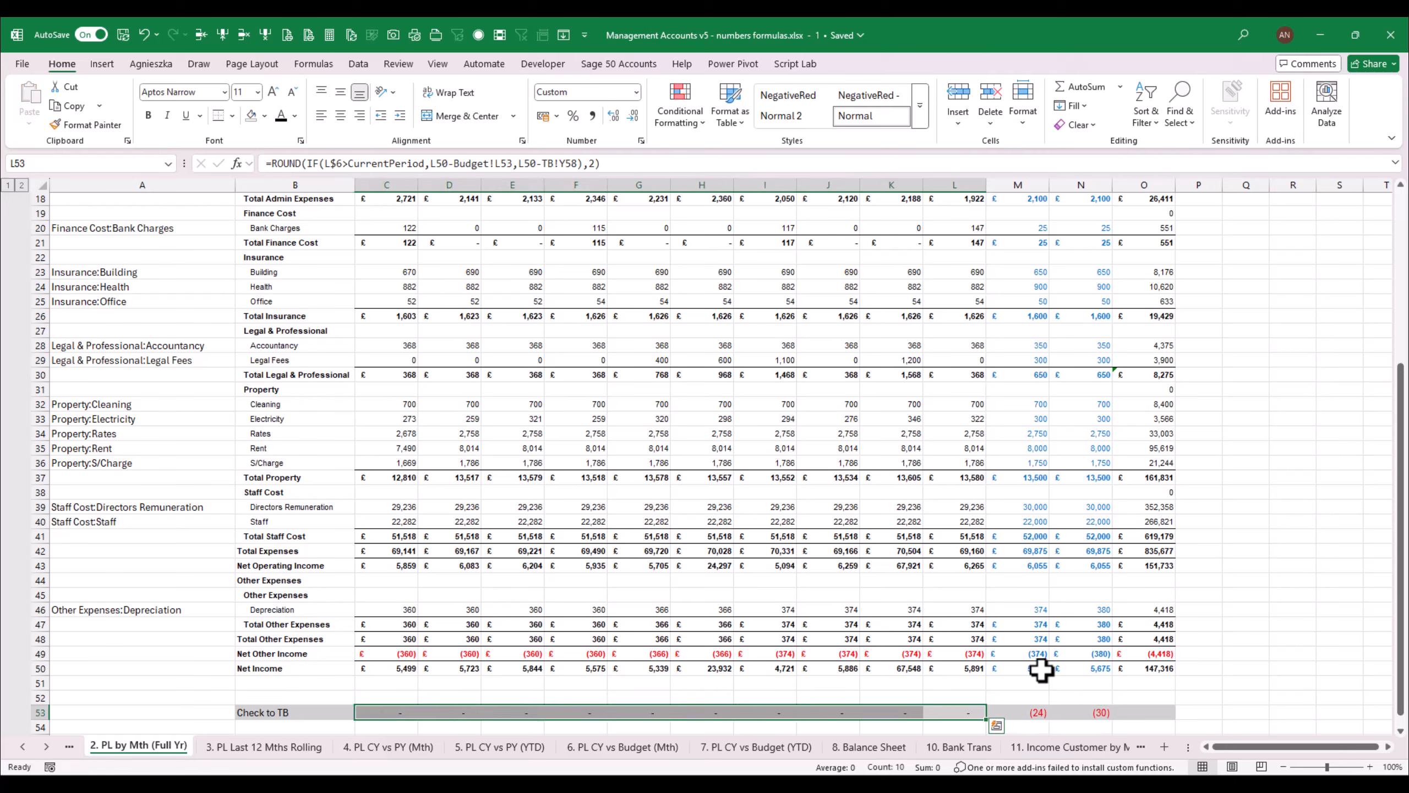
Inspect the Check to TB formulas for Dec 2024, Jan 2025 and Feb 2025 in L53:N53
click(943, 716)
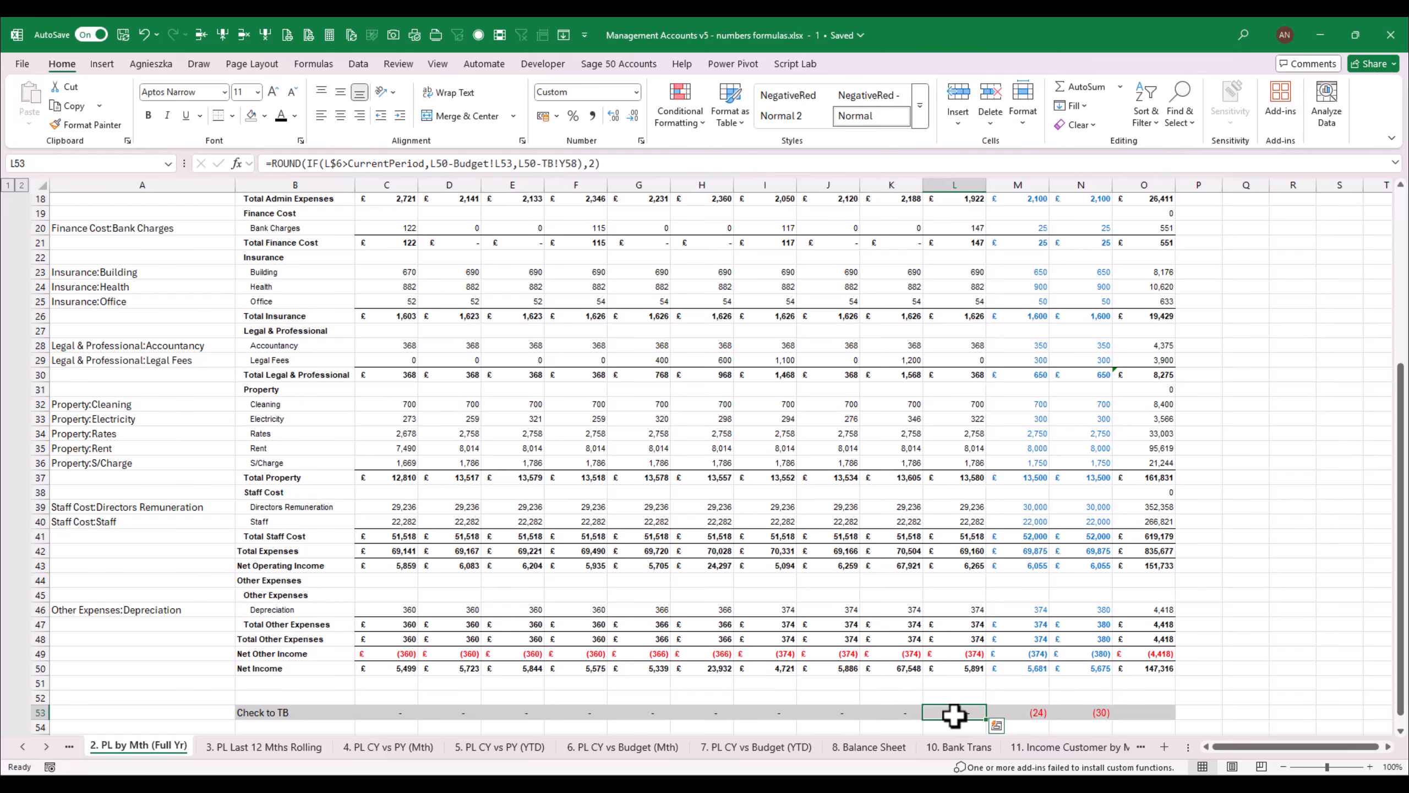
click(1045, 713)
key(F2)
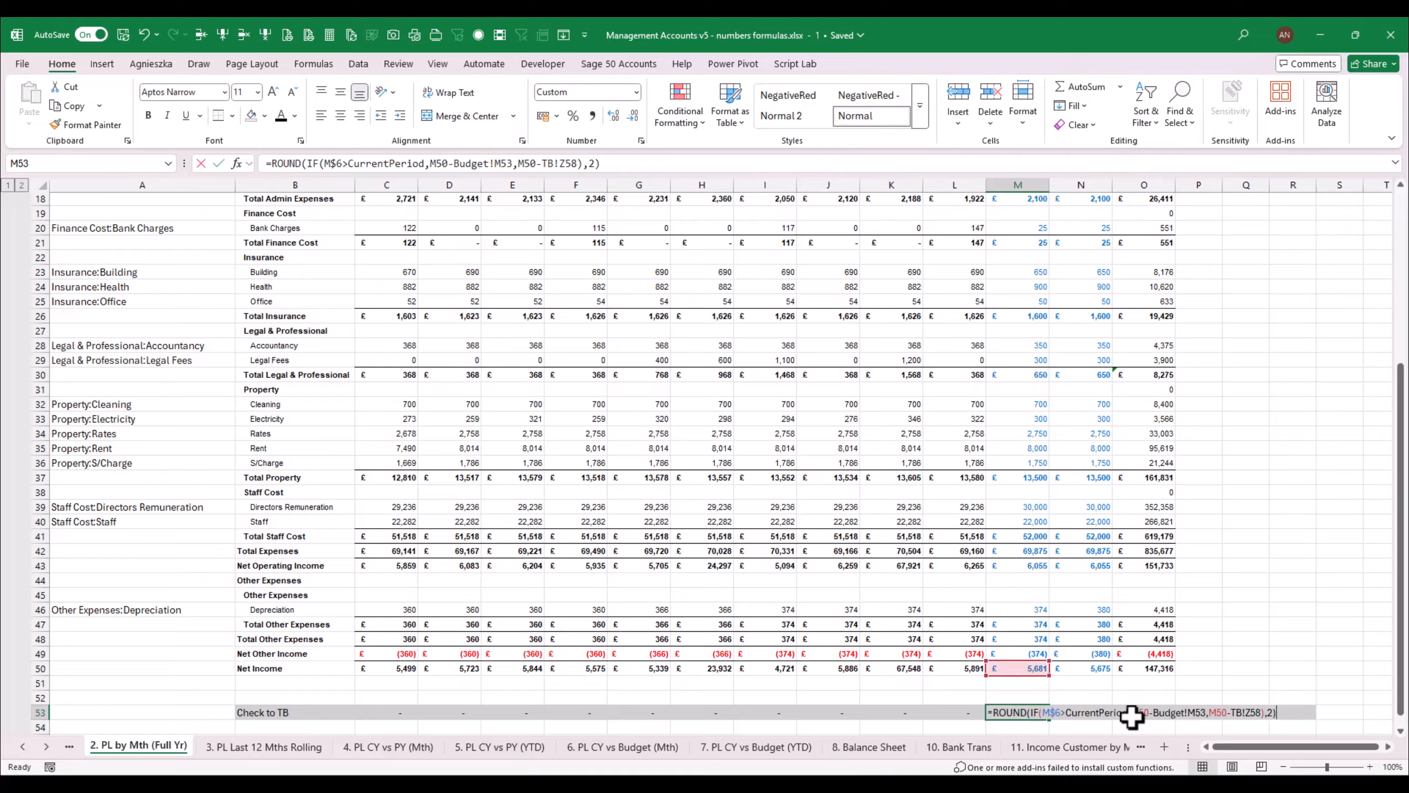
key(Escape)
click(1097, 711)
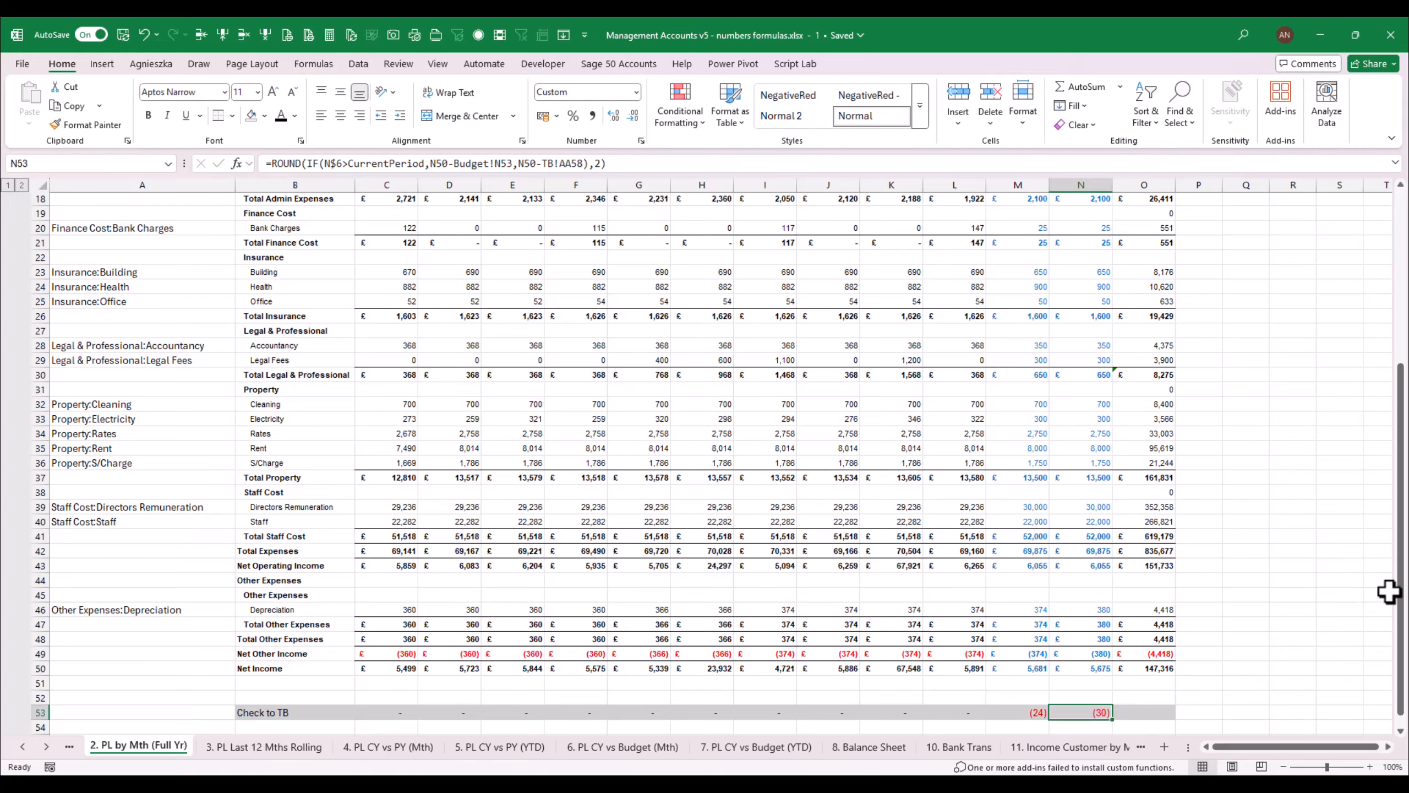
drag(1400, 589, 1404, 505)
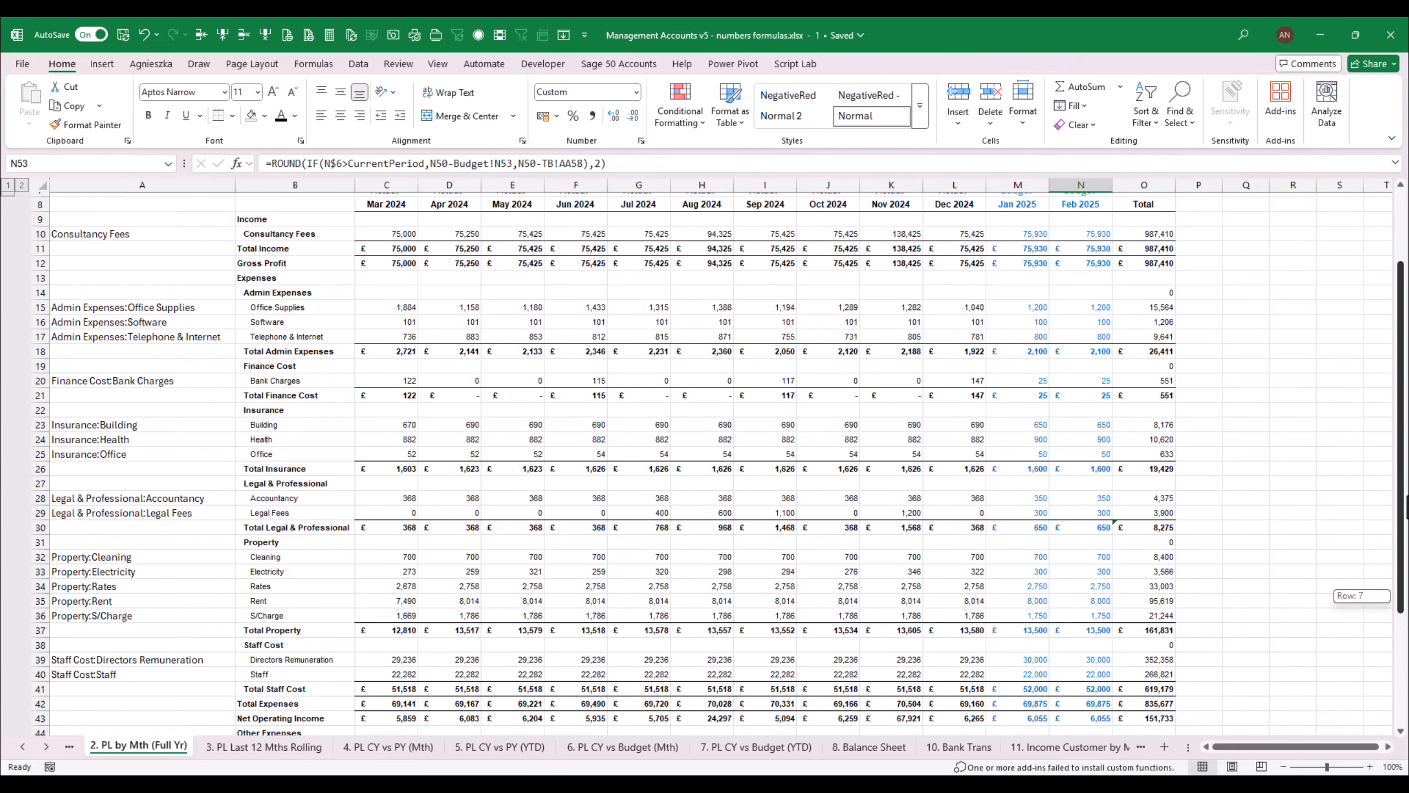
drag(1401, 597, 1401, 708)
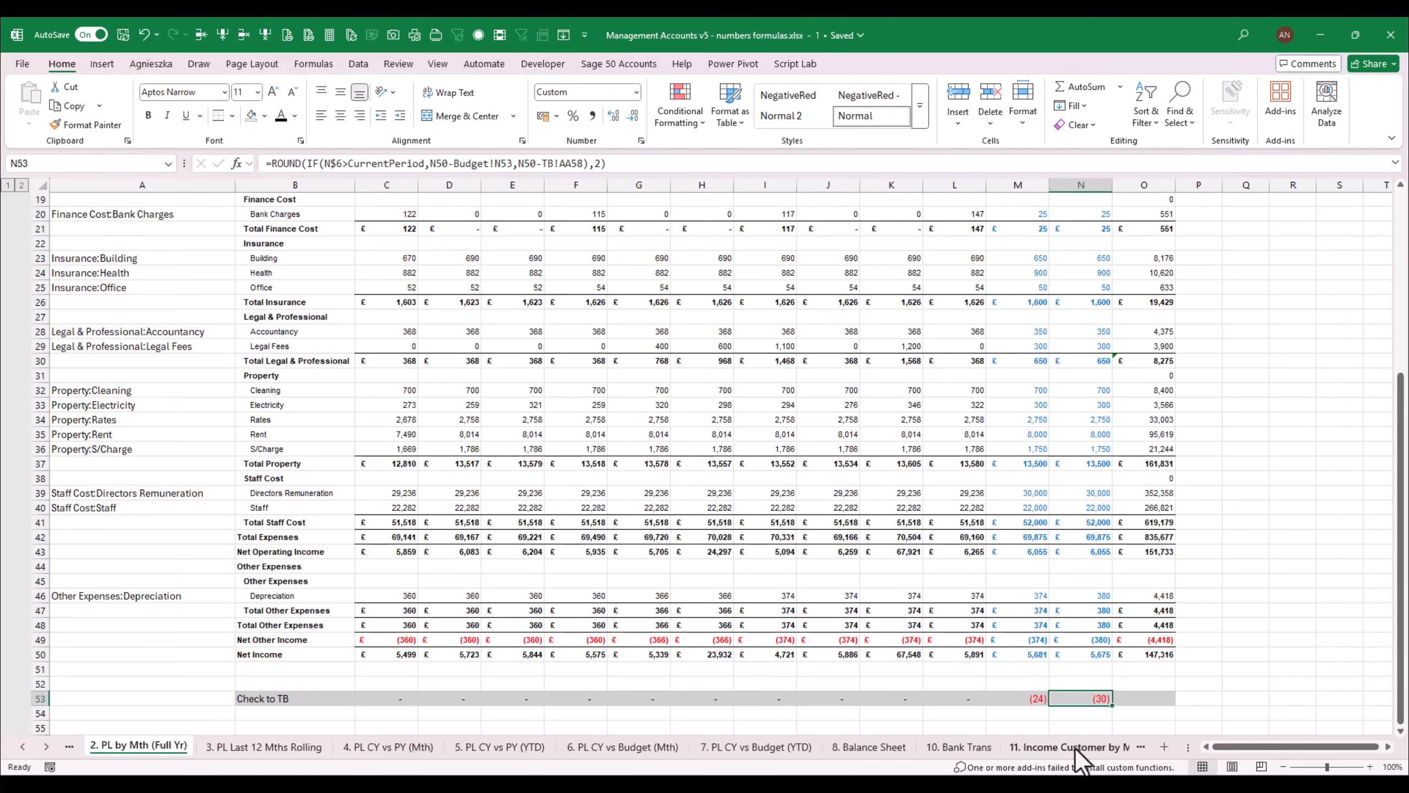
Review the monthly figures and Net Income row on the Budget sheet against the full-year profit and loss
click(49, 744)
click(48, 744)
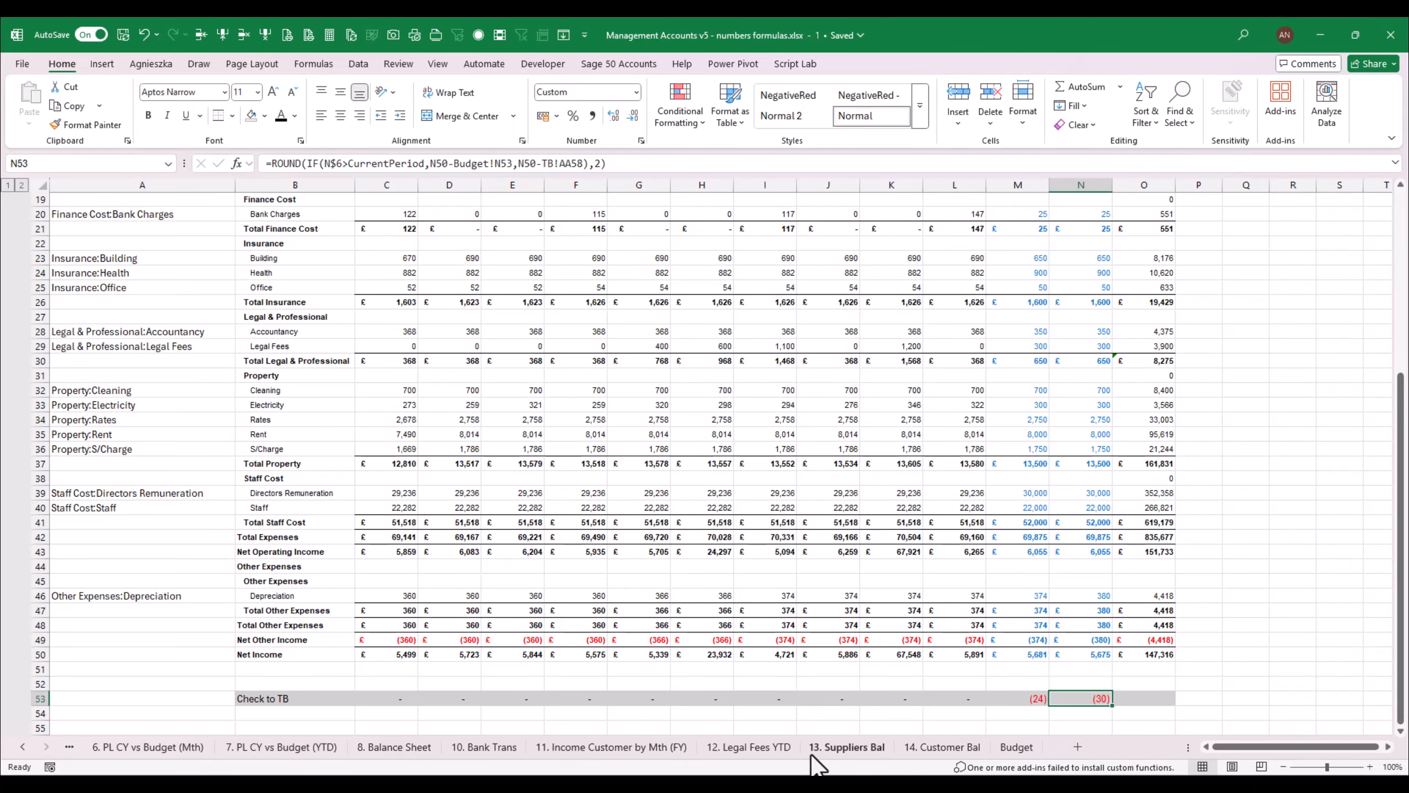
click(1007, 746)
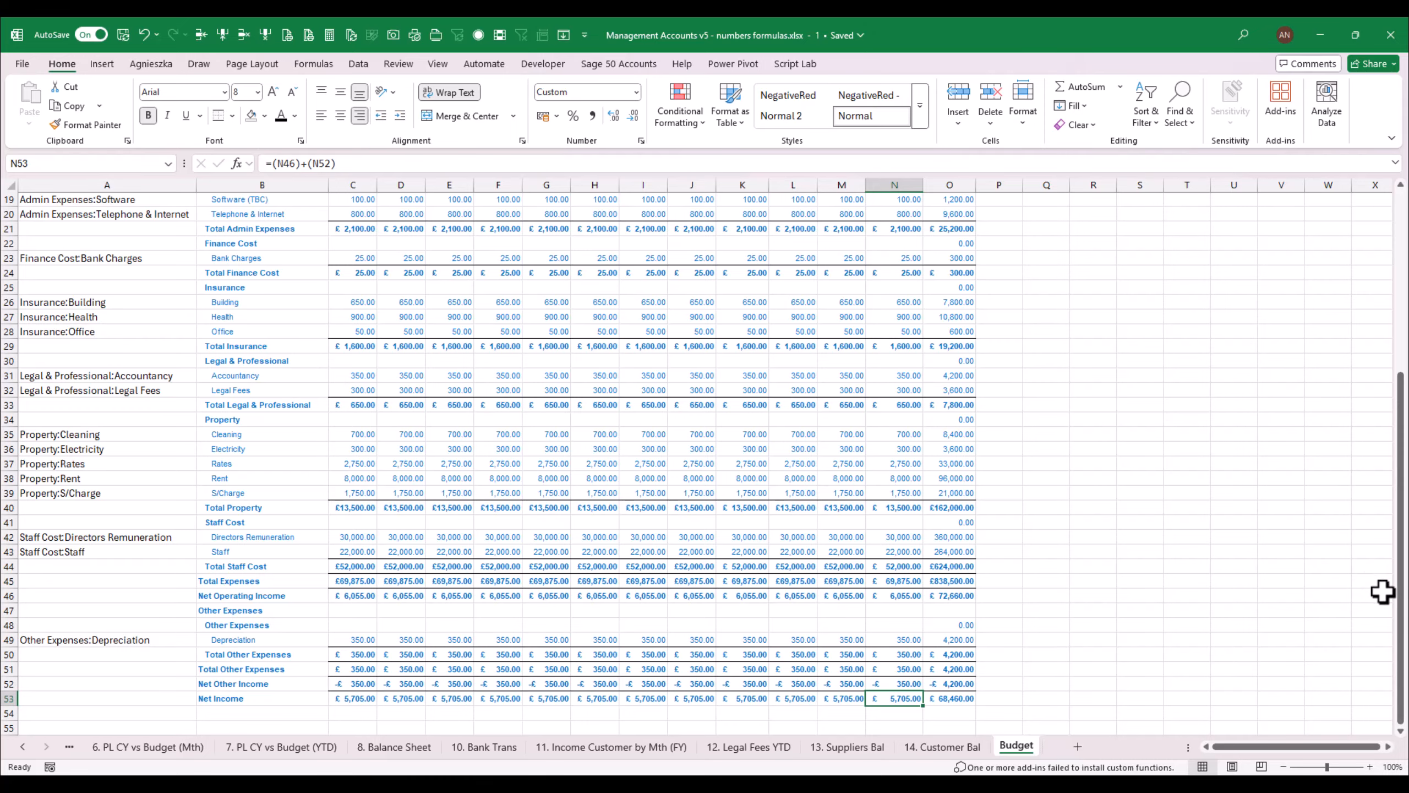
mouse_move(1401, 603)
mouse_down()
mouse_move(1401, 476)
mouse_move(1404, 631)
mouse_up()
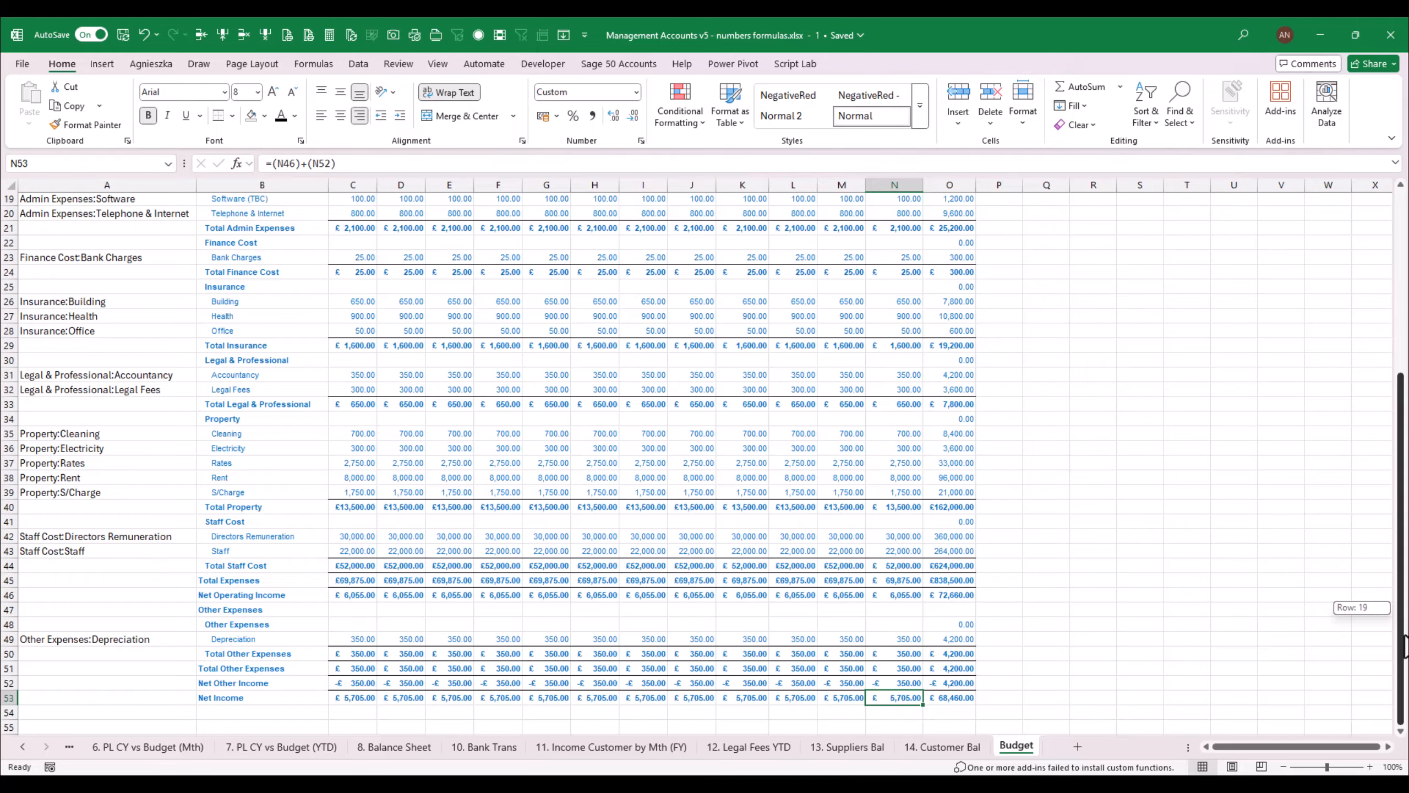
drag(1404, 647, 1403, 452)
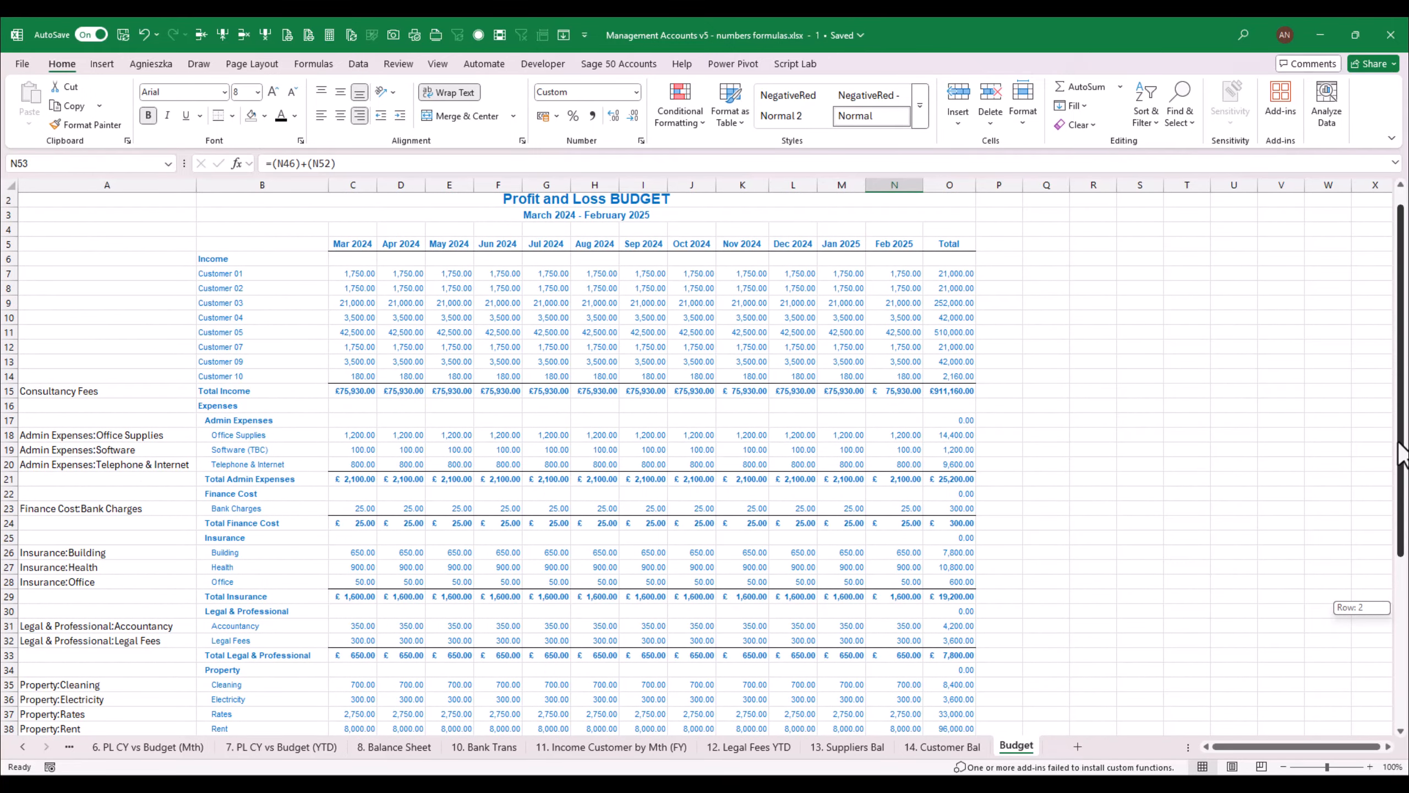
scroll(1194, 550, down, 6)
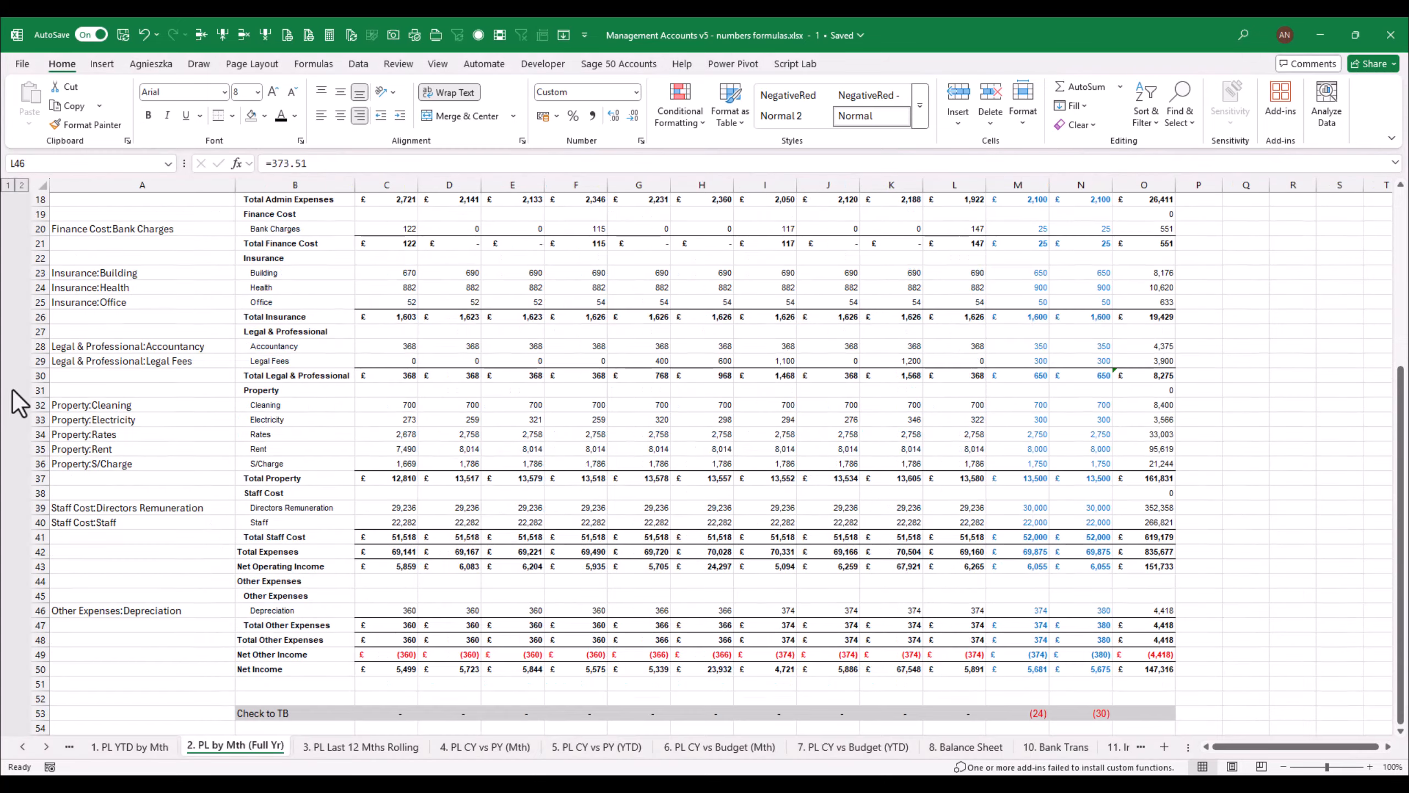
Copy the Staff lookup formulas in C40:N40 over the Depreciation entries in C46:N46
click(1042, 522)
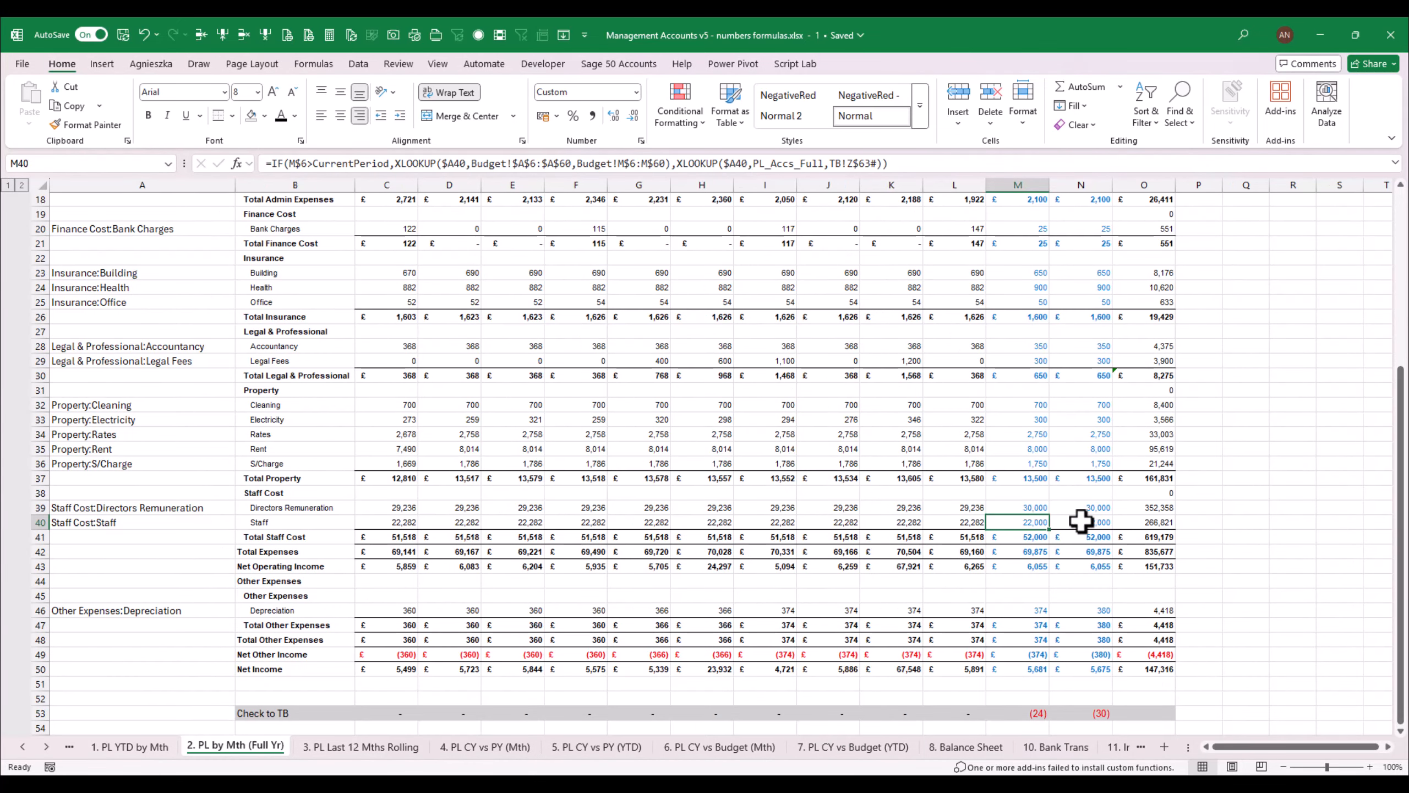
click(697, 522)
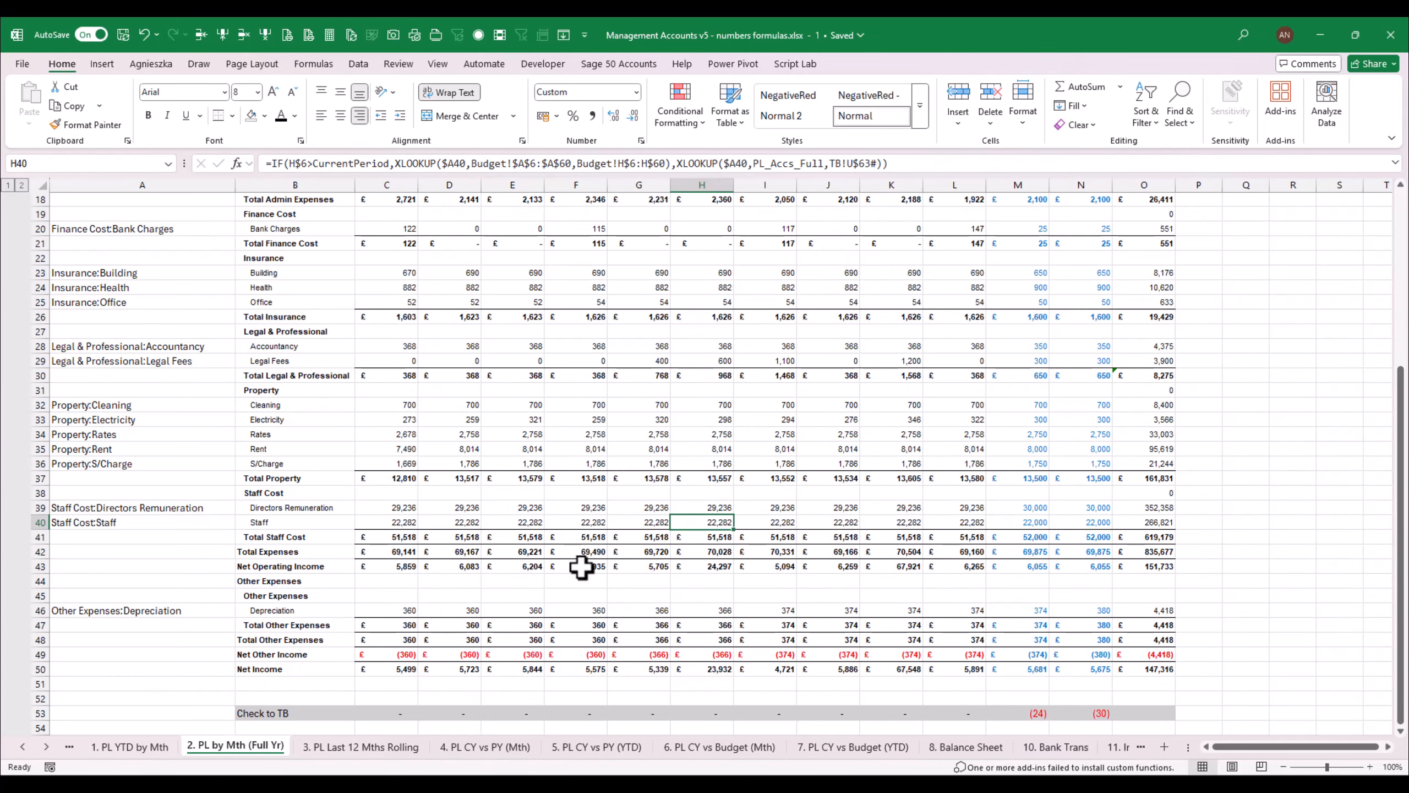
click(441, 615)
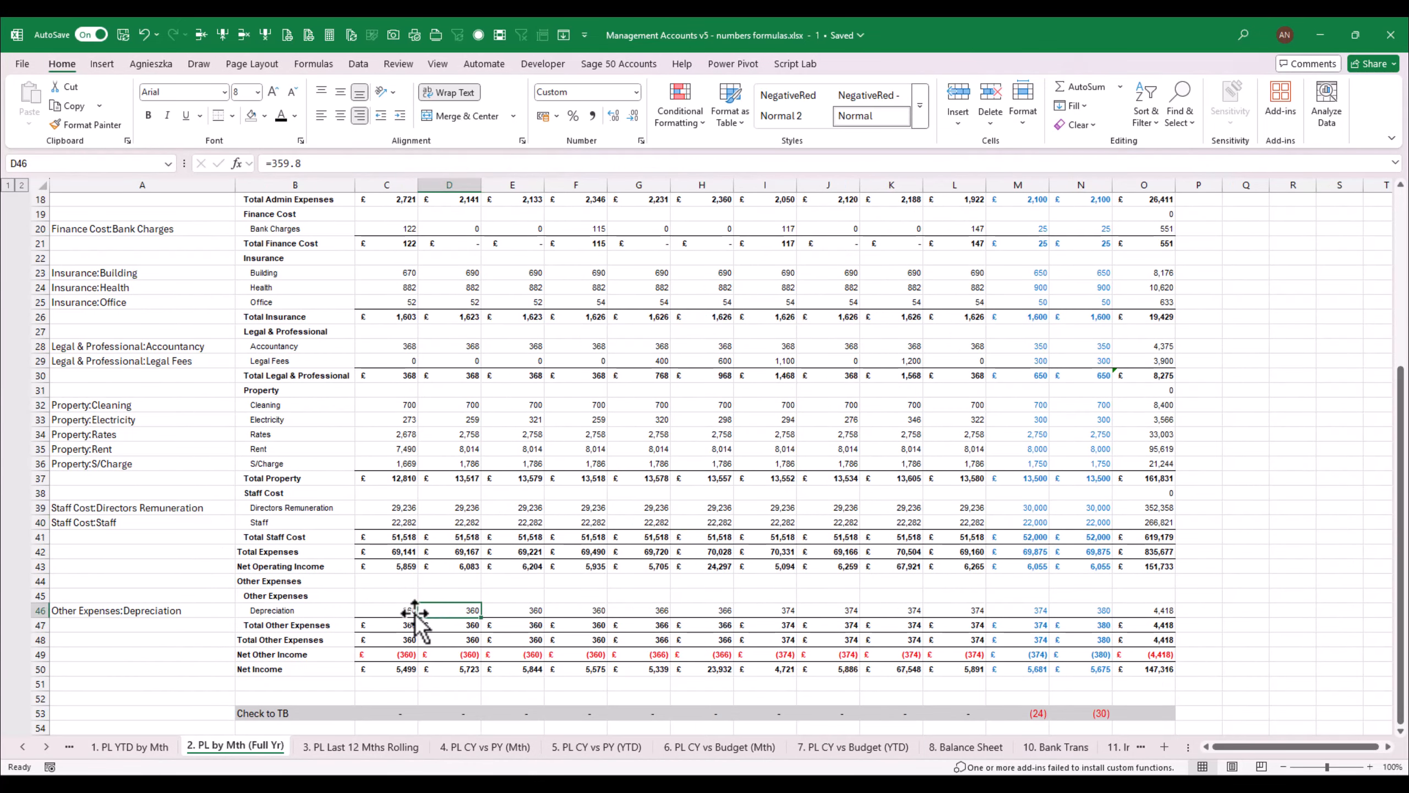
click(382, 611)
drag(393, 524, 1107, 528)
key(ctrl+c)
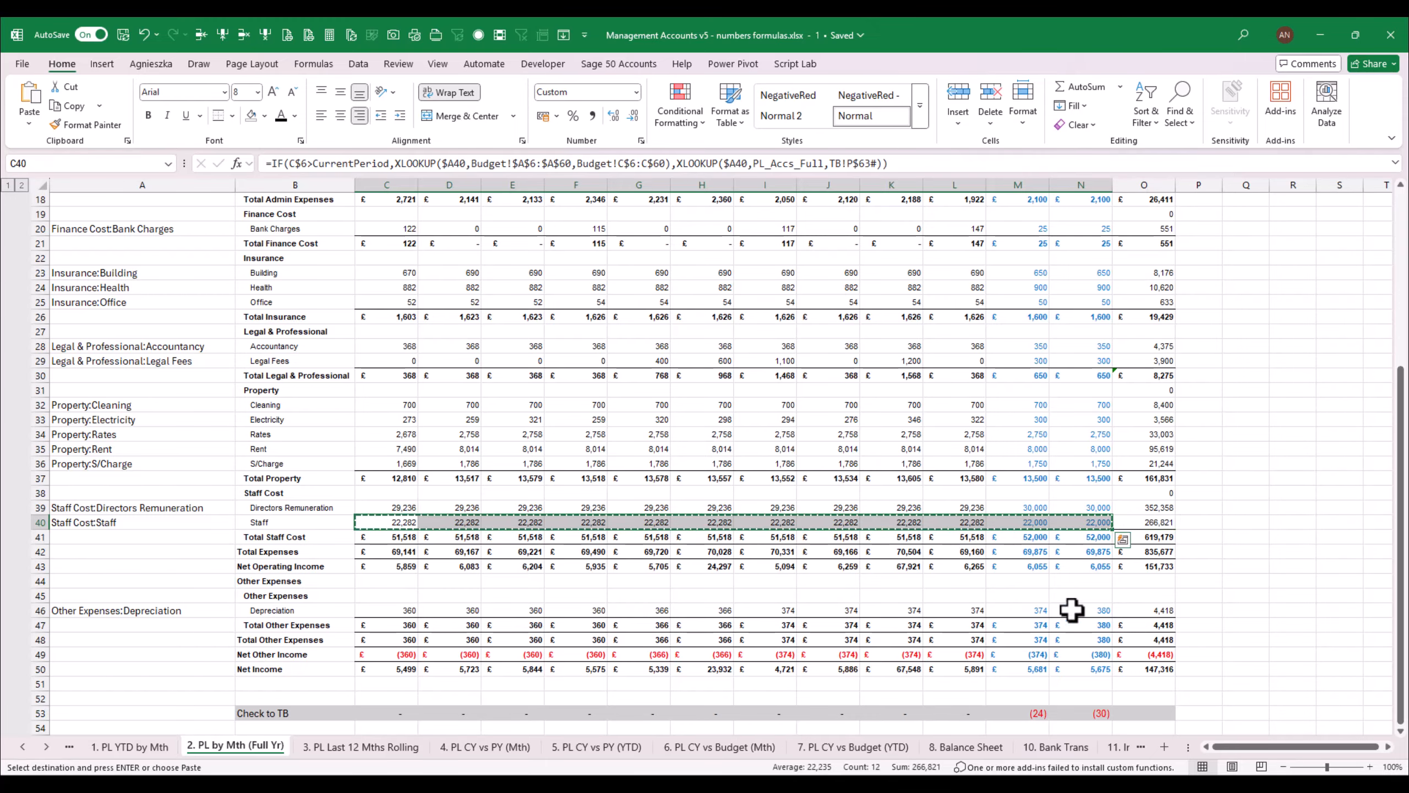
click(401, 610)
key(ctrl+v)
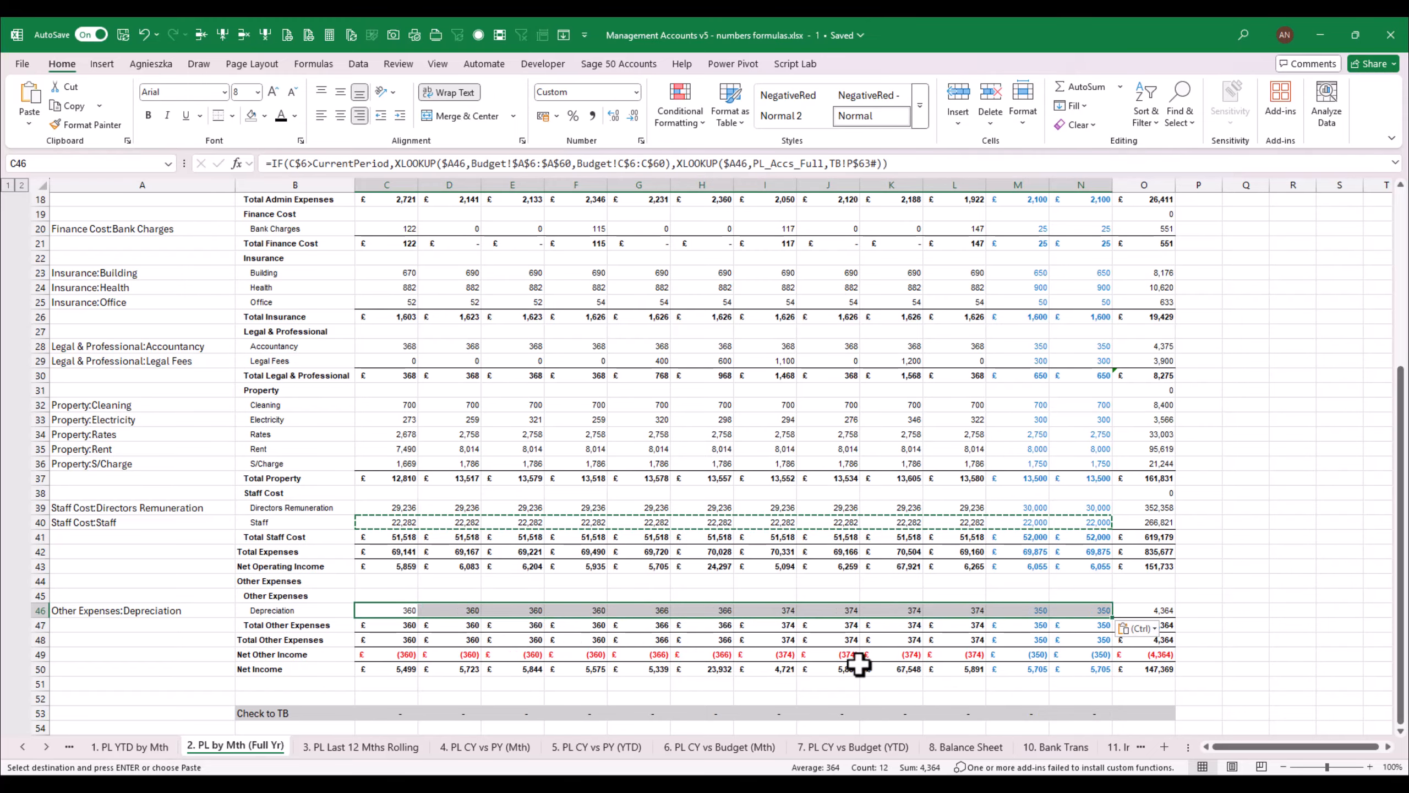
Review the Feb 2025 check in N53 and the Net Income cells for the actual and budget months in row 50
click(1090, 713)
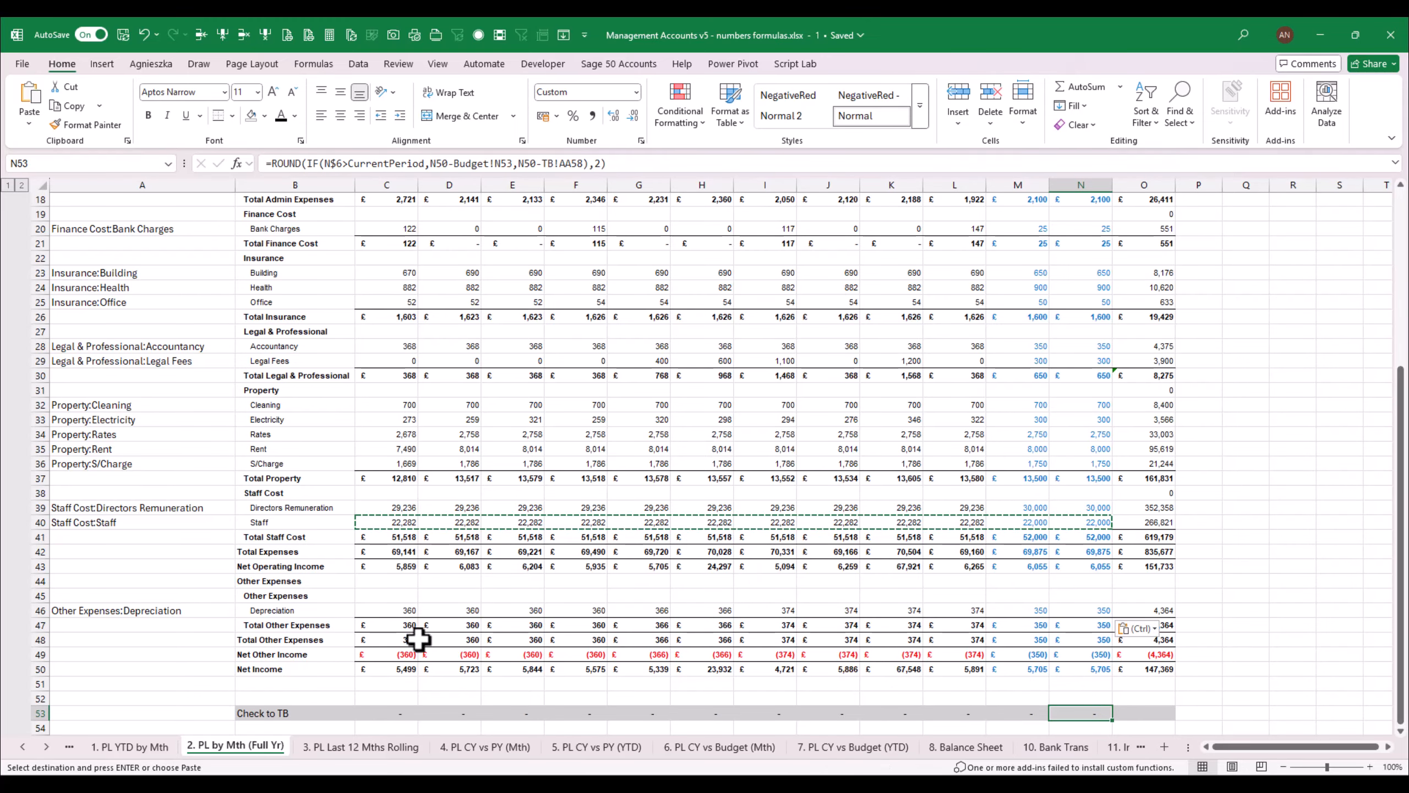
click(403, 669)
click(472, 669)
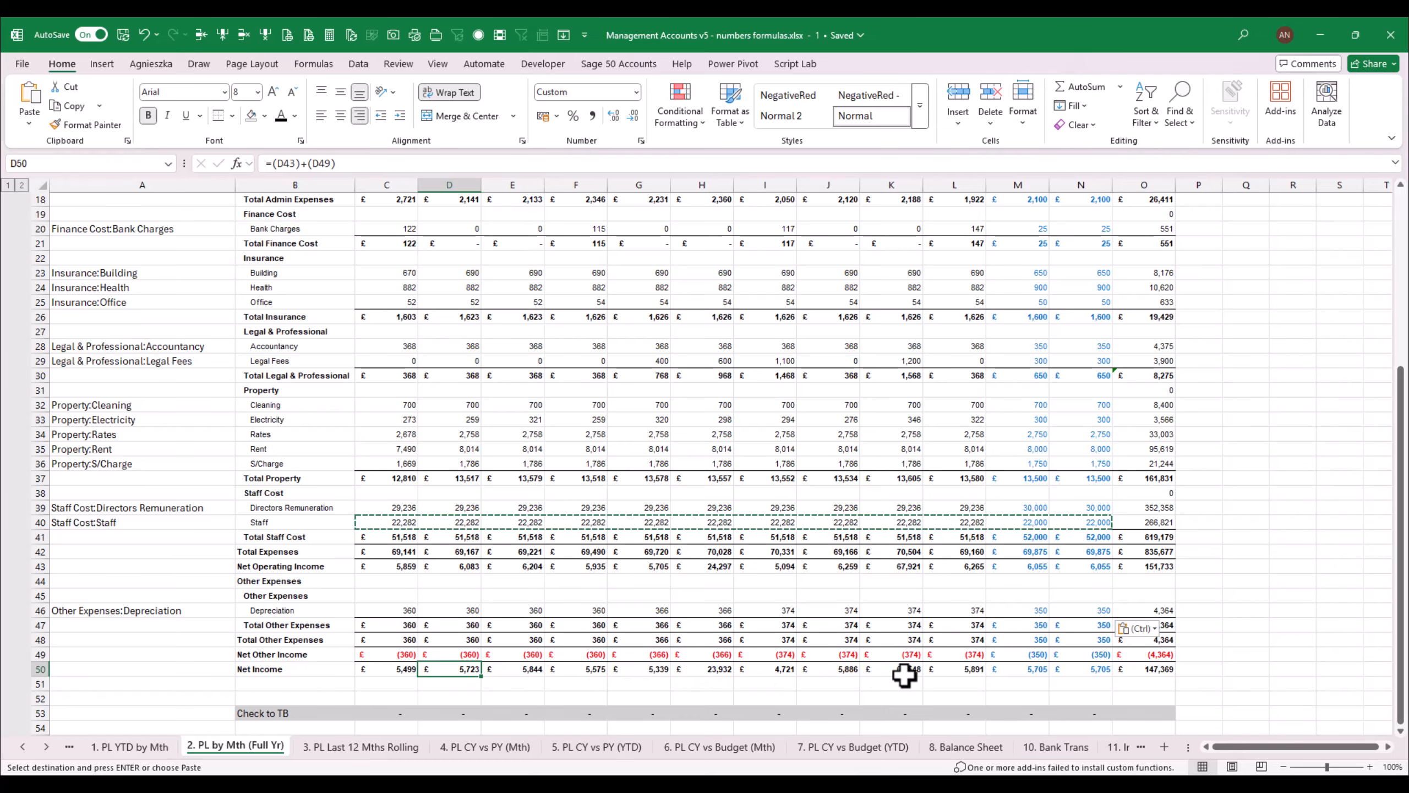
drag(958, 671, 834, 666)
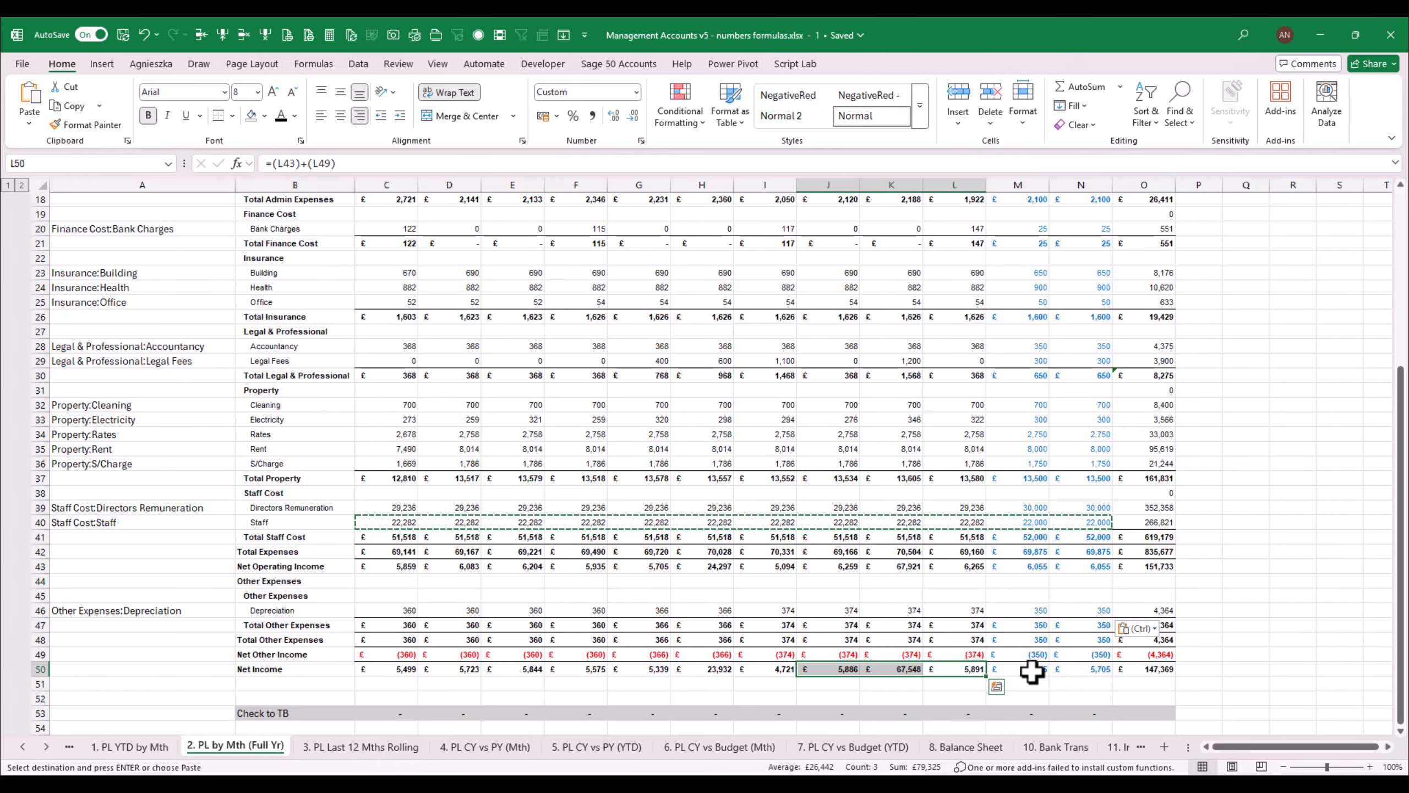
drag(1032, 672, 1093, 673)
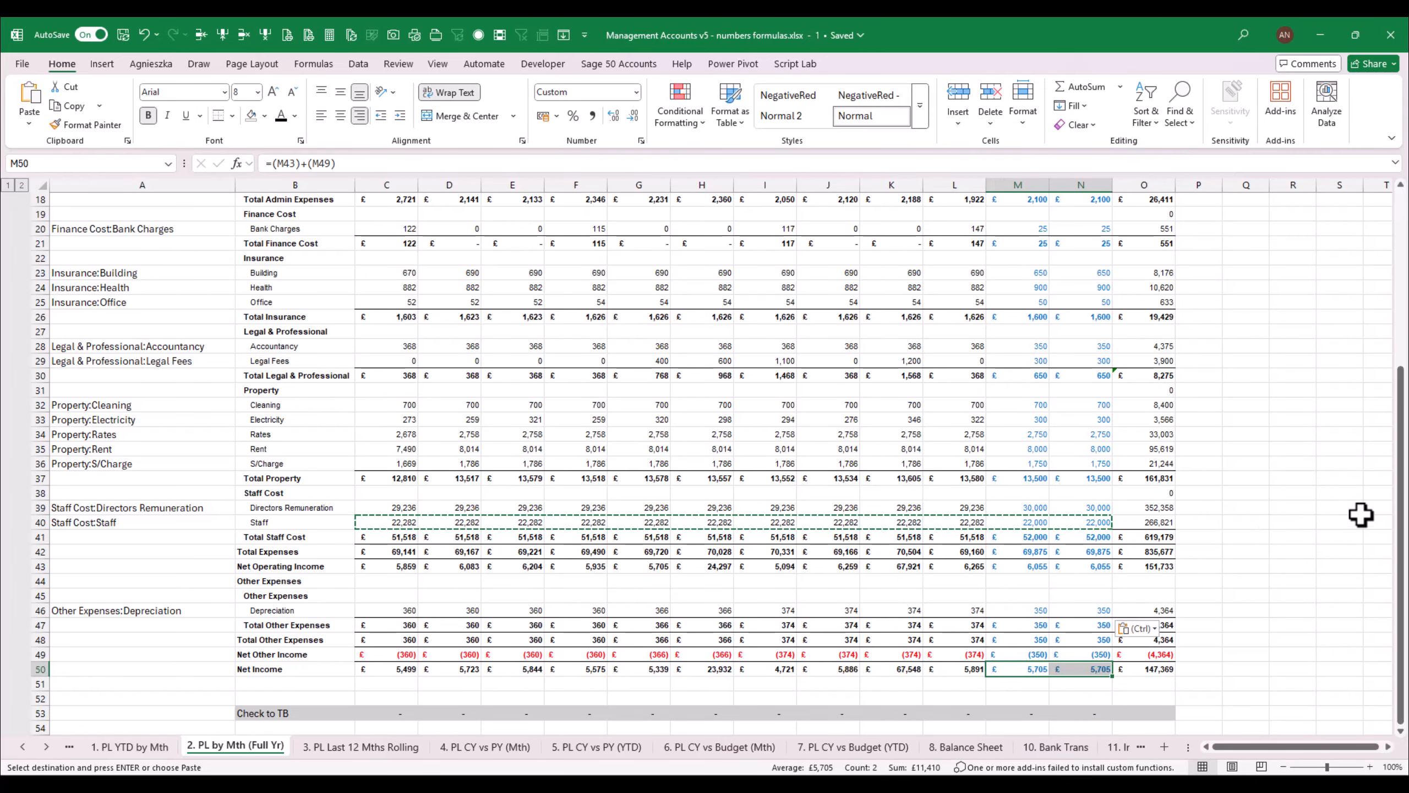
scroll(909, 516, up, 5)
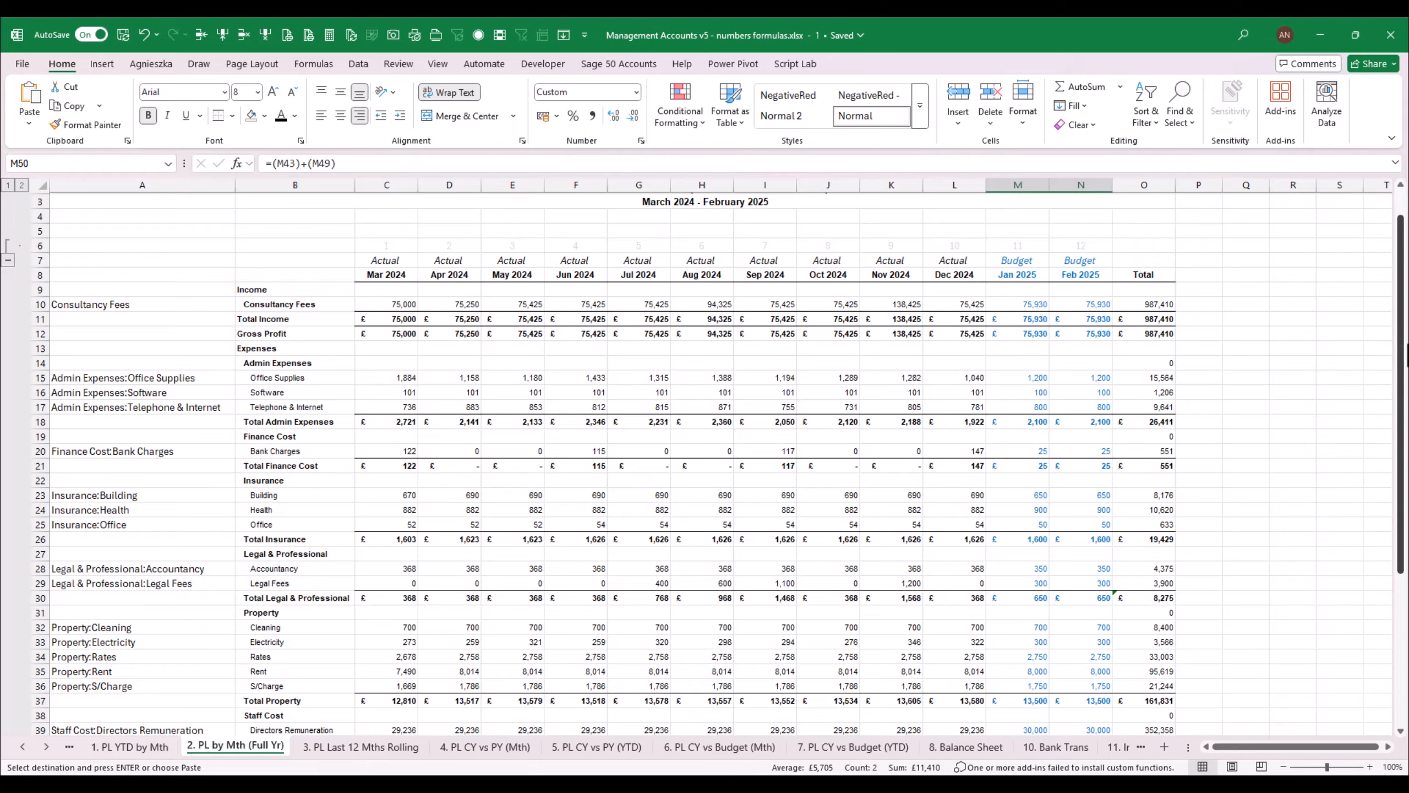
scroll(1359, 341, up, 1)
Copy the period heading formula text from B3 of the PL YTD by Mth sheet and return to PL by Mth (Full Yr)
click(706, 239)
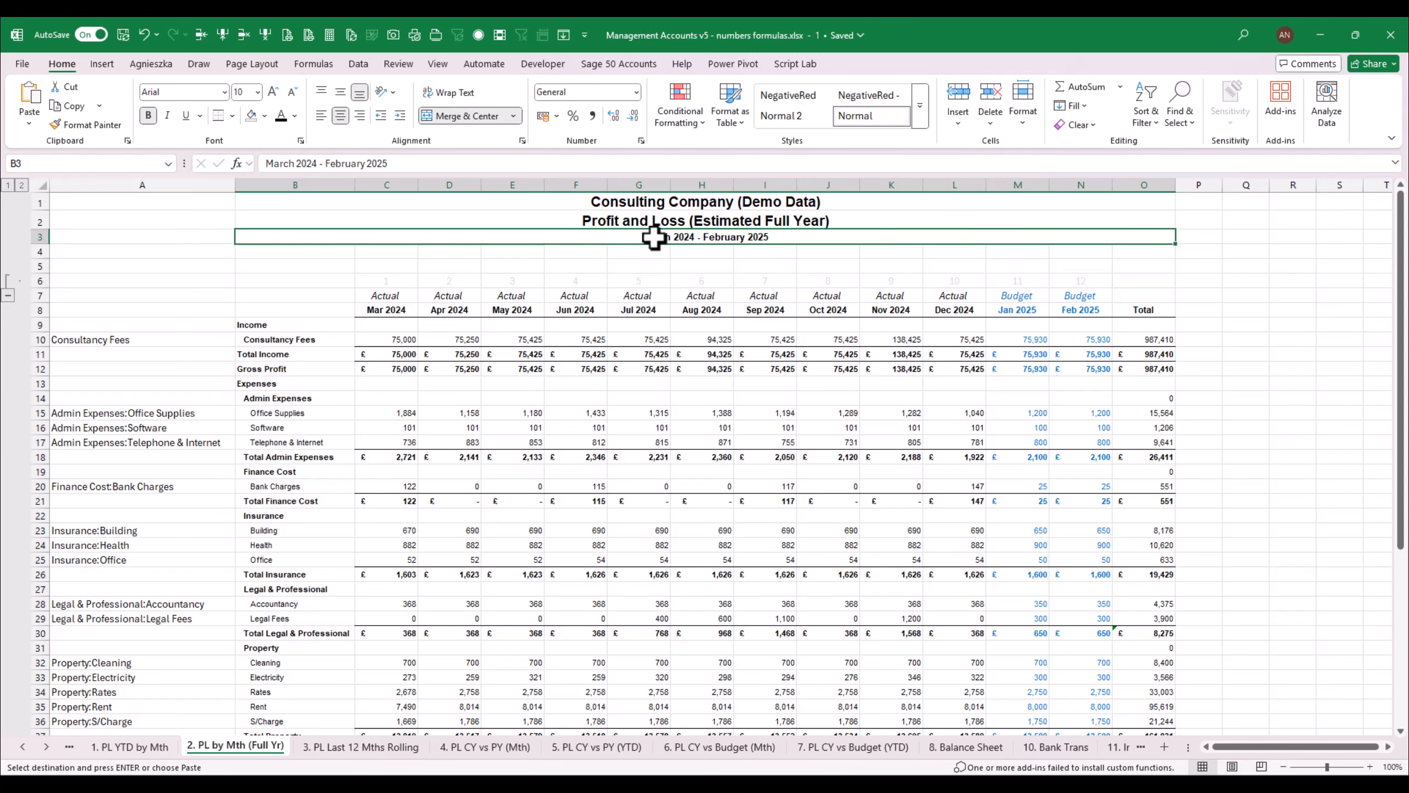
click(129, 746)
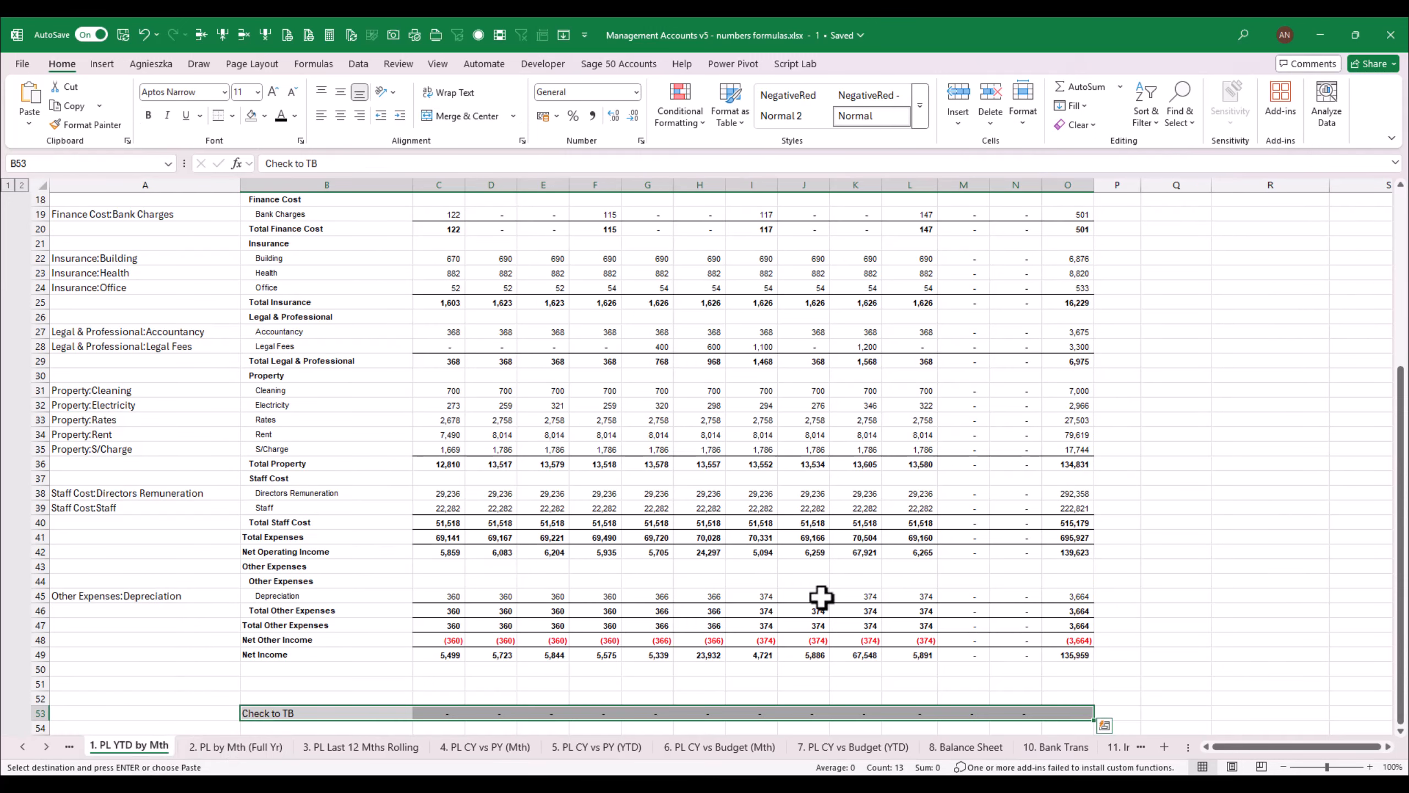
drag(1401, 488, 1394, 290)
click(684, 239)
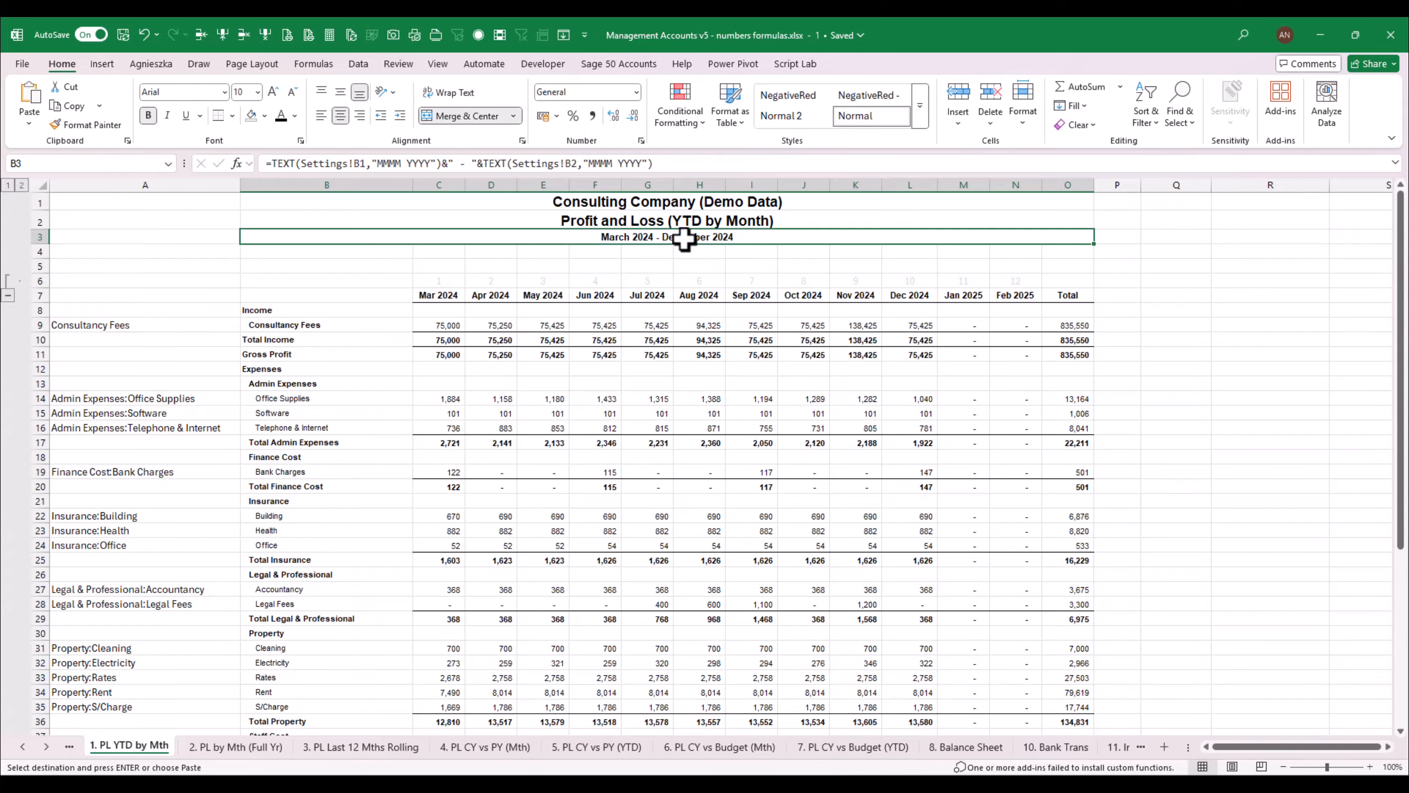
drag(656, 163, 272, 163)
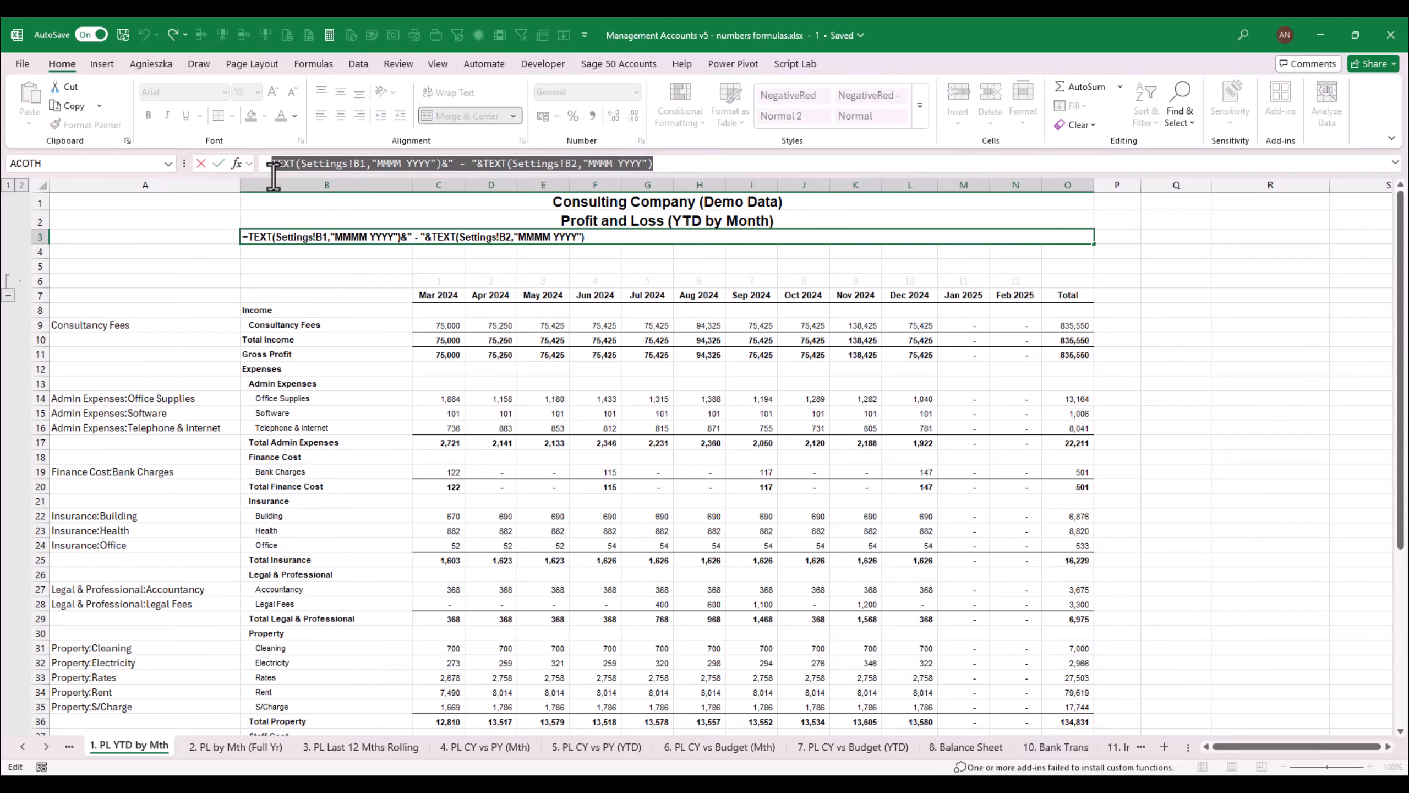
key(Escape)
click(235, 746)
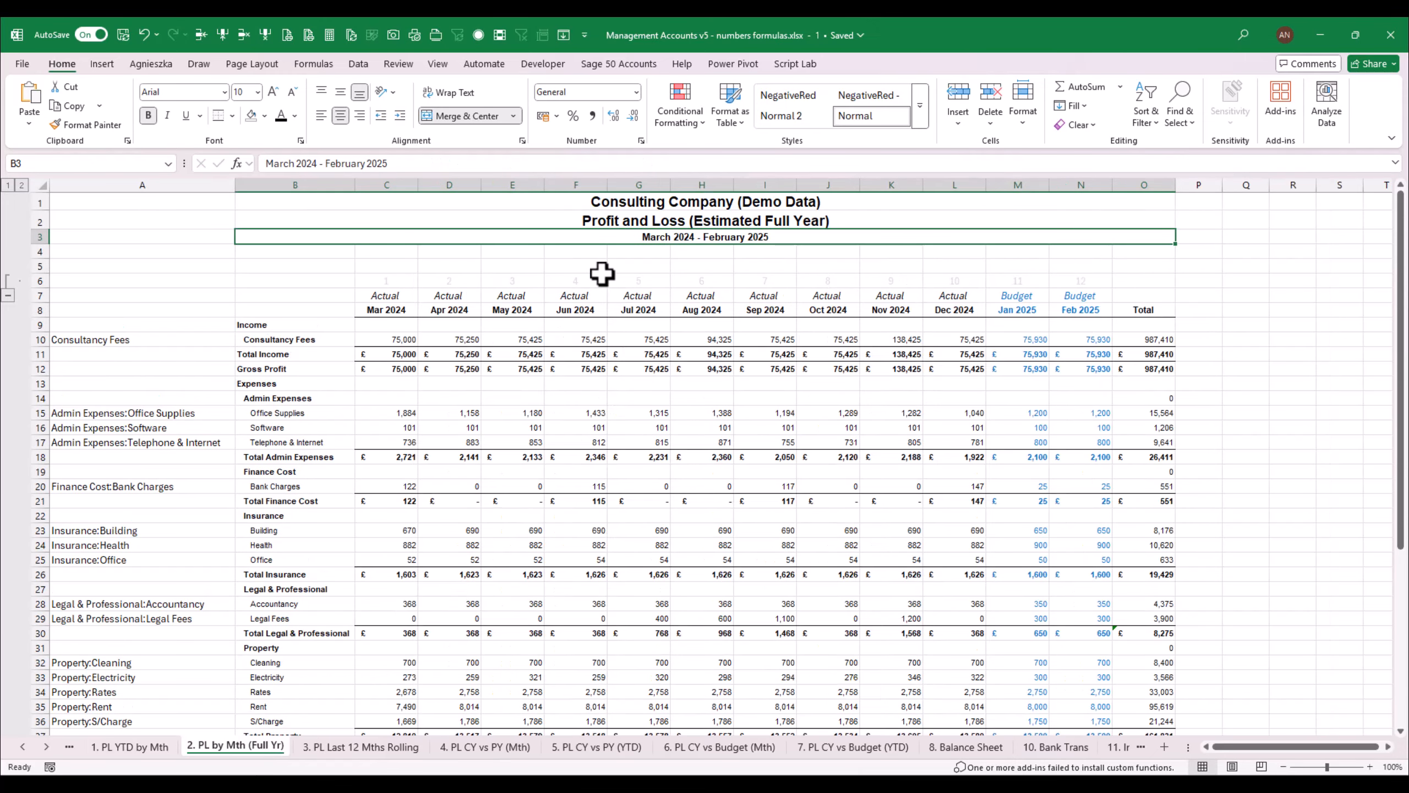
key(ctrl+v)
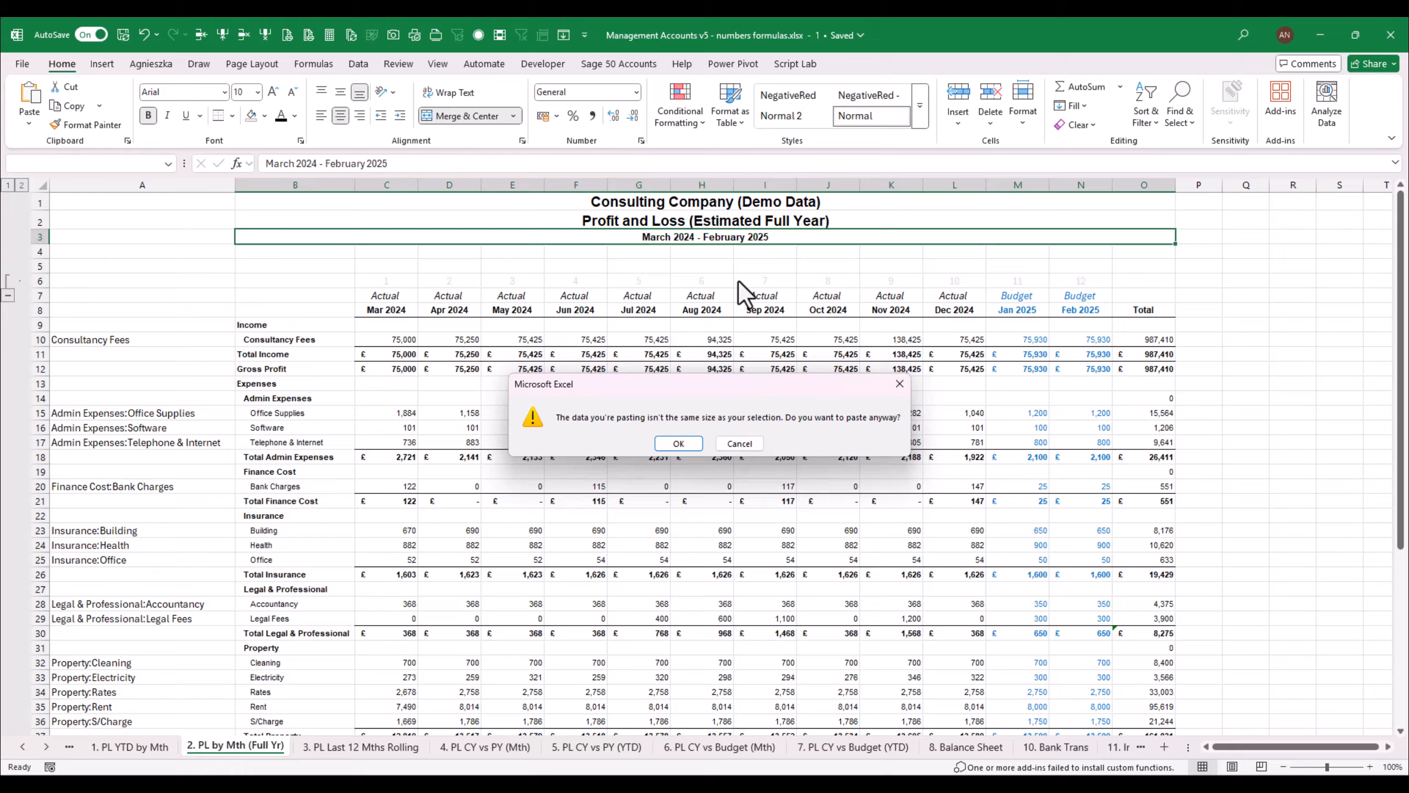
click(678, 443)
click(700, 443)
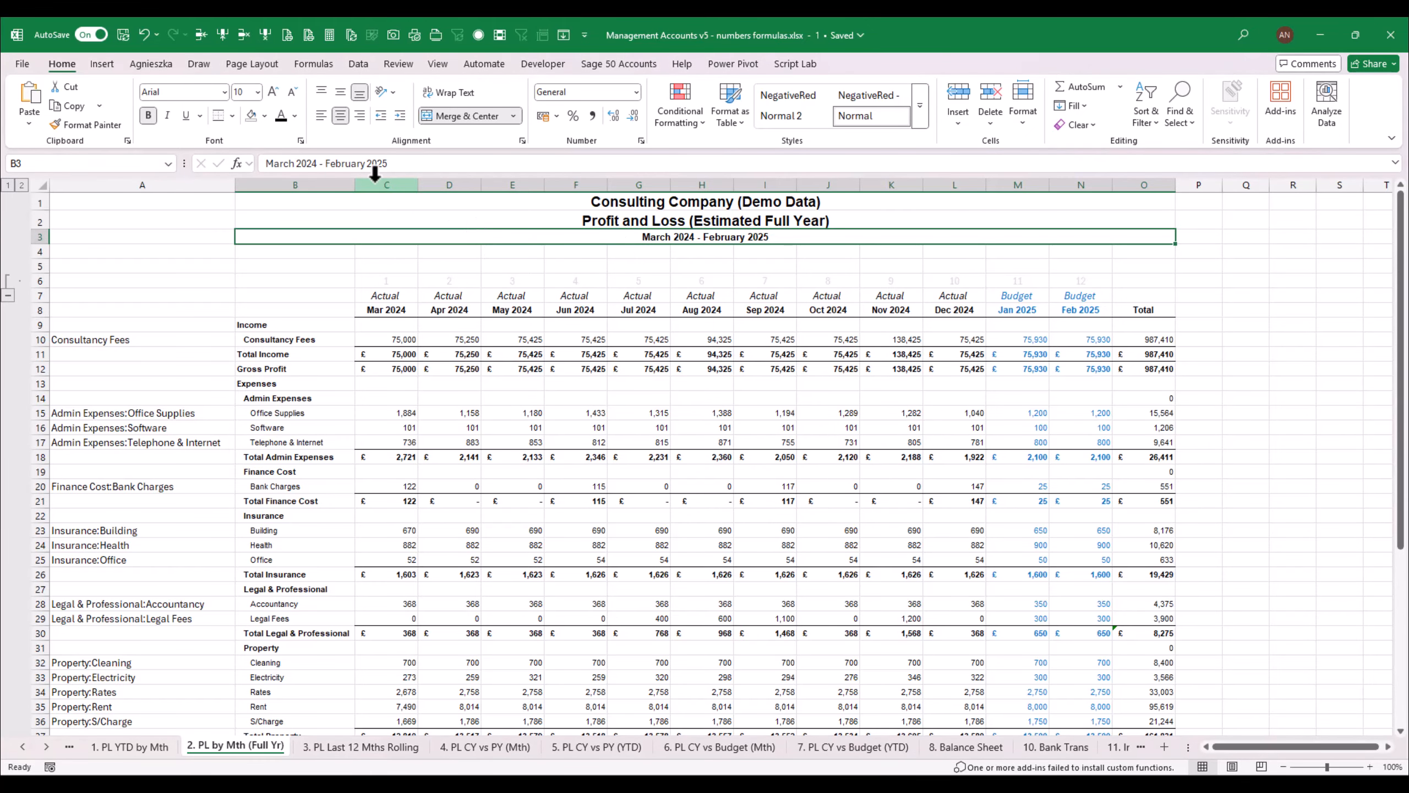
Replace the fixed period text in B3 with =TEXT(Settings!B1,"MMMM YYYY")&" - "&TEXT(Settings!B2,"MMMM YYYY")
drag(389, 163, 255, 163)
text(=)
key(ctrl+v)
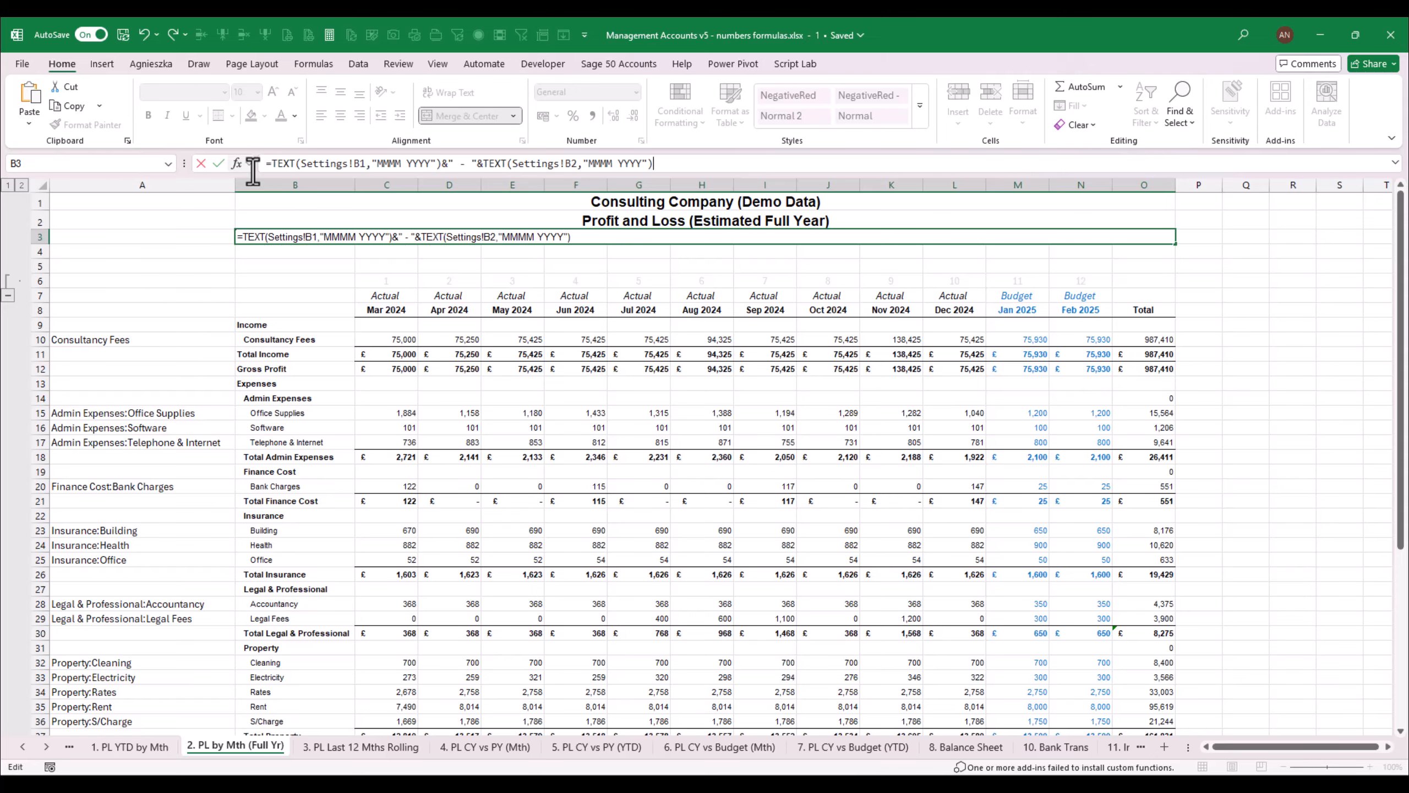
key(Return)
Remove the Settings!B2 reference from the second TEXT function in the B3 heading formula
key(Up)
key(F2)
key(Left)
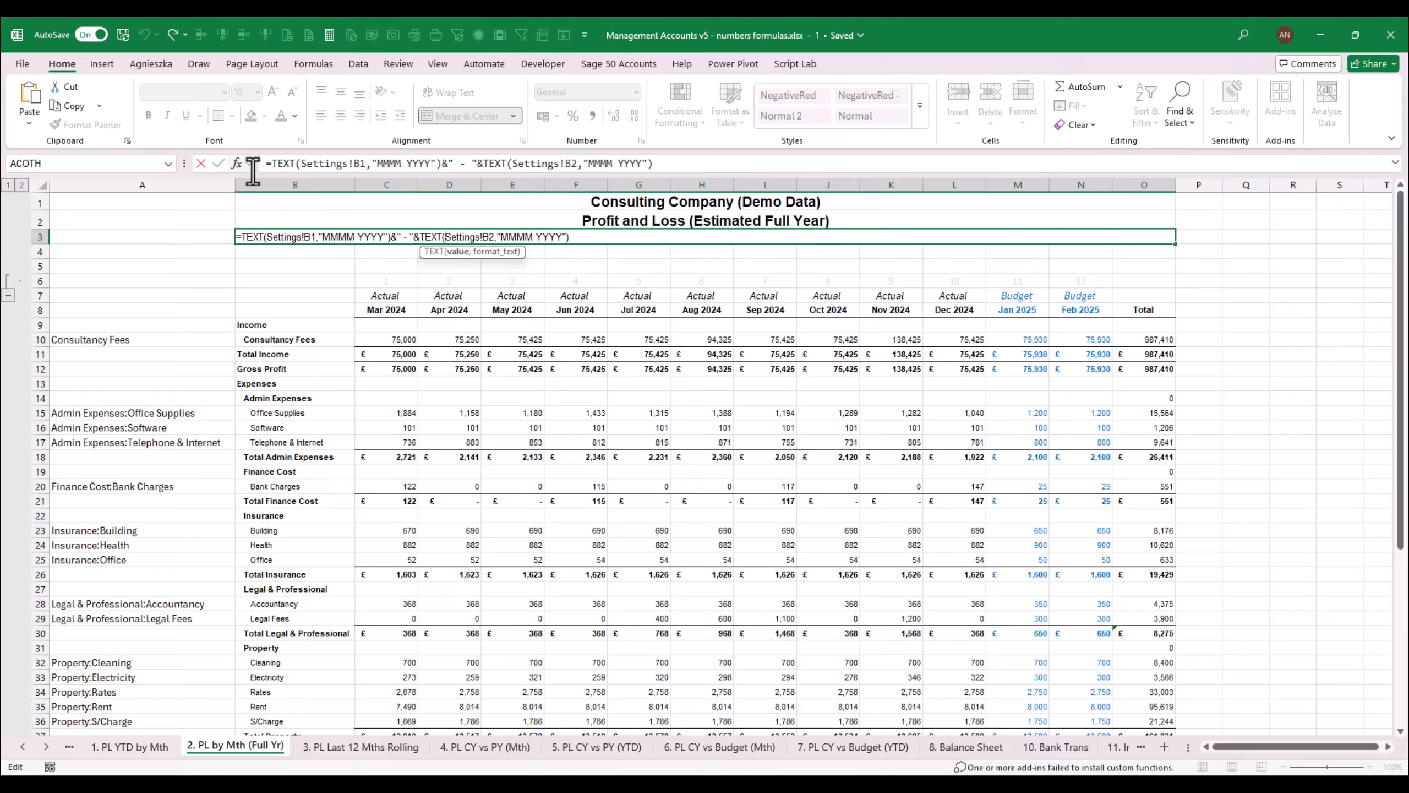
key(Delete)
key(Delete)
key(Delete)
key(Delete)
key(Delete)
key(Delete)
key(Delete)
key(Delete)
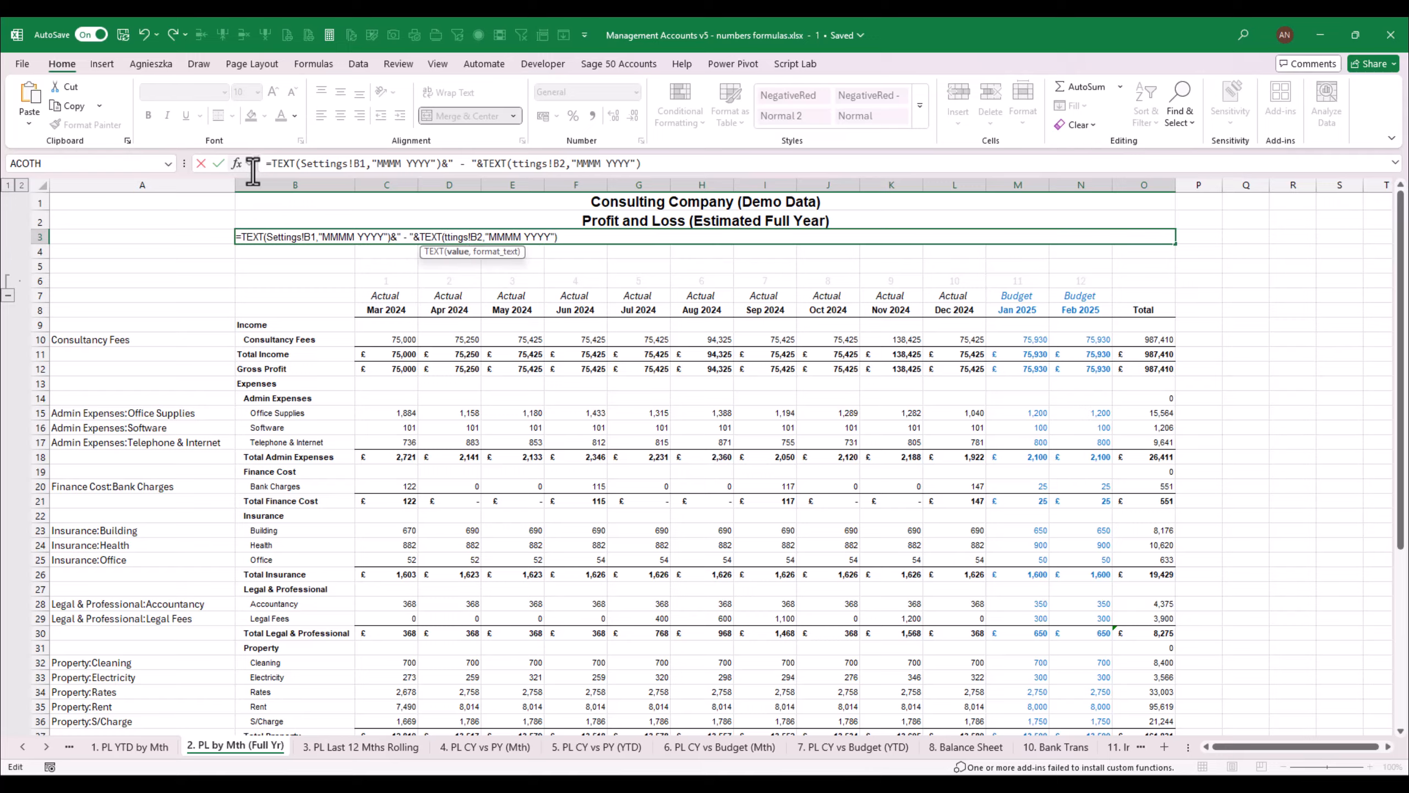
key(Delete)
key(Delete)
key(Delete)
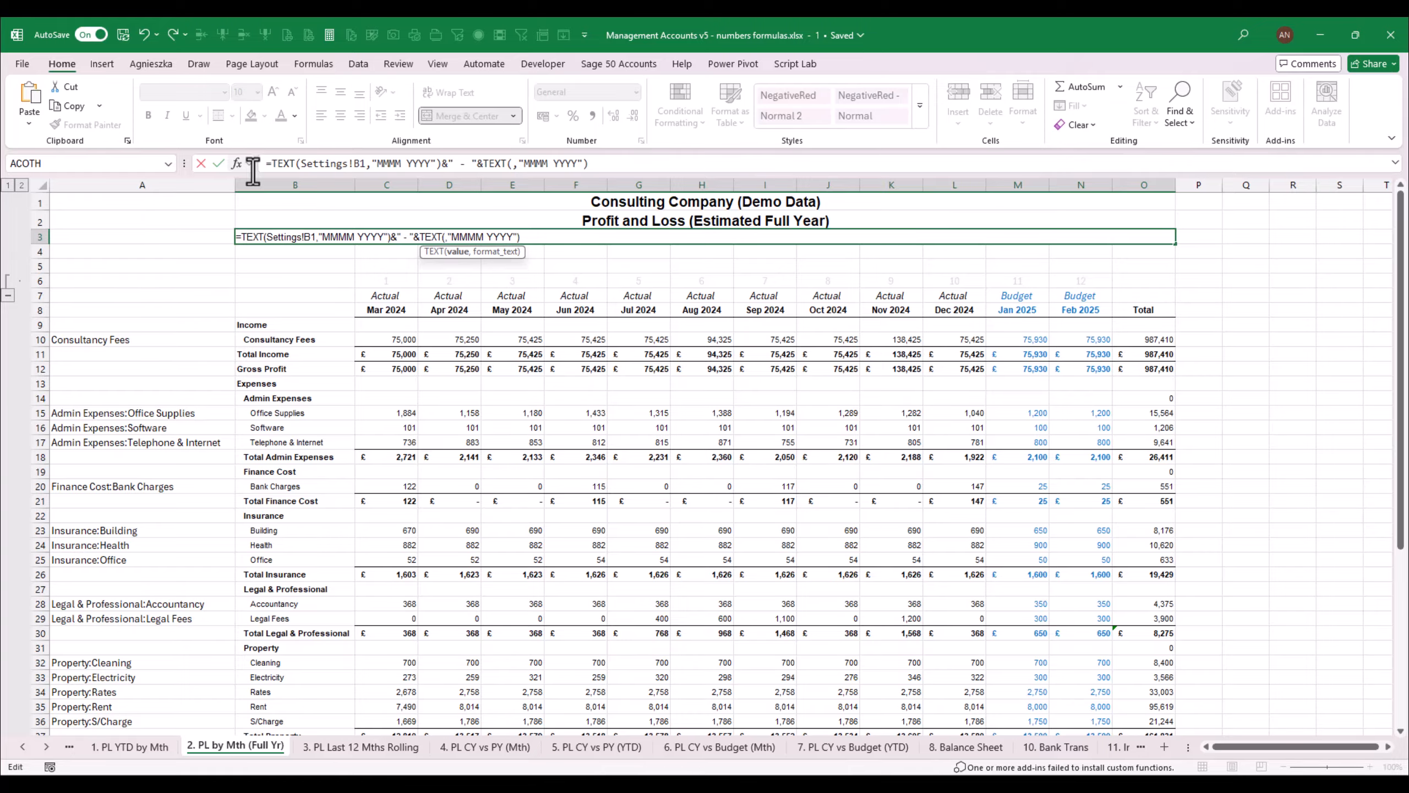
Point the second TEXT function in B3 to the period 12 month end in Settings!K13 and commit the formula
click(44, 746)
click(44, 747)
click(21, 747)
click(21, 747)
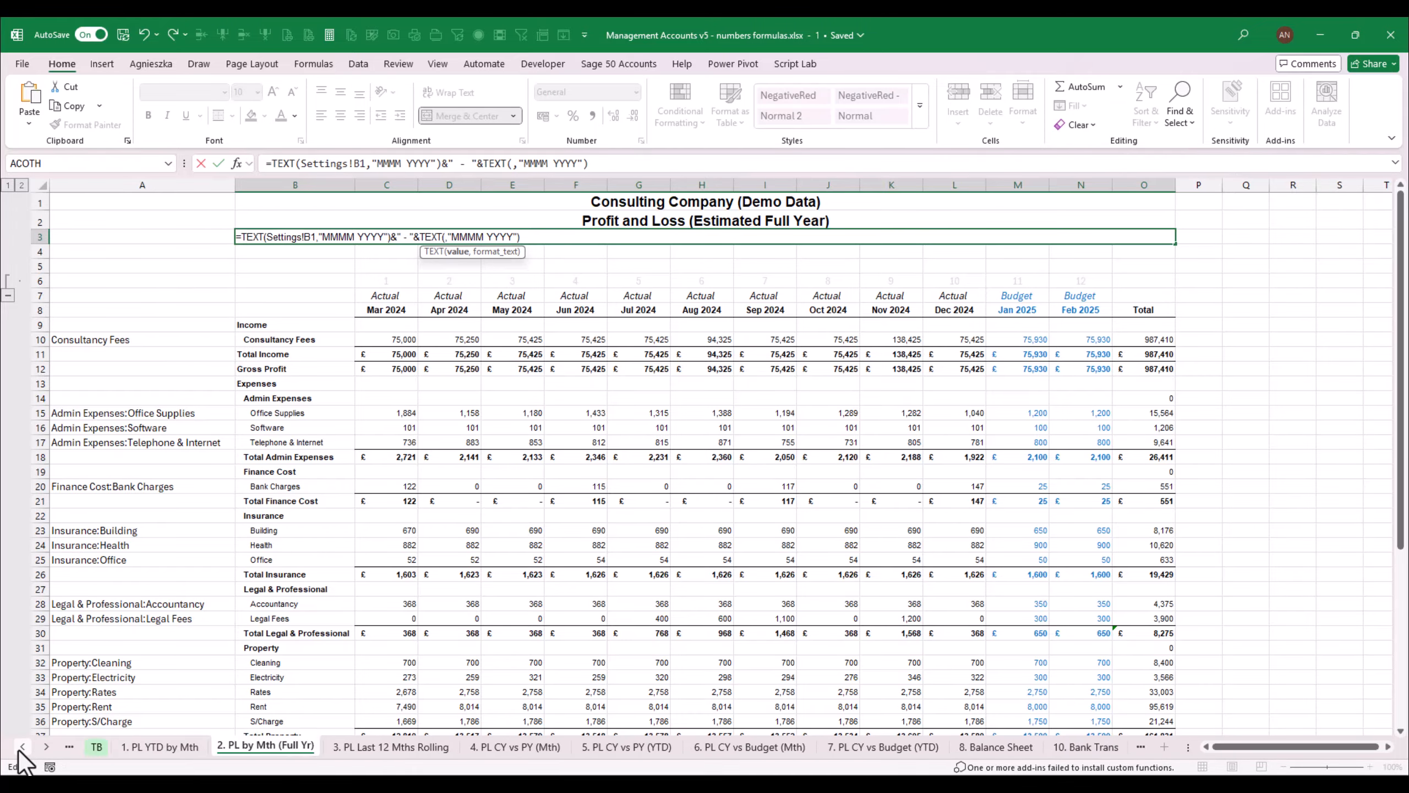
click(20, 748)
click(19, 748)
click(156, 747)
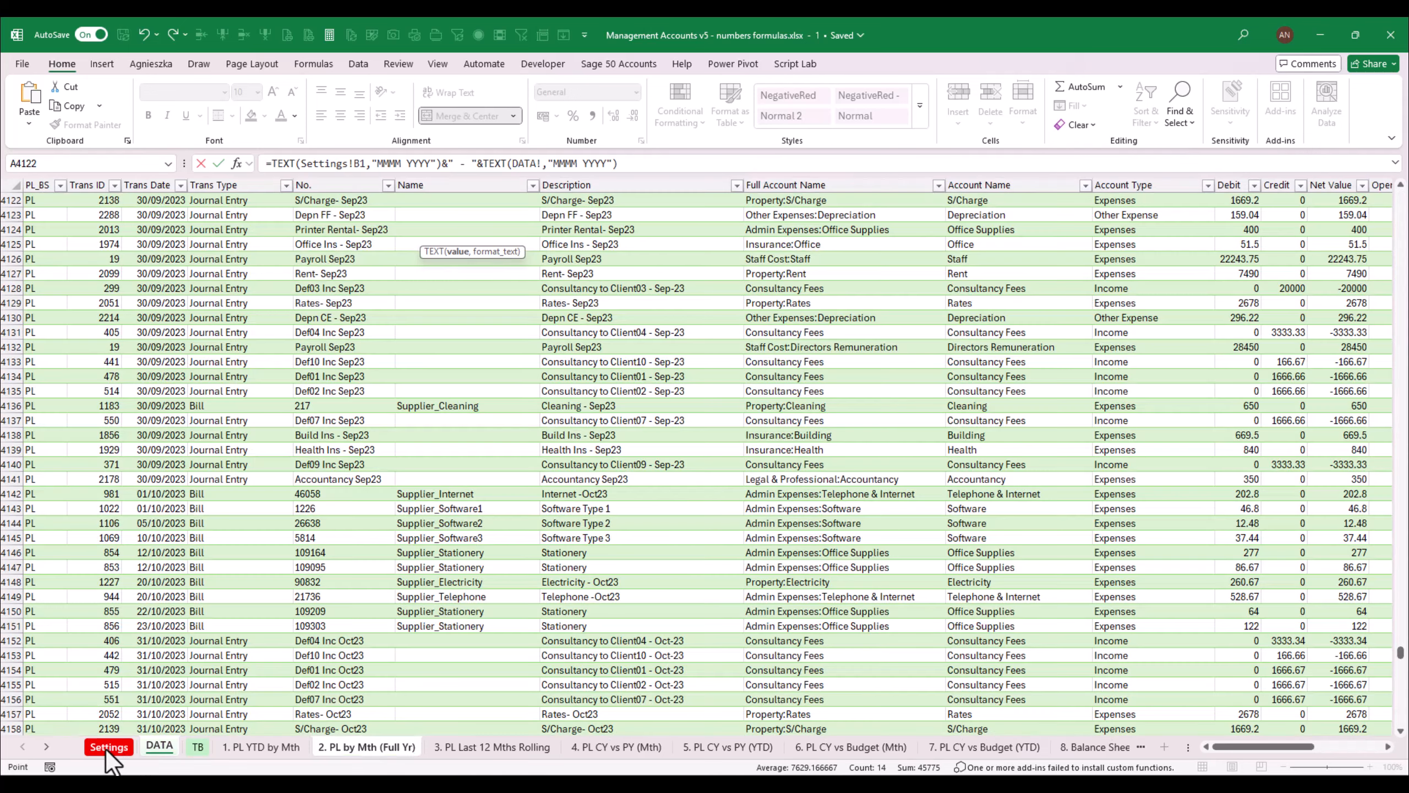
click(106, 746)
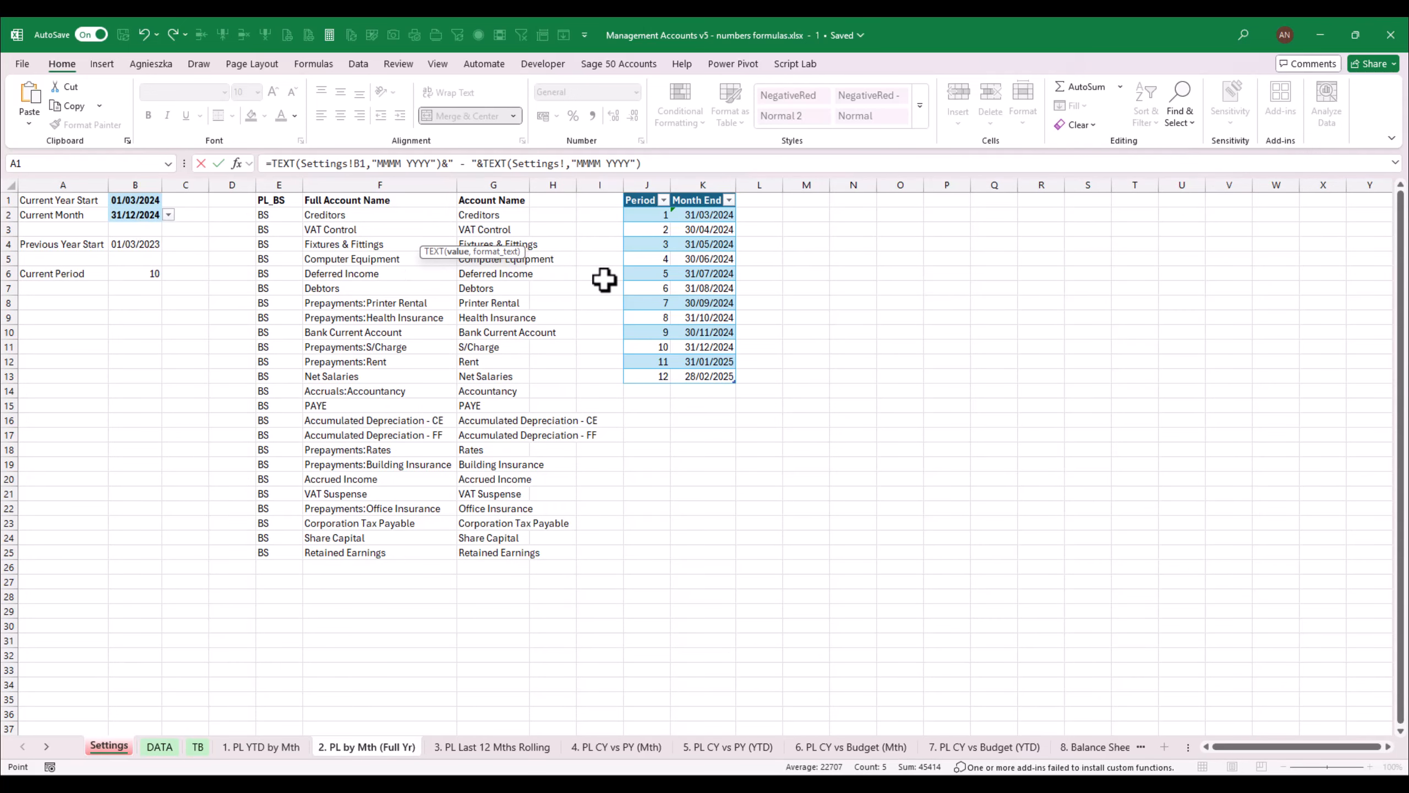
click(703, 377)
key(Return)
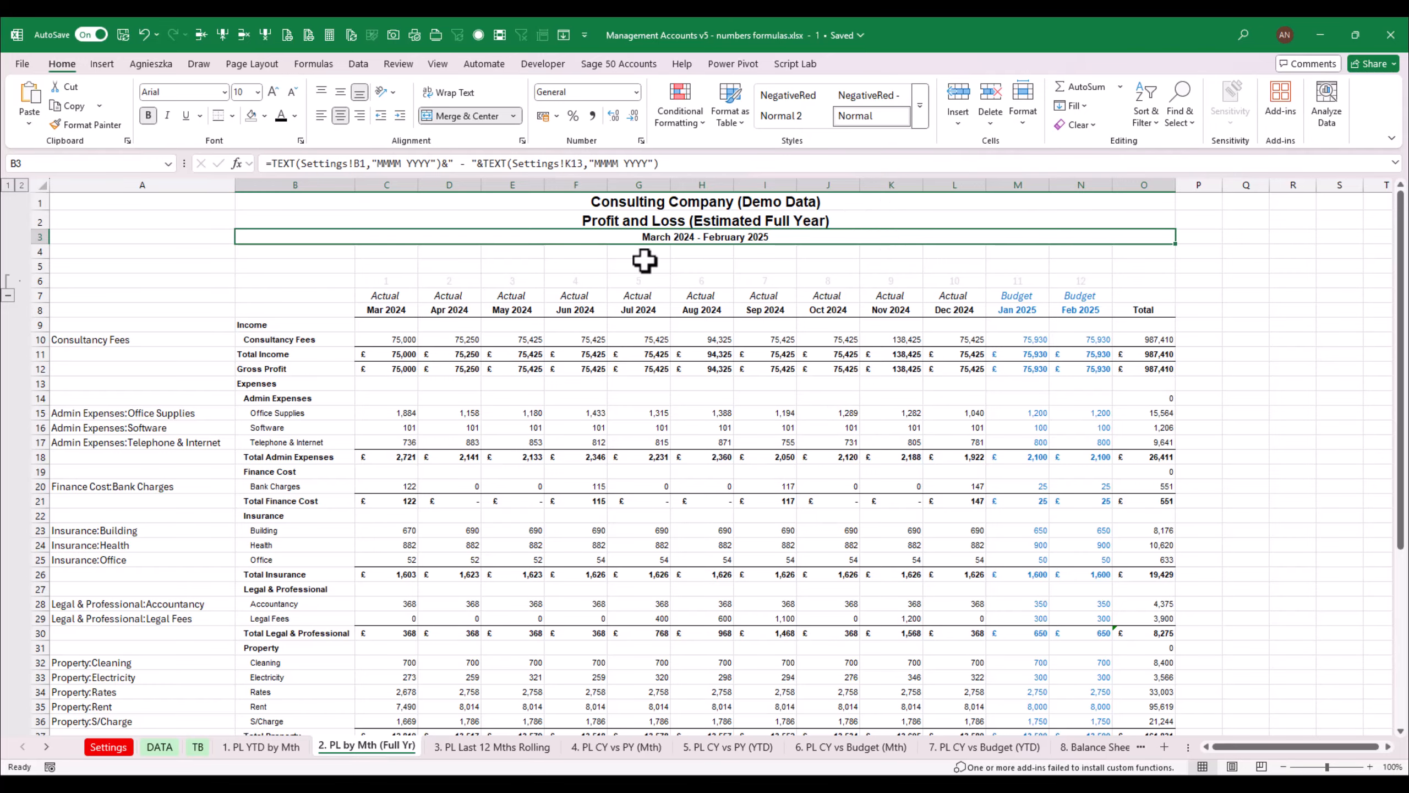
Compare the month headings in row 8 of PL by Mth (Full Yr) with those on the PL YTD by Mth sheet
click(696, 499)
click(673, 237)
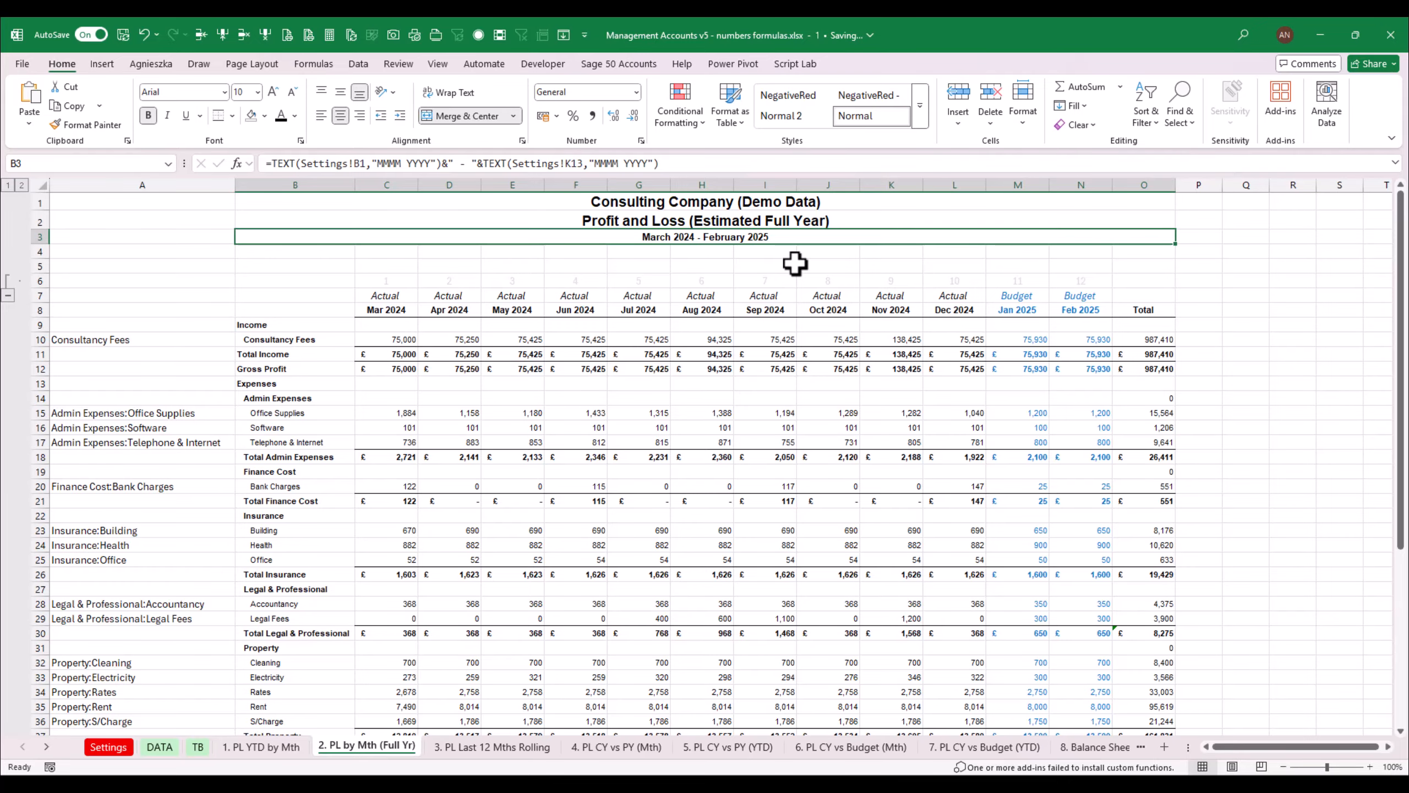
key(ctrl+Page_Up)
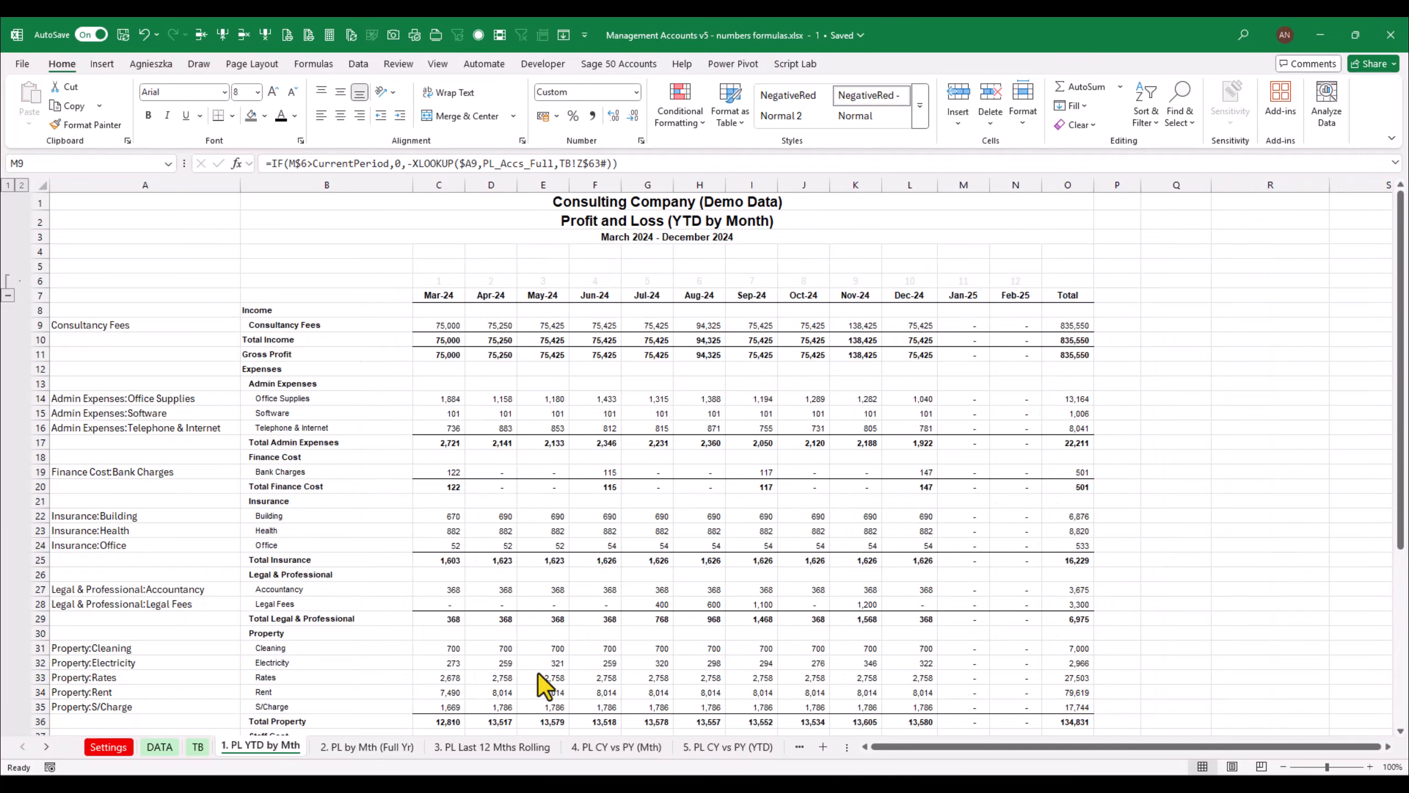
click(379, 747)
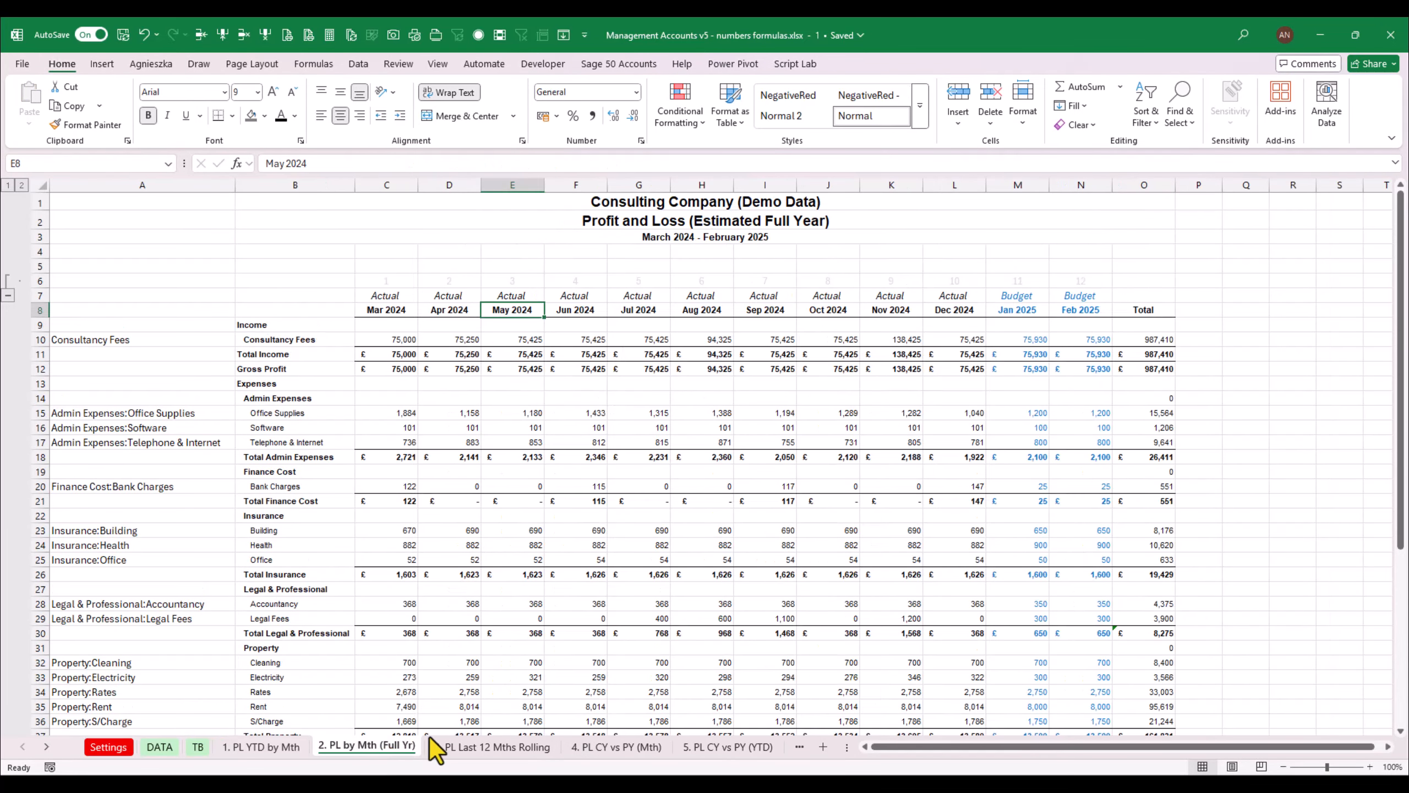
click(432, 296)
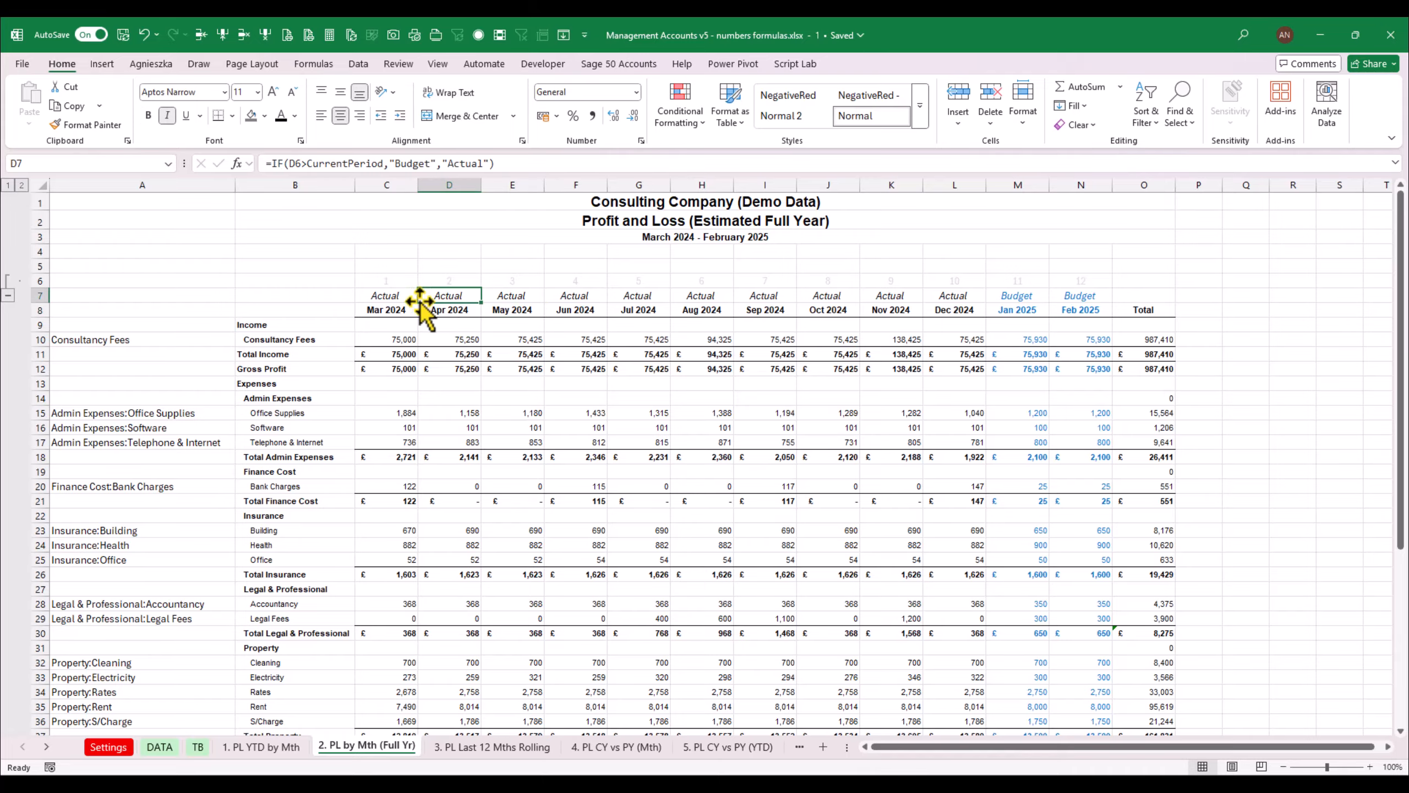
click(415, 312)
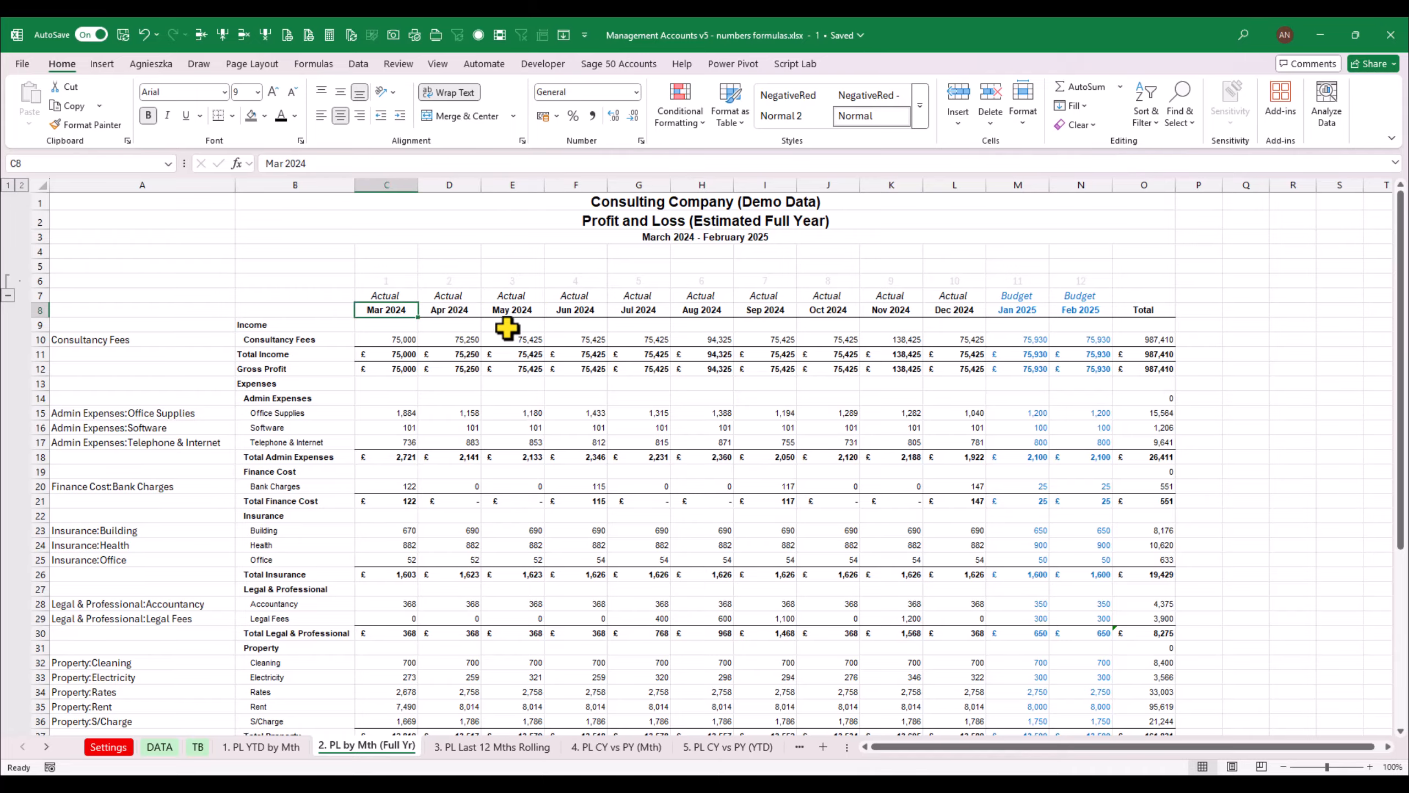
click(1017, 310)
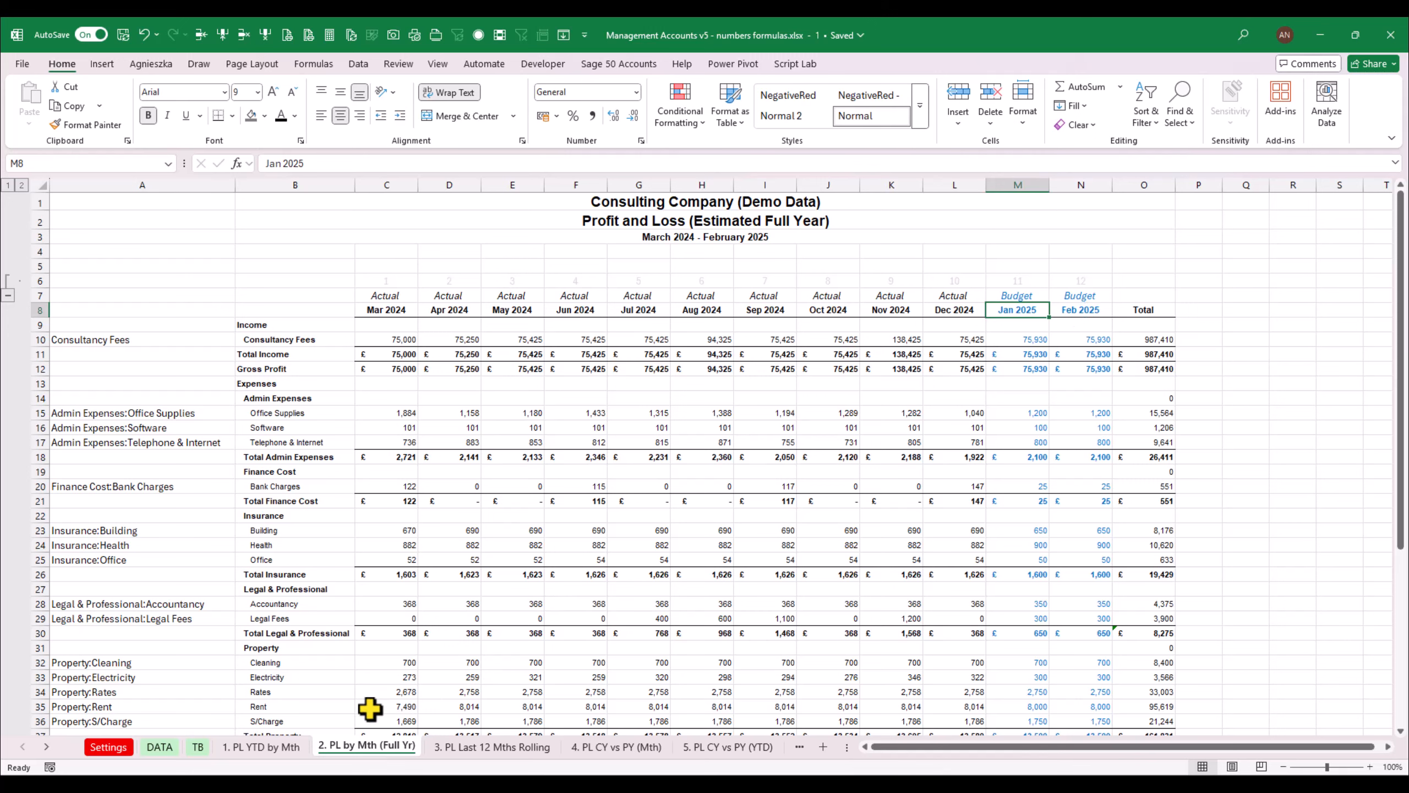
Copy the month heading formulas from C7:N7 of PL YTD by Mth over the fixed month headings in C8:N8 of PL by Mth (Full Yr)
click(261, 747)
drag(438, 295, 1017, 293)
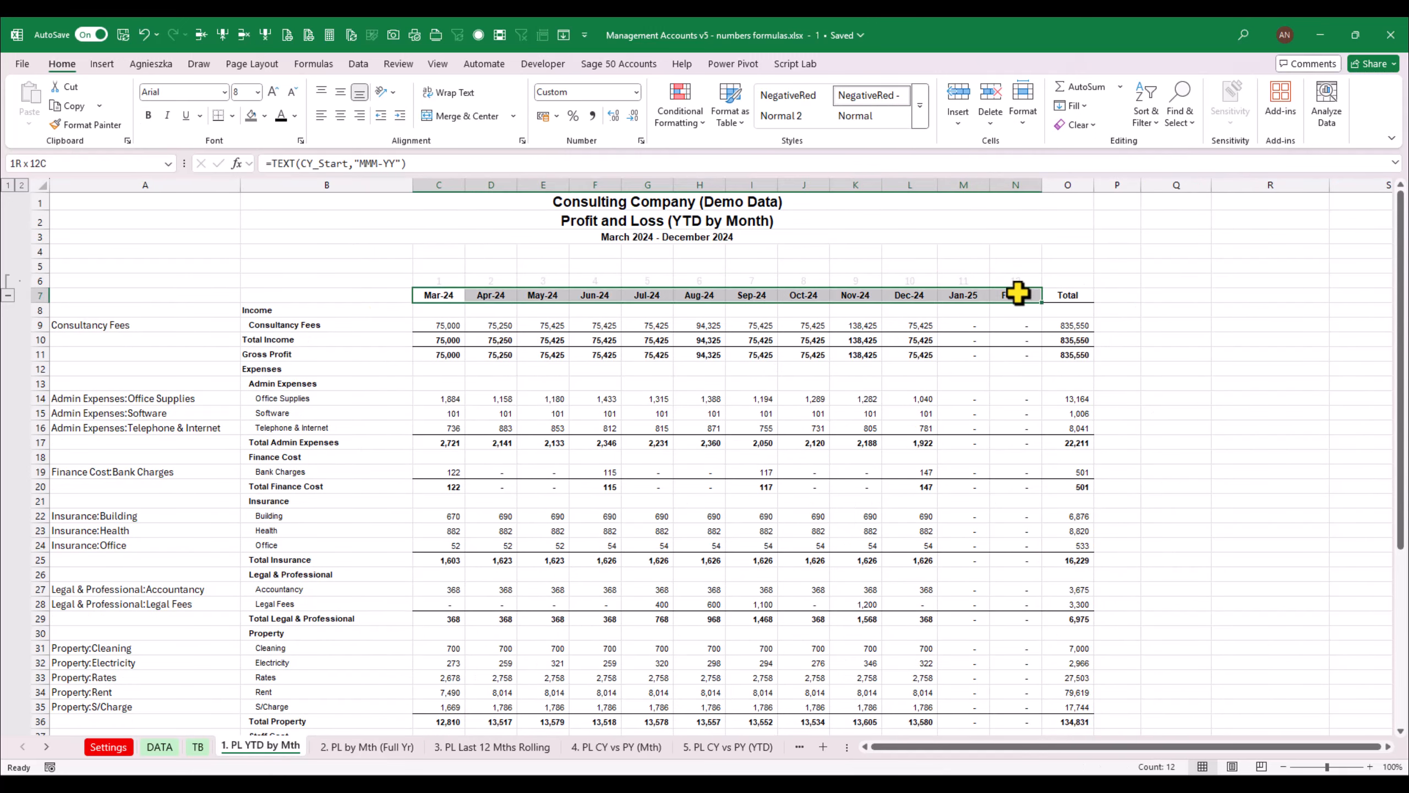
key(ctrl+c)
click(371, 747)
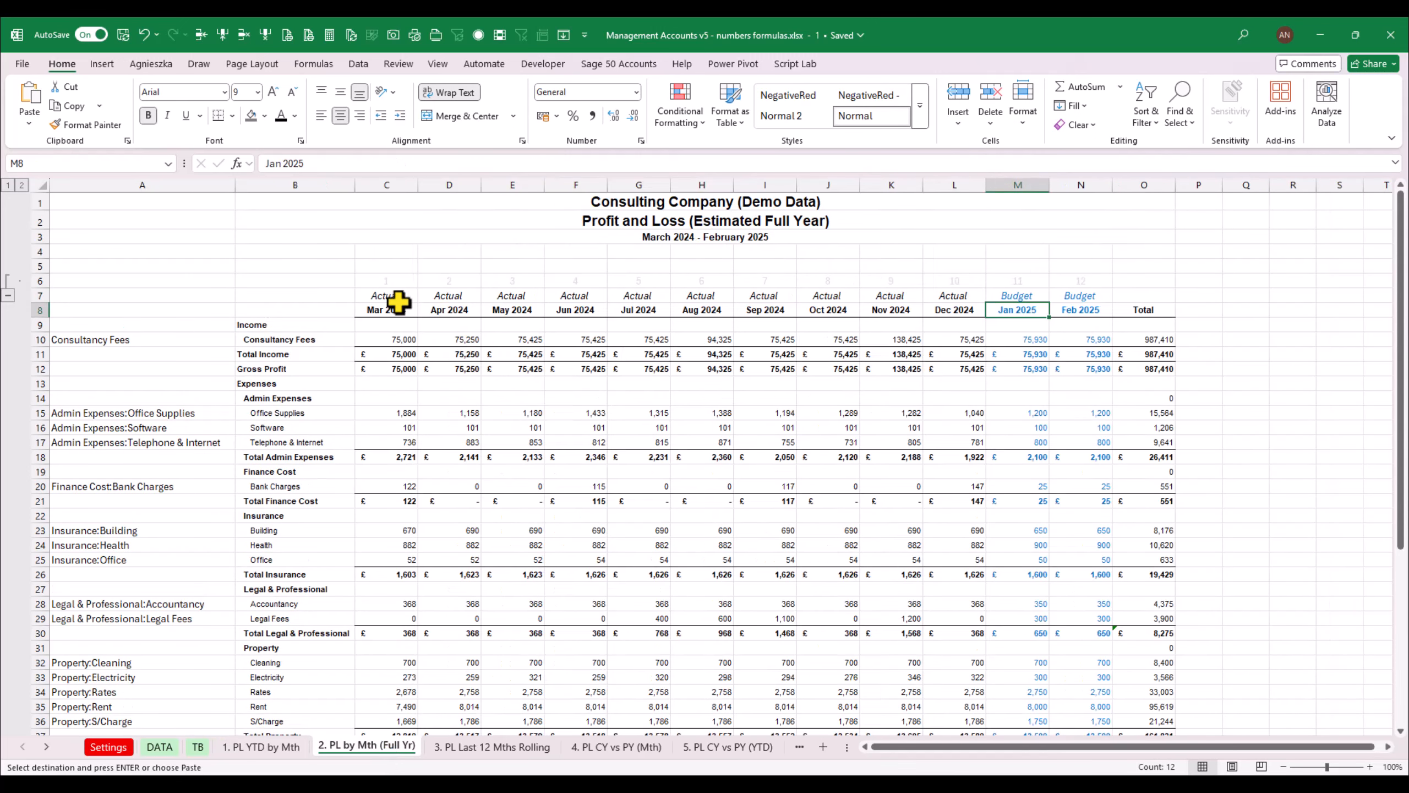
click(399, 303)
key(ctrl+v)
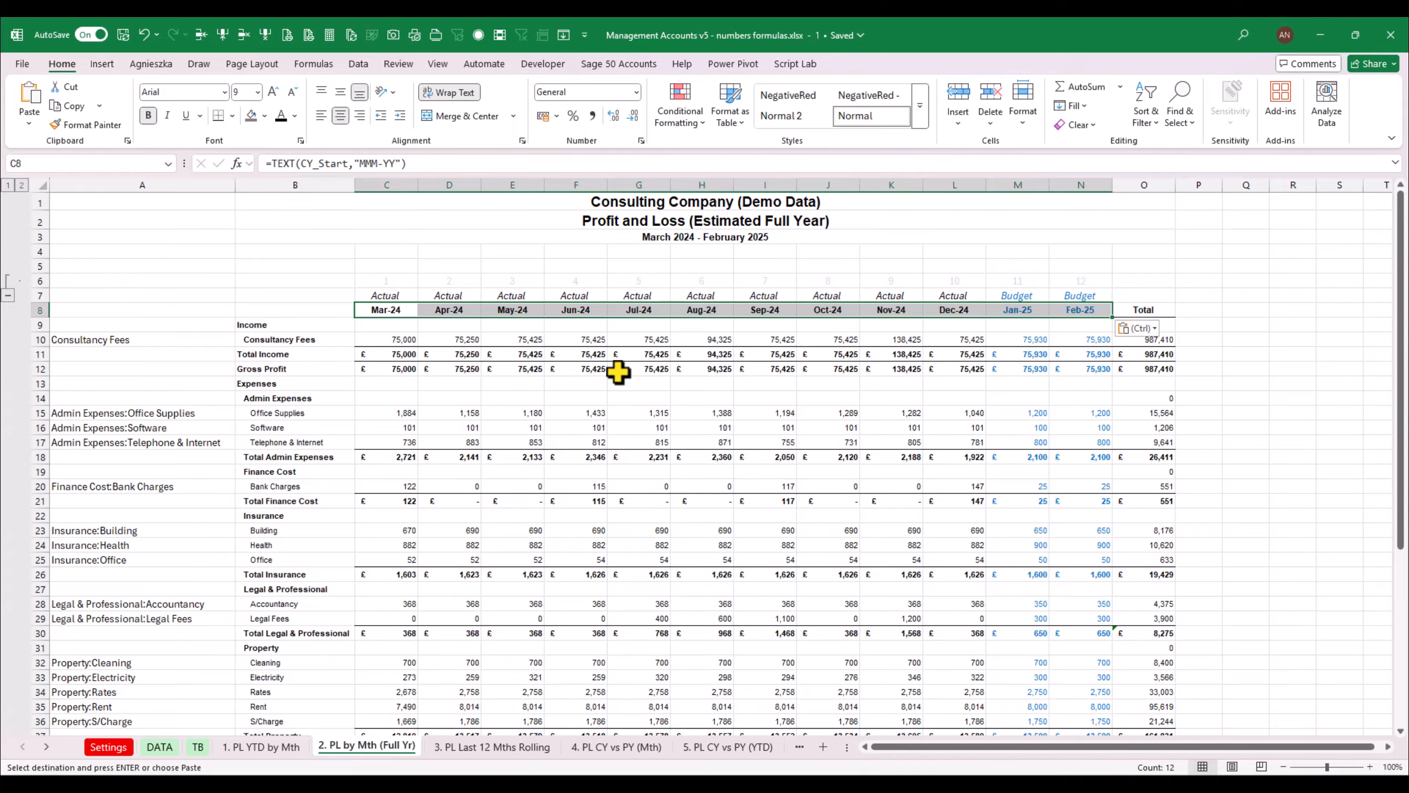
click(453, 584)
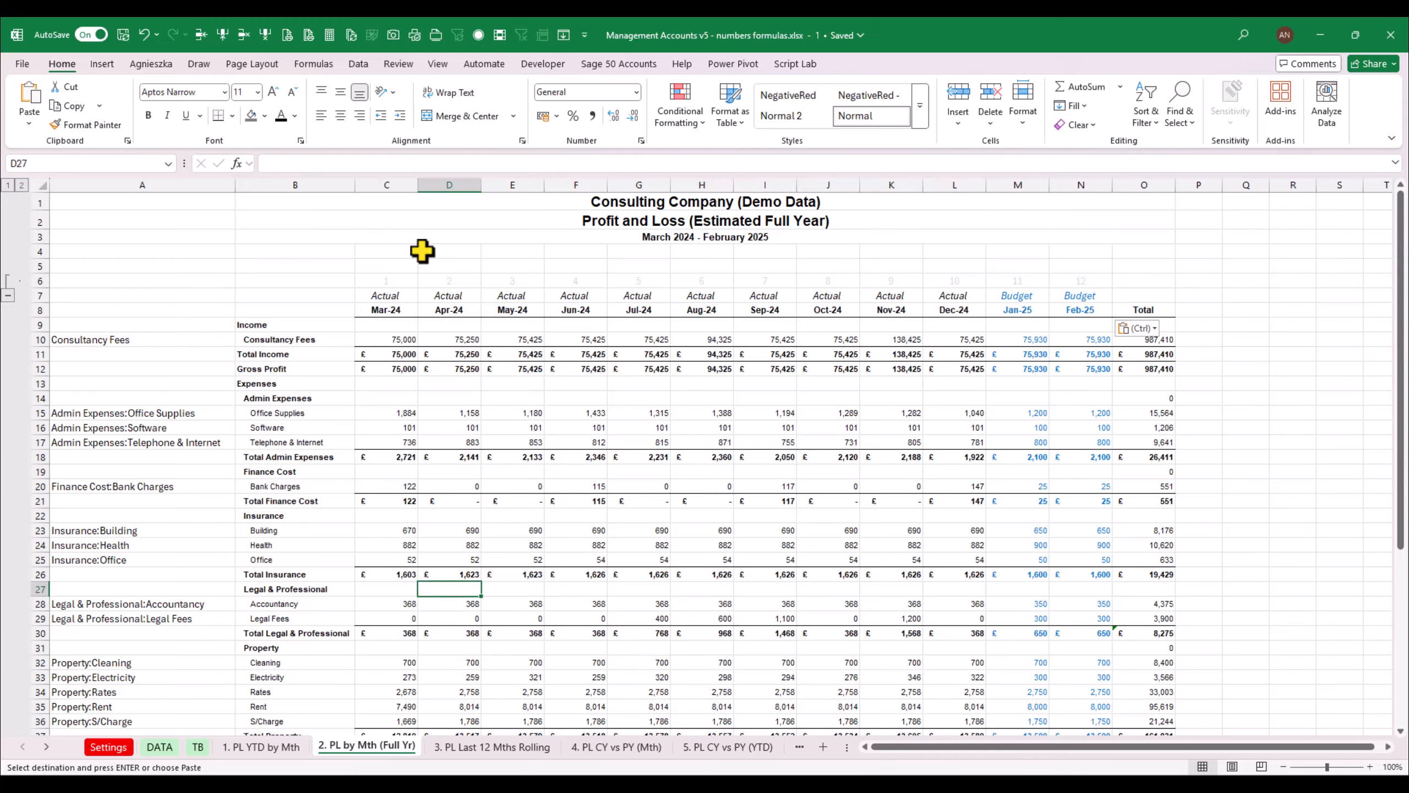